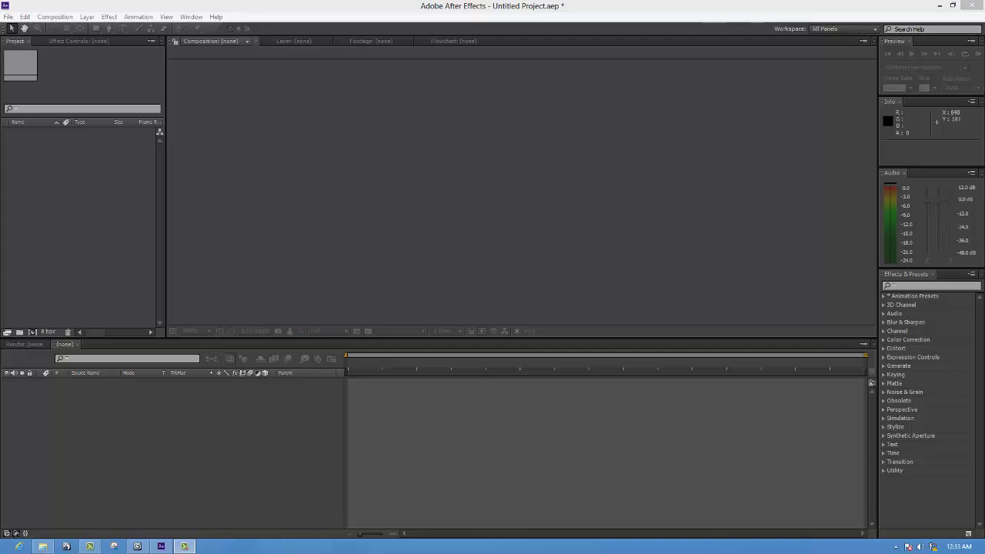
Create a default 720×480 composition named Comp 1, then bring up the Import File dialog with Ctrl+I
right_click(82, 178)
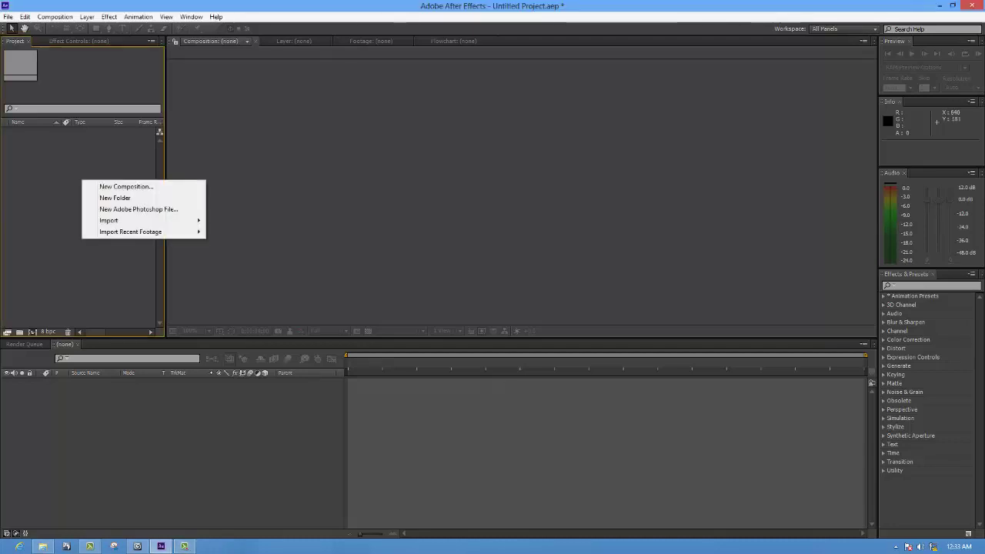
left_click(107, 185)
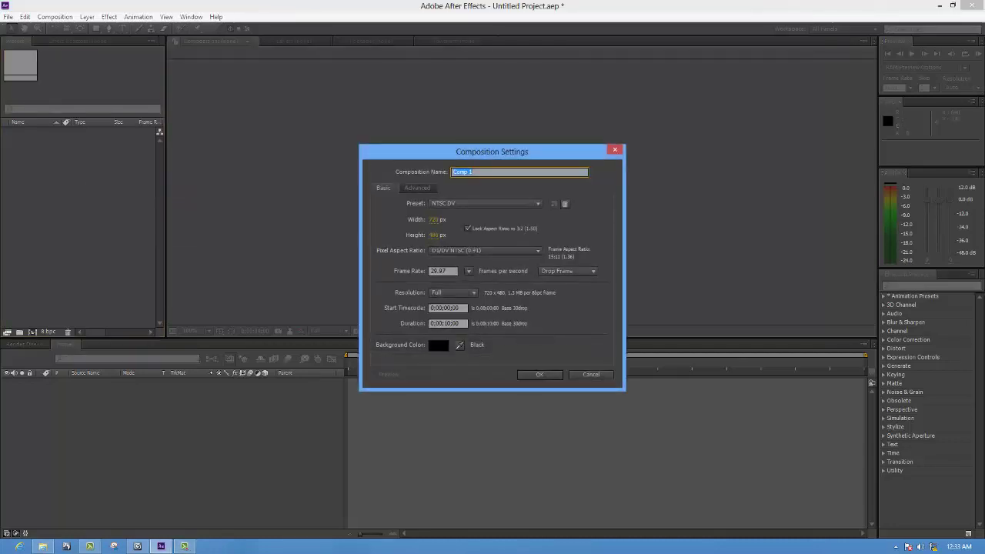
key("Return")
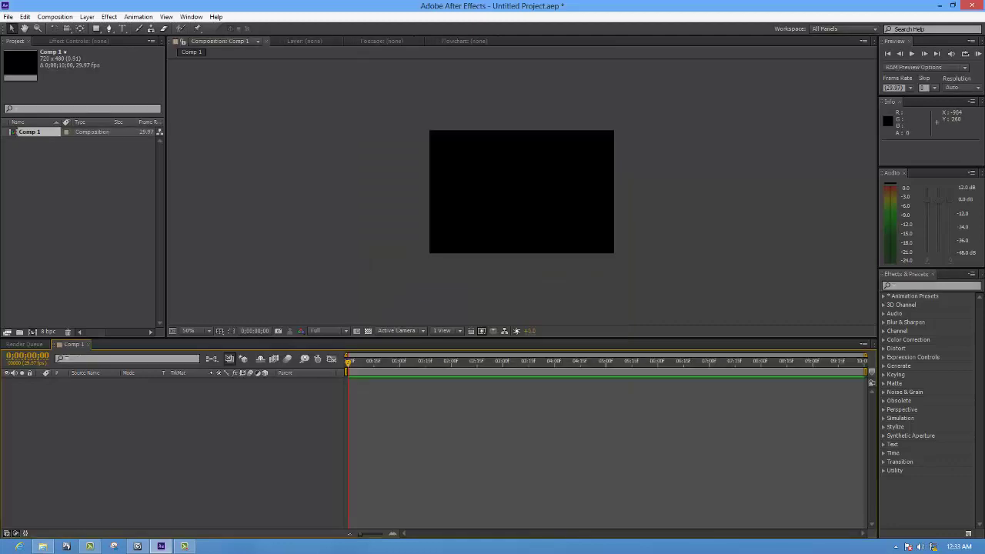
key("ctrl+i")
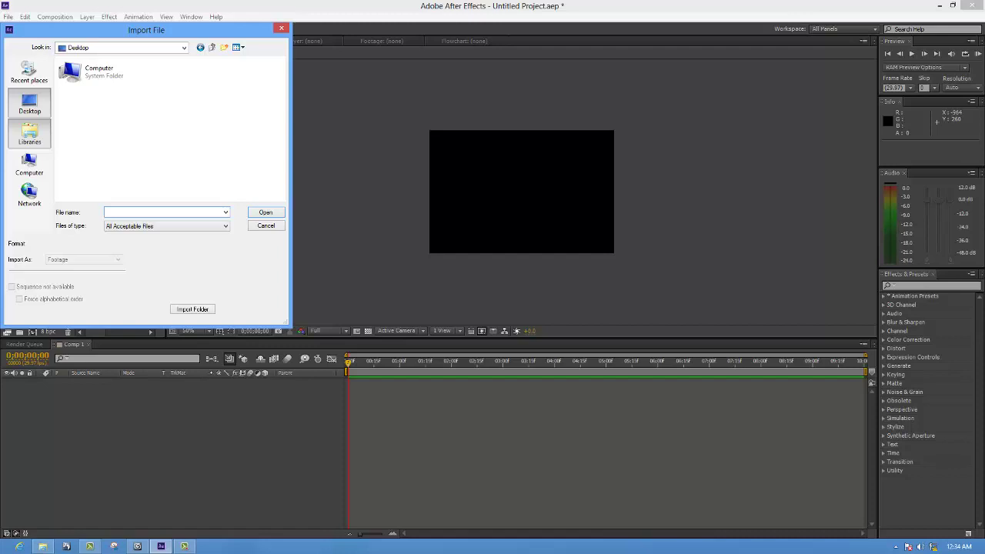
Browse the Desktop in the import dialog with files shown as Large icons
scroll(170, 127, "down", 2)
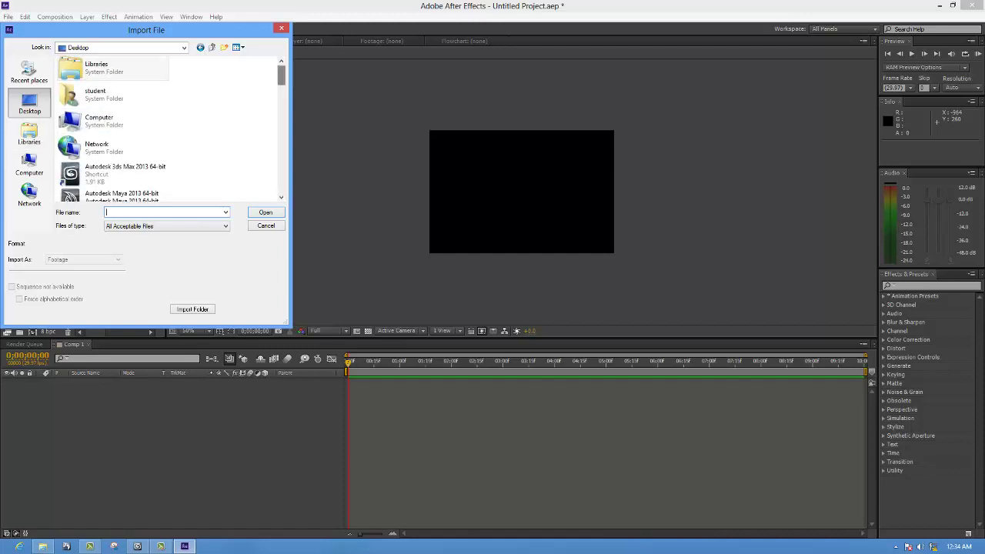
scroll(169, 127, "down", 3)
scroll(169, 127, "down", 2)
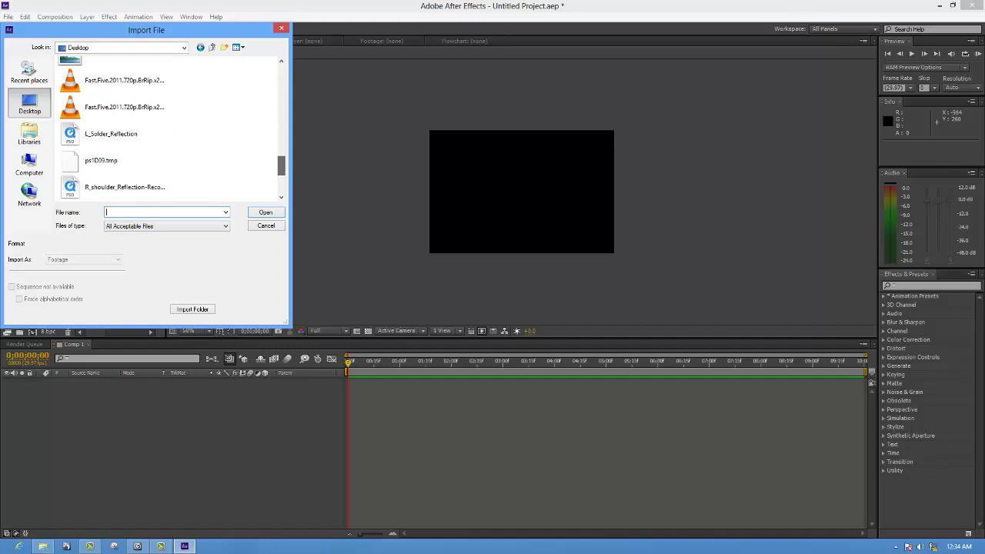
scroll(169, 127, "down", 3)
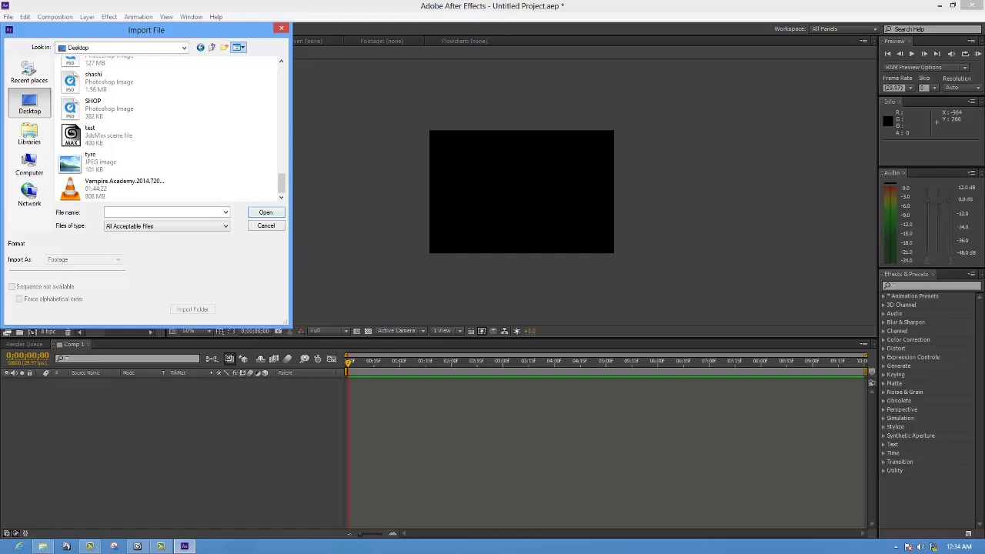
left_click(239, 47)
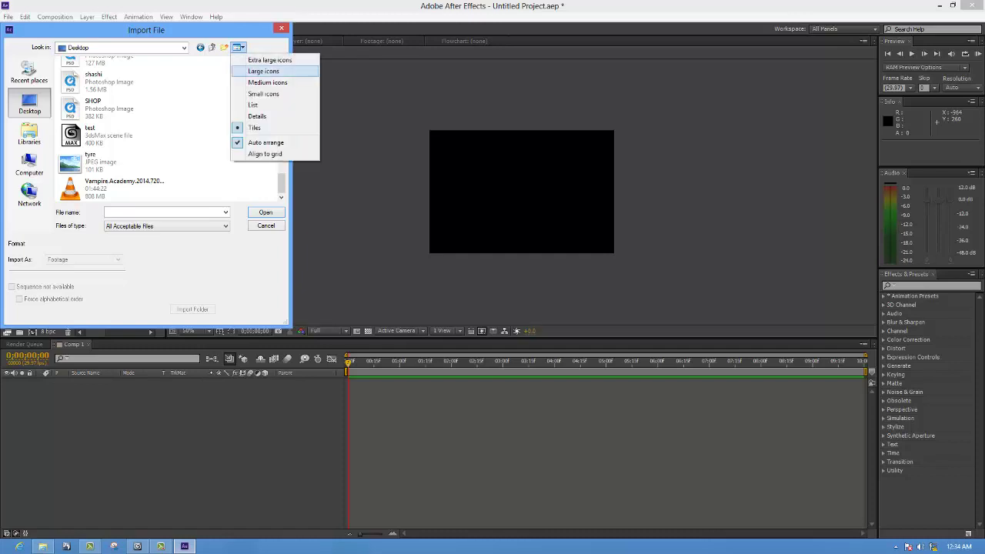
left_click(263, 71)
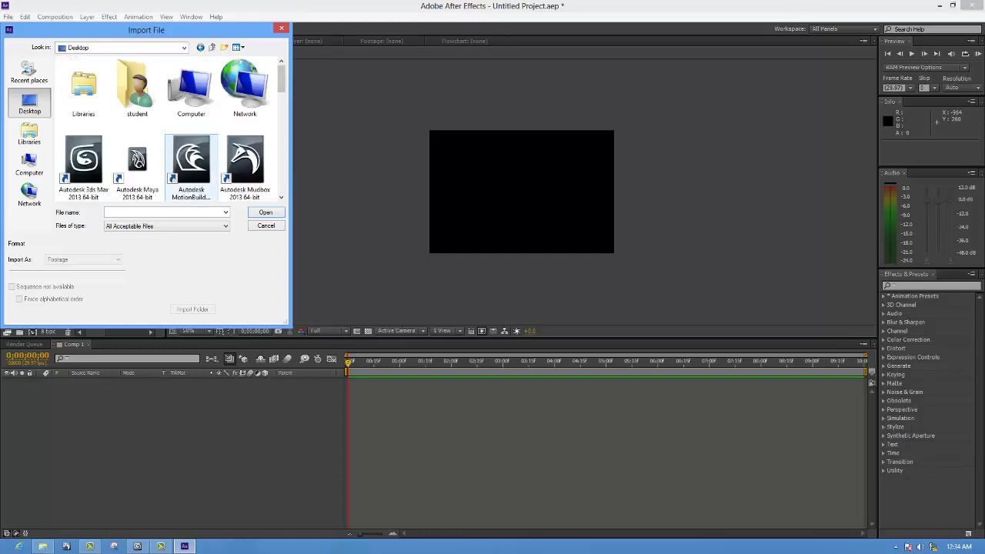
scroll(169, 128, "down", 3)
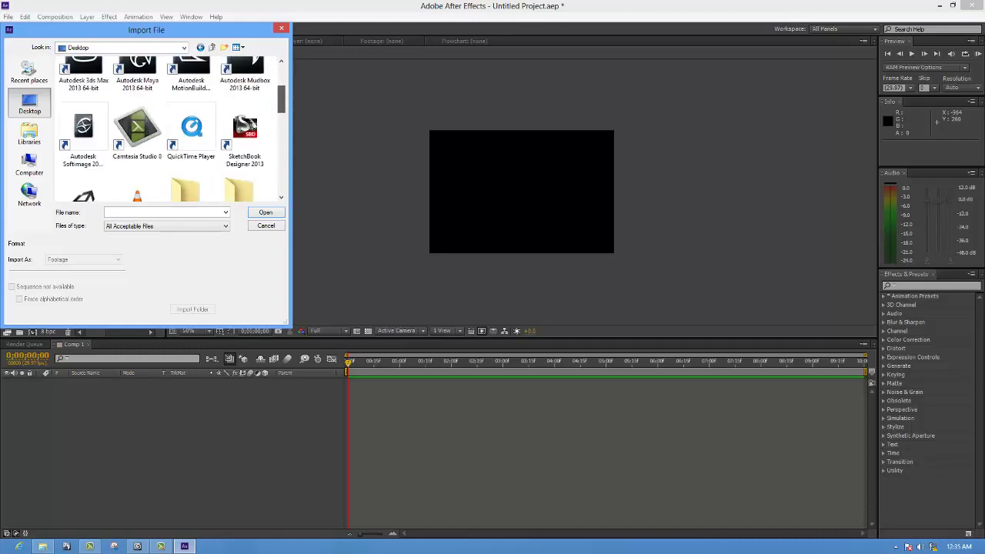
scroll(170, 129, "down", 2)
scroll(173, 129, "down", 3)
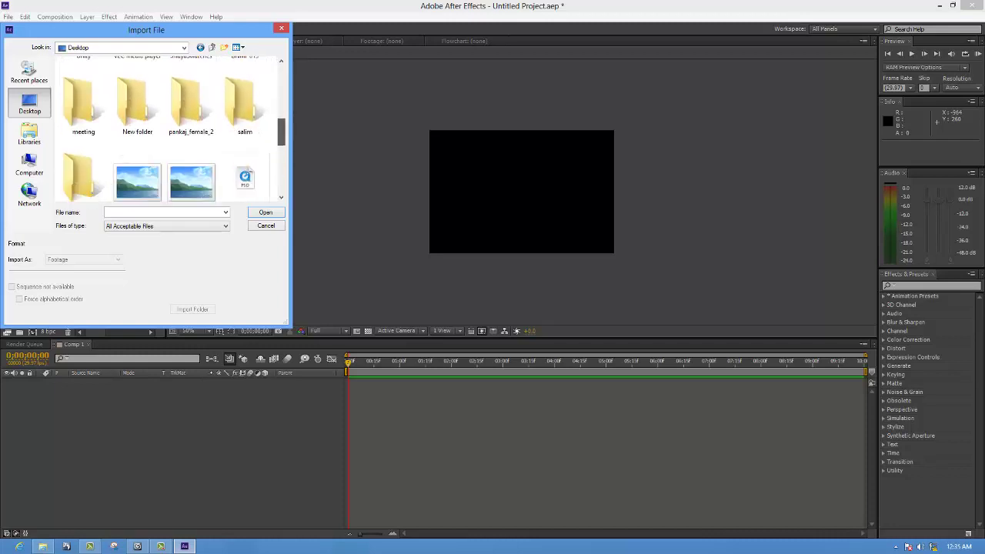
scroll(172, 130, "down", 2)
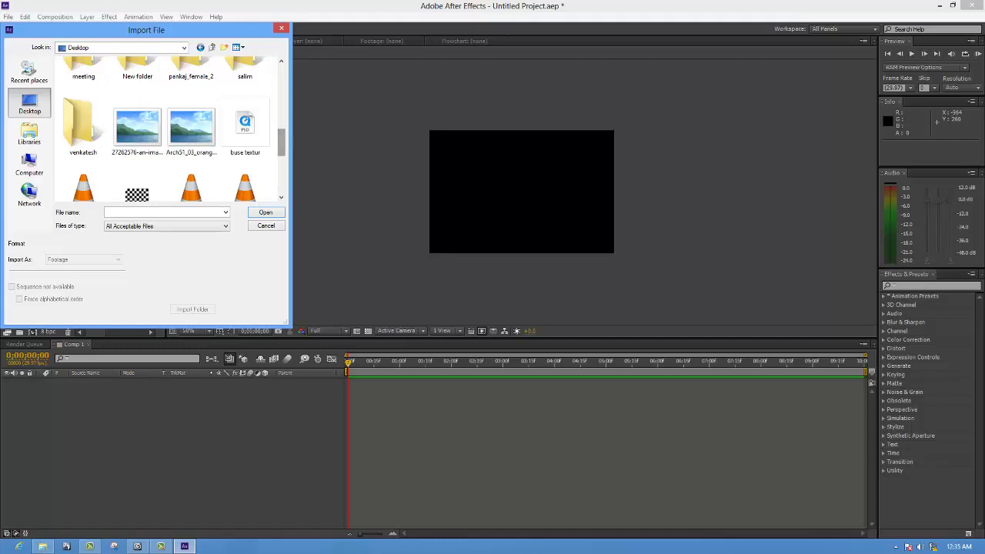
scroll(174, 130, "down", 2)
scroll(174, 129, "down", 2)
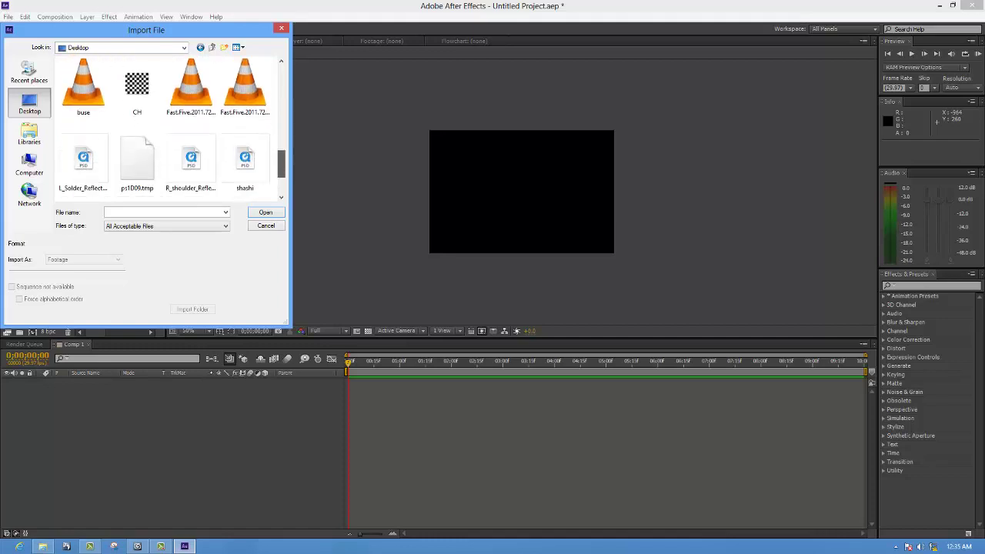
scroll(174, 129, "down", 2)
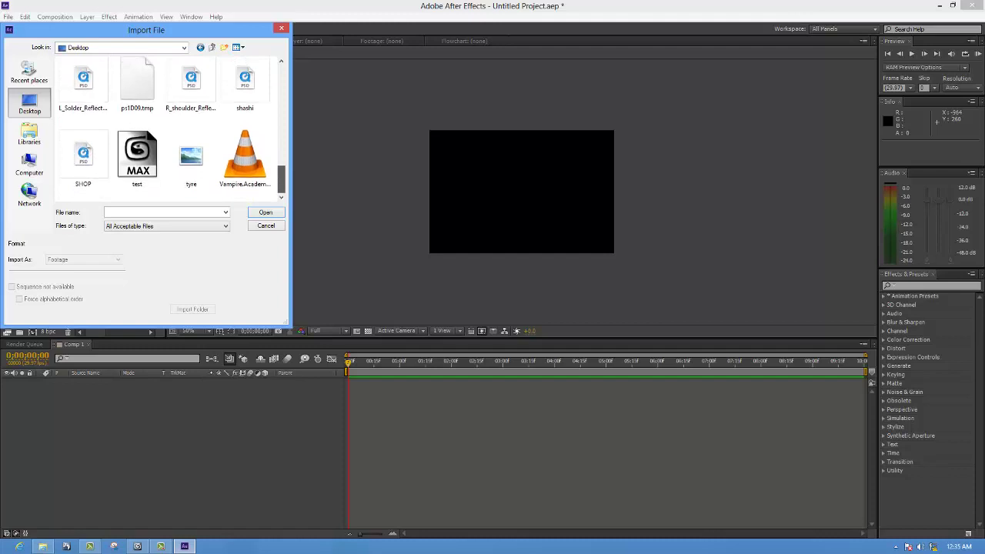
scroll(172, 128, "up", 1)
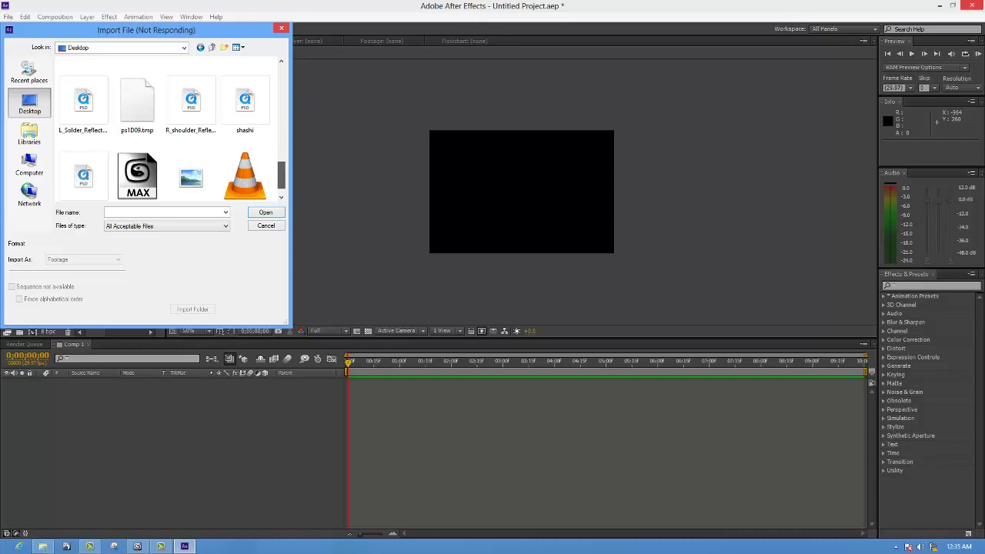
left_click(238, 47)
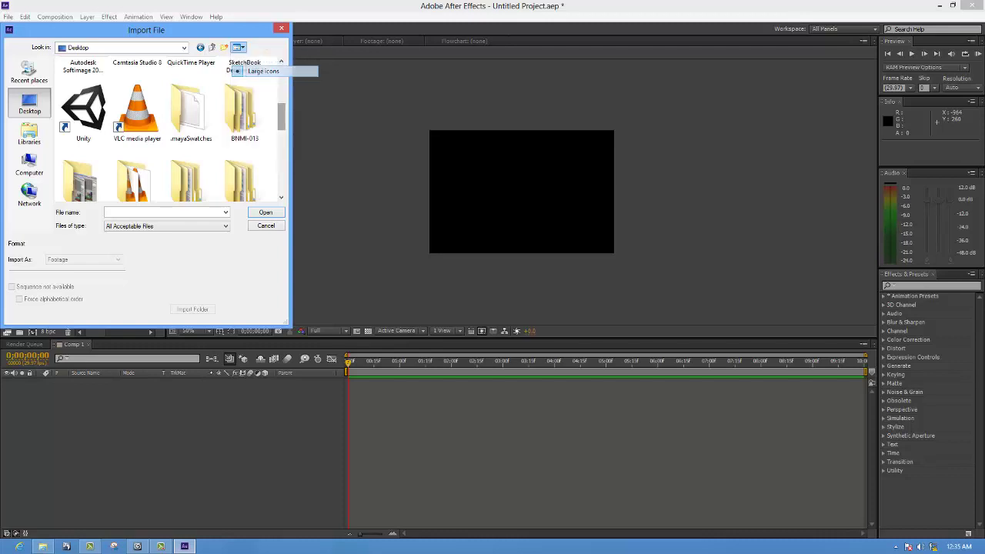
left_click(263, 71)
Import the green eye texture JPEG into the project
scroll(169, 126, "down", 3)
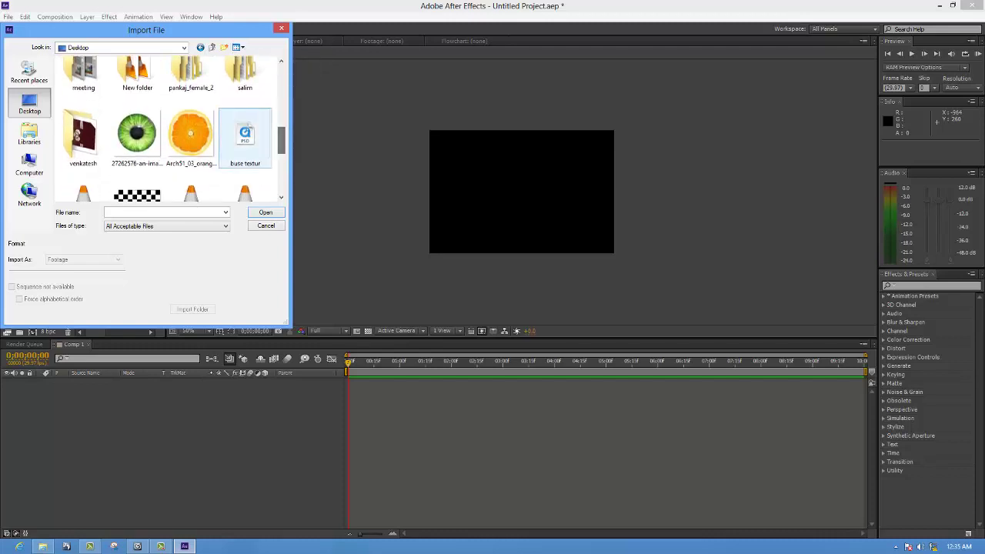
left_click(137, 138)
left_click(265, 212)
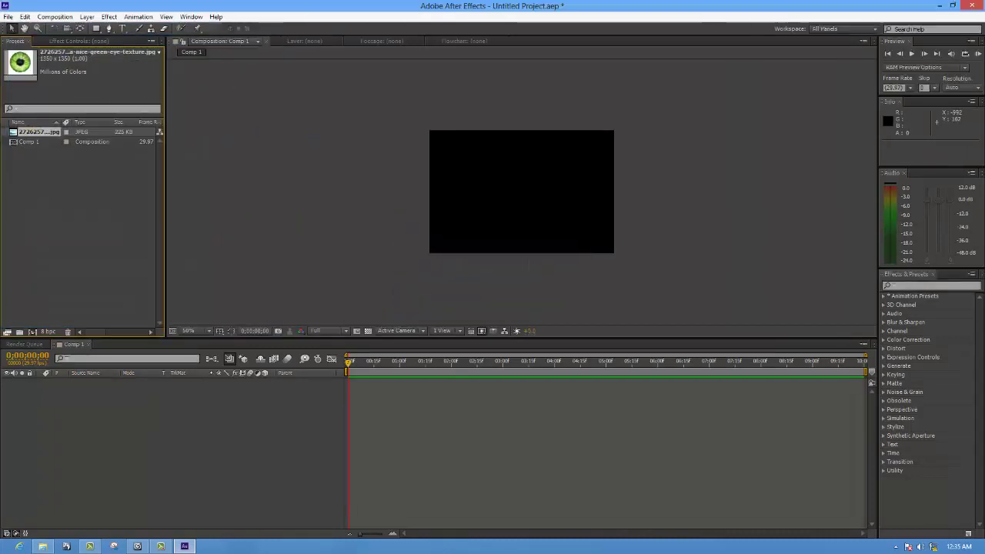
Place the green eye texture in Comp 1 and scale it down to about 35%
left_click_drag(38, 131, 521, 192)
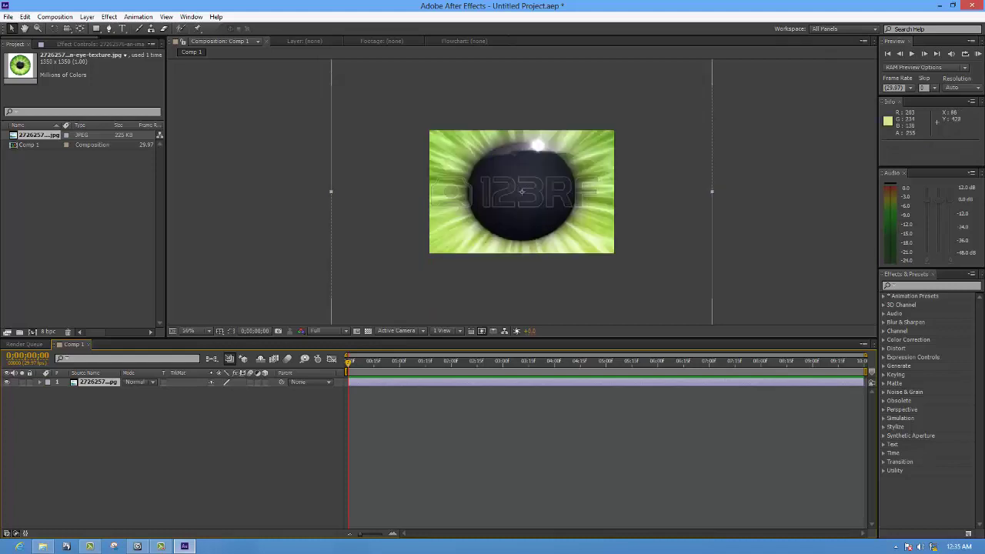
key("comma")
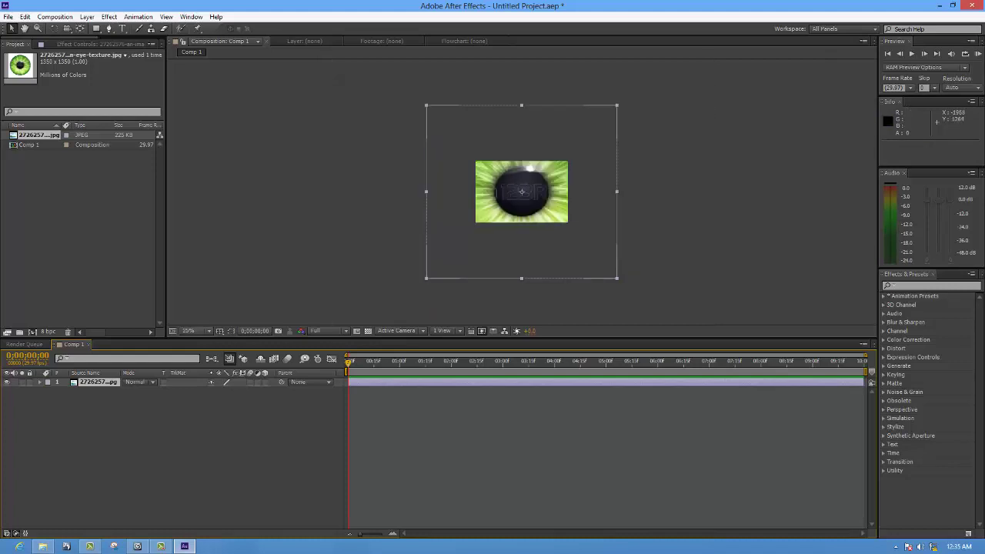
key("ctrl+grave")
key("ctrl+grave")
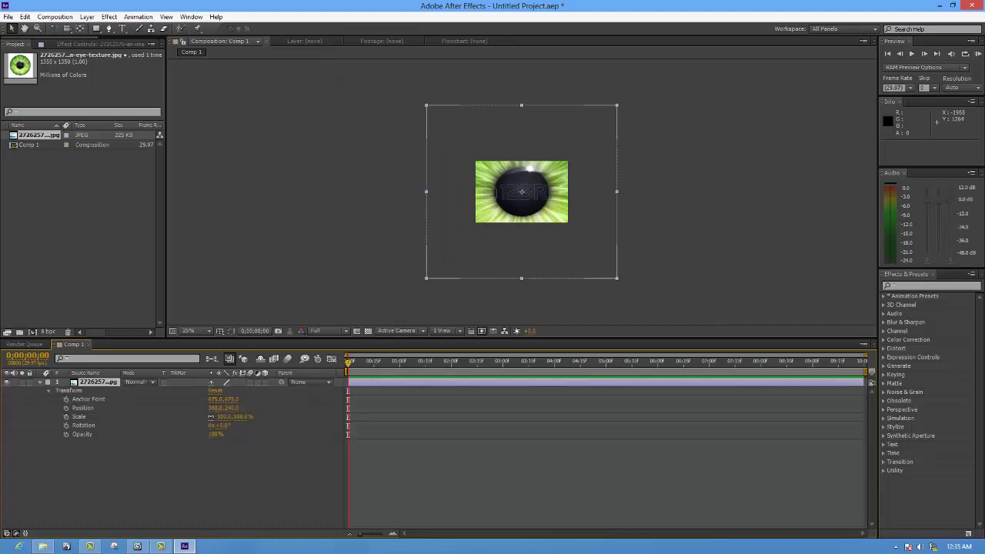
mouse_move(224, 416)
left_mouse_down()
mouse_move(193, 416)
mouse_move(238, 416)
left_mouse_up()
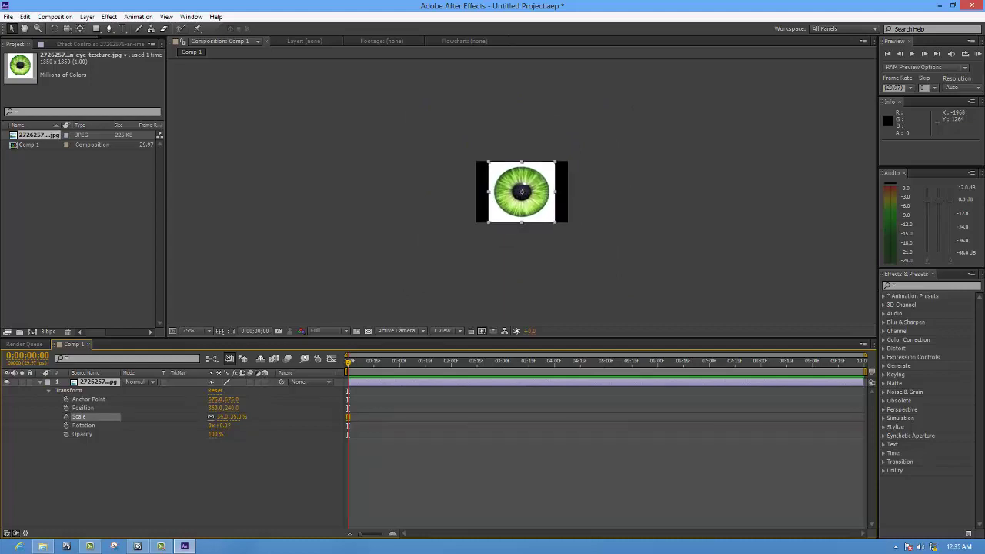
key("Return")
Add a 720×480 Medium Royal Blue solid above the eye layer
key("u")
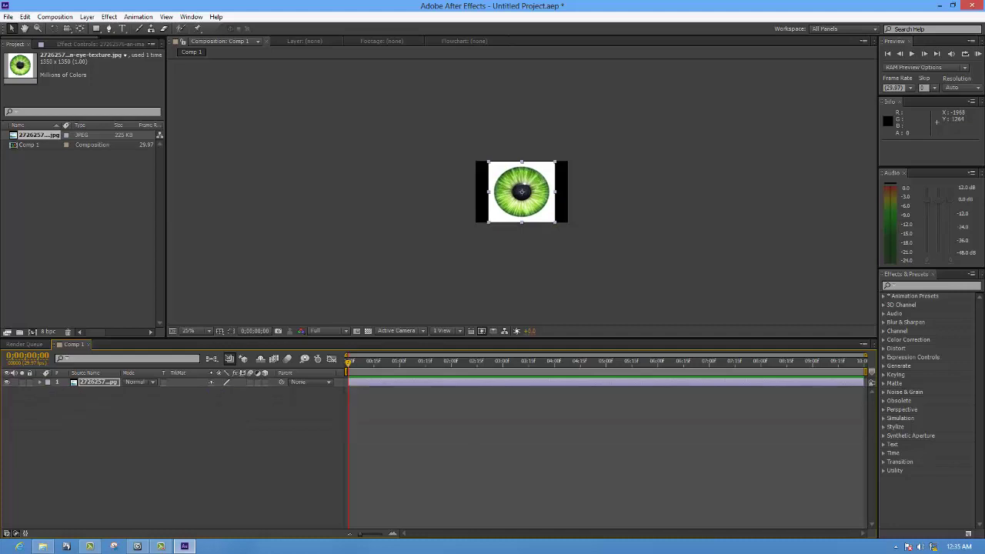
right_click(100, 396)
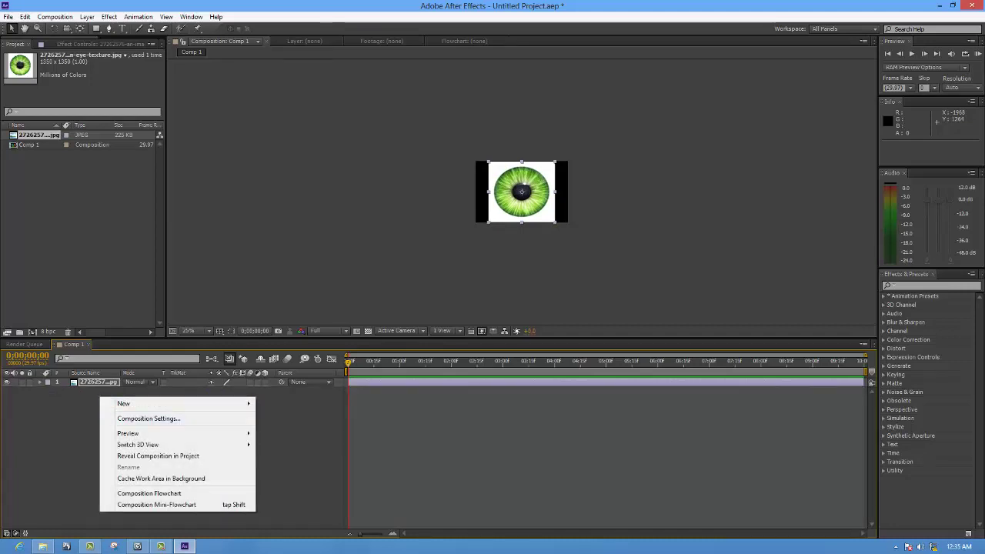
mouse_move(154, 404)
left_click(278, 429)
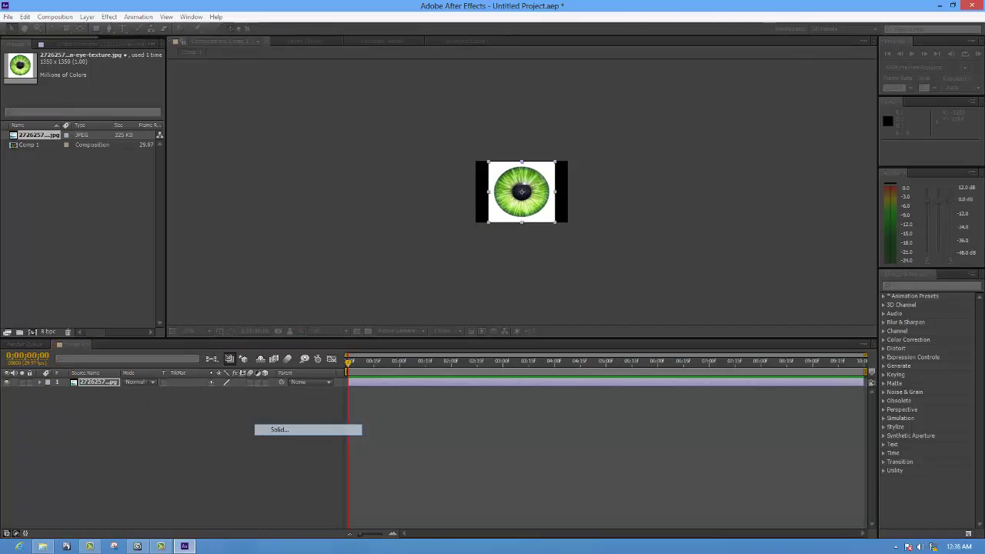
left_click(484, 334)
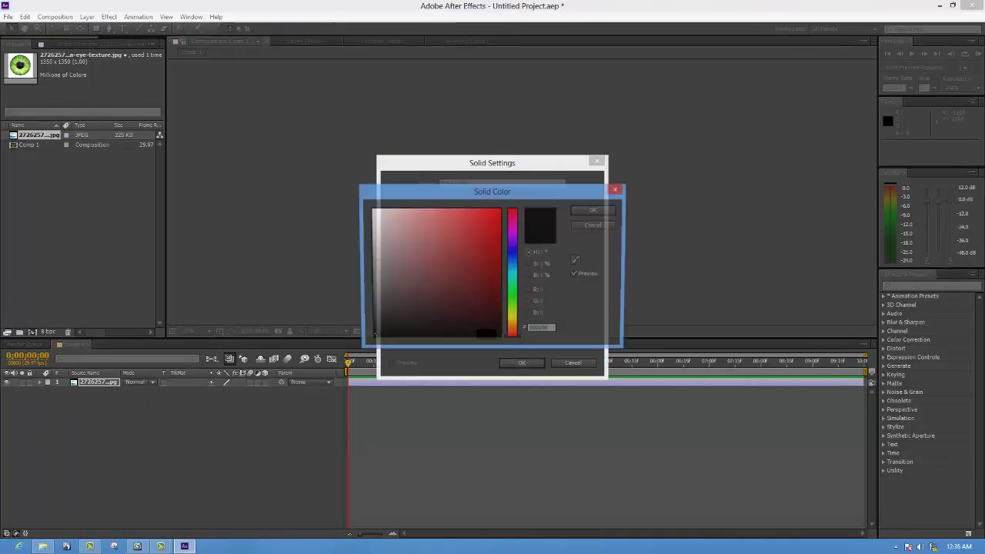
left_click(512, 248)
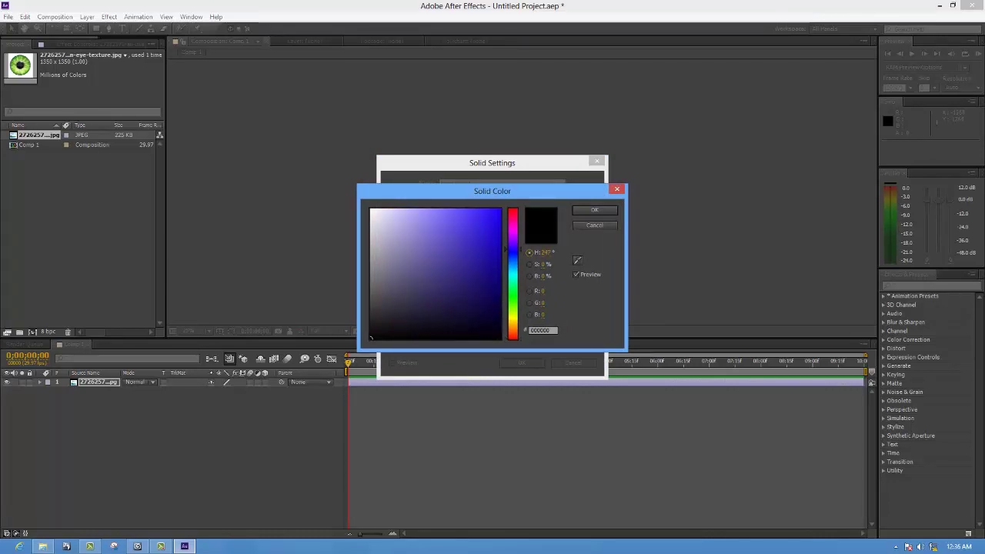
left_click(439, 258)
left_click_drag(513, 251, 512, 261)
left_click_drag(440, 258, 463, 213)
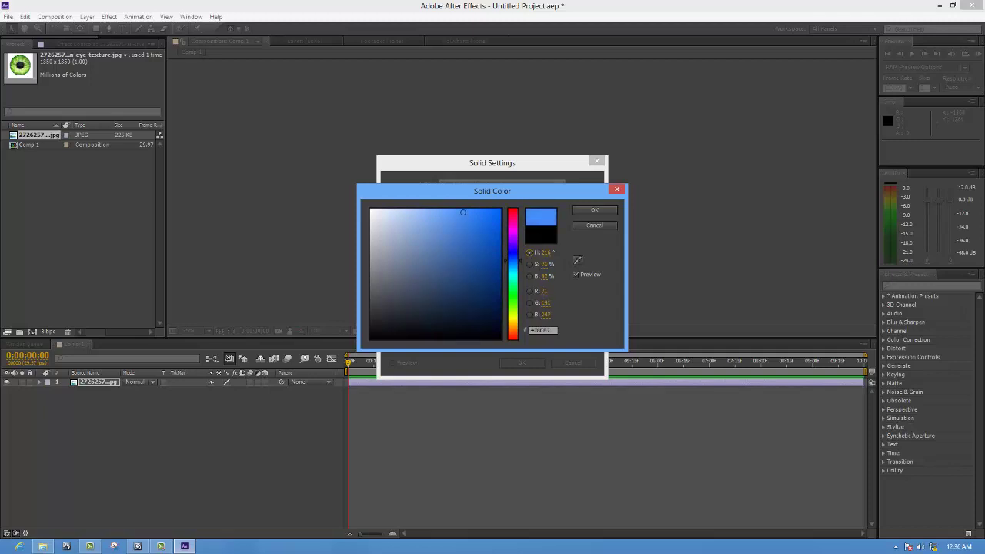
left_click(595, 210)
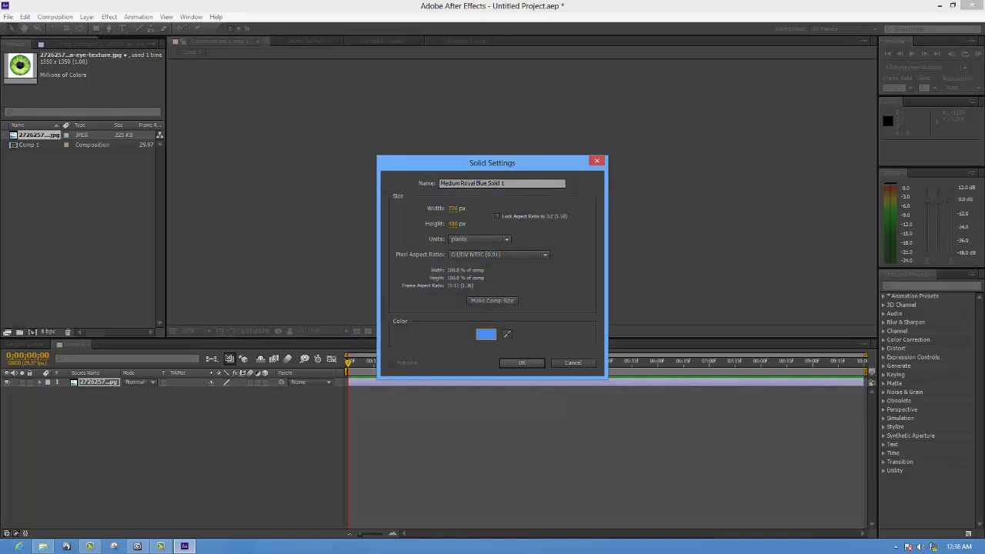
key("Return")
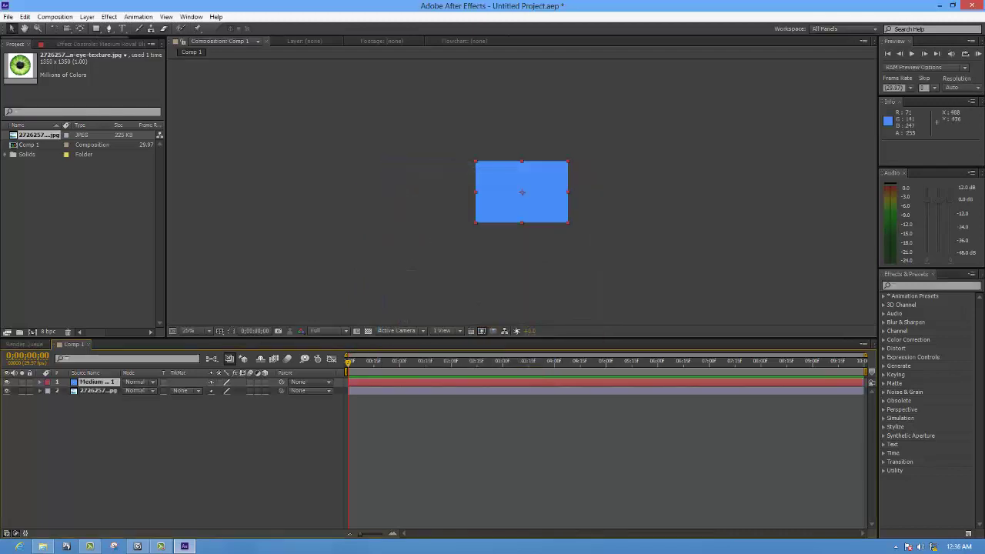
Draw a rectangular mask on the blue solid and position it at the iris's top edge
key("slash")
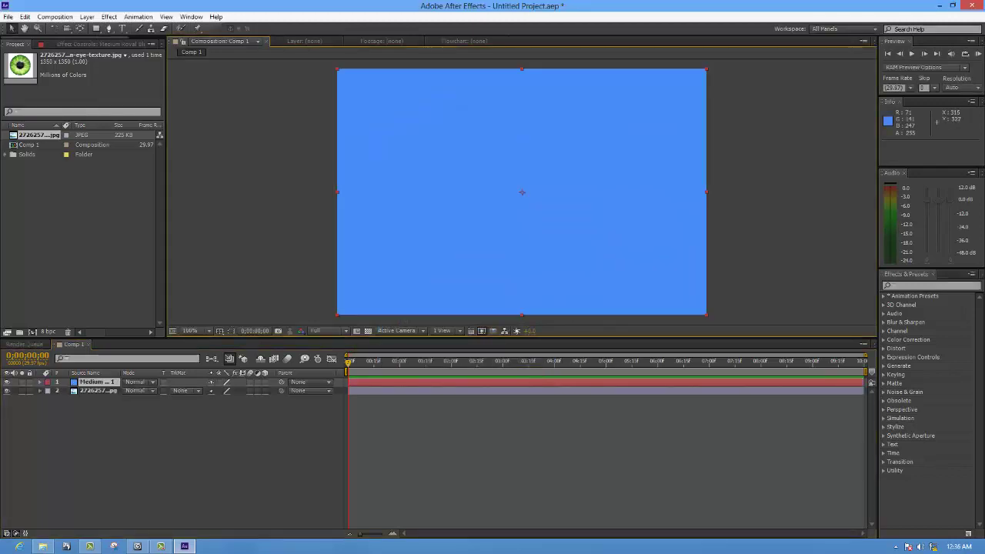
left_click(96, 28)
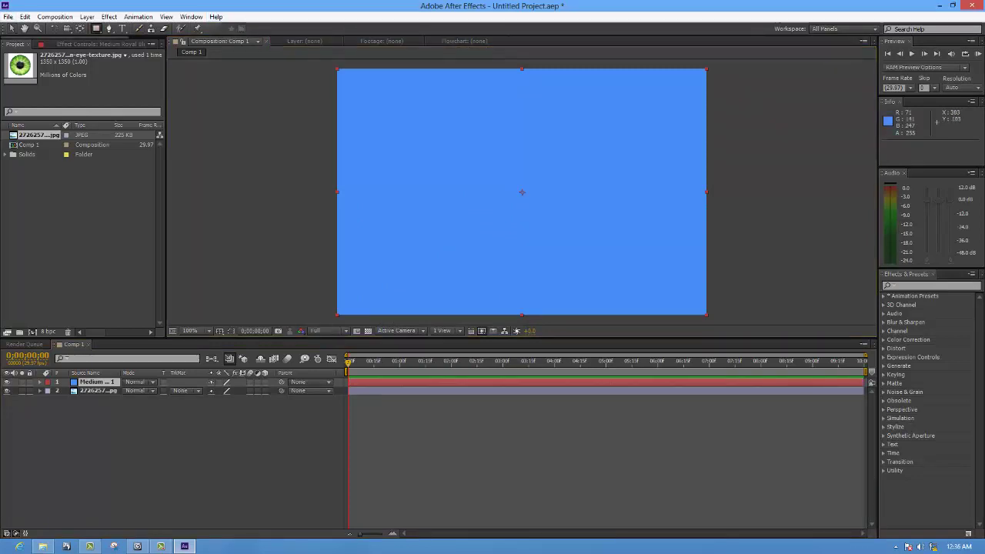
left_click_drag(491, 119, 539, 147)
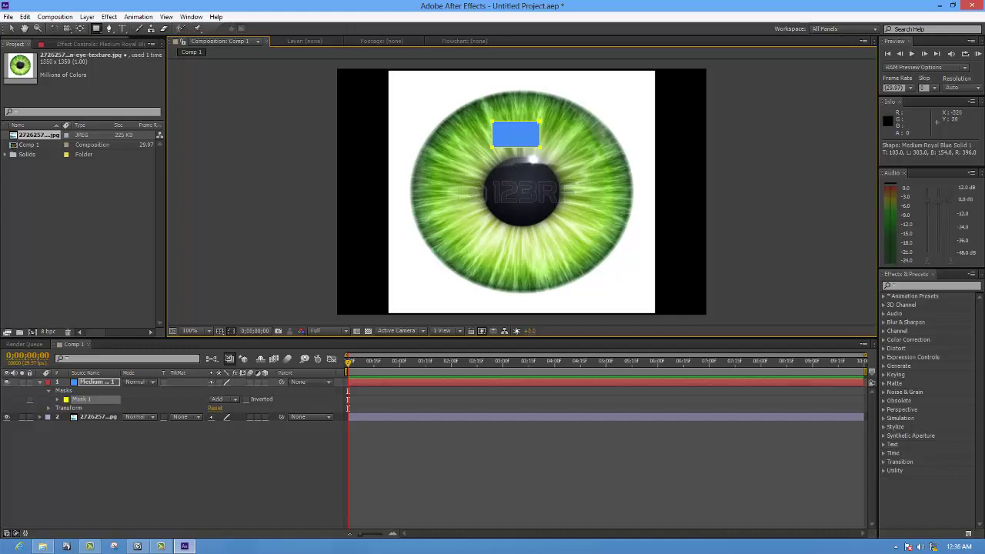
key("v")
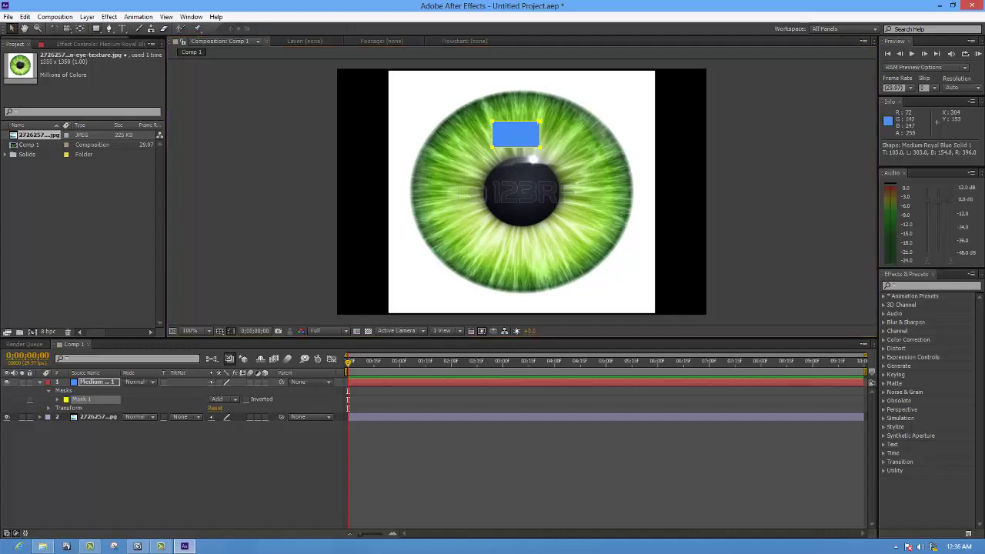
left_click_drag(492, 150, 494, 120)
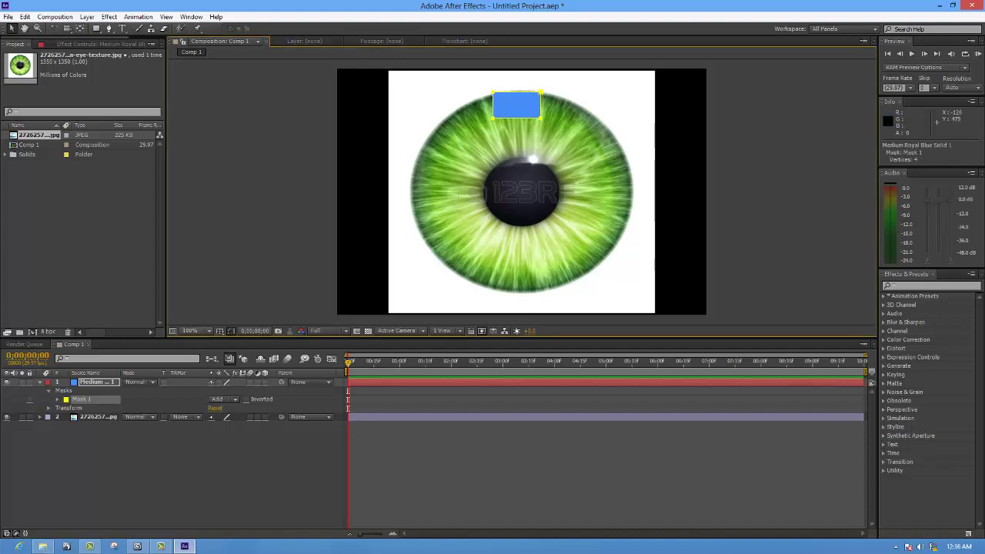
left_click(98, 416)
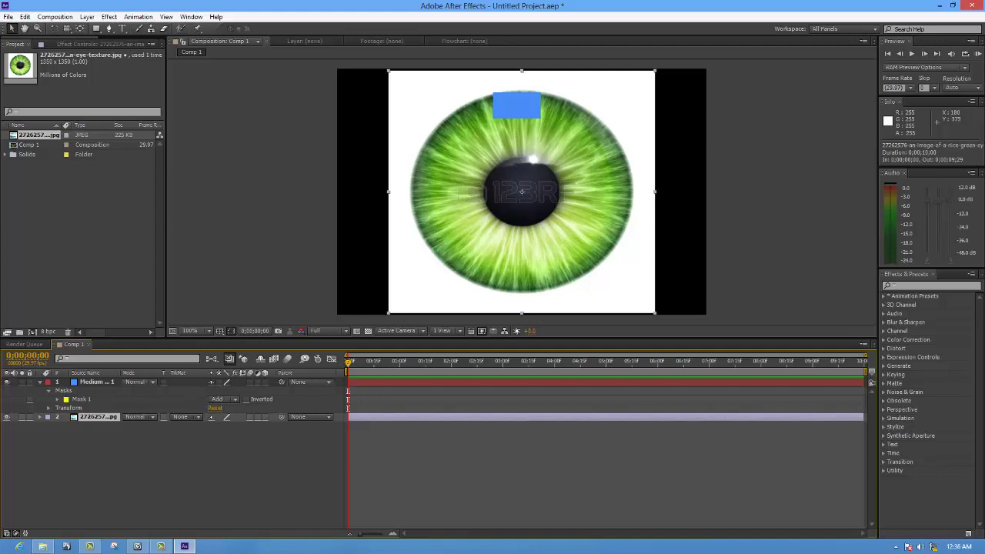
Scale the eye image down further and line it up beneath the blue tab
key("comma")
left_click(40, 417)
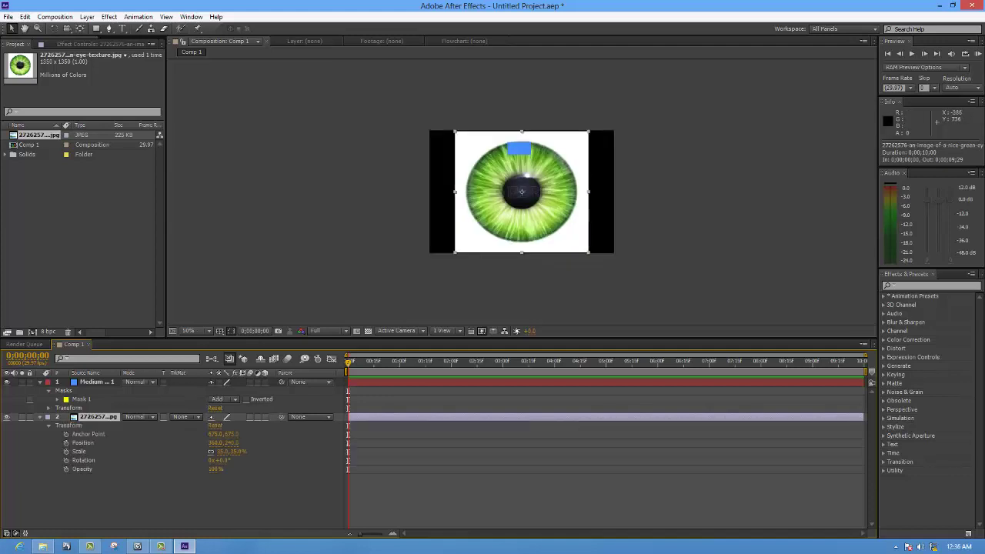
left_click_drag(231, 451, 217, 450)
key("Return")
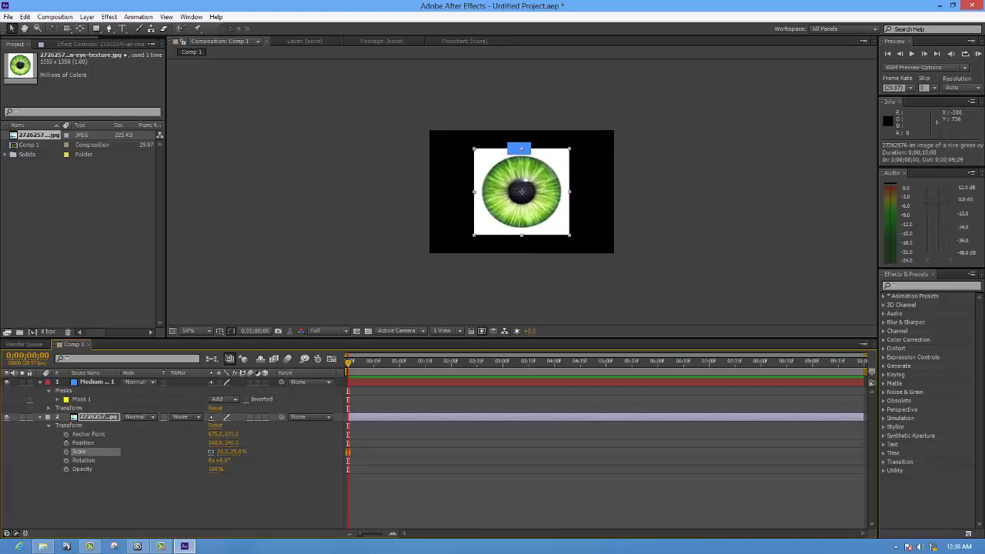
left_click(330, 319)
left_click(519, 148)
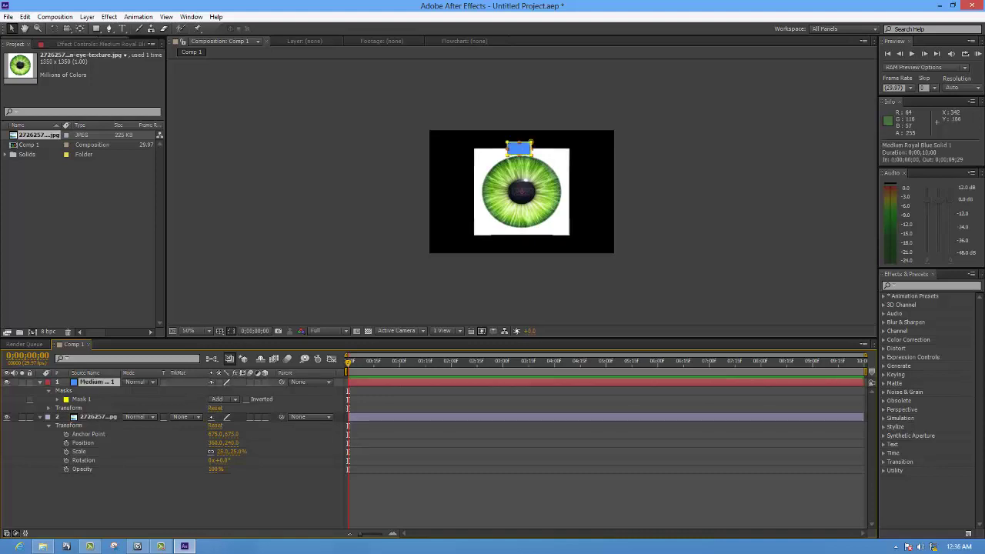
left_click_drag(519, 148, 522, 162)
key("period")
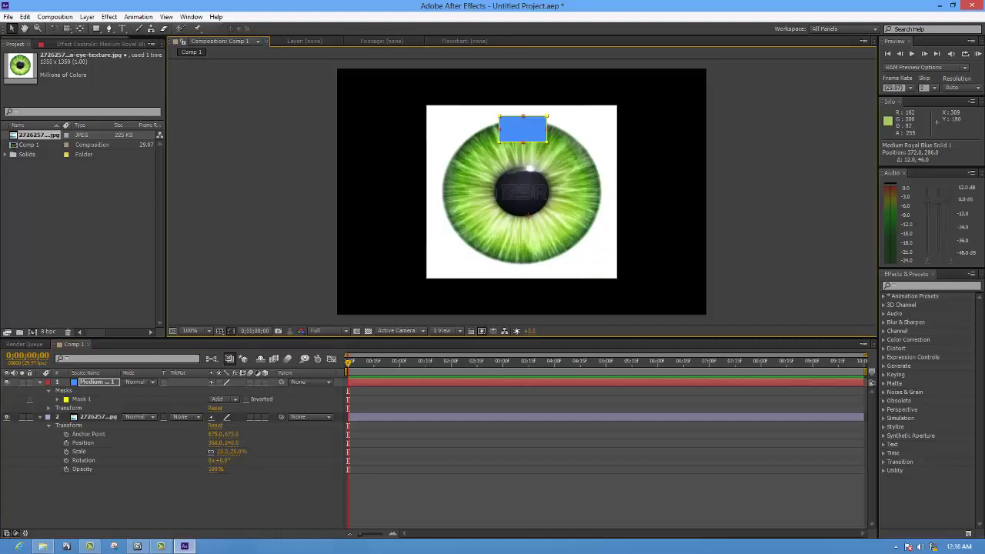
key("period")
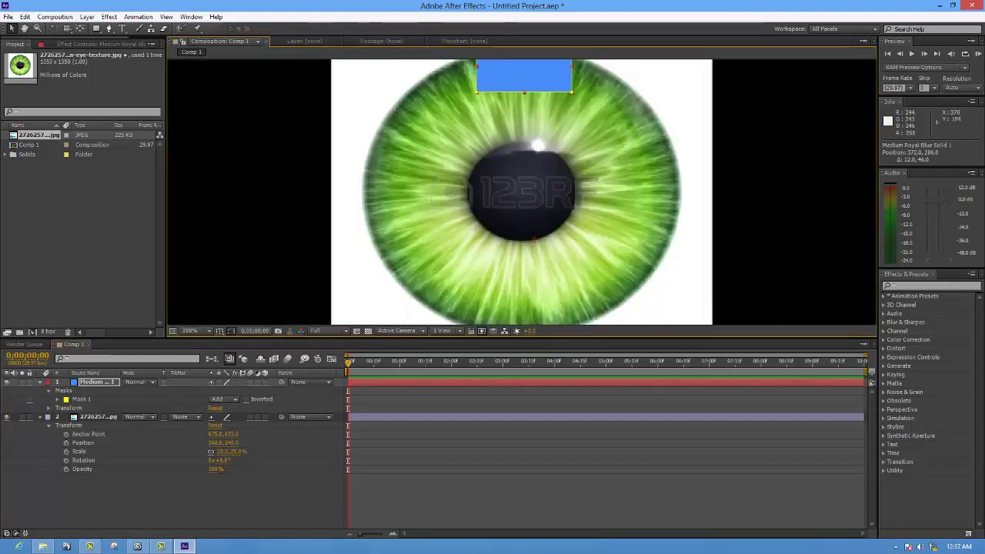
left_click_drag(542, 92, 523, 177)
left_click_drag(449, 184, 461, 193)
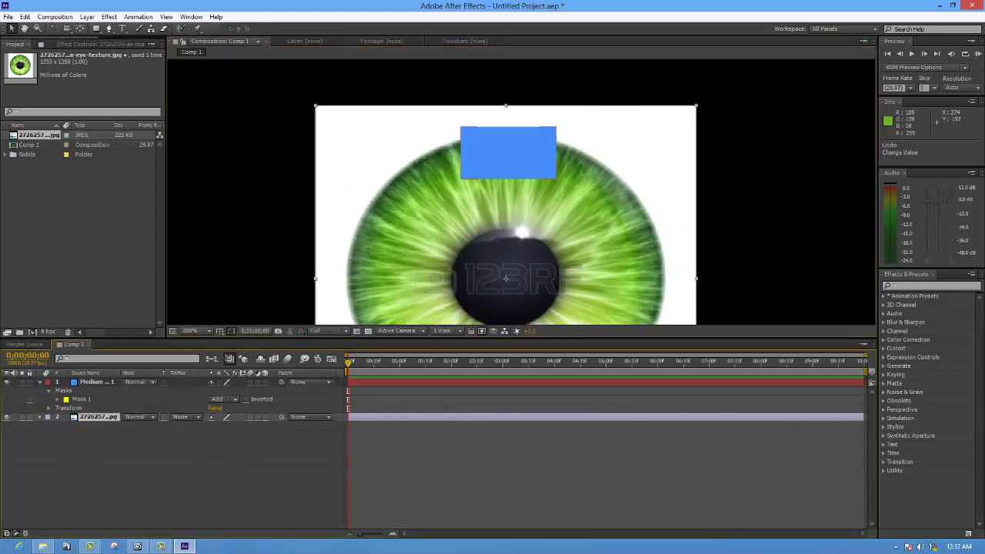
Pull the mask's bottom corners up and inward to begin the trapezoid shape
left_click(508, 154)
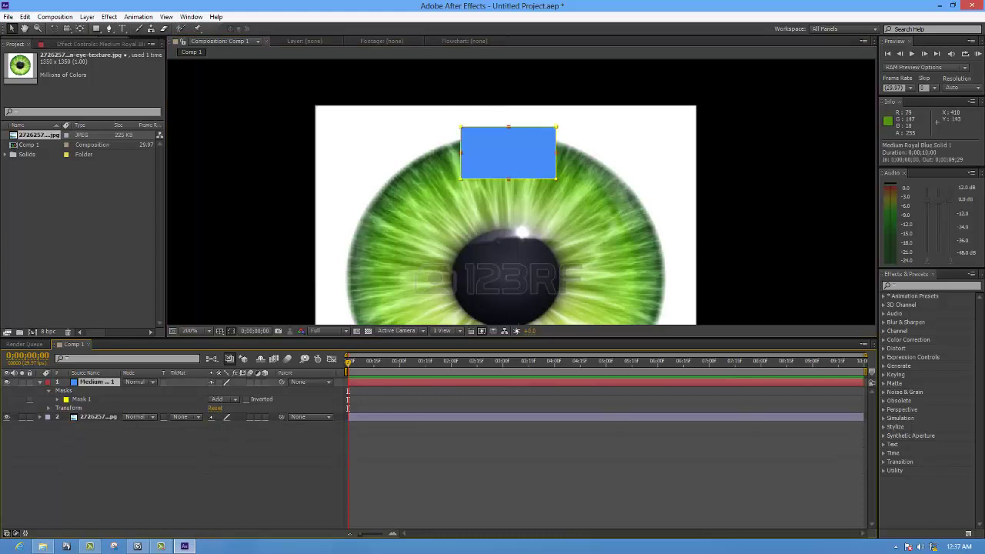
left_click_drag(555, 178, 546, 159)
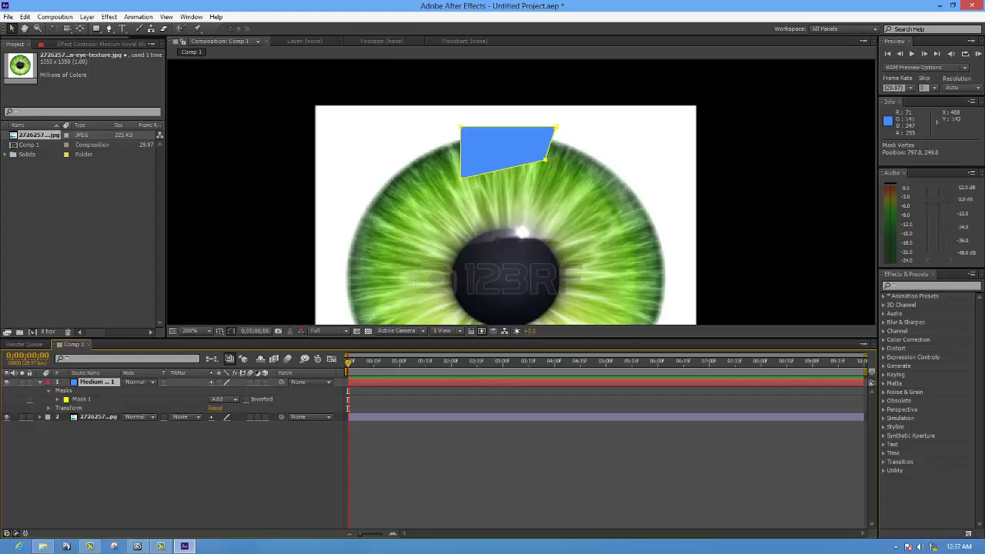
left_click_drag(460, 178, 475, 157)
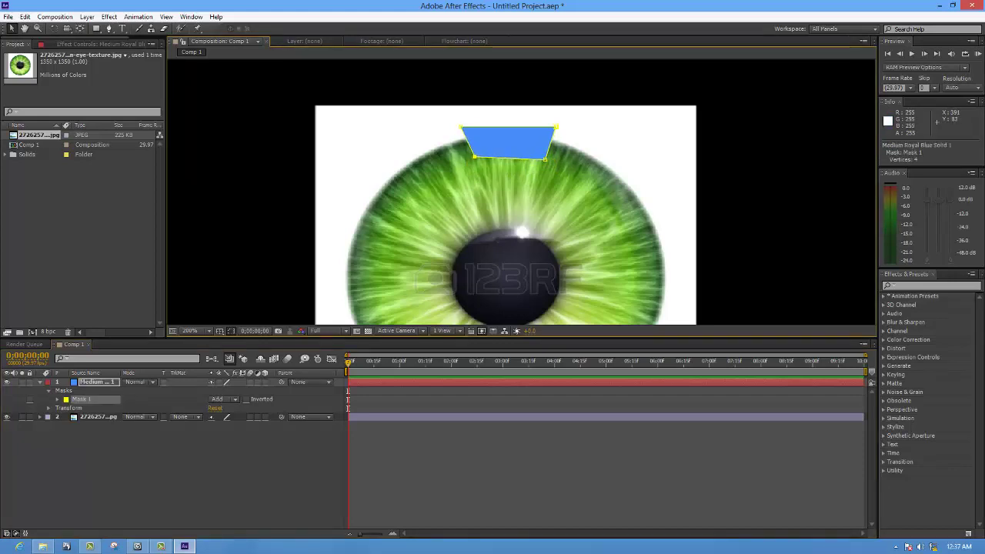
key("period")
left_click_drag(493, 192, 457, 270)
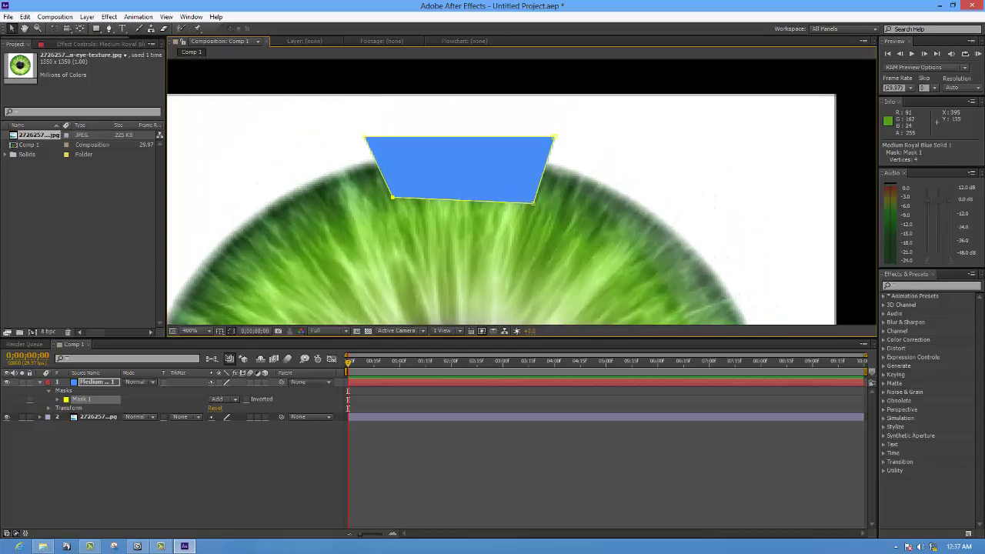
left_click_drag(393, 197, 389, 204)
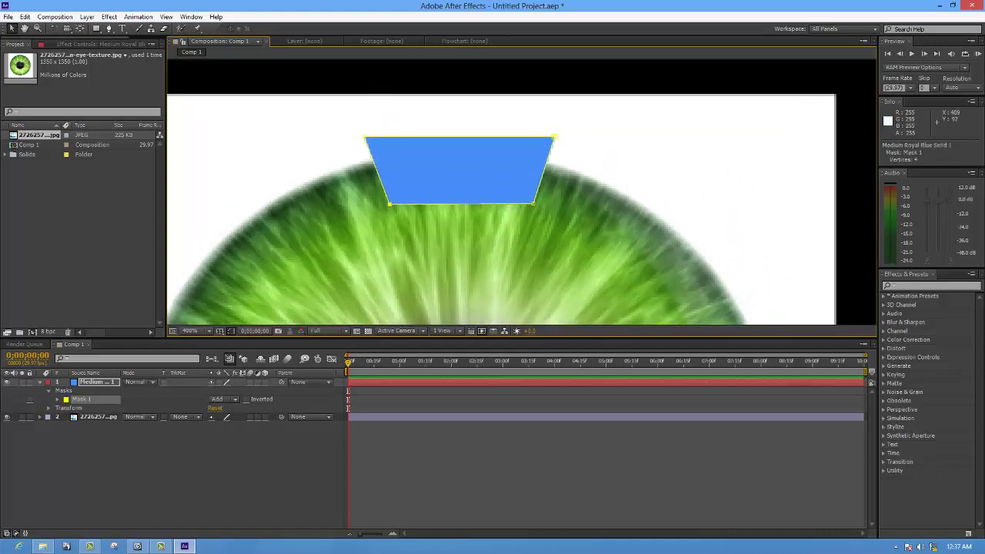
Lower the mask's top edge and taper its right corners so the tab narrows toward the iris
left_click(554, 138)
left_click_drag(555, 138, 553, 137)
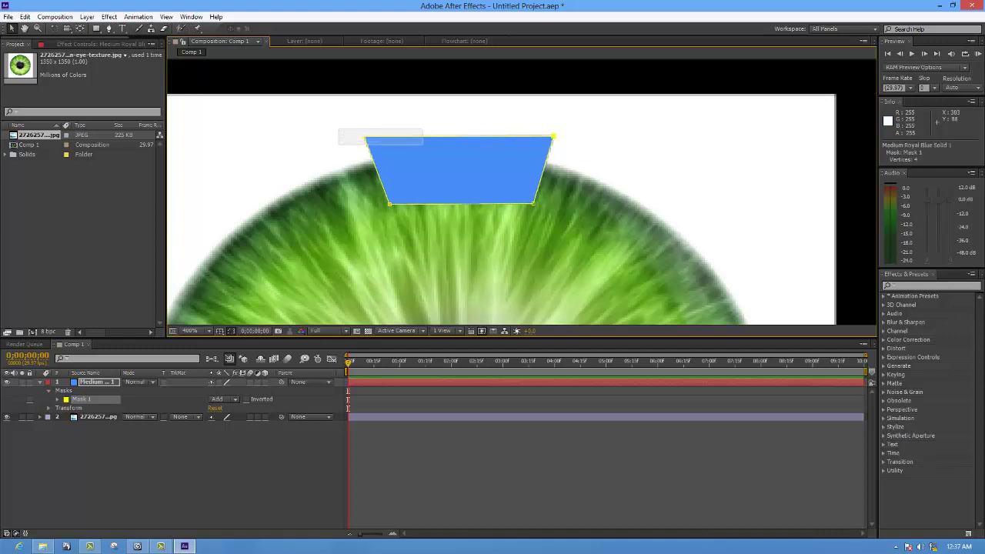
key("shift+Down")
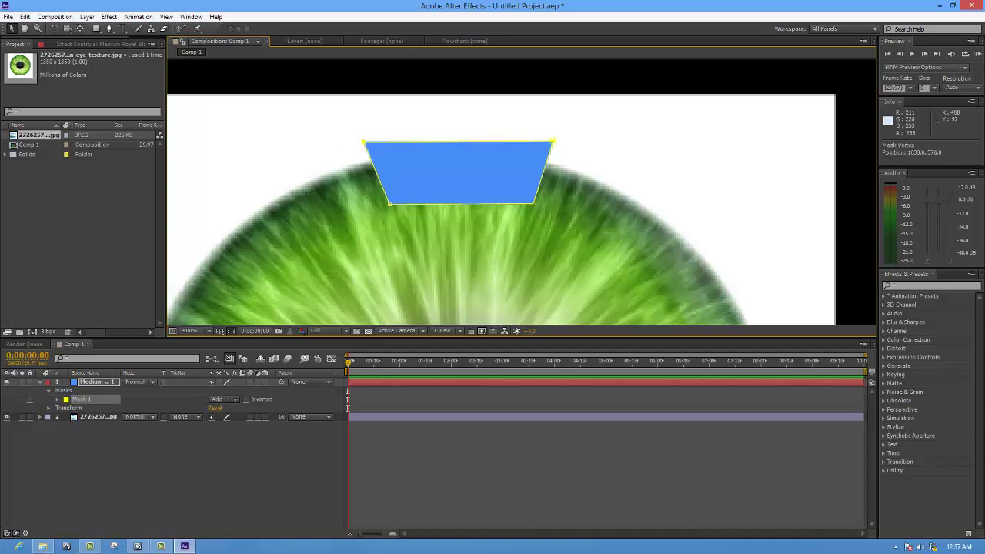
key("shift+Down")
key("shift+Down")
key("shift+Down")
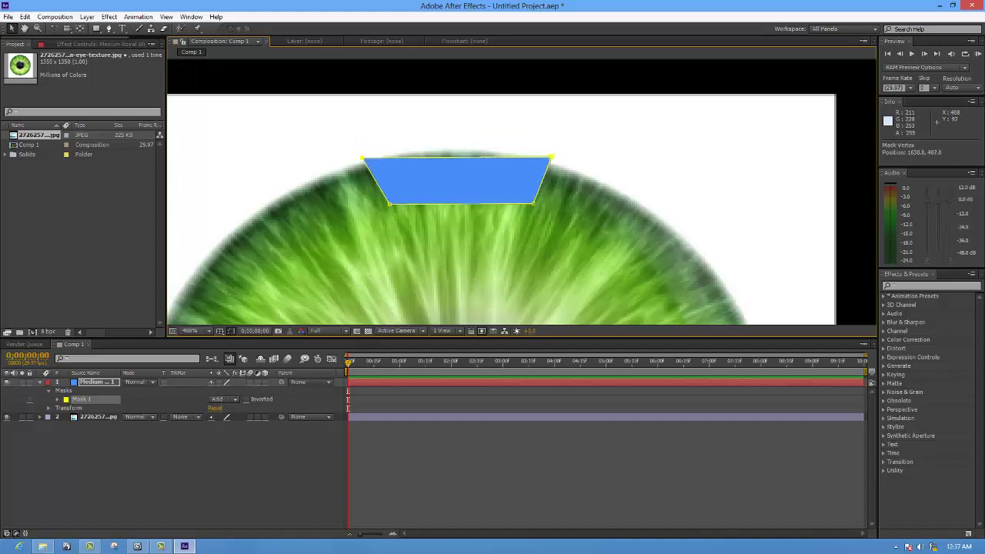
left_click_drag(574, 145, 519, 218)
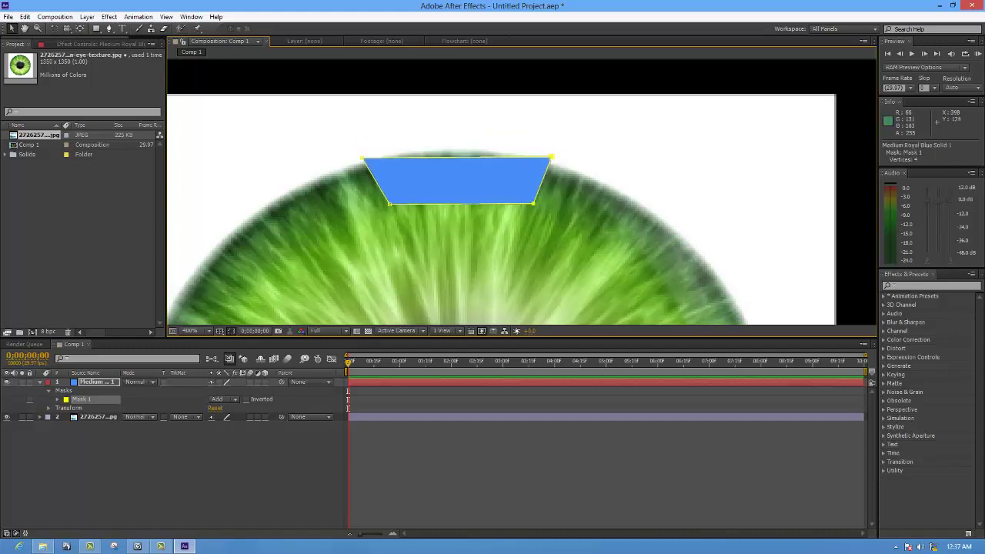
key("shift+Left")
key("shift+Left")
key("shift+Left")
key("shift+Left")
key("Right")
key("Right")
key("Right")
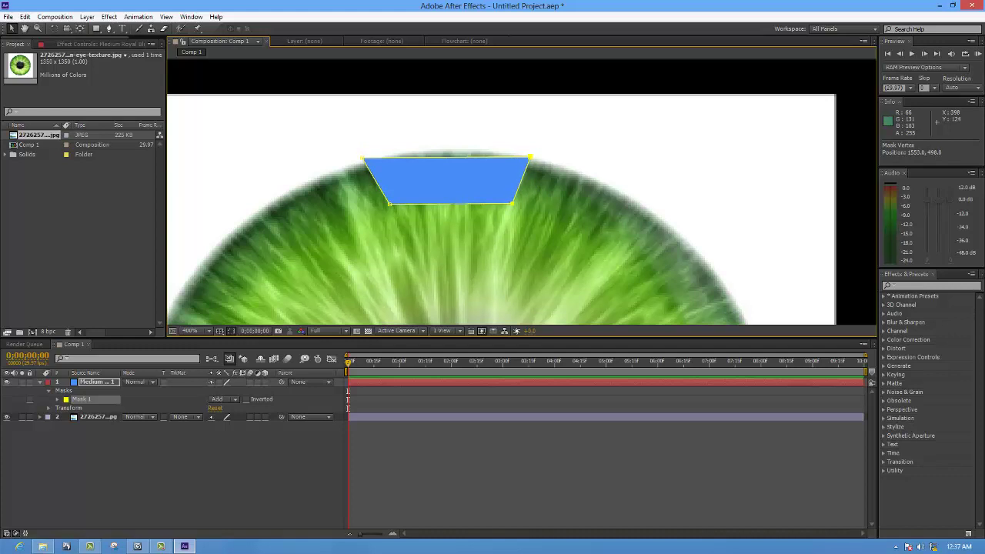
key("Up")
key("Up")
key("Up")
key("Up")
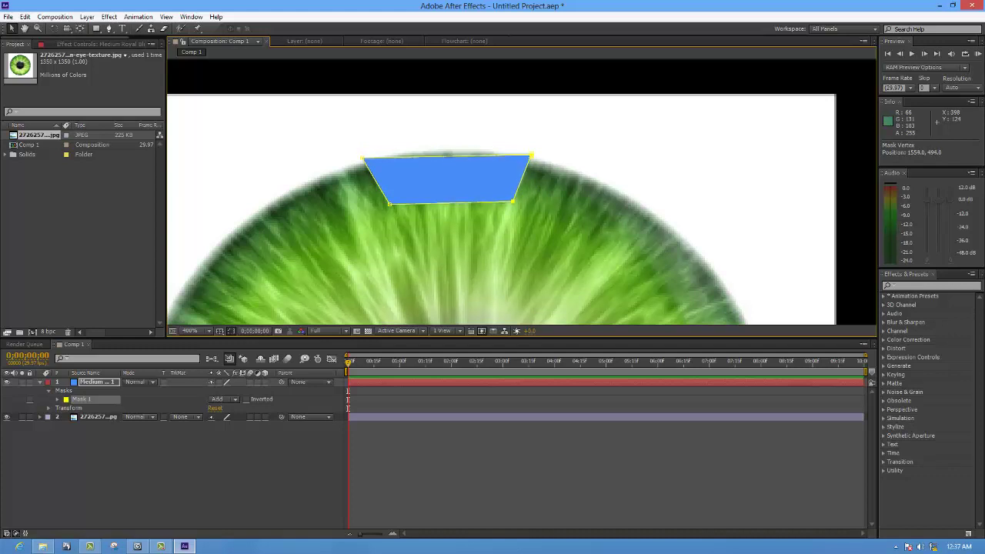
key("Left")
key("Left")
key("Left")
key("Down")
key("Down")
key("Down")
key("Up")
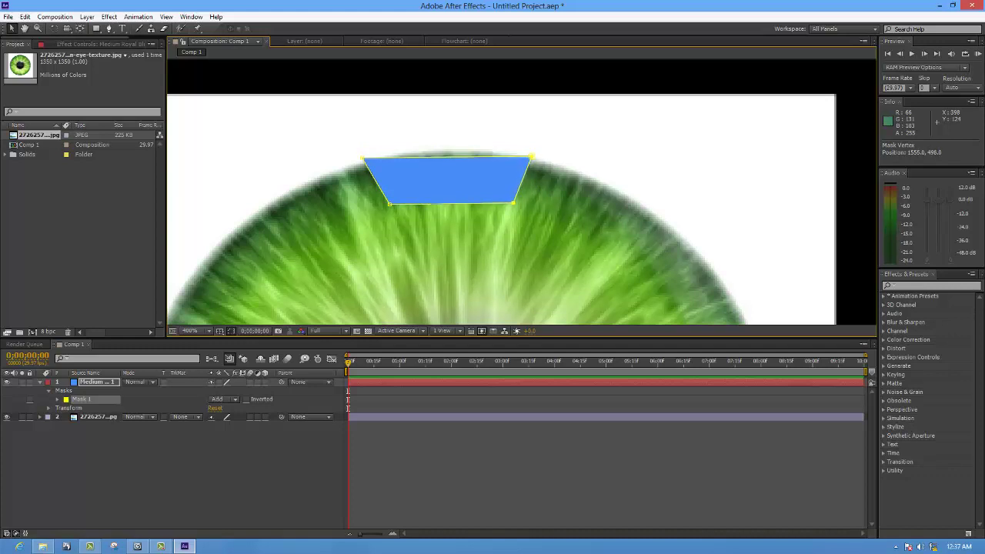
key("Up")
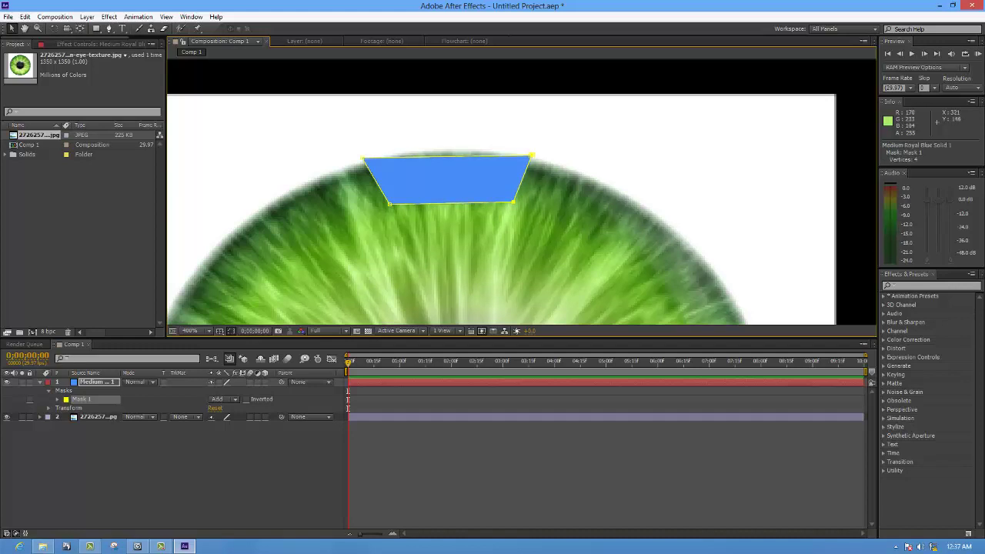
key("comma")
Show the title/action safe guides and lift the blue tab to the image's top edge
scroll(511, 192, "down", 3)
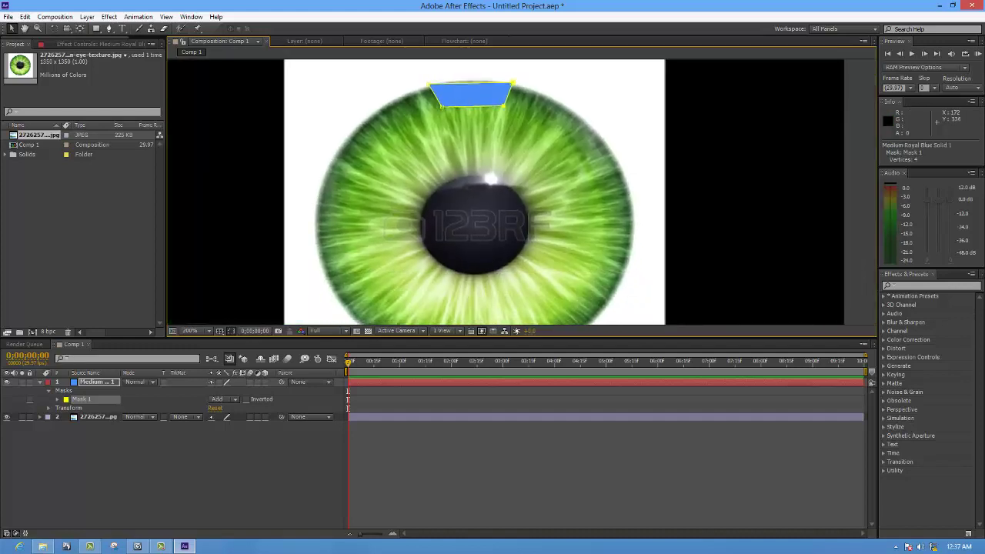
left_click(220, 330)
left_click(250, 351)
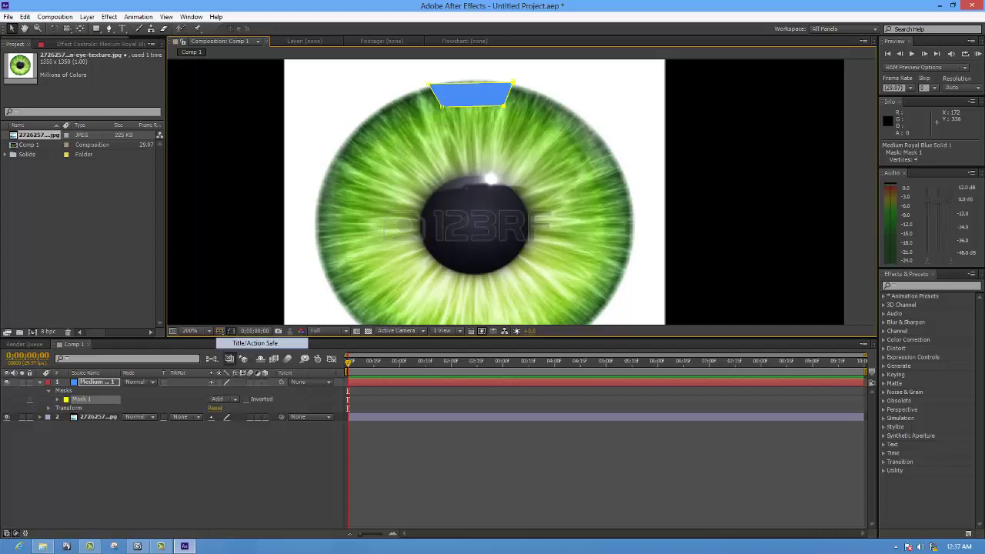
key("comma")
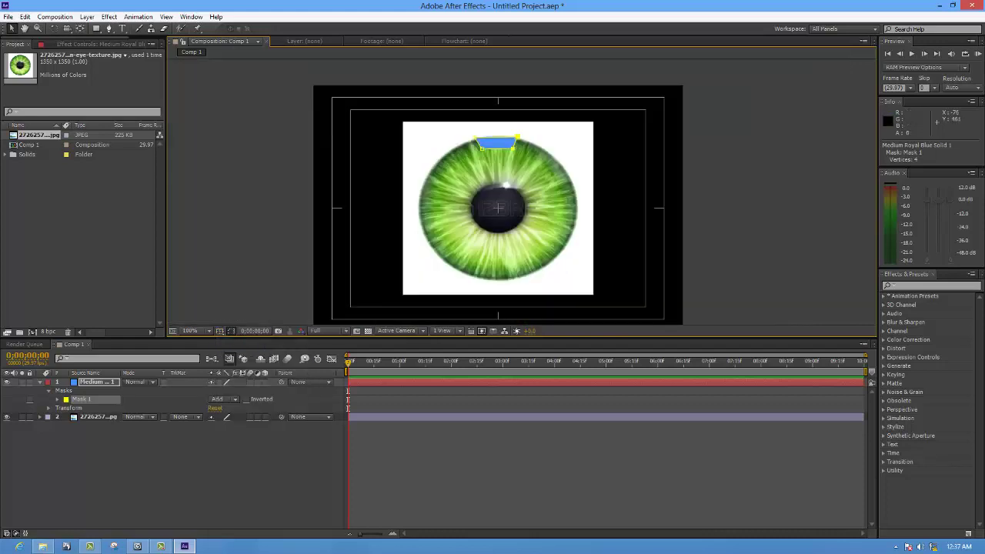
left_click(96, 382)
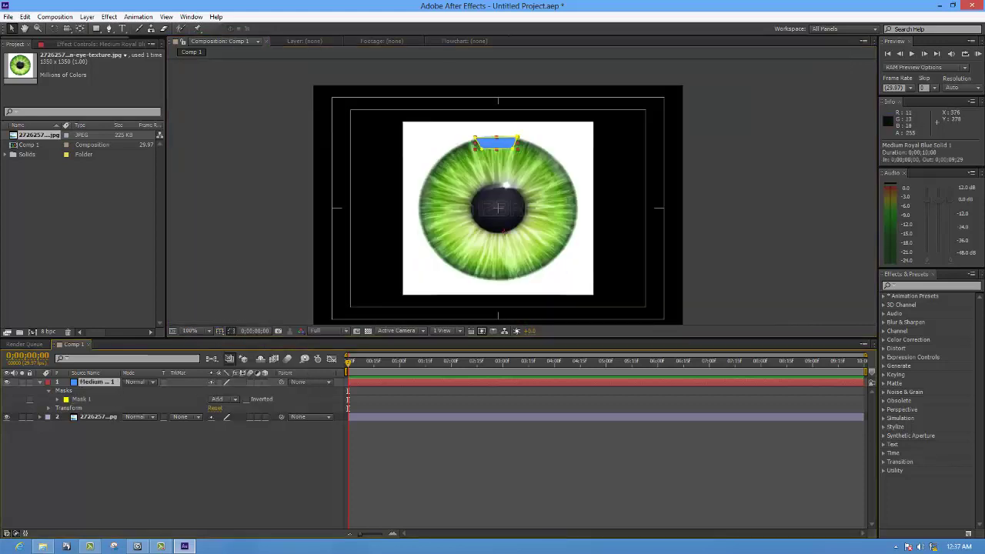
left_click_drag(524, 242, 517, 217)
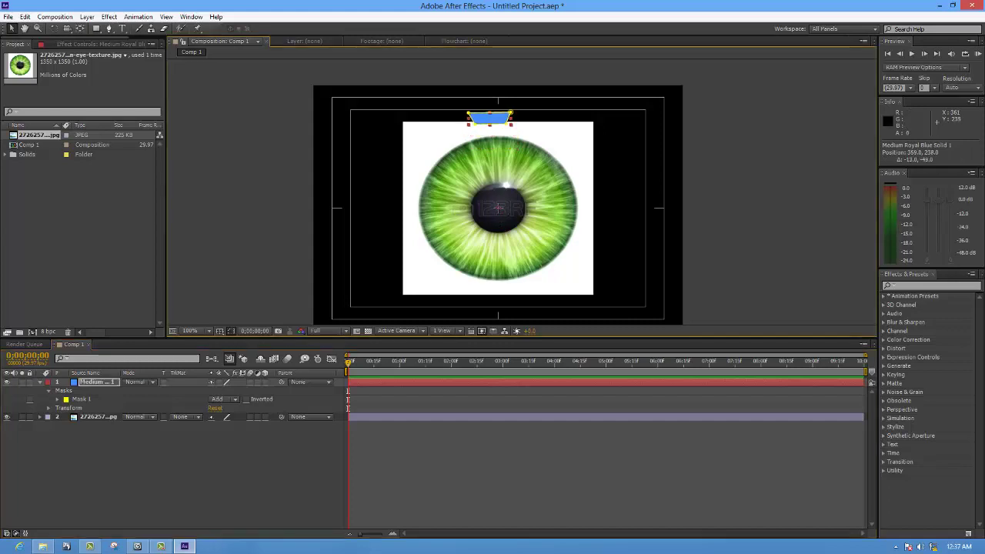
Move the blue solid's anchor point onto the pupil centre with the Pan Behind tool
scroll(427, 254, "up", 4)
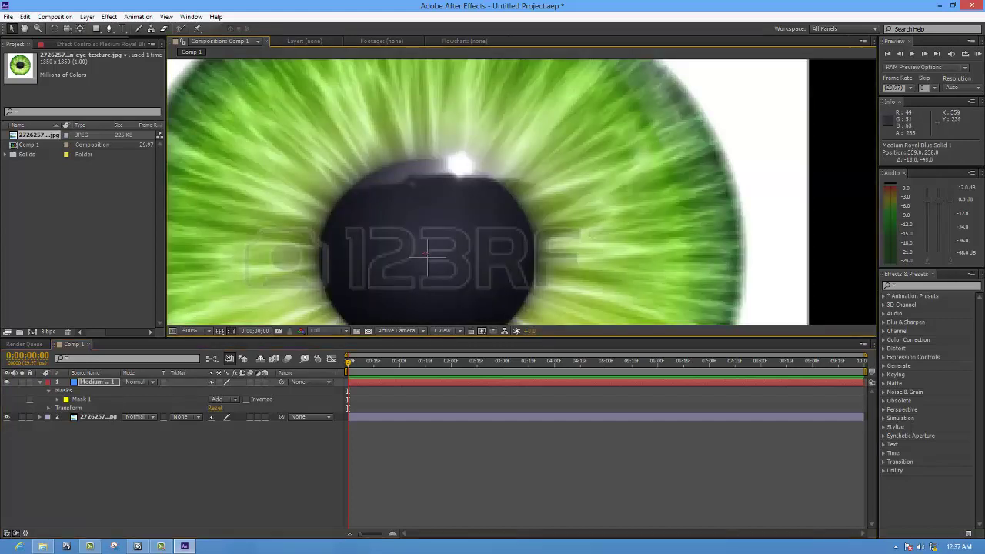
key("y")
left_click_drag(427, 256, 427, 254)
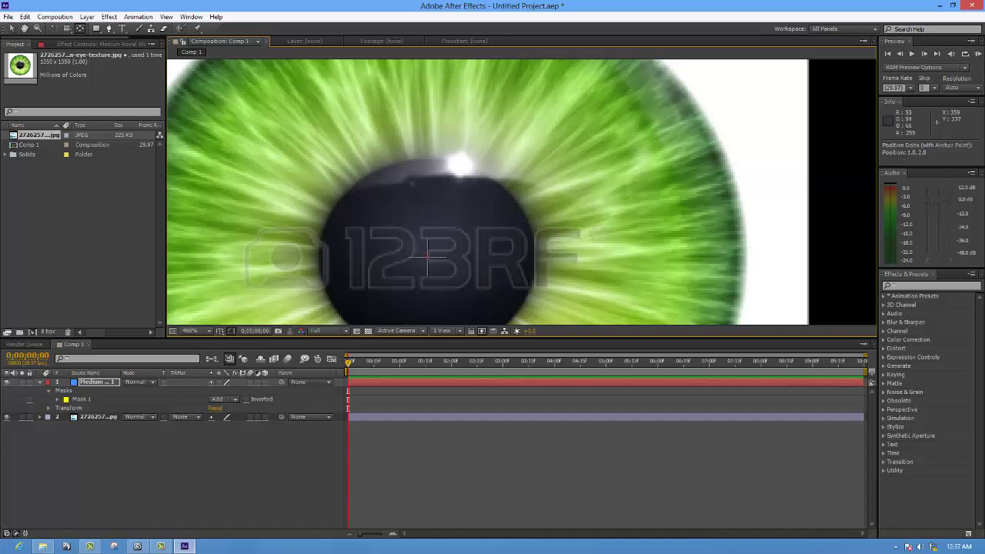
key("v")
scroll(427, 257, "down", 2)
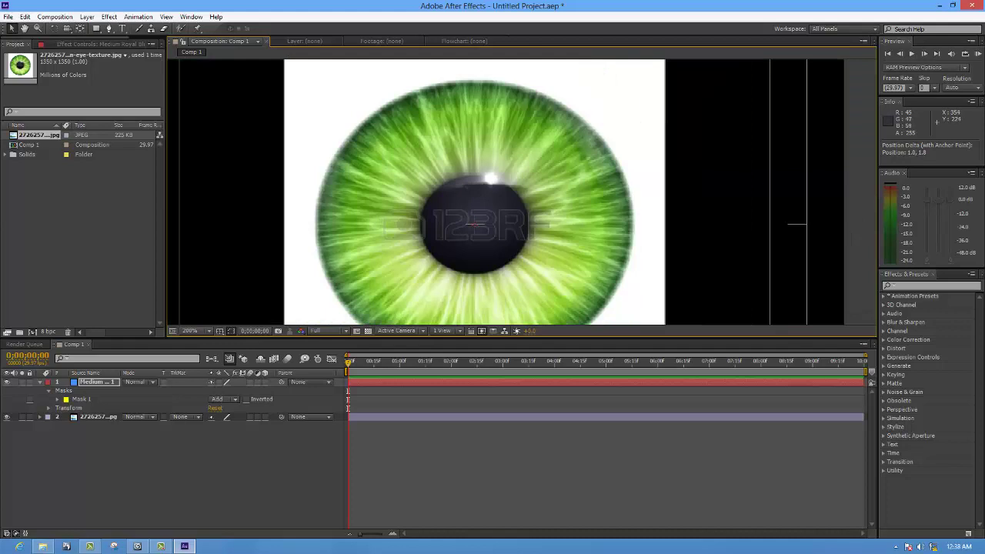
scroll(427, 256, "down", 2)
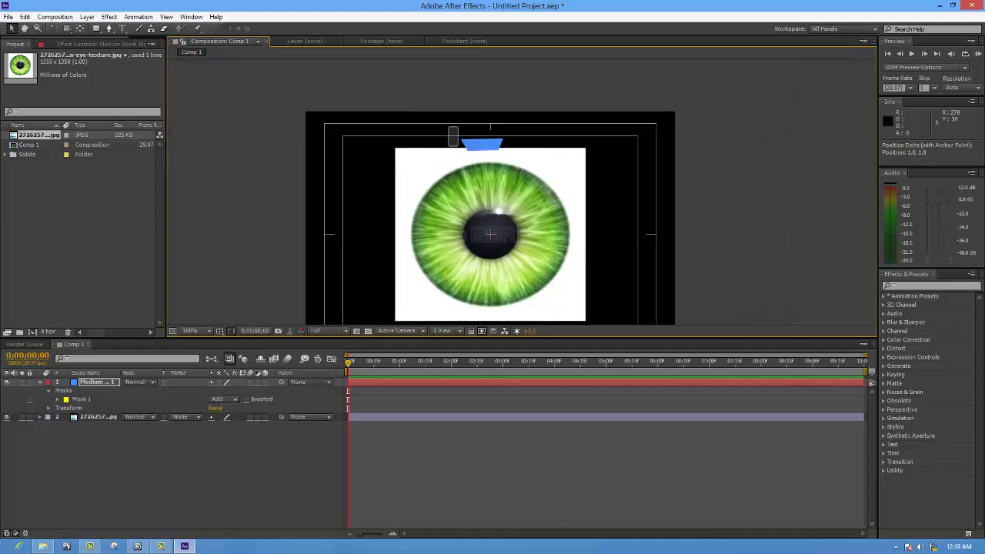
Move the blue tab layer down until it rests on the iris's top rim
left_click(484, 147, "shift")
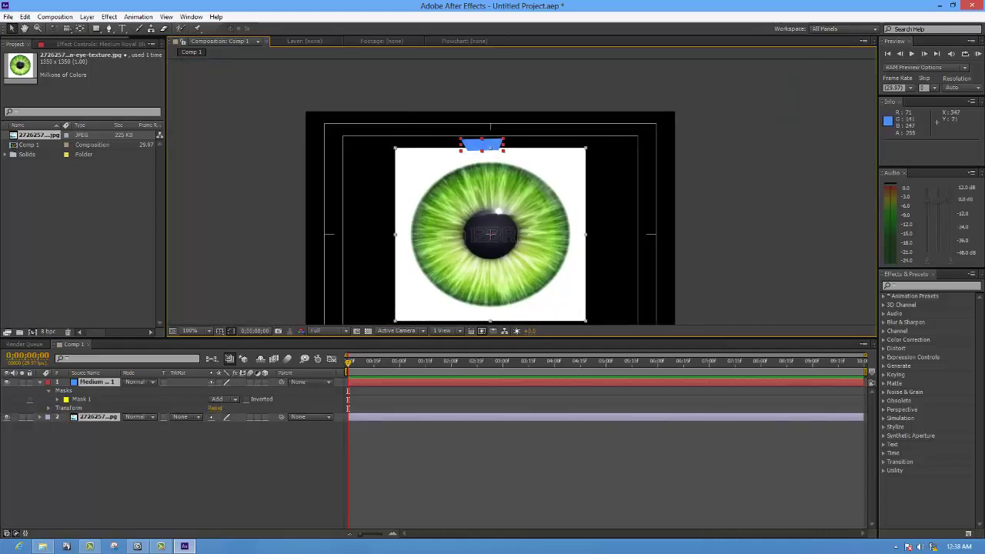
left_click_drag(482, 143, 484, 149)
key("ctrl+z")
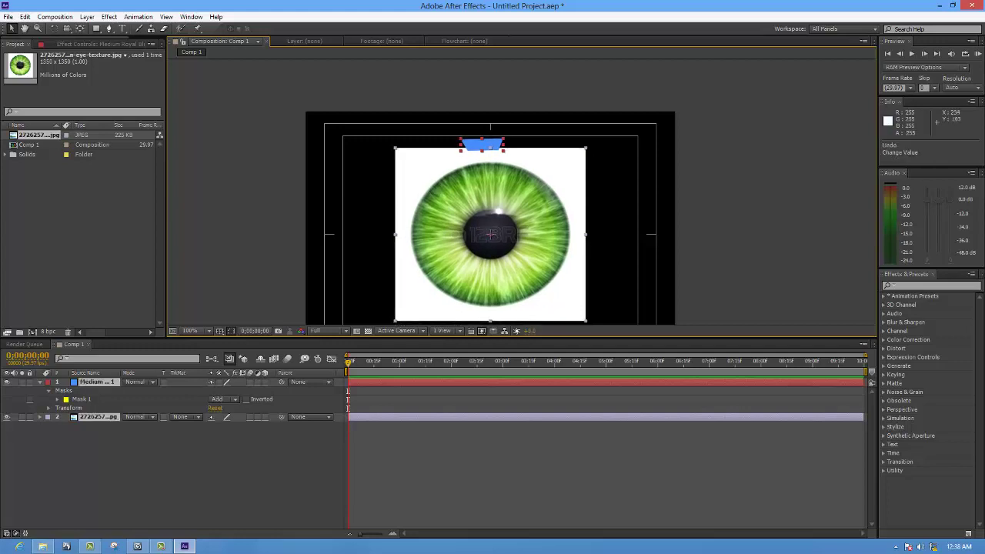
left_click_drag(483, 146, 486, 149)
left_click(453, 141)
key("ctrl+z")
left_click(471, 144)
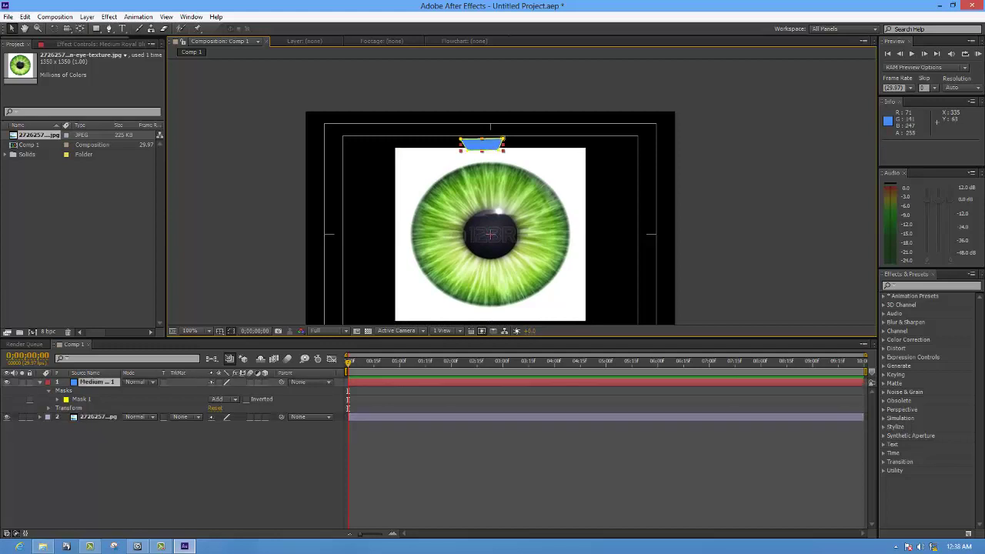
left_click_drag(477, 144, 481, 166)
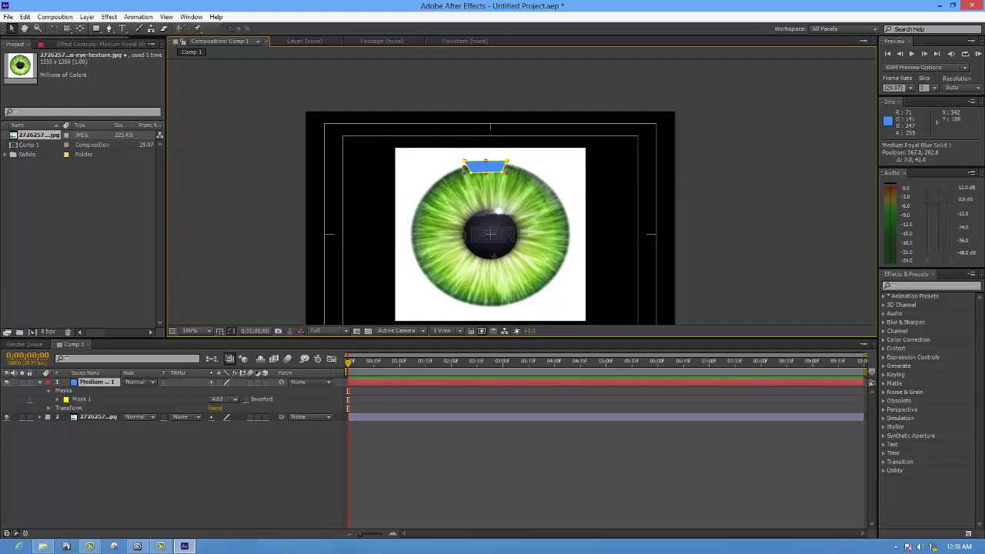
key("Return")
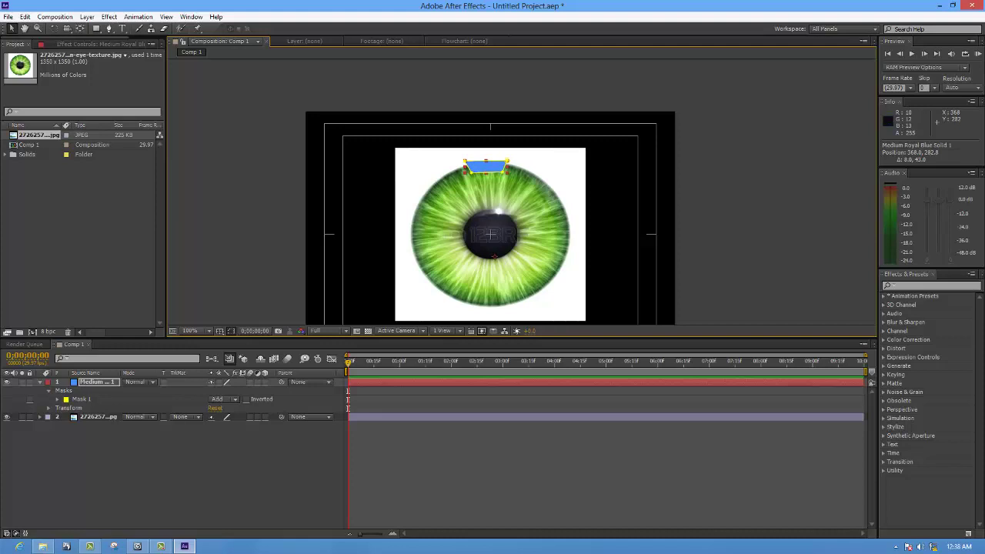
key("y")
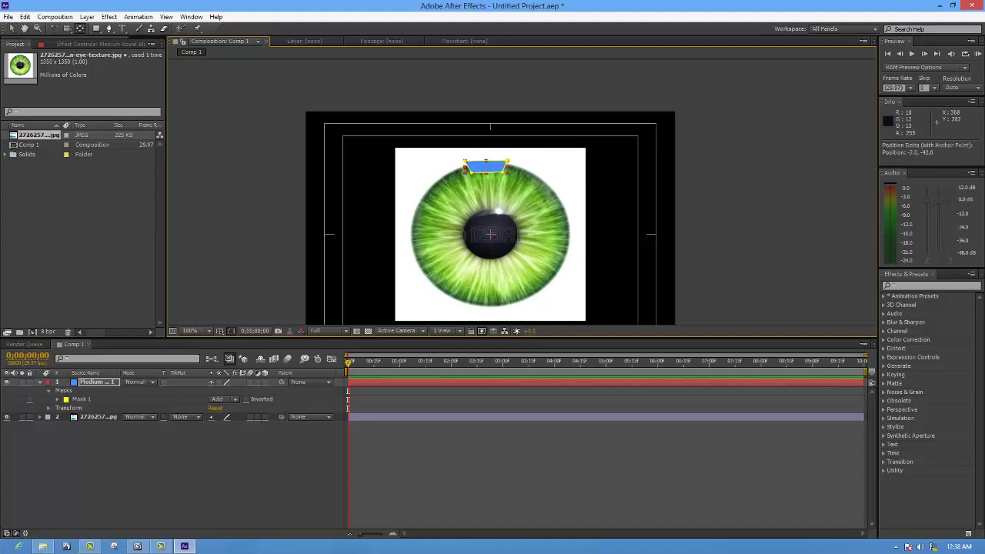
Pan to the pupil's 123RF watermark and select the eye image layer
scroll(508, 193, "up", 6)
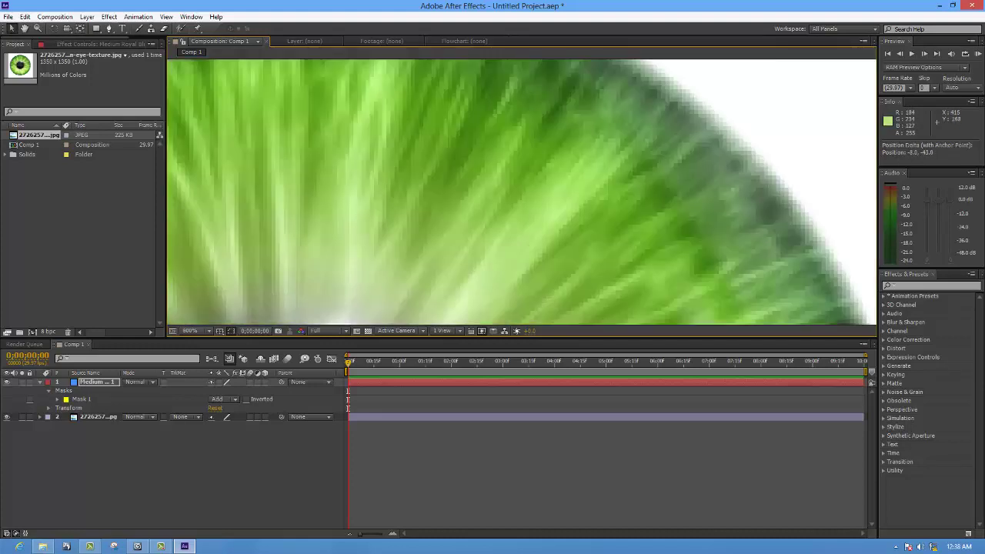
left_click_drag(411, 324, 458, 204)
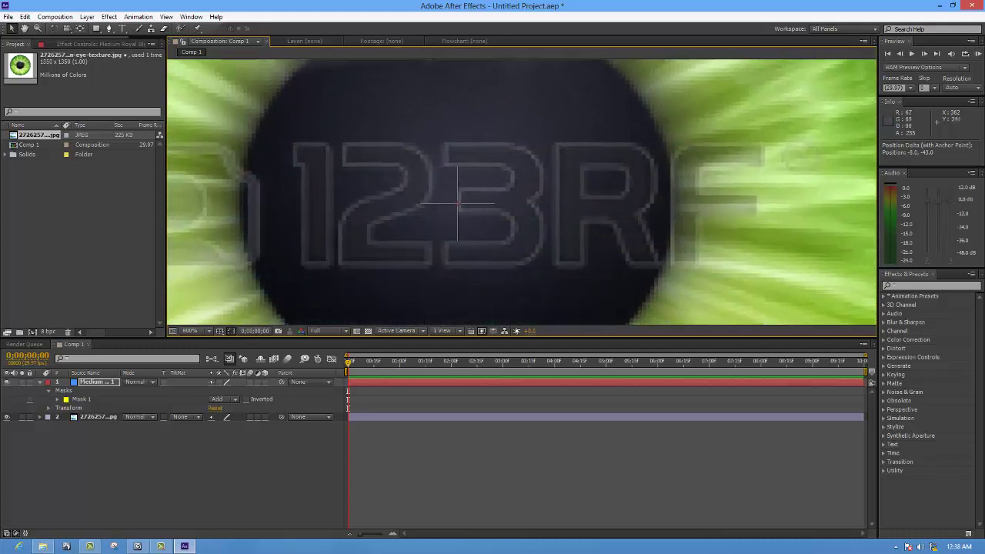
scroll(458, 204, "up", 1)
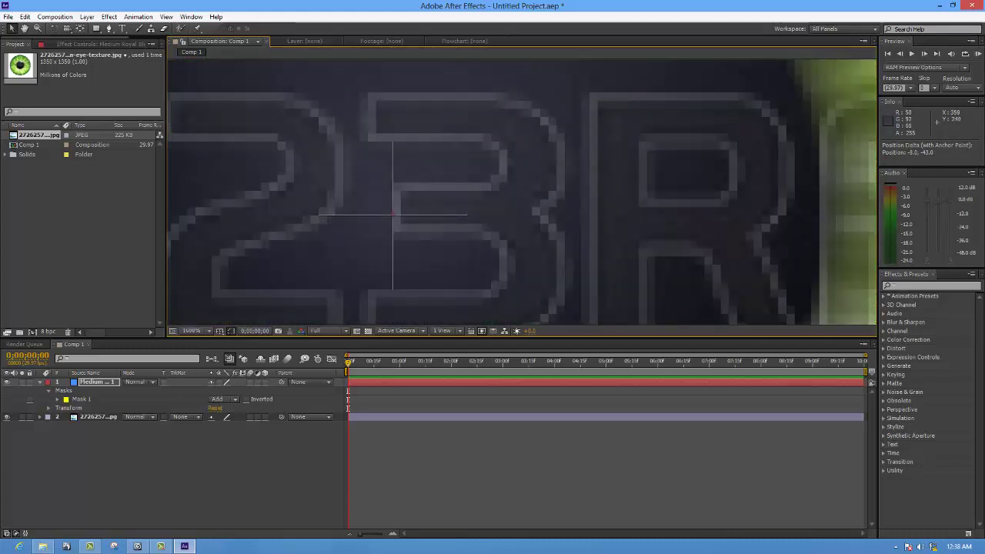
left_click_drag(393, 215, 394, 215)
left_click(393, 215)
scroll(394, 216, "down", 4)
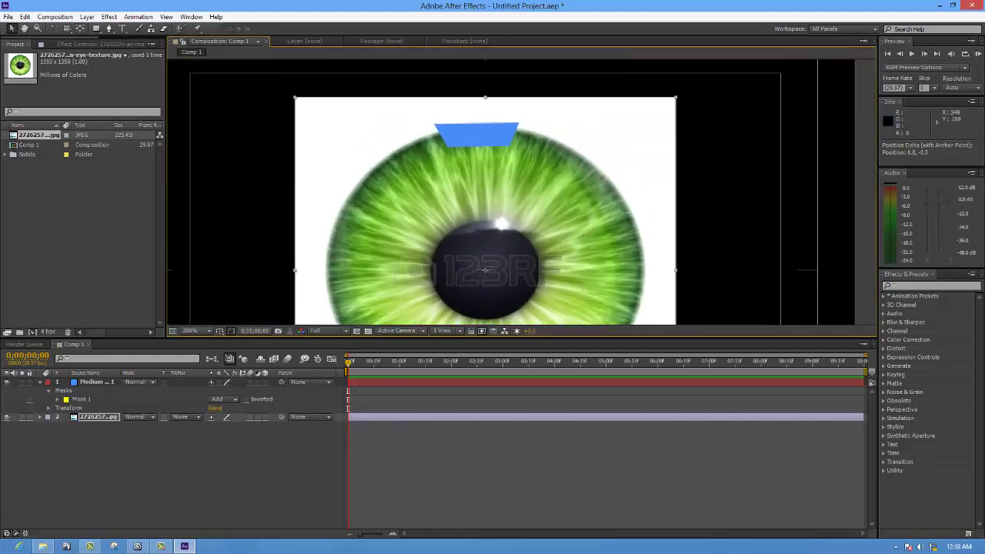
Reposition the blue tab slightly lower over the iris rim, reverting unwanted moves
double_click(521, 171)
scroll(522, 171, "down", 3)
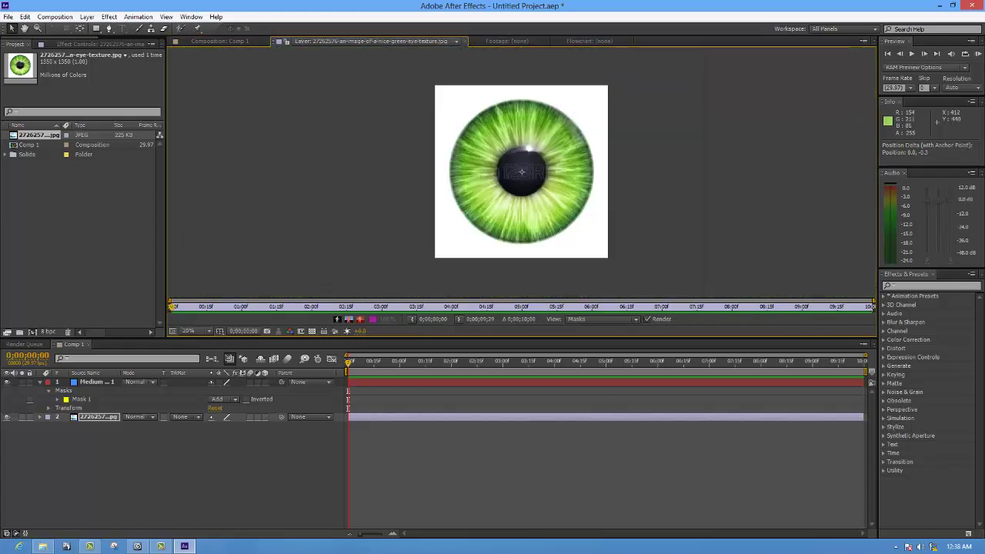
left_click(96, 381)
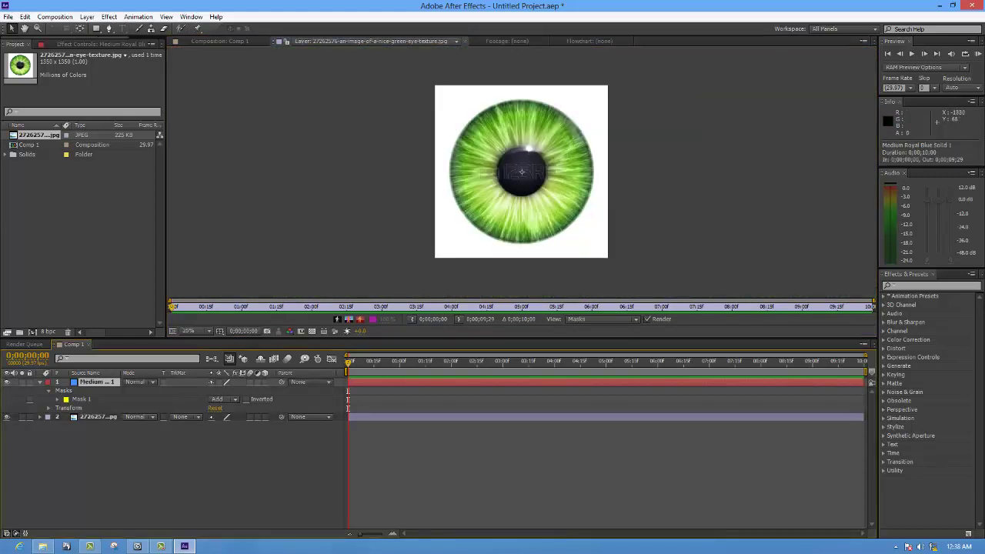
left_click(219, 41)
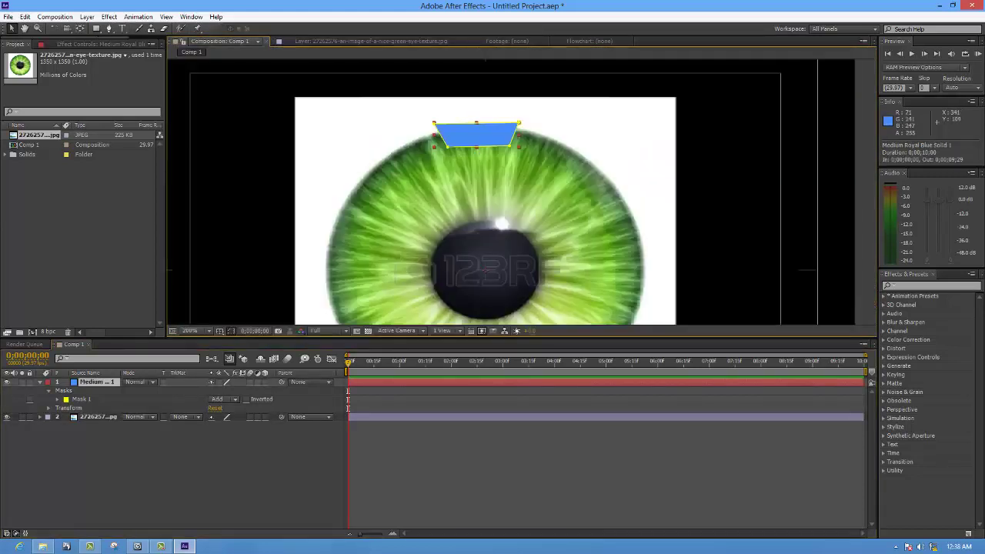
left_click_drag(473, 136, 478, 142)
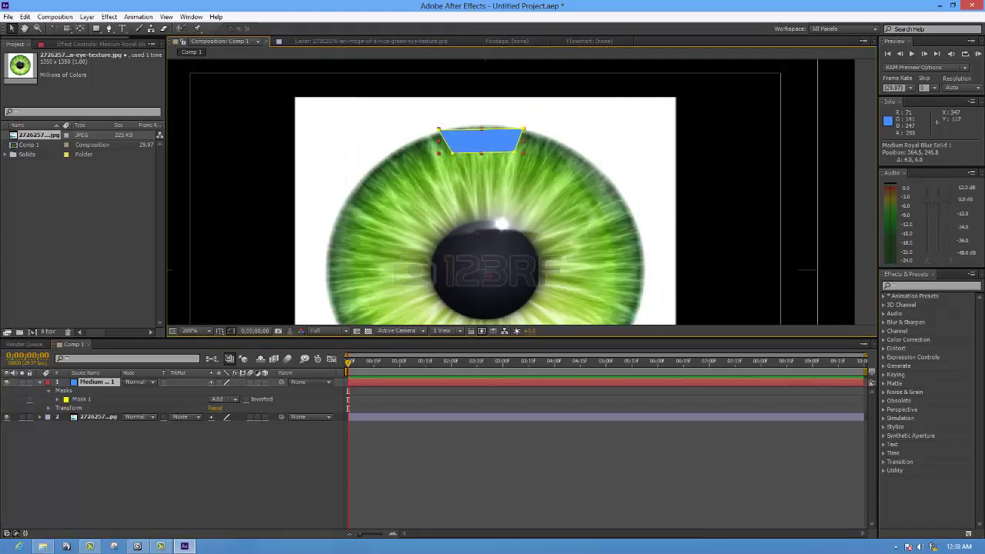
left_click_drag(478, 142, 478, 146)
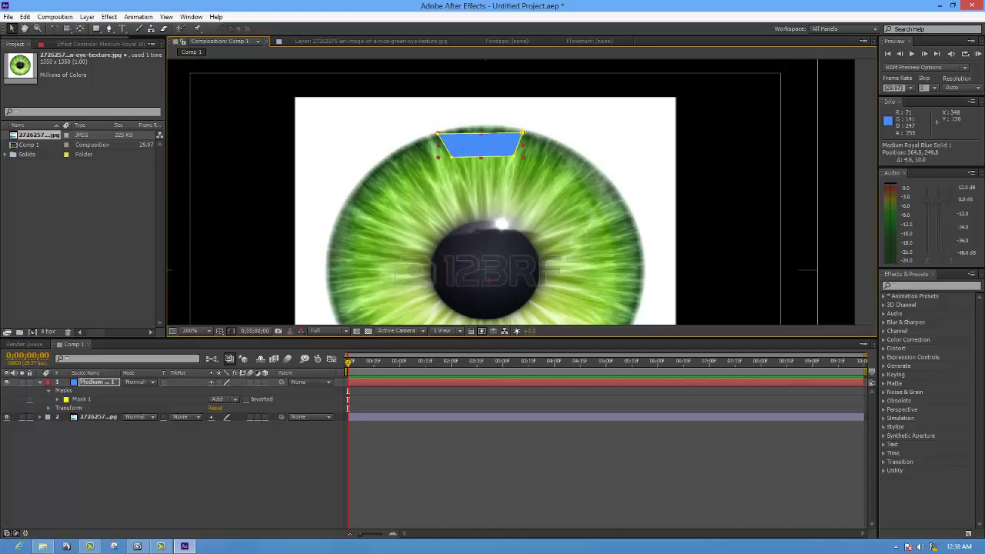
left_click_drag(528, 153, 508, 164)
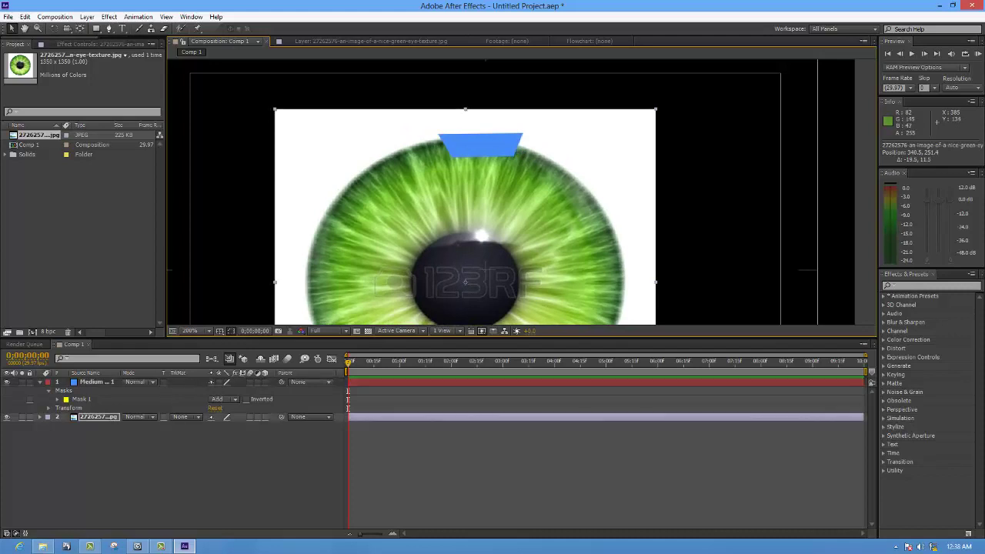
key("ctrl+z")
key("ctrl+z")
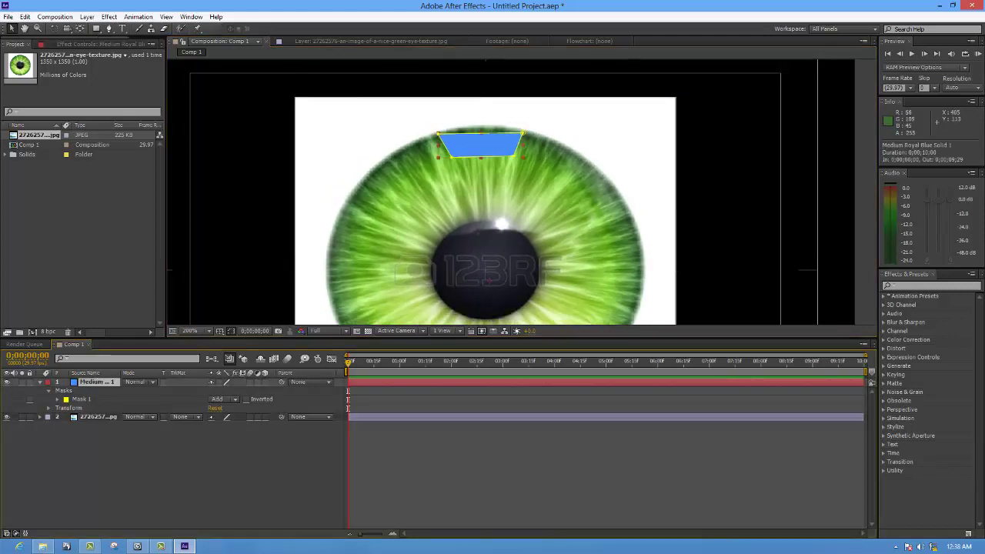
left_click_drag(480, 144, 485, 142)
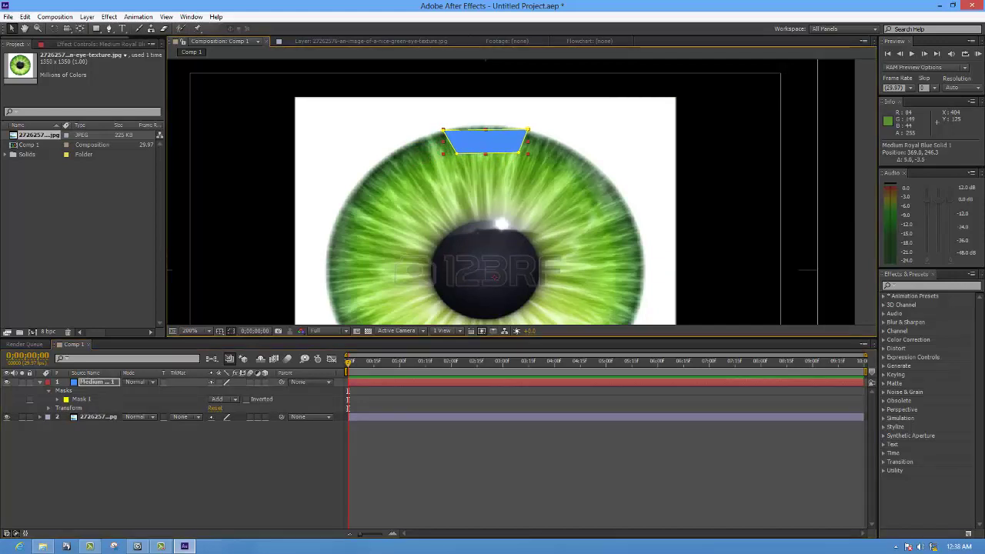
key("ctrl+z")
Raise the tab mask's bottom corners and slide its right corners inward to slim the trapezoid
left_click(483, 177)
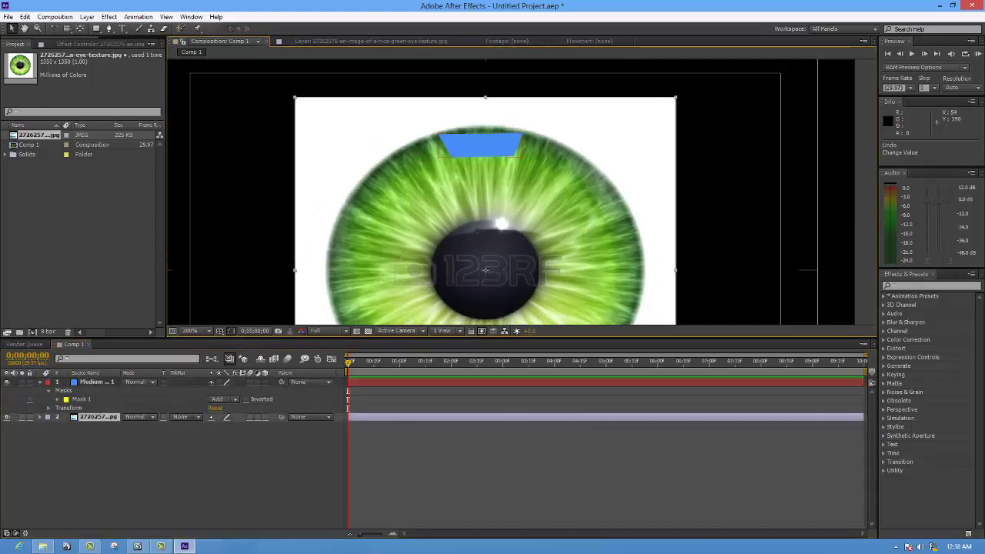
left_click(442, 153)
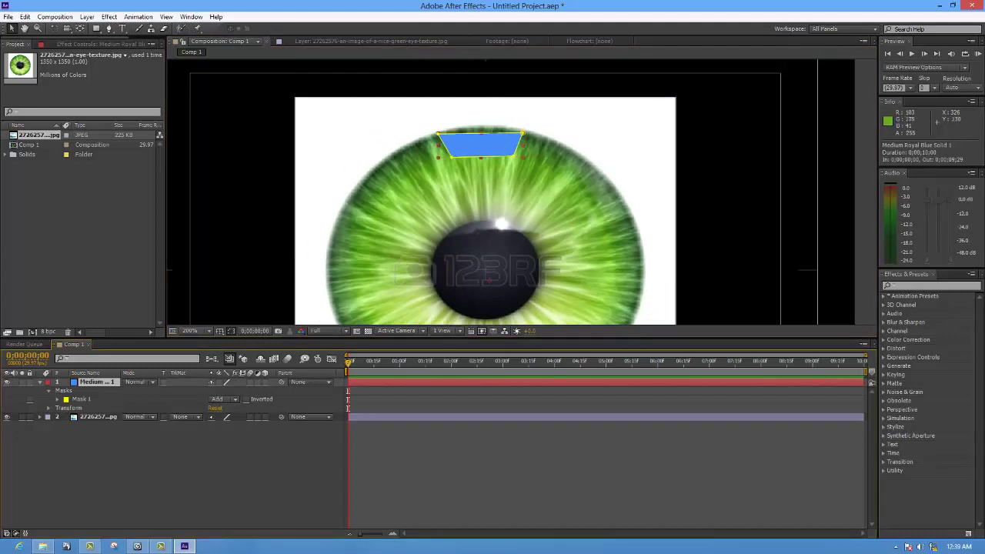
left_click(444, 146)
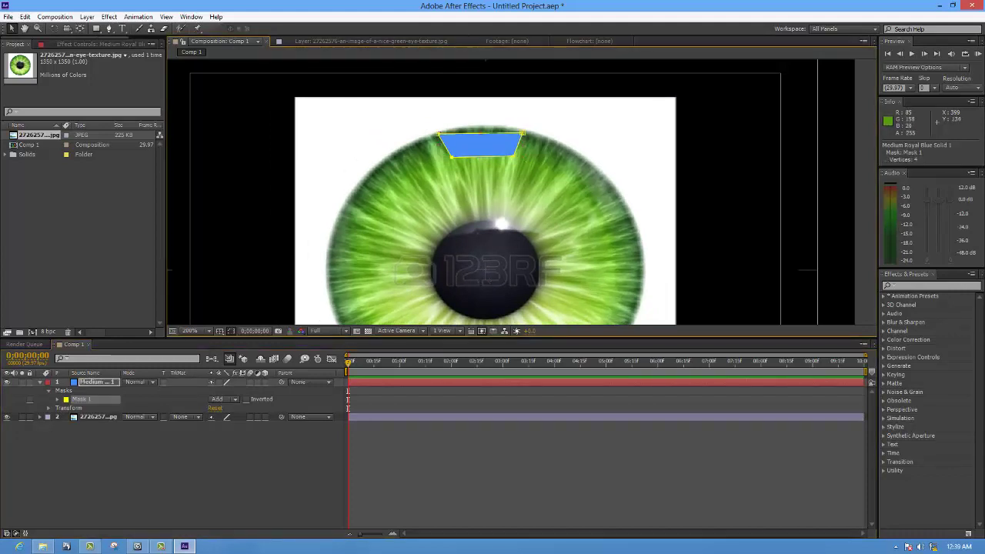
left_click_drag(450, 157, 450, 148)
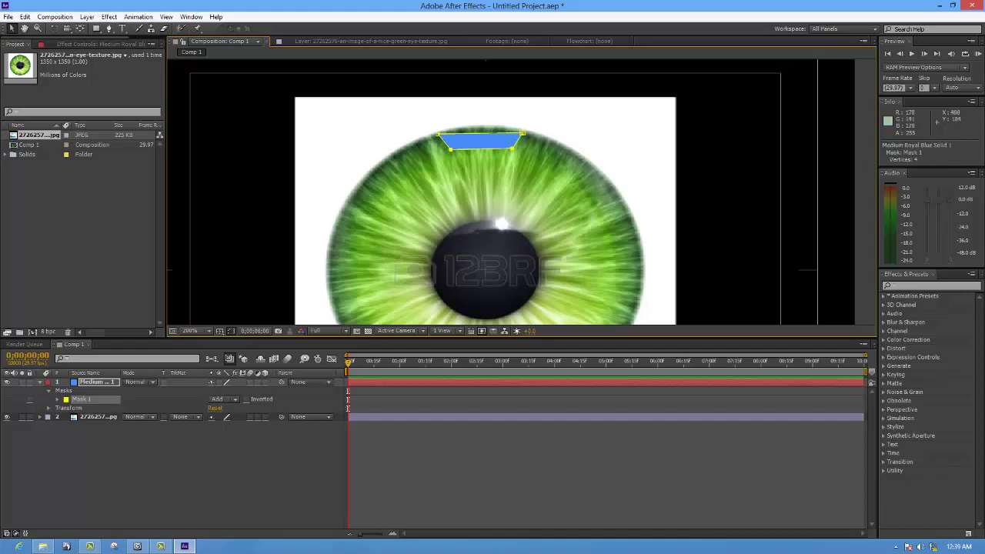
left_click_drag(523, 133, 511, 133)
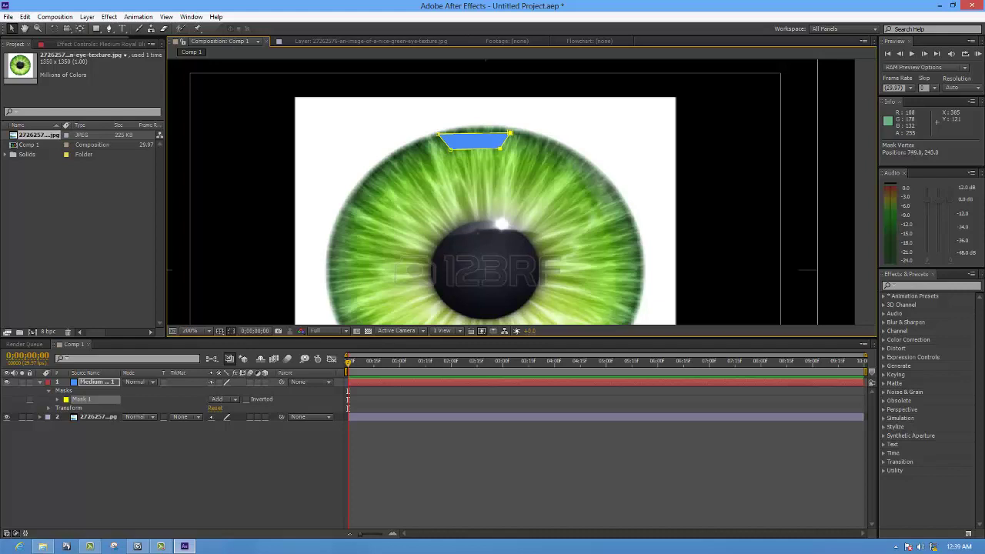
Nudge the blue tab slightly up-left and inspect the pupil watermark close up
left_click(454, 140)
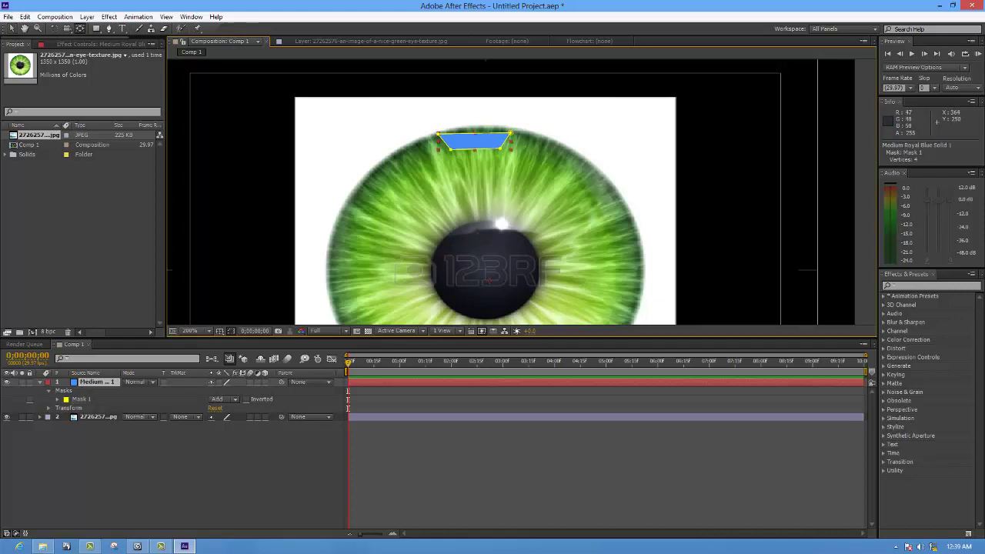
left_click_drag(473, 141, 471, 139)
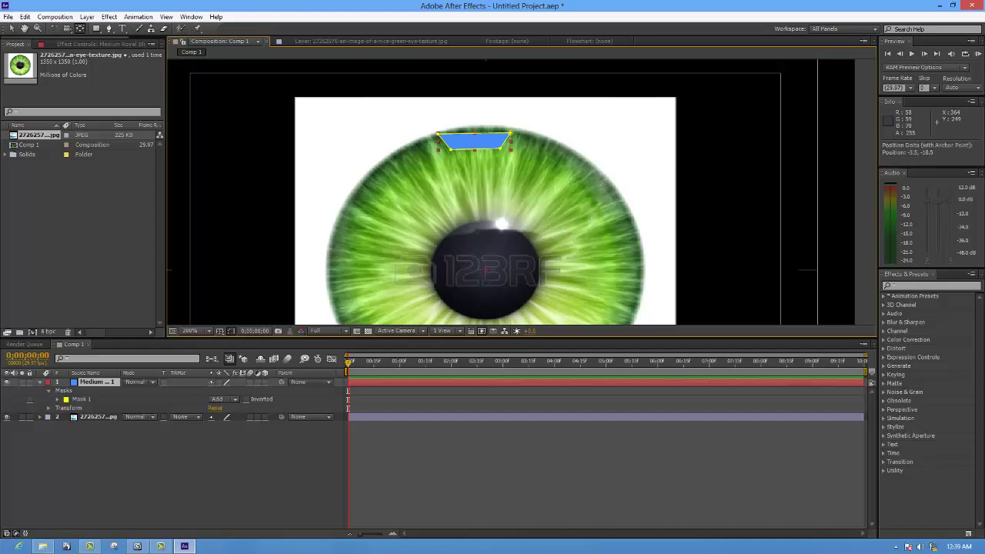
key("period")
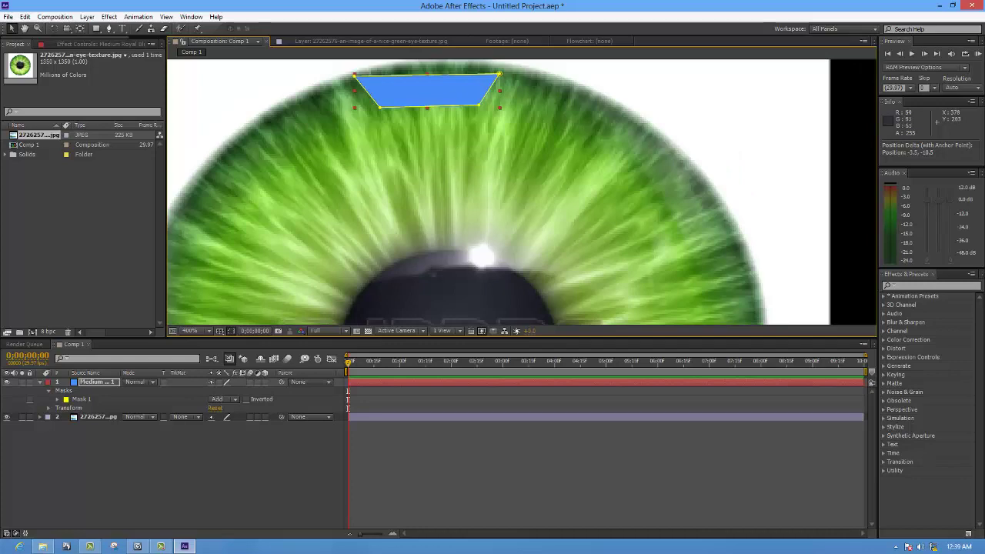
scroll(502, 192, "down", 2)
scroll(501, 192, "down", 3)
key("period")
key("period")
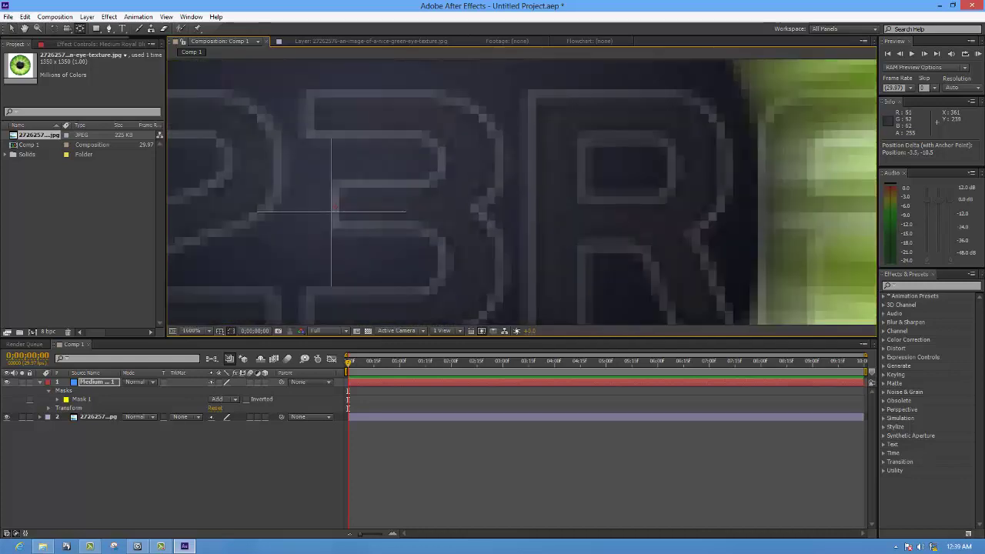
left_click(332, 211)
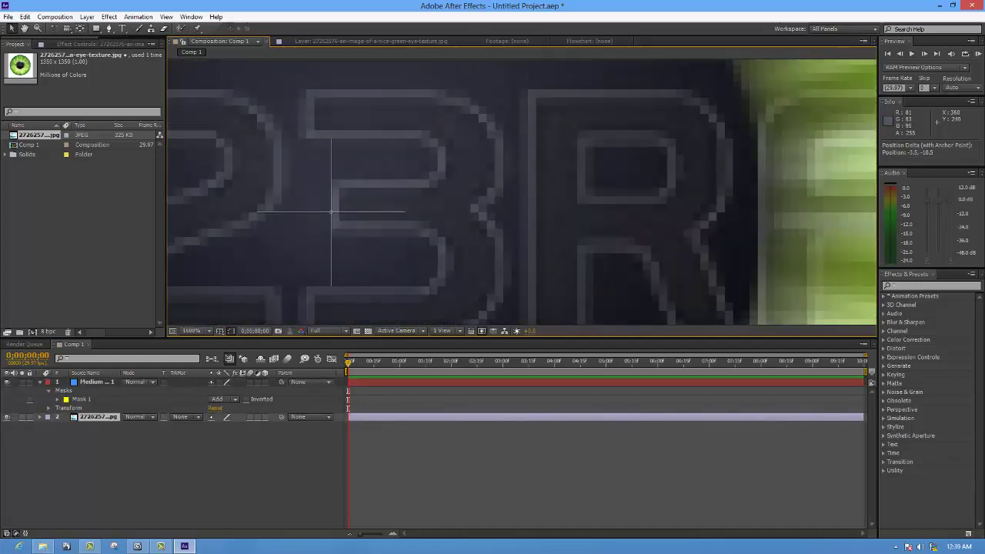
key("comma")
key("comma")
key("comma")
key("comma")
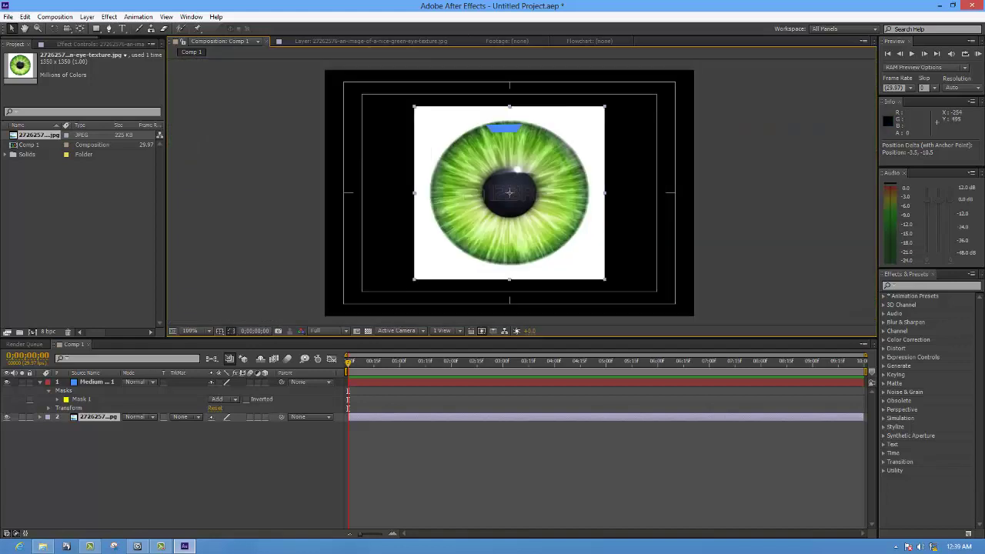
Select the eye image layer and switch off its visibility
left_click(508, 127)
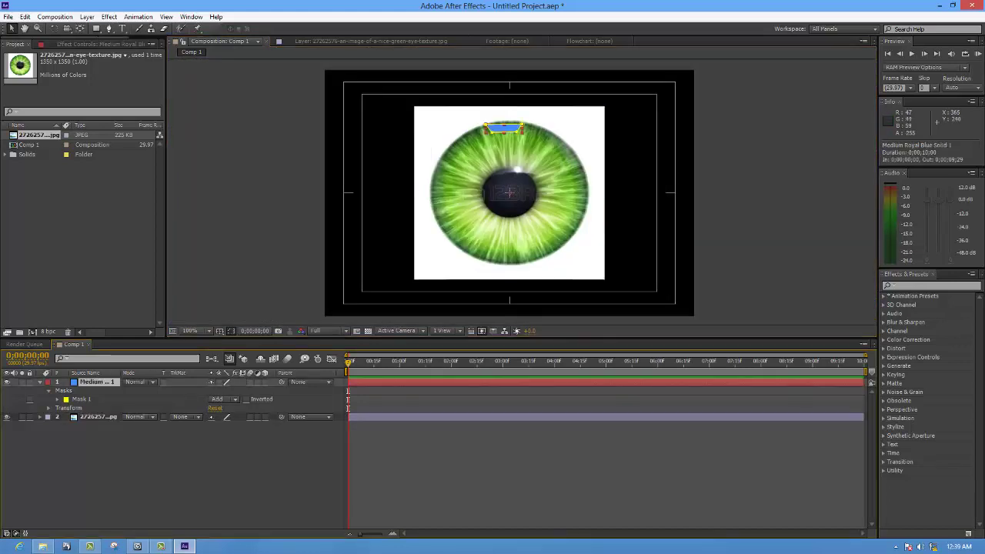
key("period")
key("period")
key("period")
key("period")
key("period")
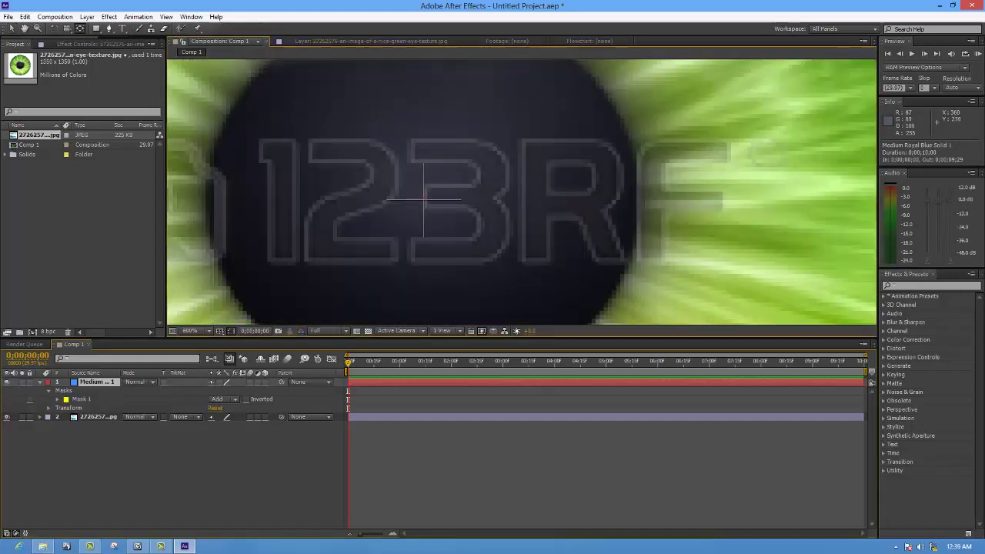
key("ctrl+Down")
key("ctrl+Up")
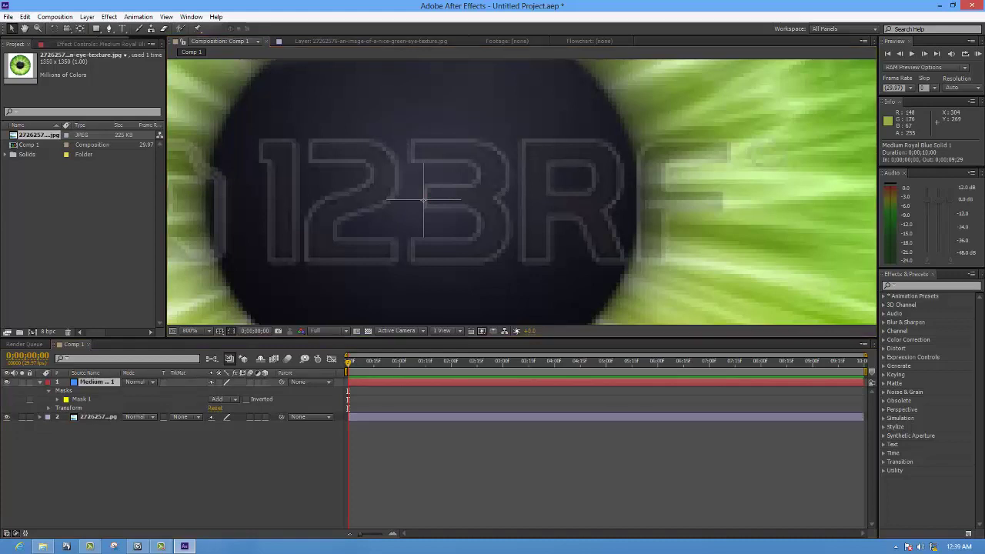
key("ctrl+Down")
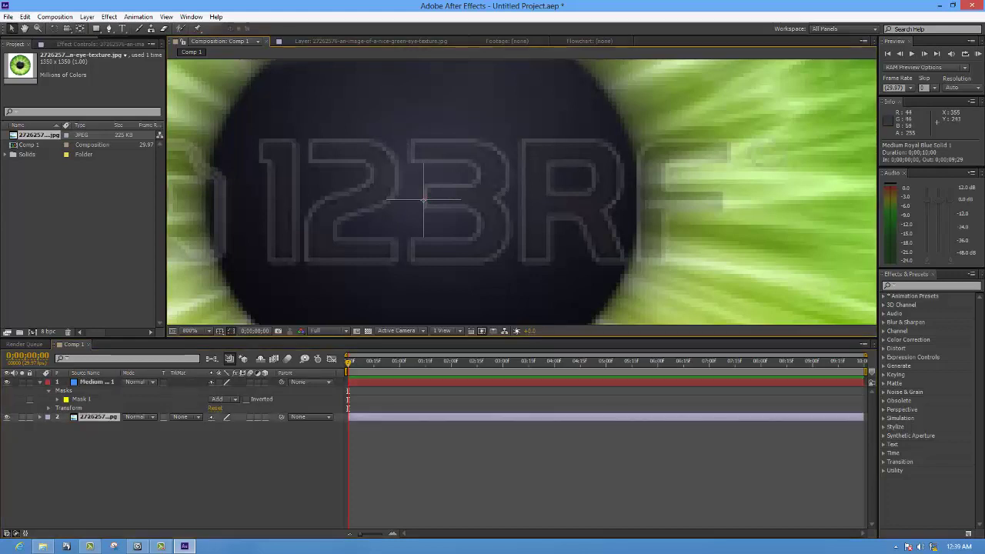
left_click(6, 416)
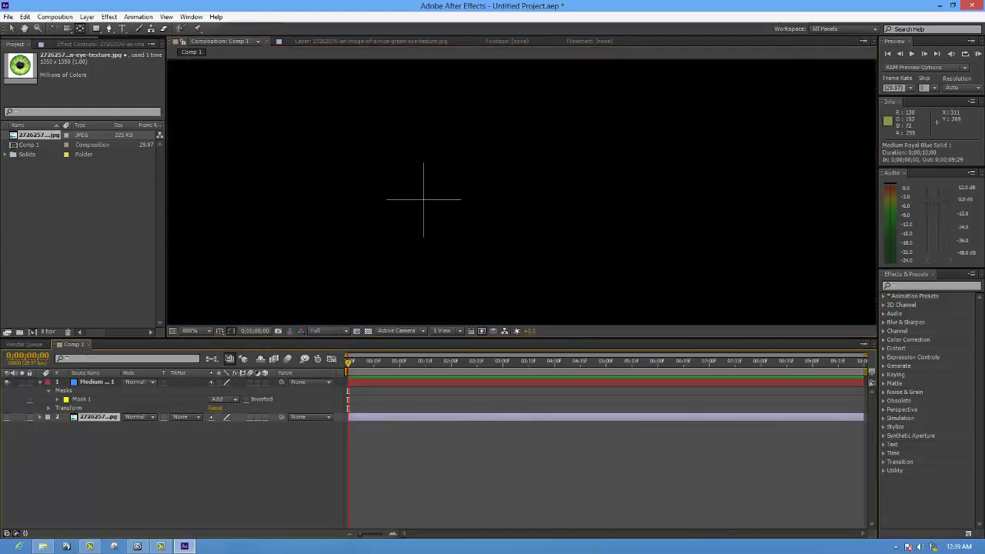
Zoom in and out to inspect the blue tab's mask, then make the eye JPEG layer visible again
key("ctrl+Up")
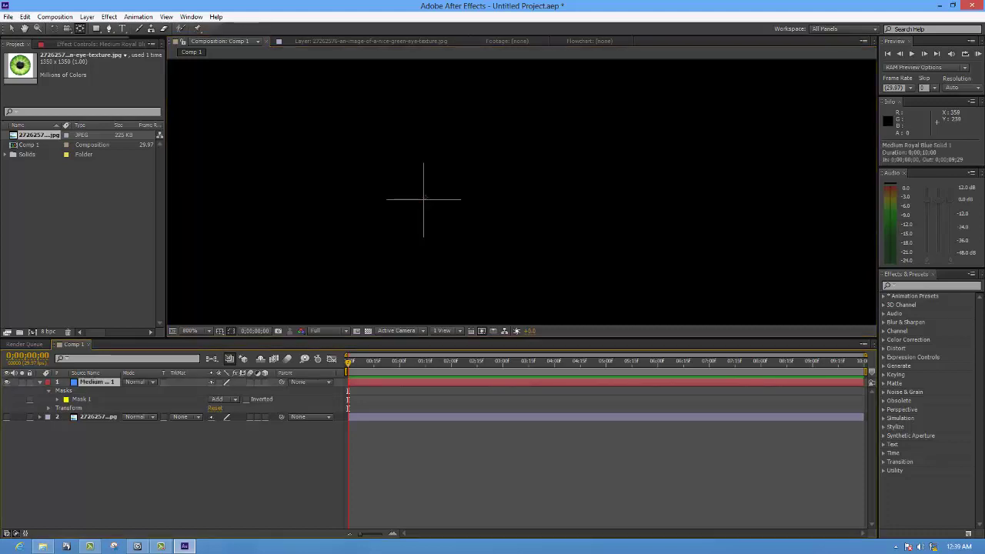
key("comma")
key("comma")
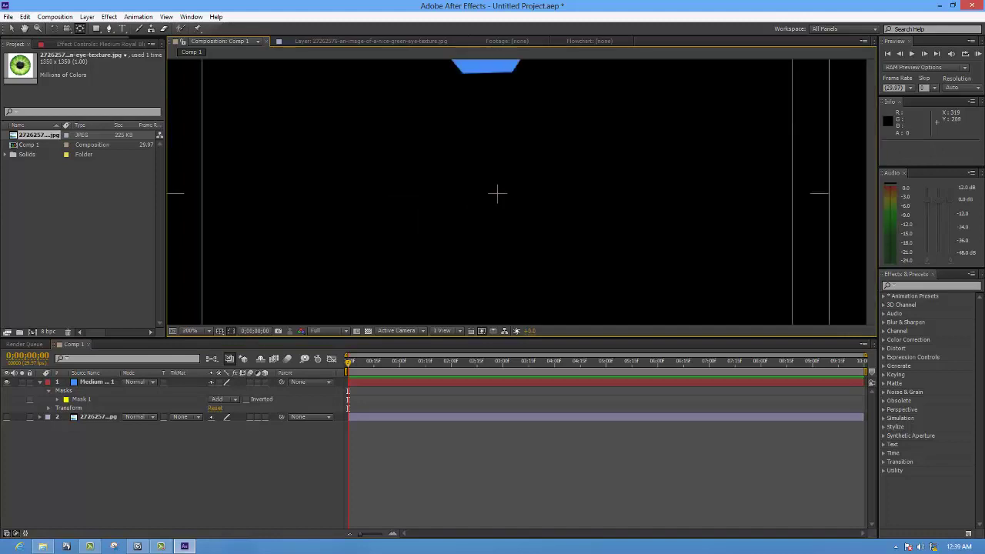
key("comma")
left_click(504, 128)
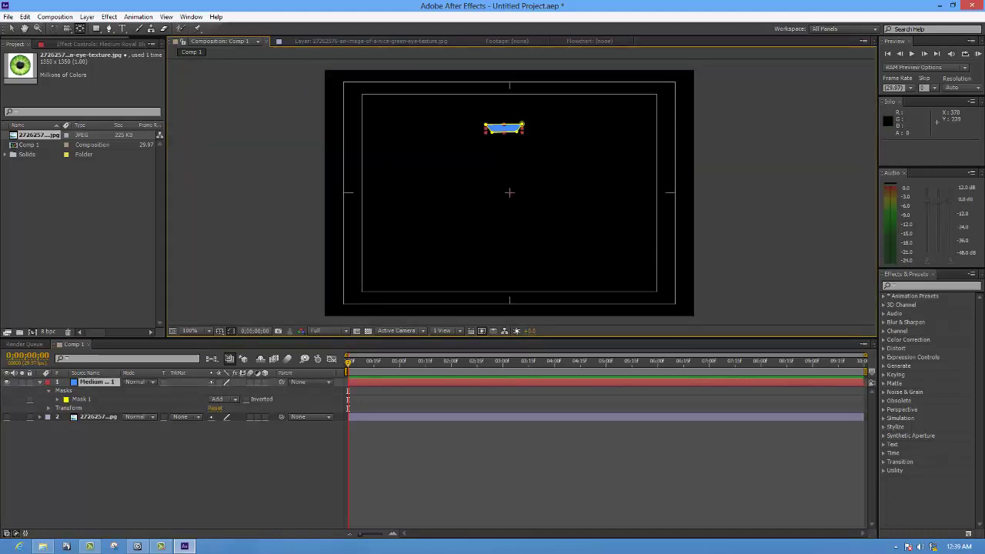
key("period")
key("period")
key("period")
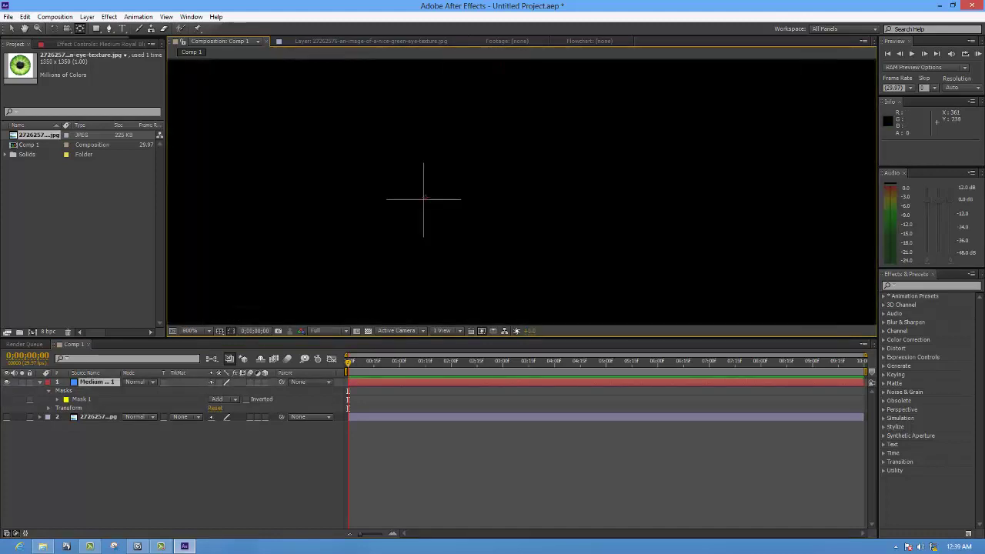
key("comma")
key("comma")
key("comma")
key("comma")
key("comma")
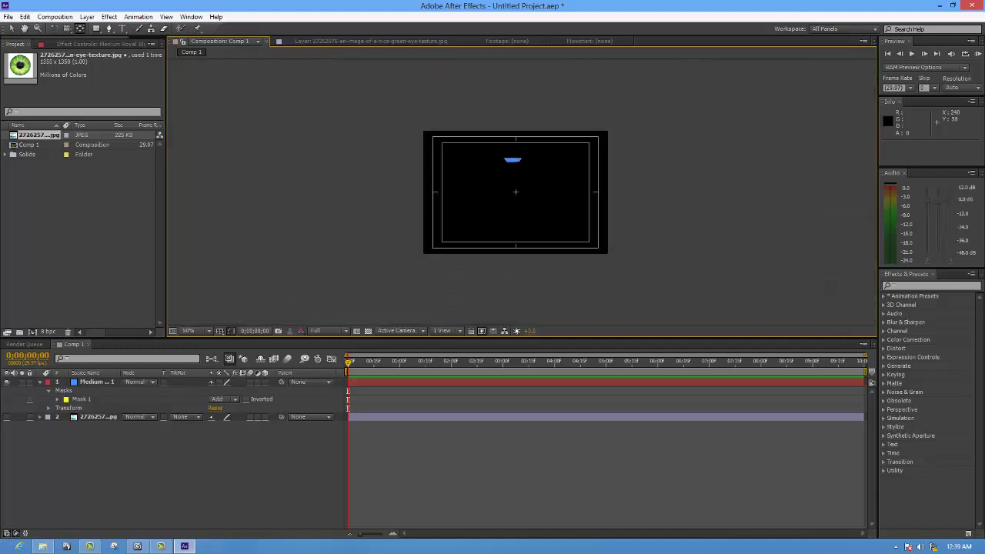
left_click(513, 160)
key("period")
key("period")
key("period")
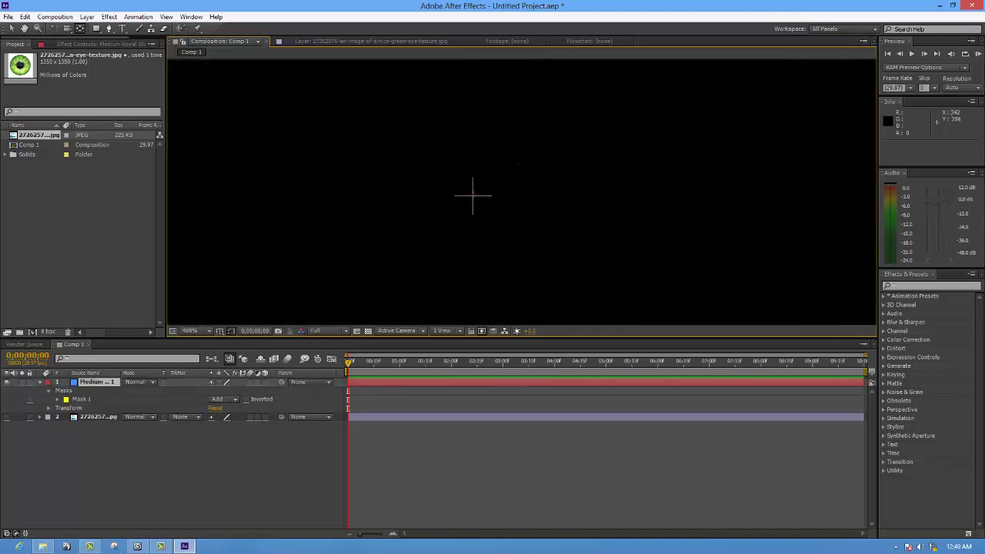
left_click(472, 196)
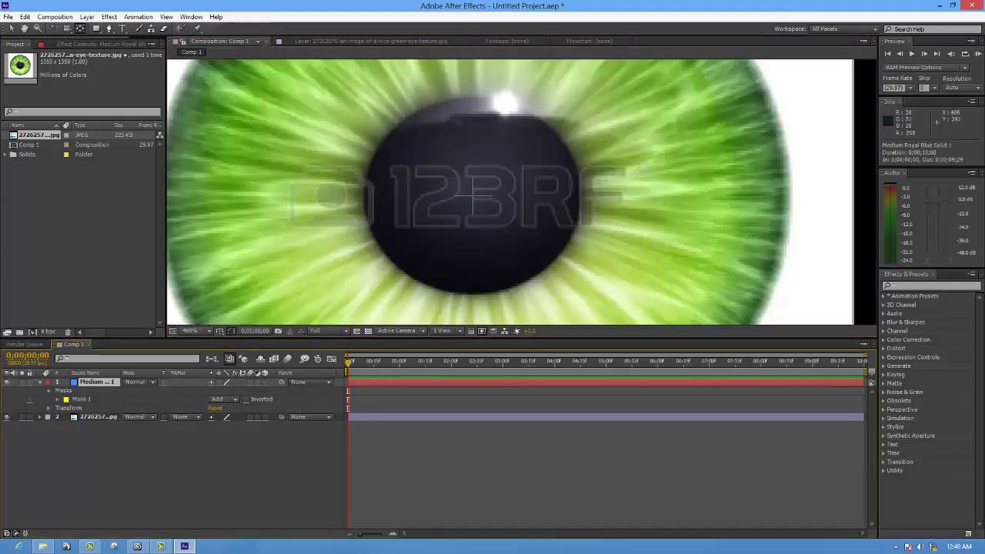
key("ctrl+Down")
key("comma")
key("comma")
key("comma")
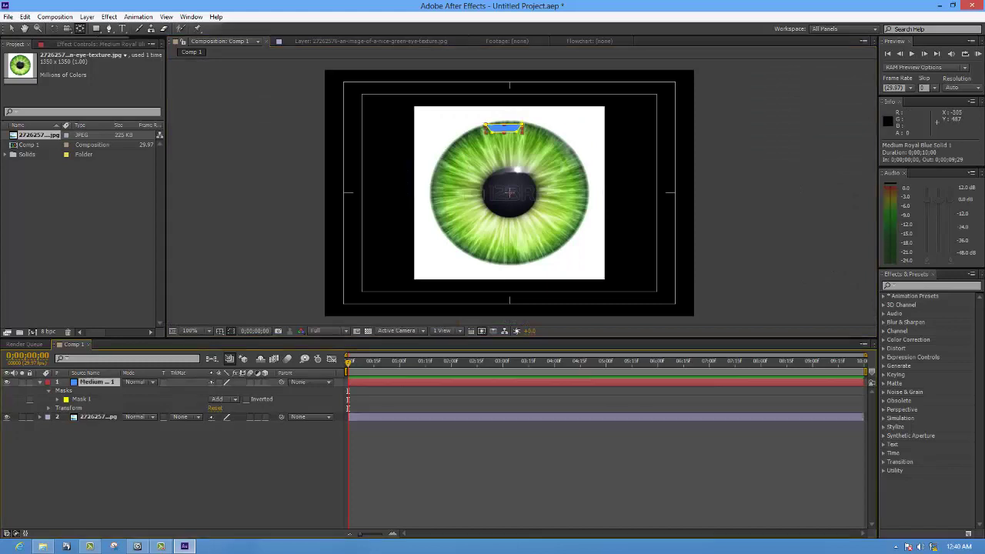
Duplicate the blue tab solid and set the top copy to Difference mode at 103% scale
key("ctrl+Up")
key("ctrl+d")
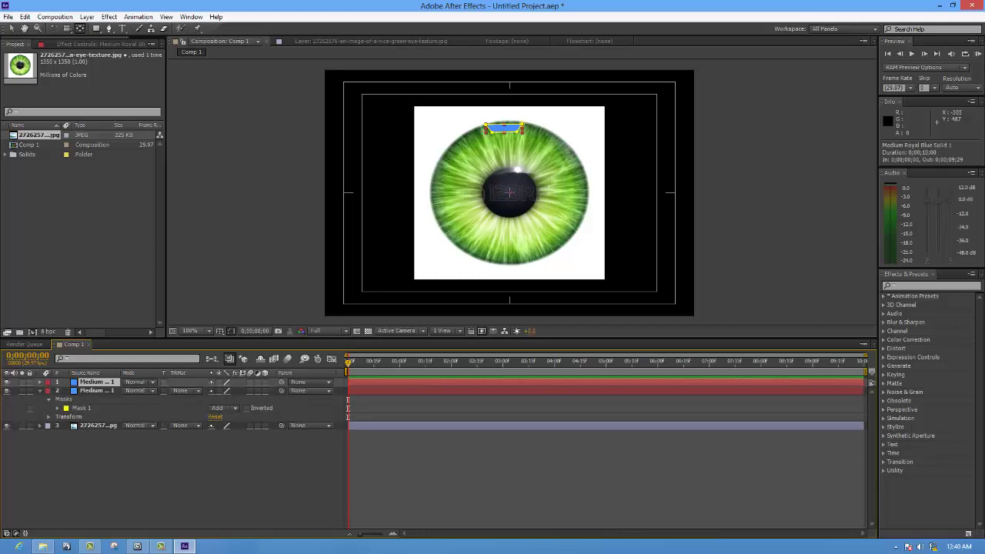
key("m")
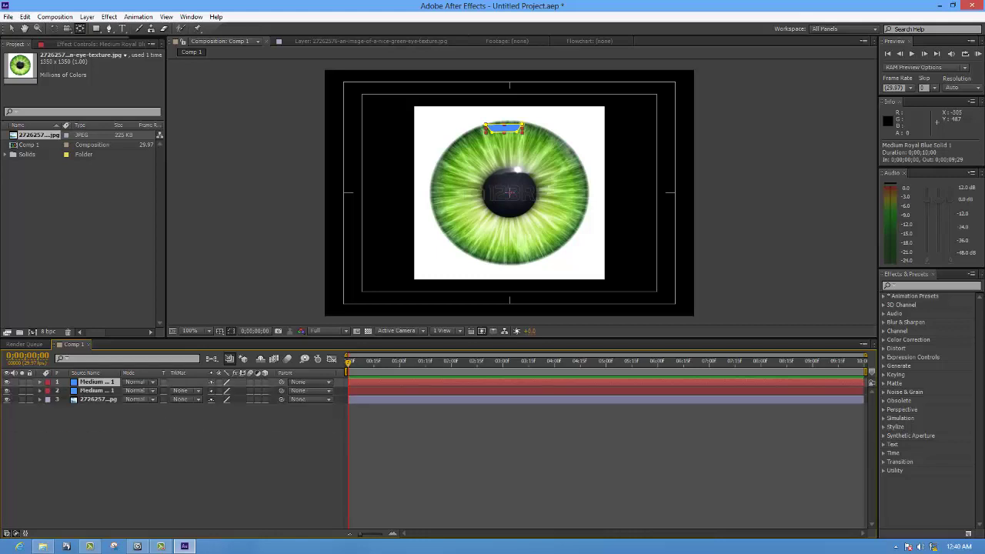
key("s")
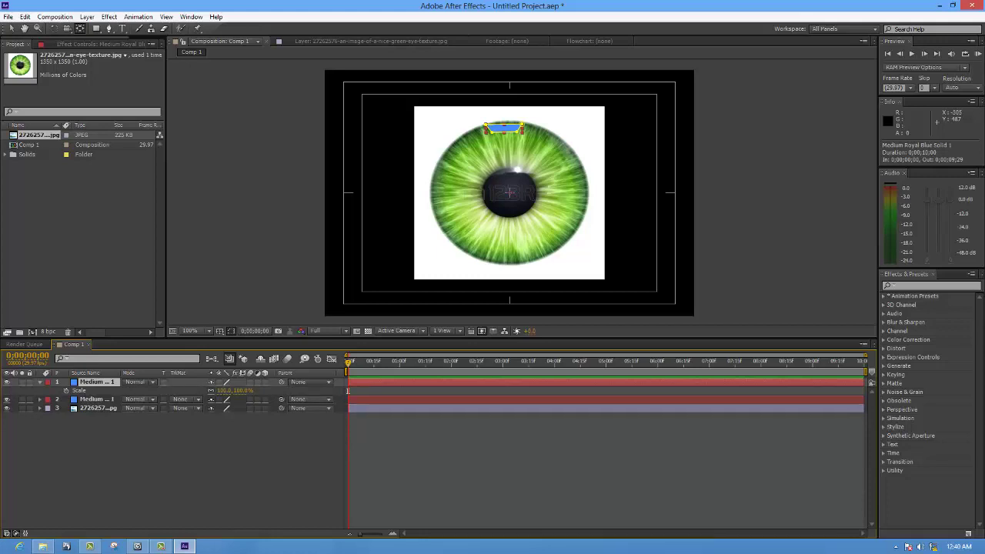
left_click(79, 390)
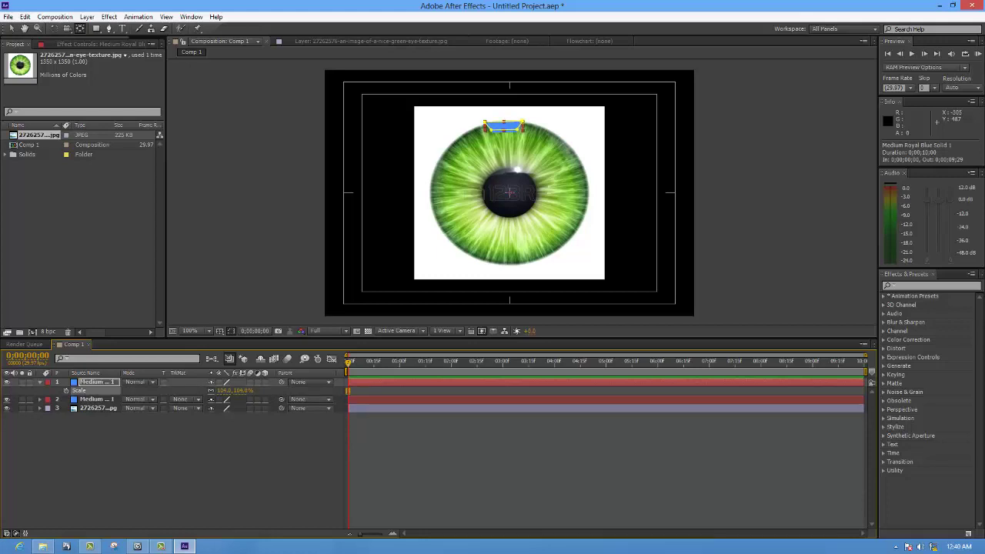
key("ctrl+z")
left_click(137, 382)
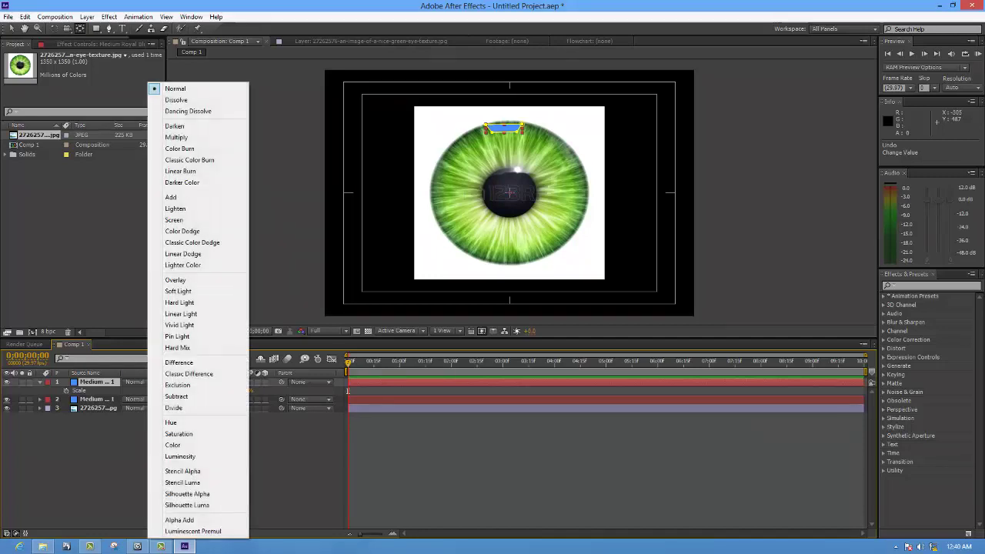
left_click(179, 362)
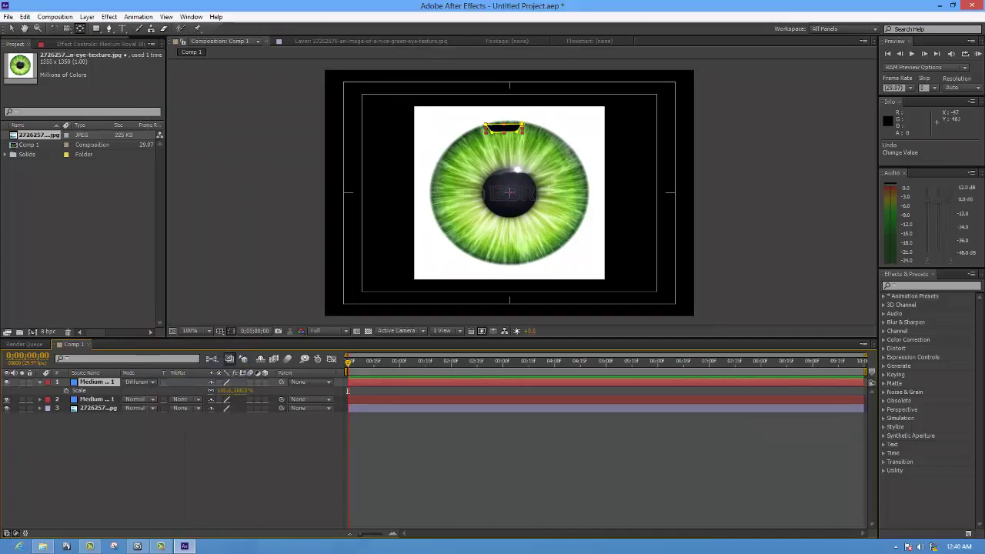
key("alt+shift+s")
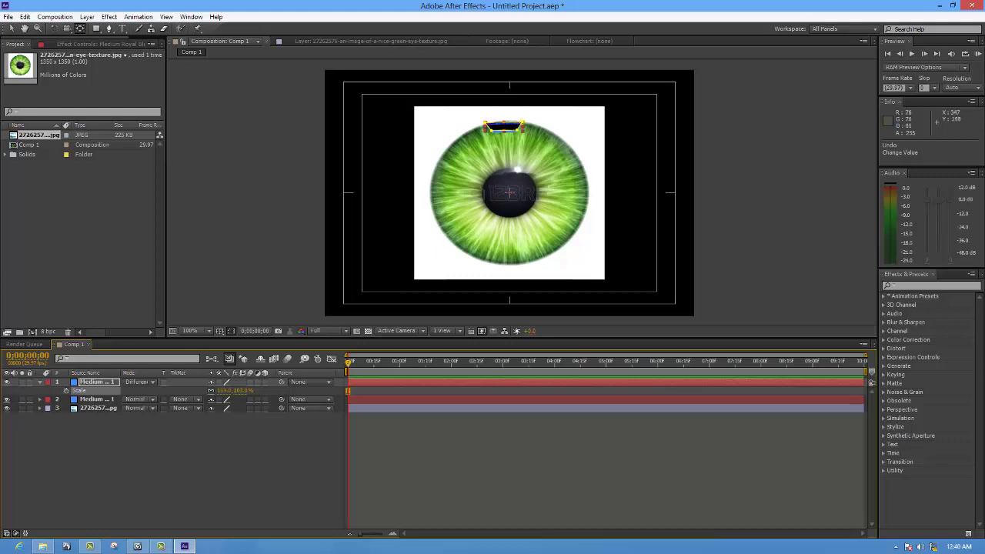
scroll(408, 314, "up", 4)
scroll(409, 314, "up", 2)
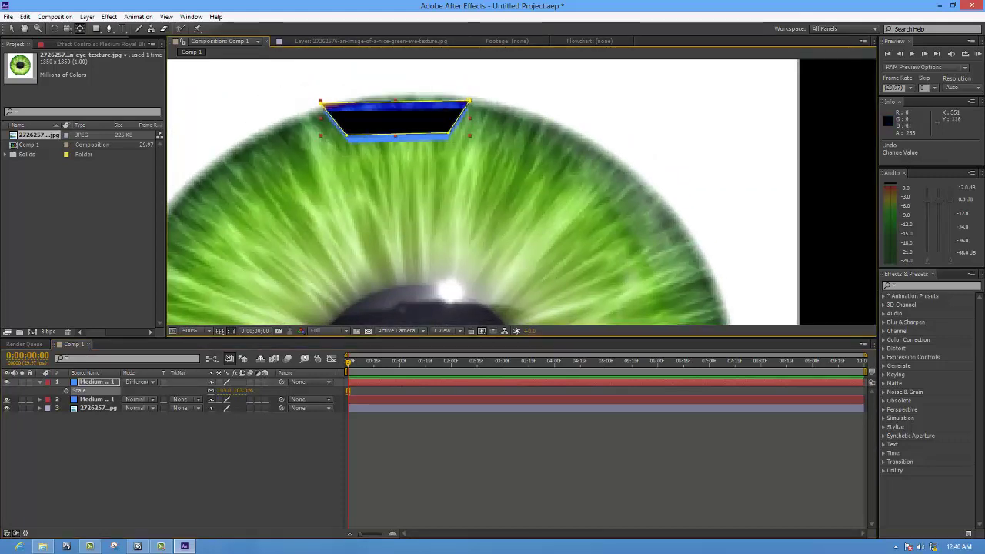
Nudge the top blue solid's position by a few pixels
left_click_drag(394, 117, 393, 121)
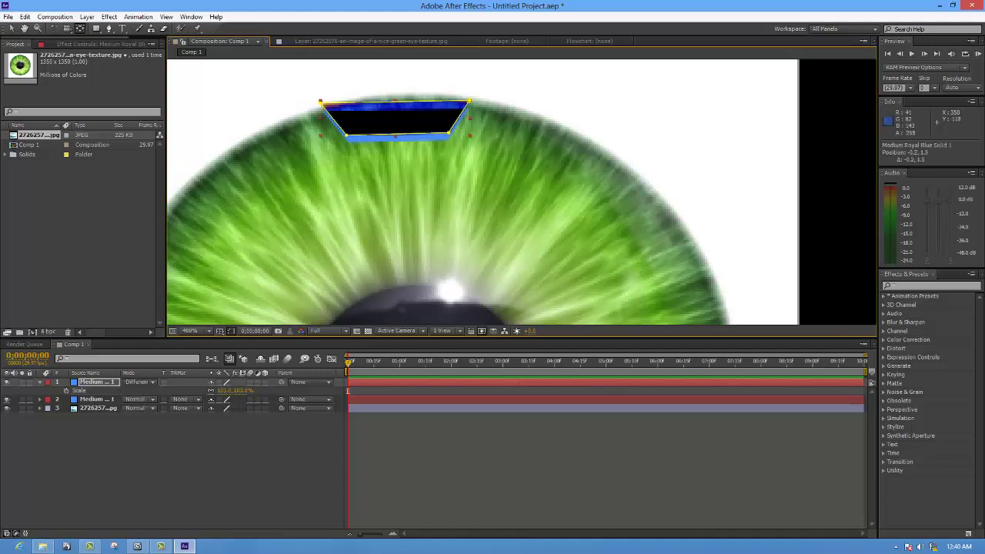
key("Up")
left_click_drag(393, 121, 393, 127)
left_click_drag(394, 128, 395, 127)
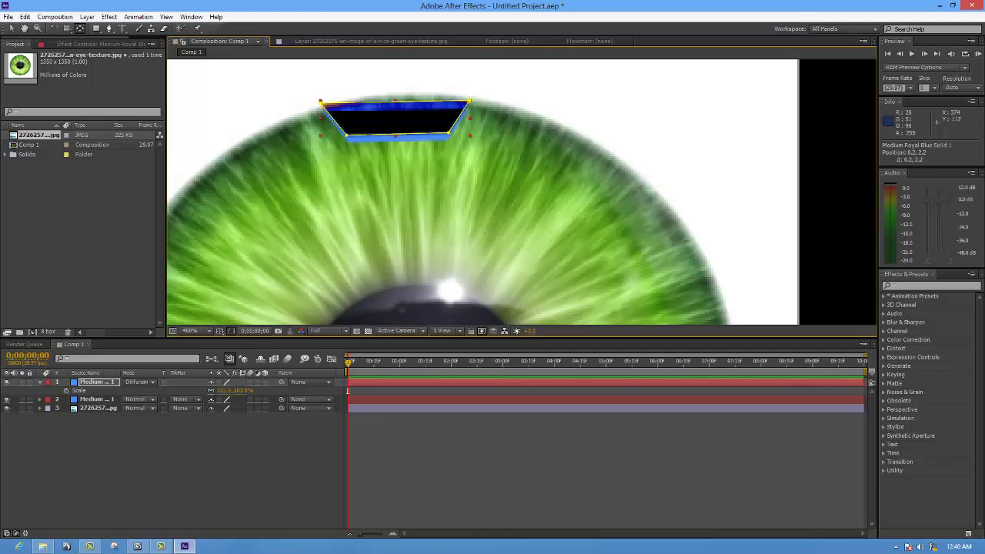
Hide the Difference-mode duplicate solid and delete it
left_click(192, 192)
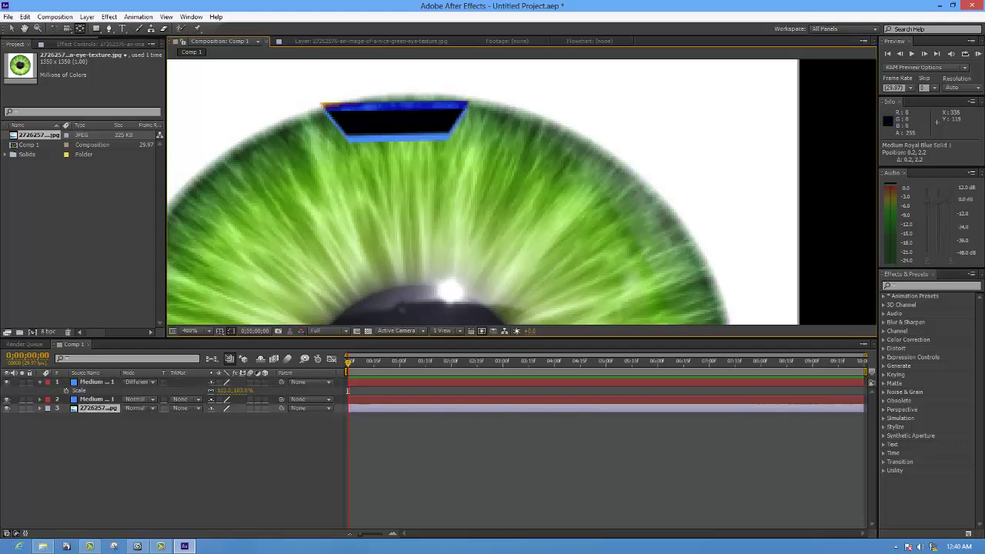
left_click(394, 121)
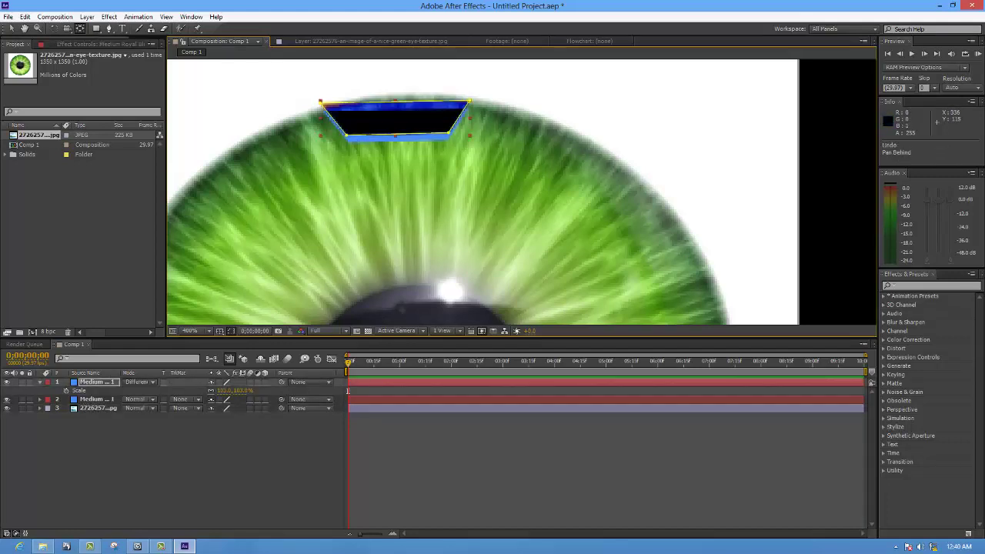
left_click(79, 390)
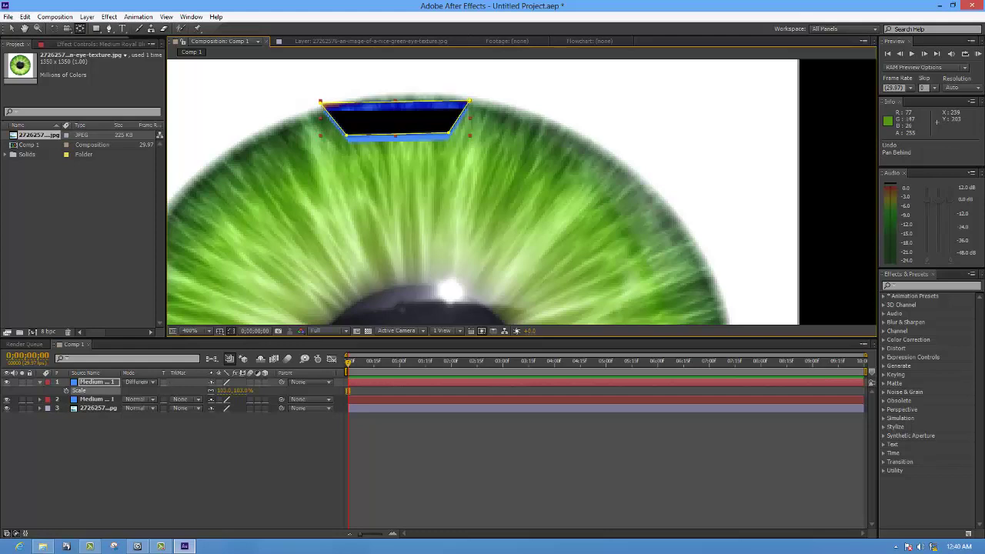
left_click(7, 381)
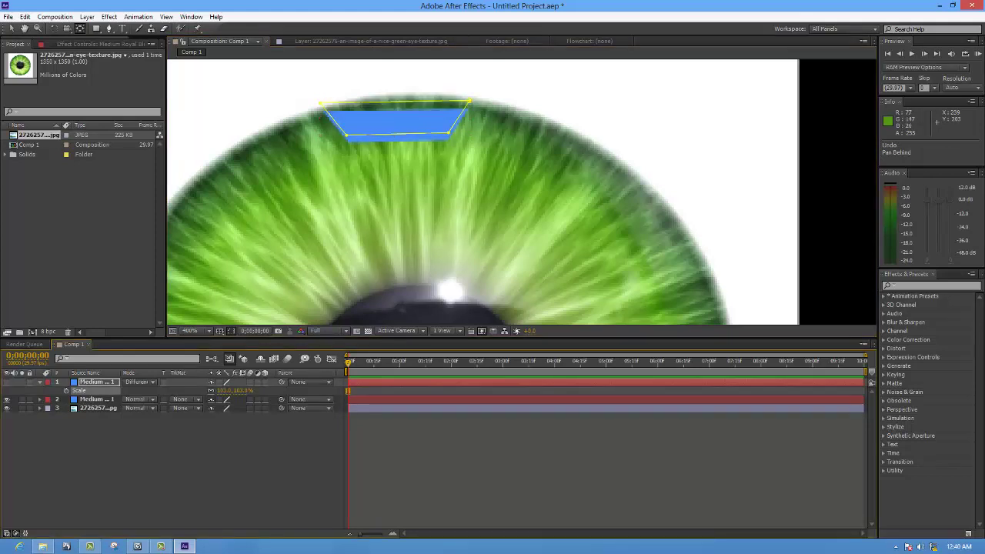
right_click(103, 382)
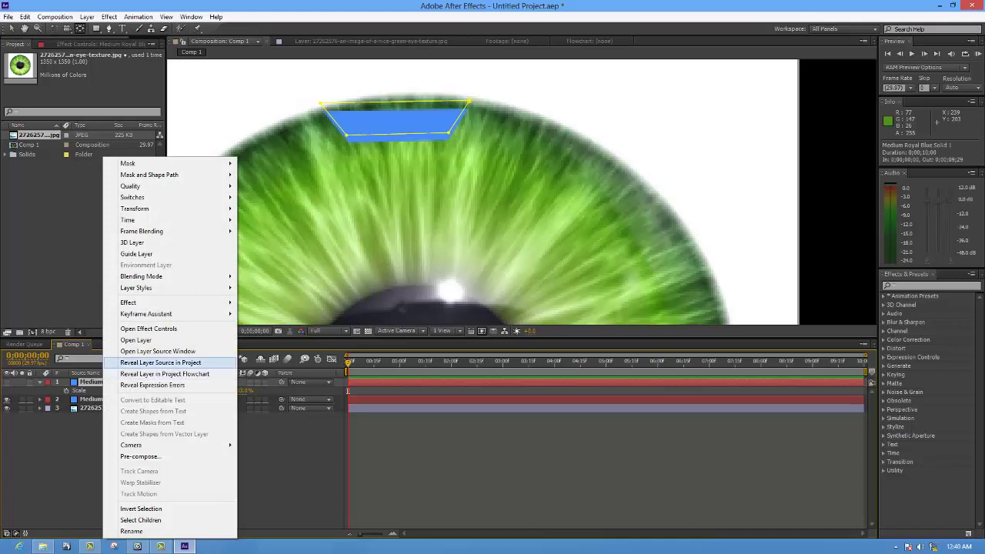
key("Escape")
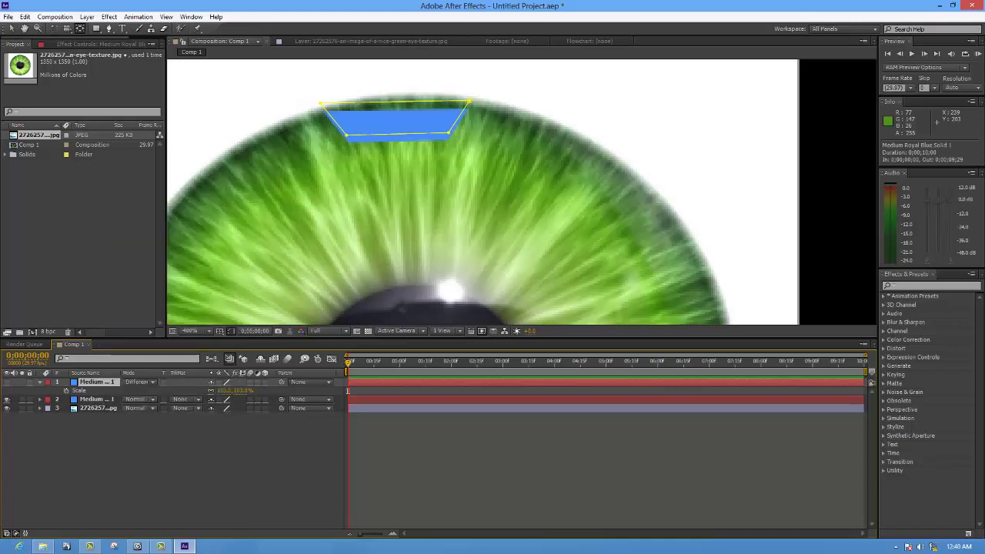
key("Delete")
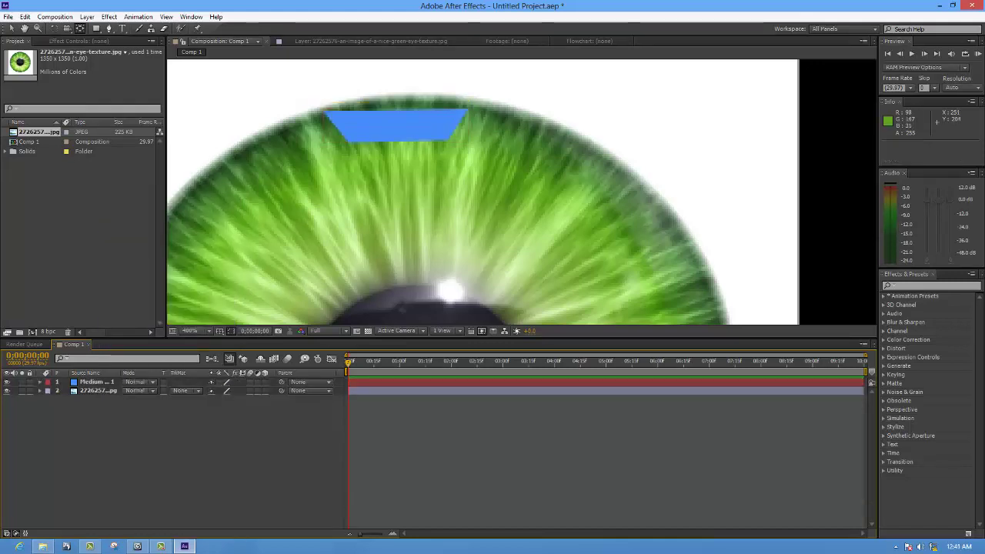
Zoom and pan the close-up view across the pupil, selecting the blue solid layer
scroll(483, 192, "down", 5)
scroll(483, 191, "up", 5)
left_click(468, 223)
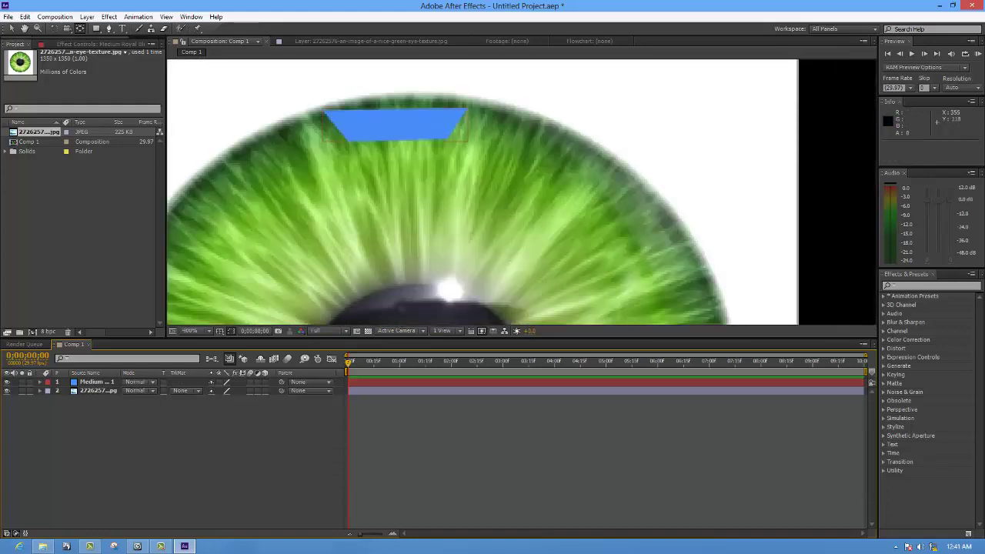
scroll(404, 152, "down", 5)
scroll(422, 182, "up", 6)
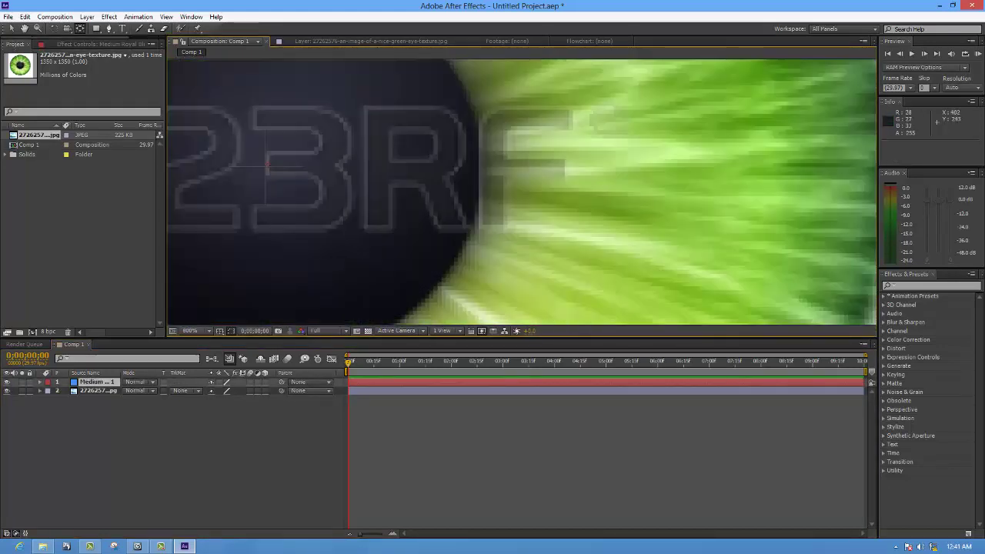
left_click_drag(267, 165, 399, 187)
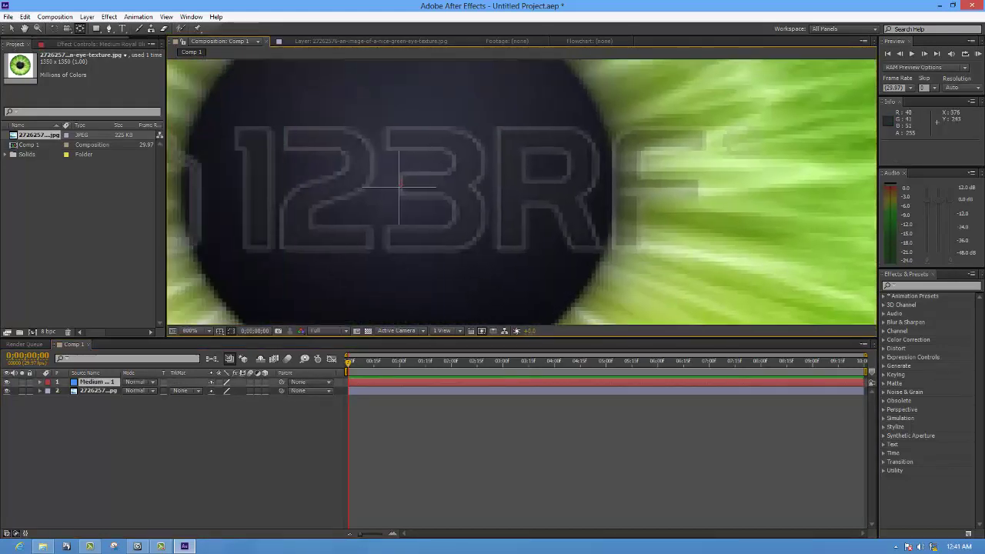
left_click(398, 187)
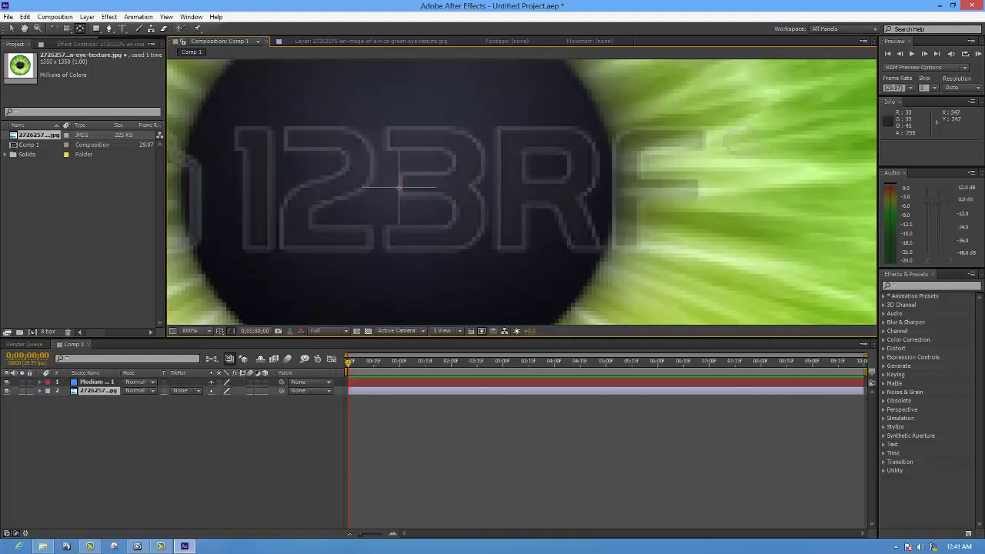
left_click(399, 187)
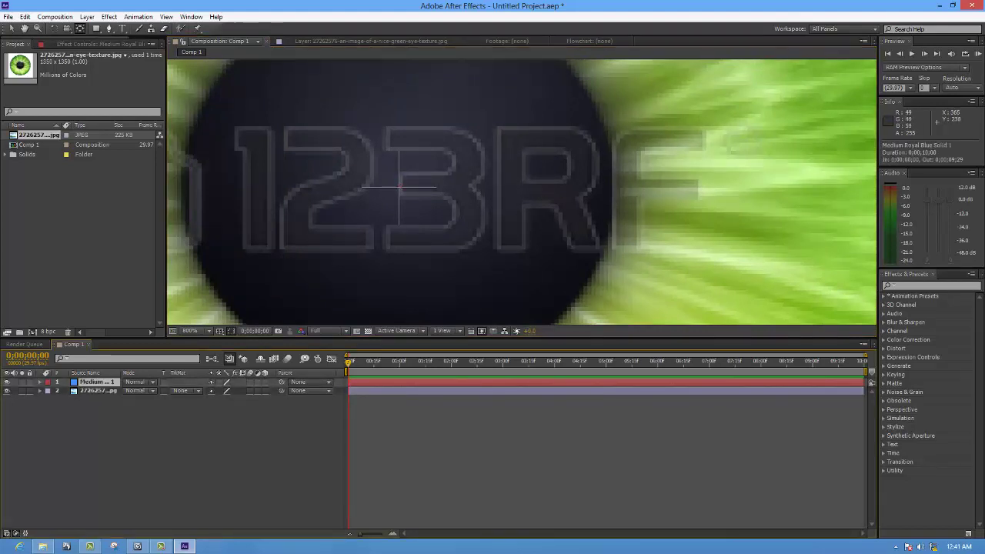
left_click(399, 187)
scroll(490, 192, "down", 4)
scroll(491, 192, "down", 2)
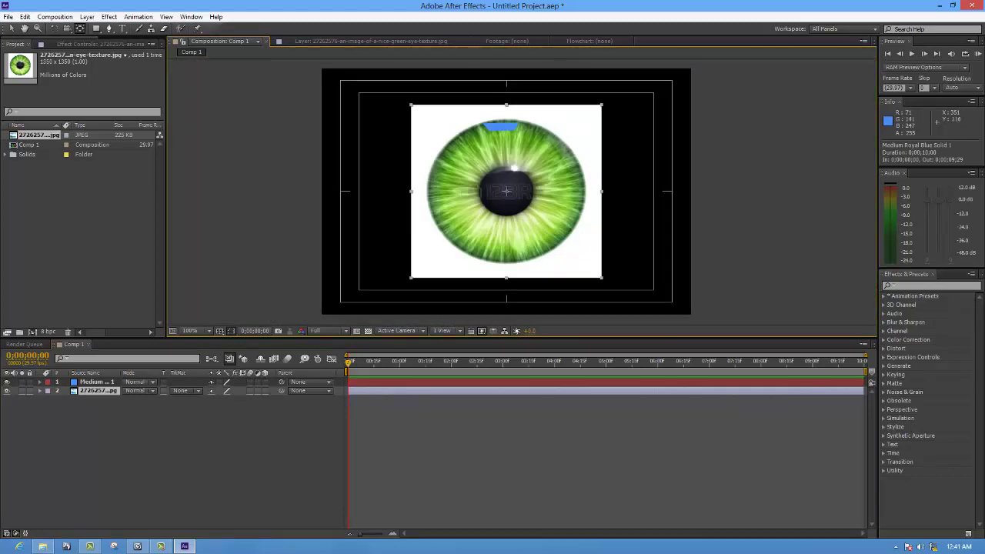
Nudge the blue tab slightly left until it is centred on the iris's top rim
left_click(500, 125)
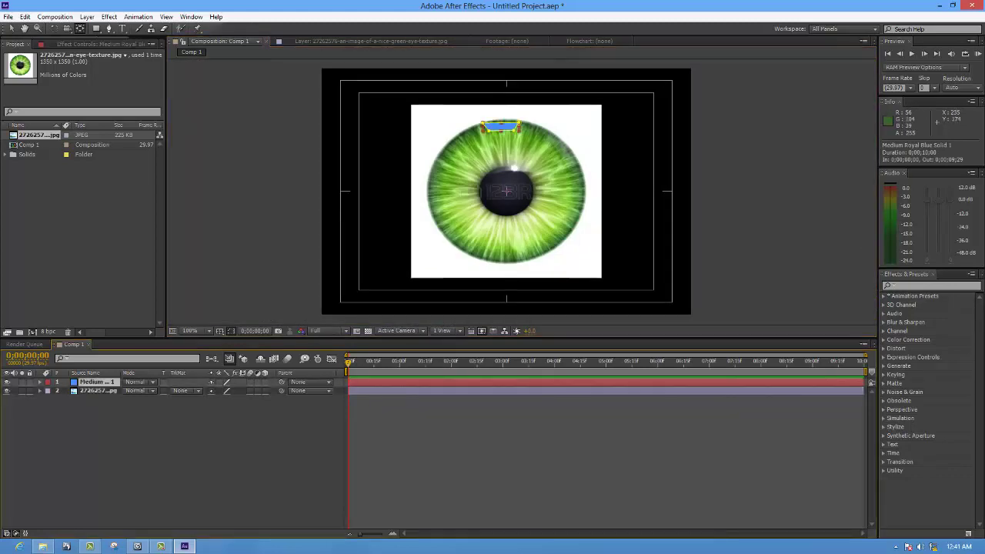
key("Left")
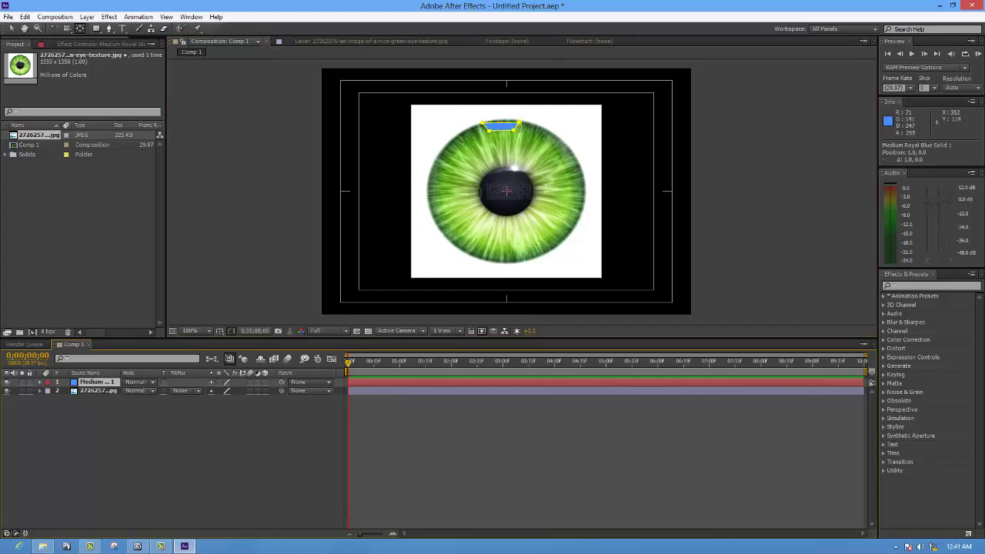
scroll(506, 190, "up", 1)
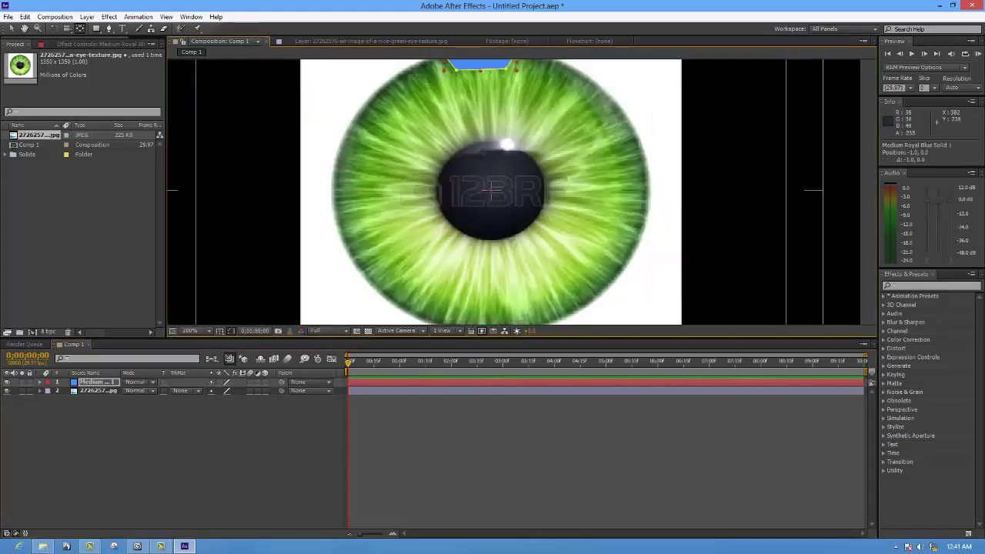
scroll(477, 189, "up", 1)
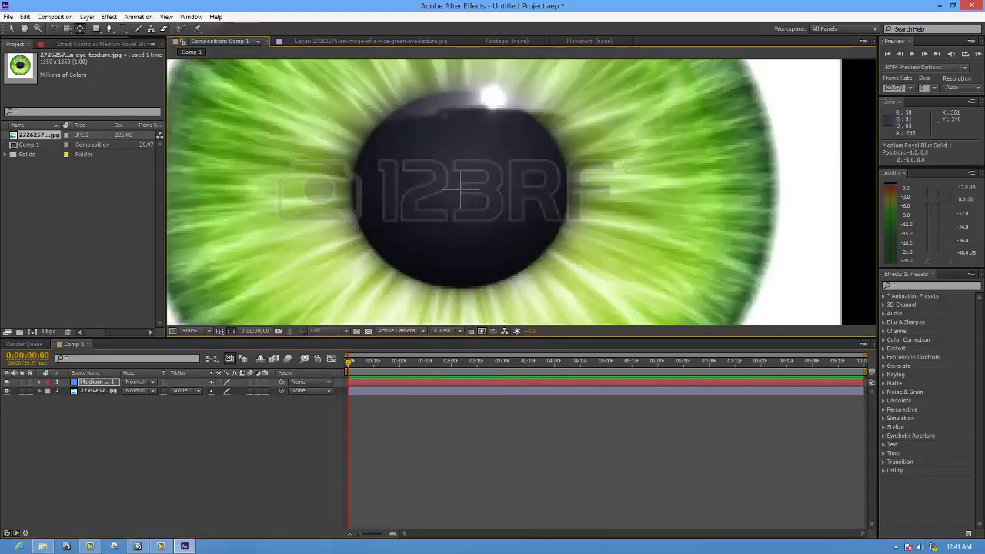
left_click_drag(462, 187, 460, 188)
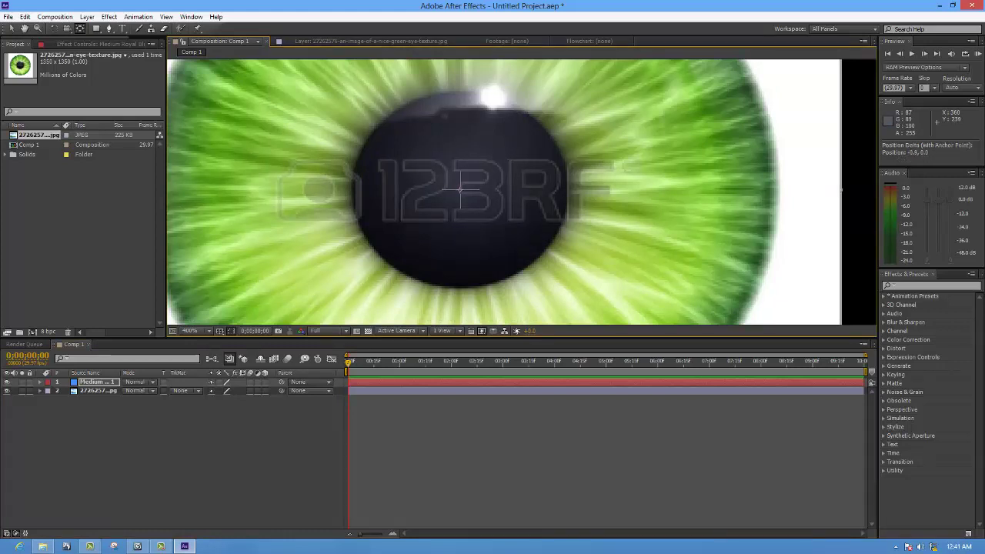
scroll(460, 189, "down", 1)
scroll(460, 189, "down", 1)
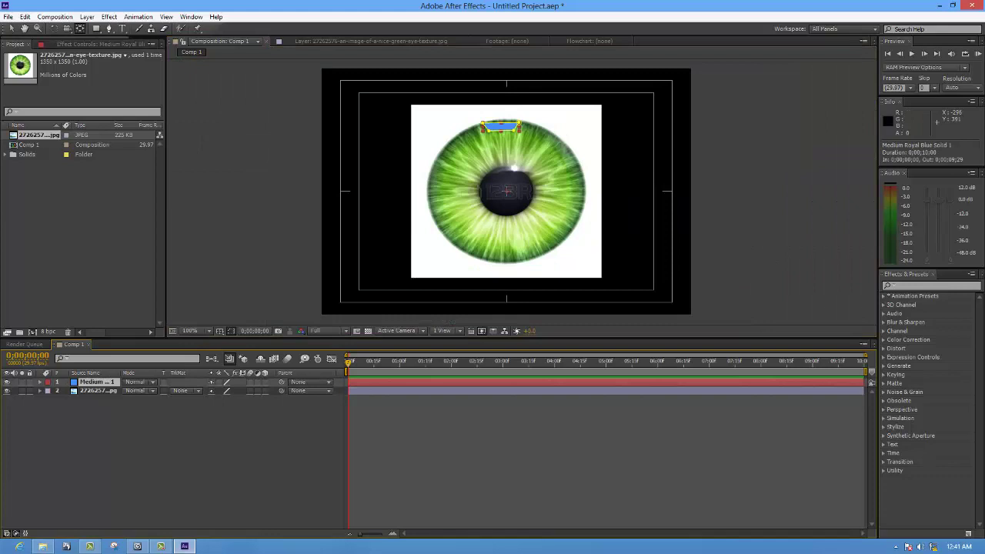
Duplicate the blue tab twice, rotating the copies to 90° and 180°
key("ctrl+d")
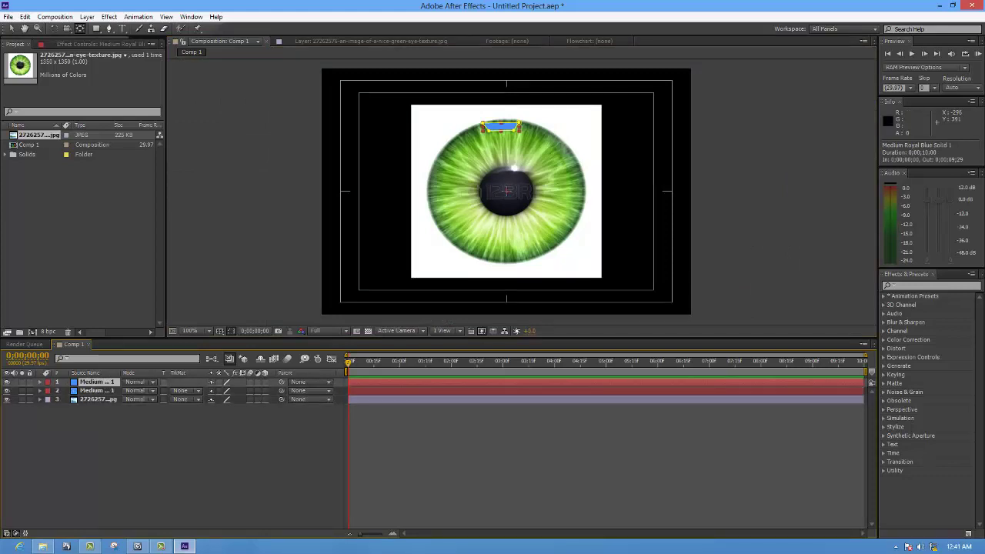
key("r")
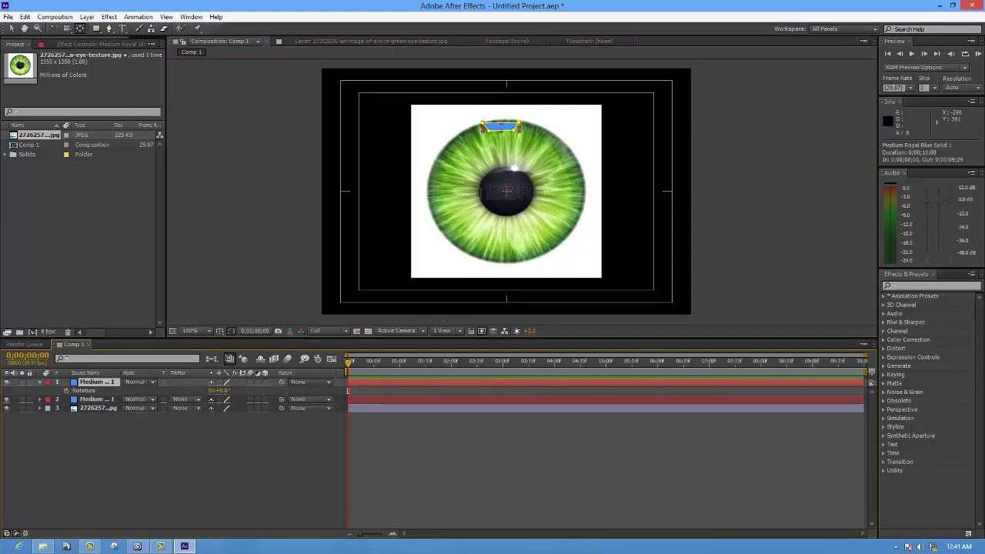
left_click_drag(219, 390, 288, 390)
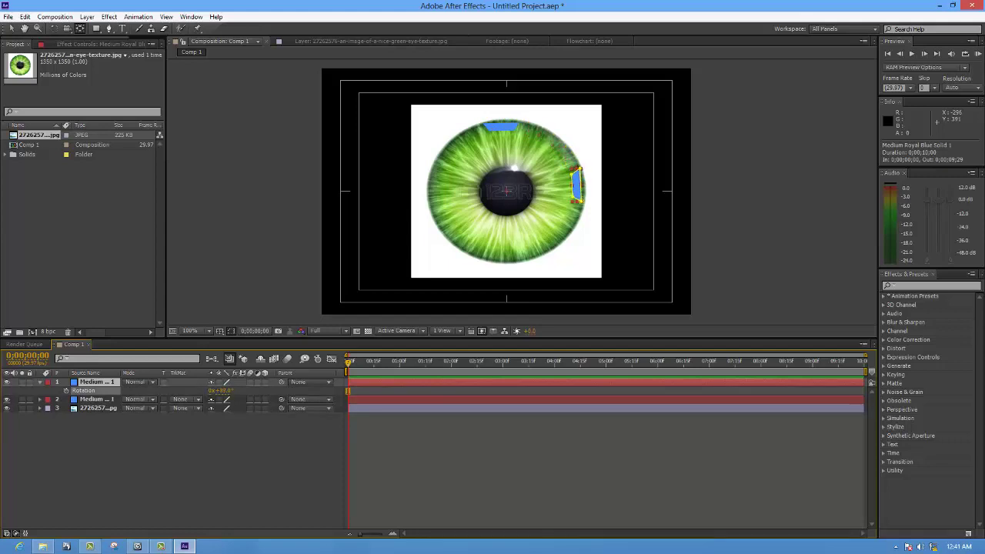
key("Return")
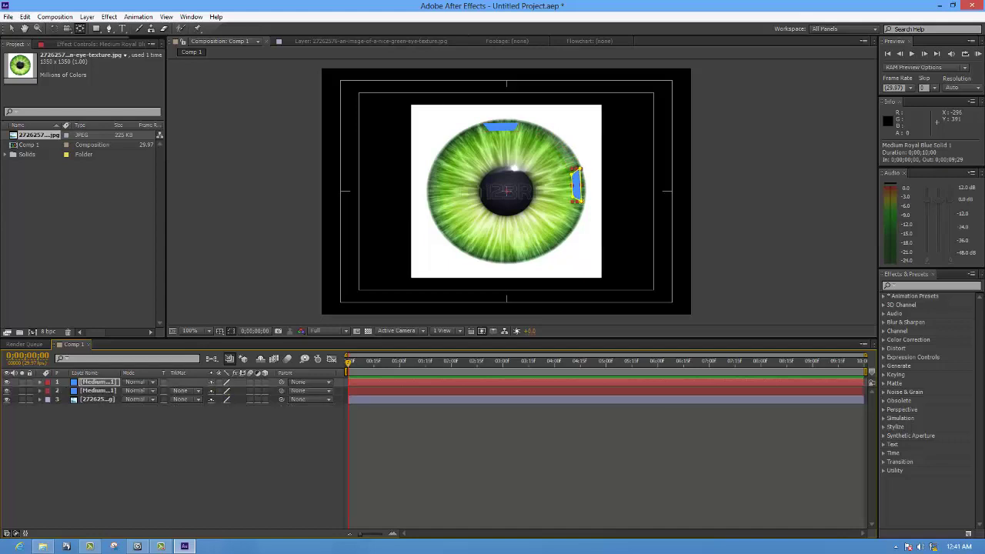
key("ctrl+d")
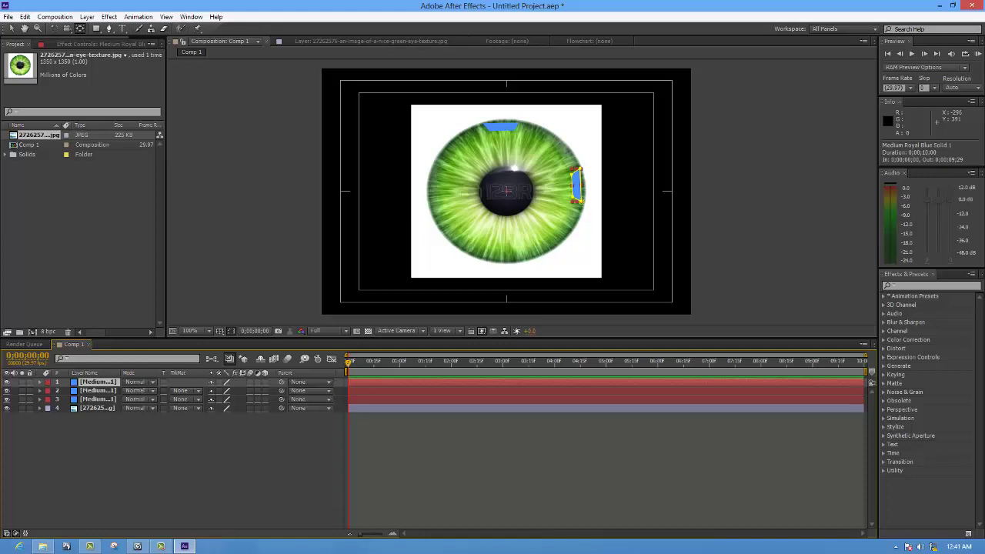
key("r")
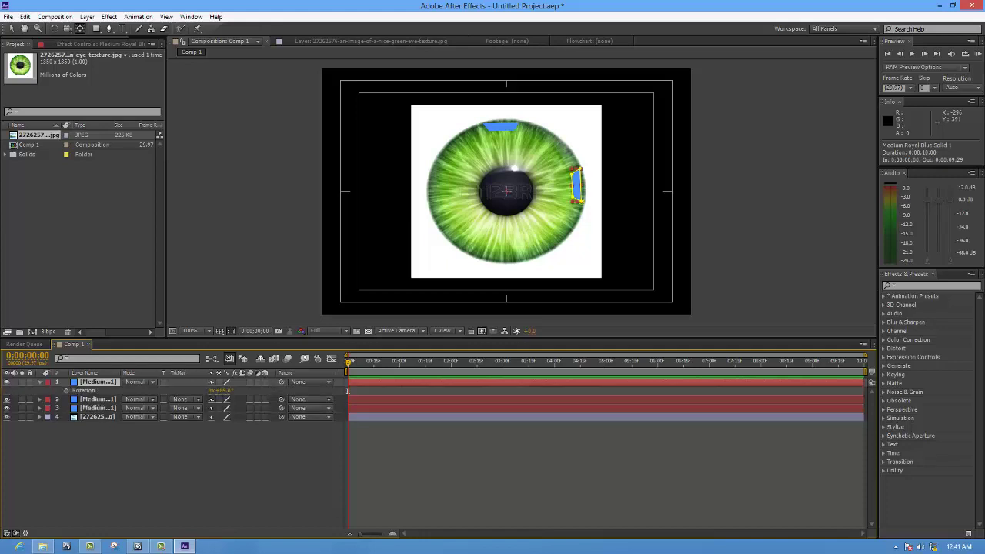
left_click_drag(222, 390, 291, 390)
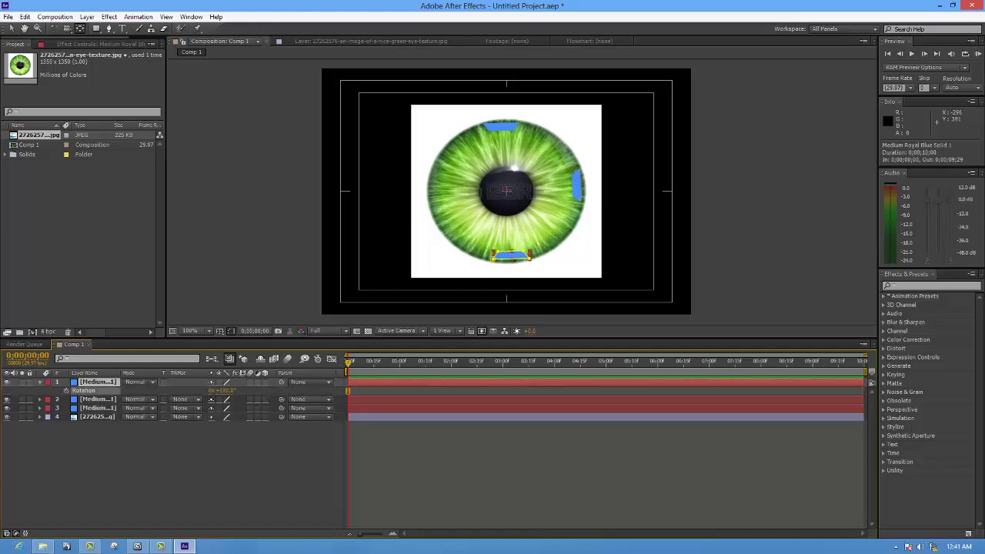
key("Return")
Add a third copy rotated to 270°, then select all four tab layers
key("r")
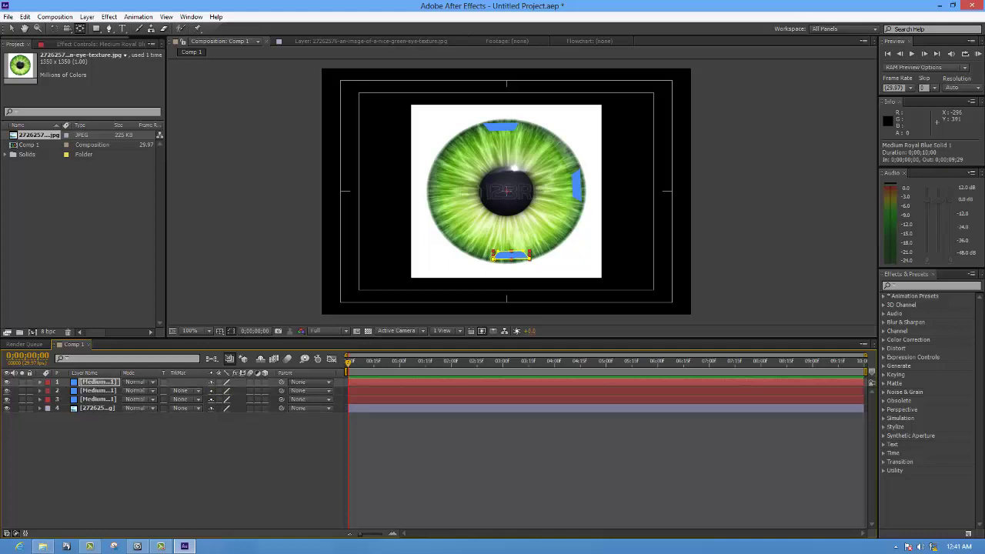
key("ctrl+d")
key("r")
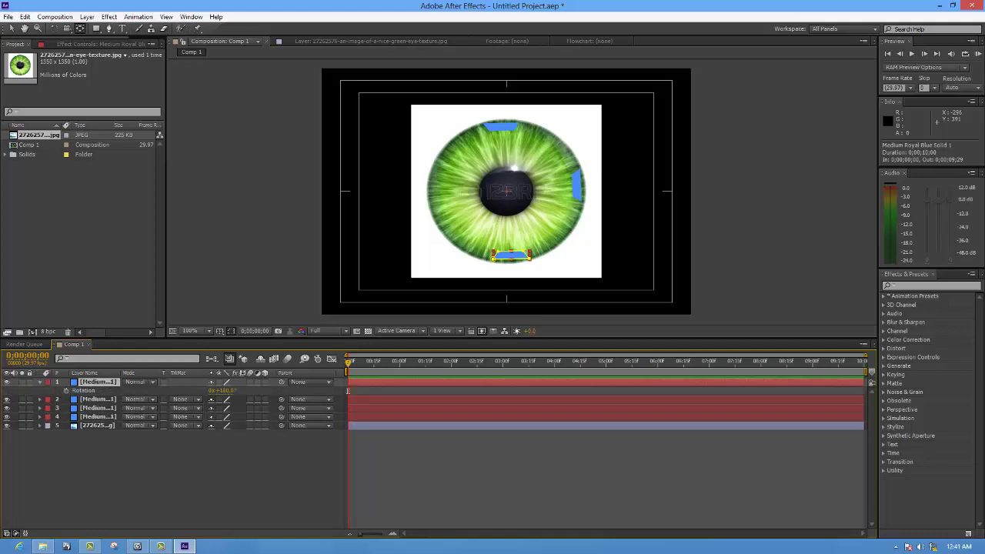
left_click_drag(222, 390, 293, 391)
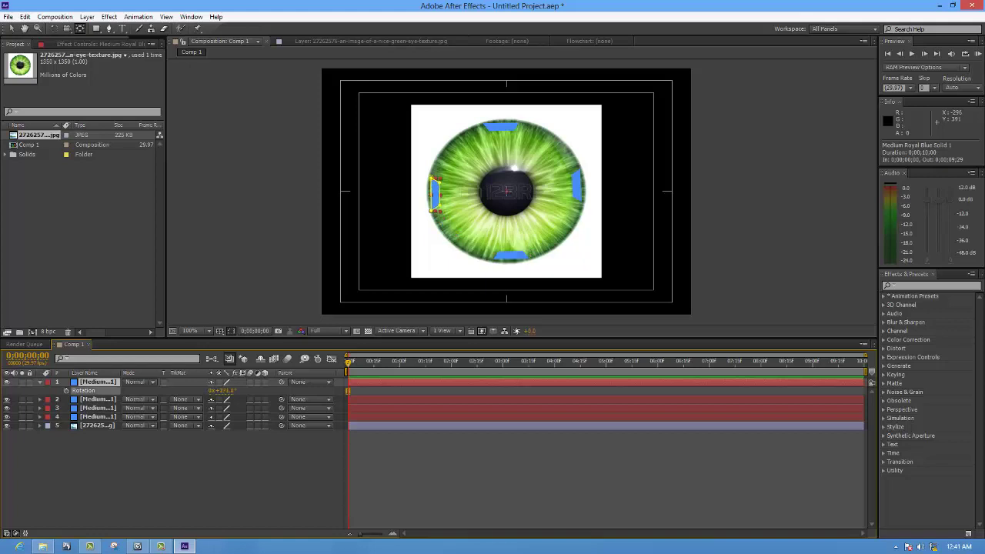
key("Return")
key("r")
key("ctrl+shift+Down")
key("ctrl+shift+Down")
key("ctrl+shift+Down")
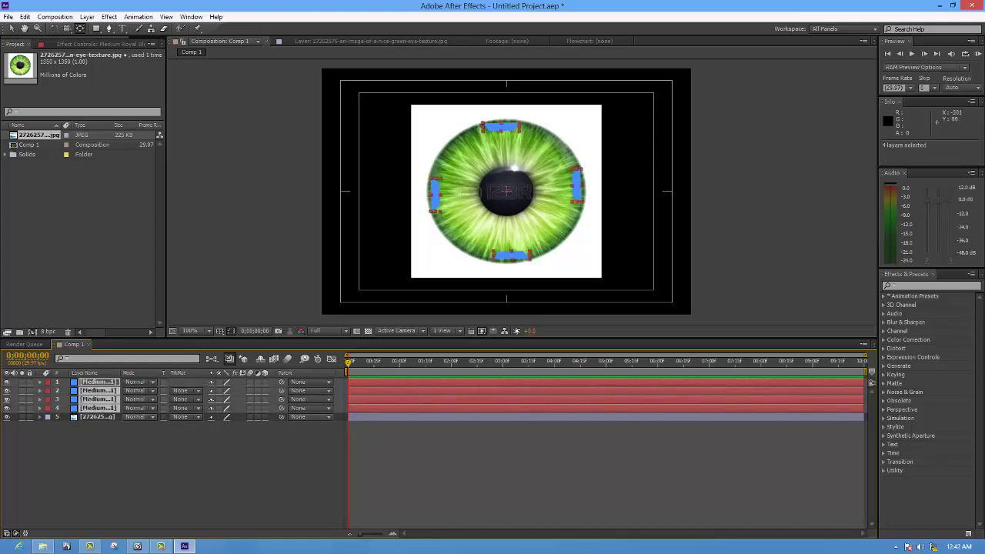
Pre-compose the four blue tab layers into a new composition named 'eyes1'
left_click(54, 16)
mouse_move(87, 16)
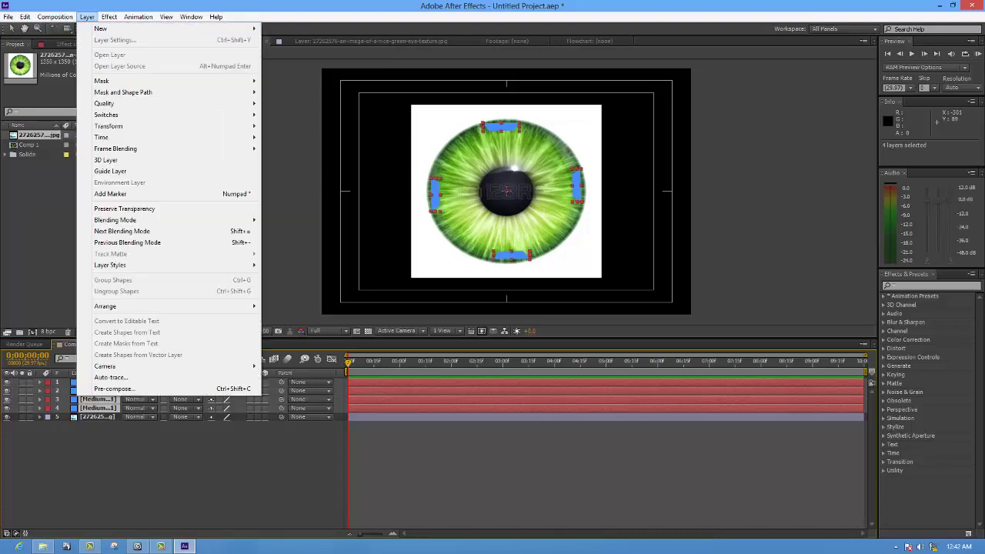
left_click(113, 388)
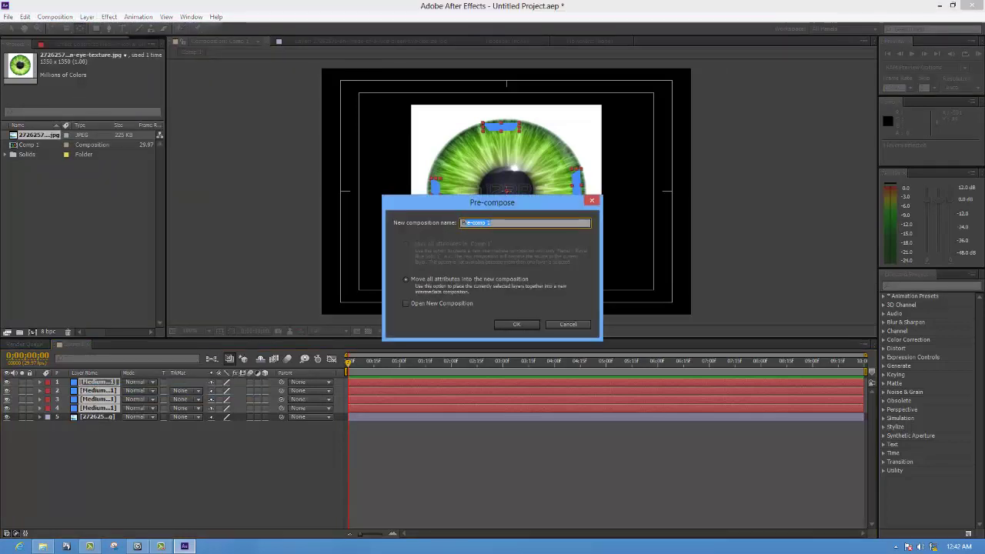
type("eyes")
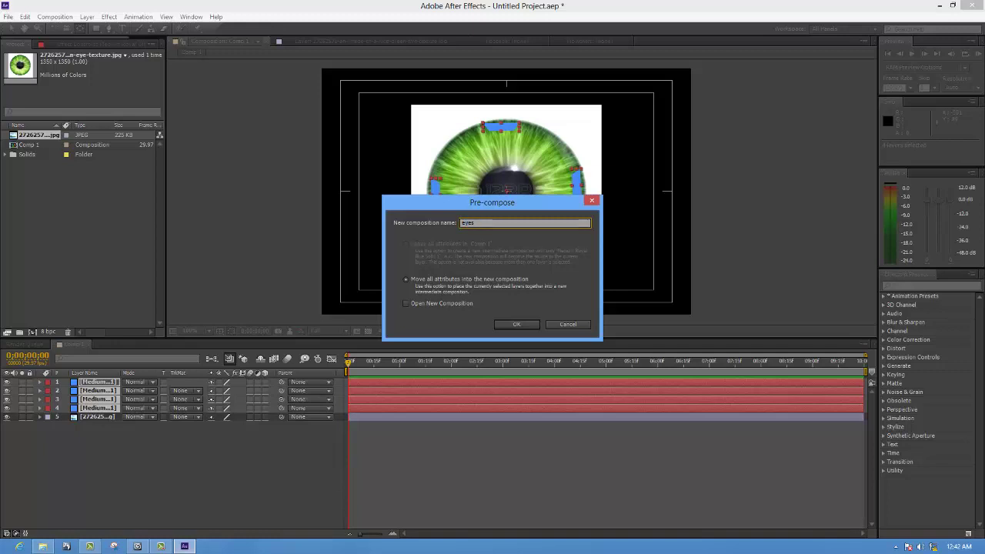
type("1")
key("Return")
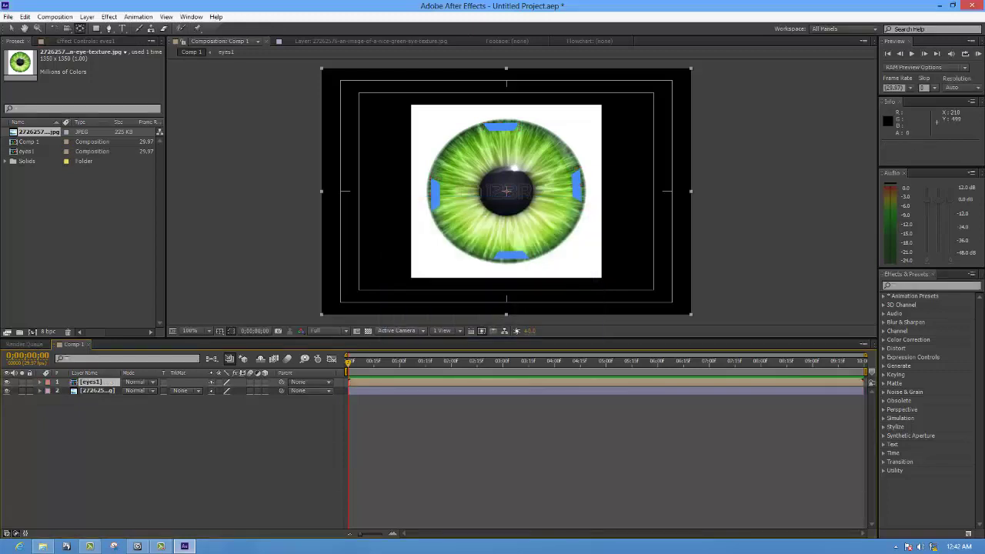
Create a new blue solid and draw an elliptical mask over the iris
right_click(129, 417)
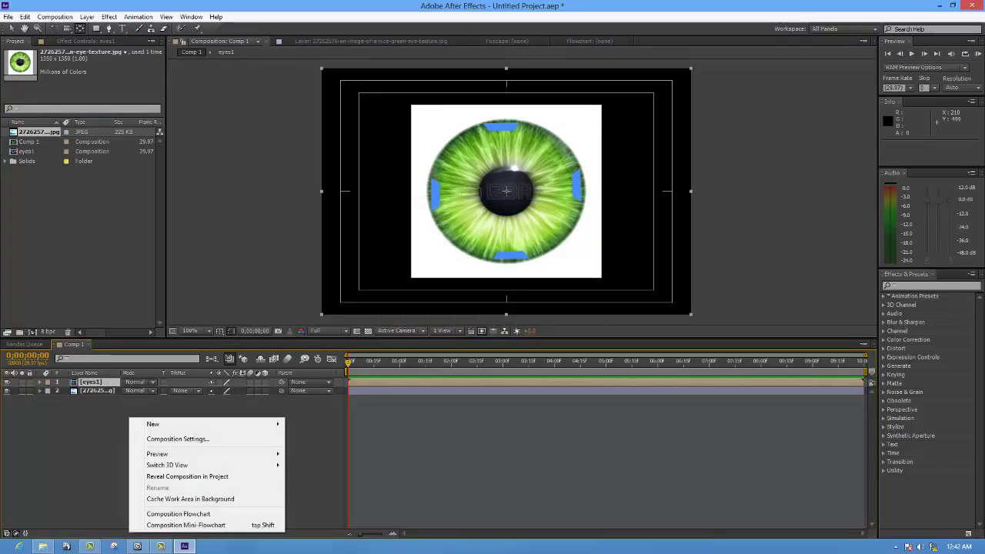
mouse_move(231, 424)
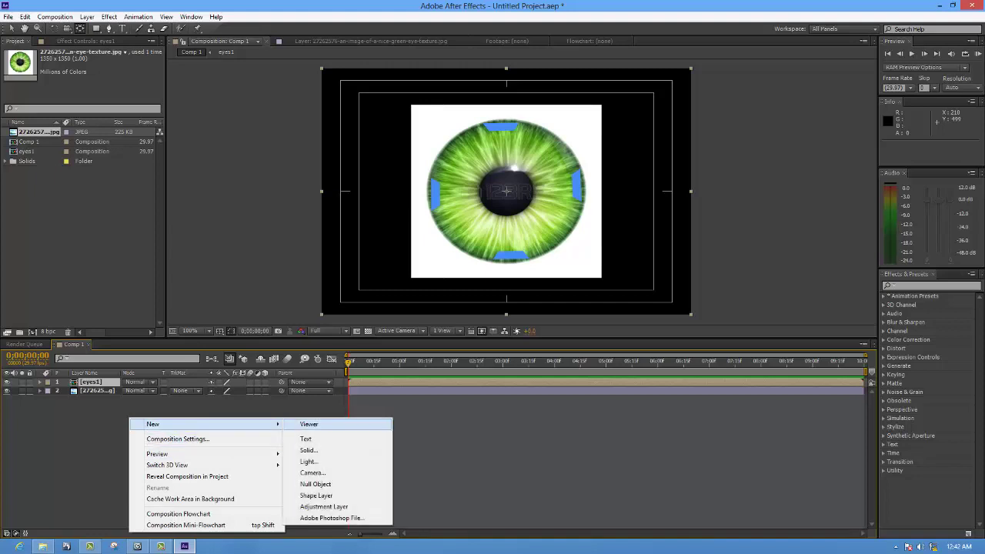
left_click(308, 450)
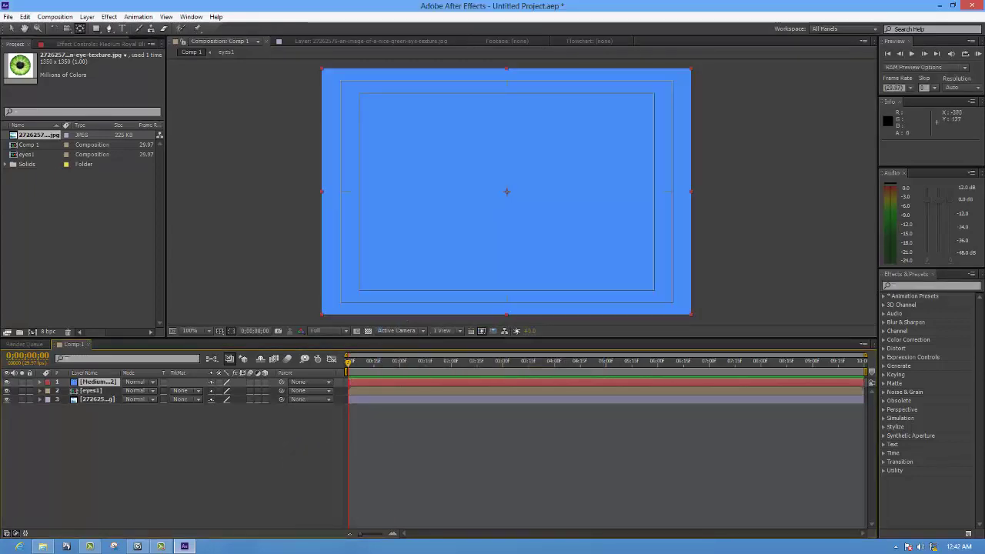
left_click(96, 28)
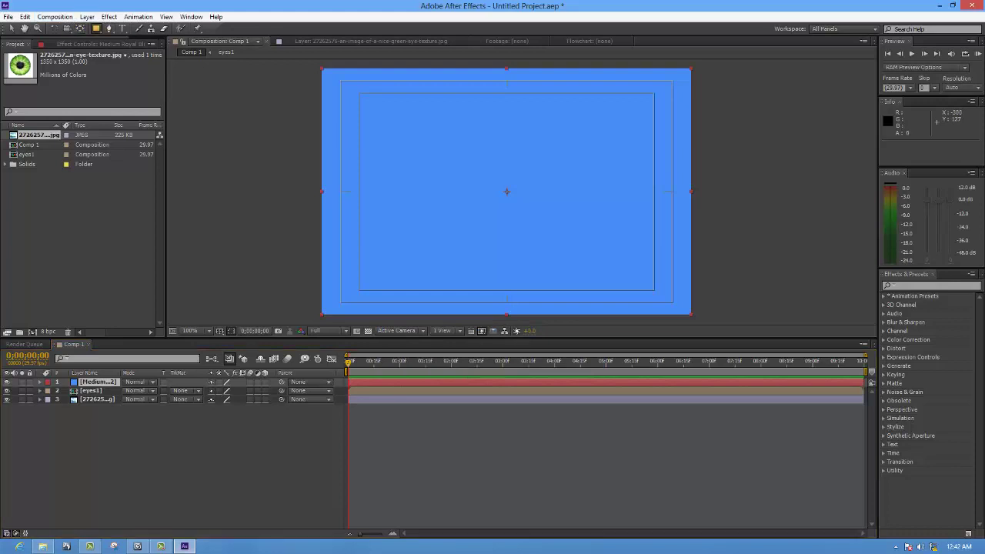
left_click_drag(96, 28, 138, 52)
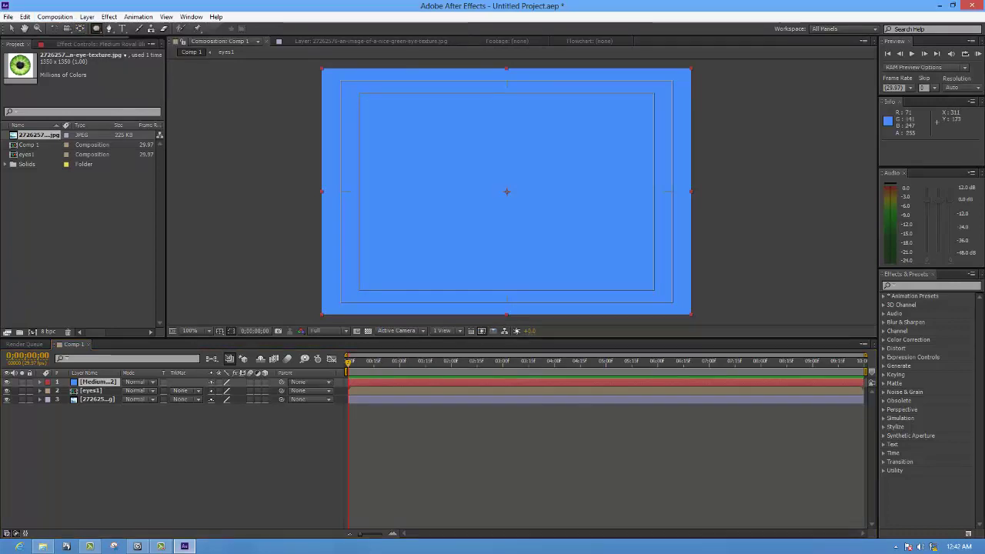
left_click_drag(478, 158, 614, 283)
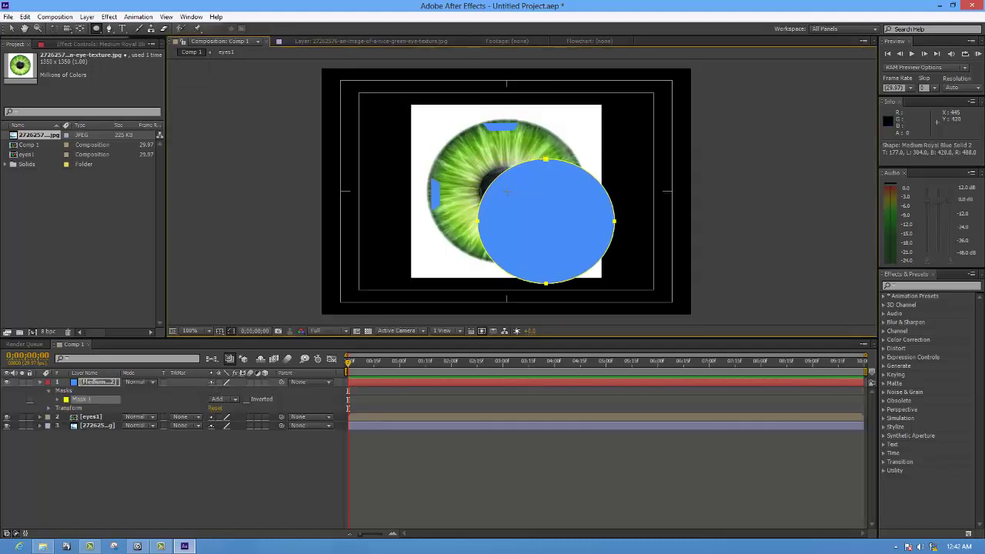
Move and nudge the ellipse mask to fit the green ring's inner edge, then collapse the layer
key("v")
key("ctrl+t")
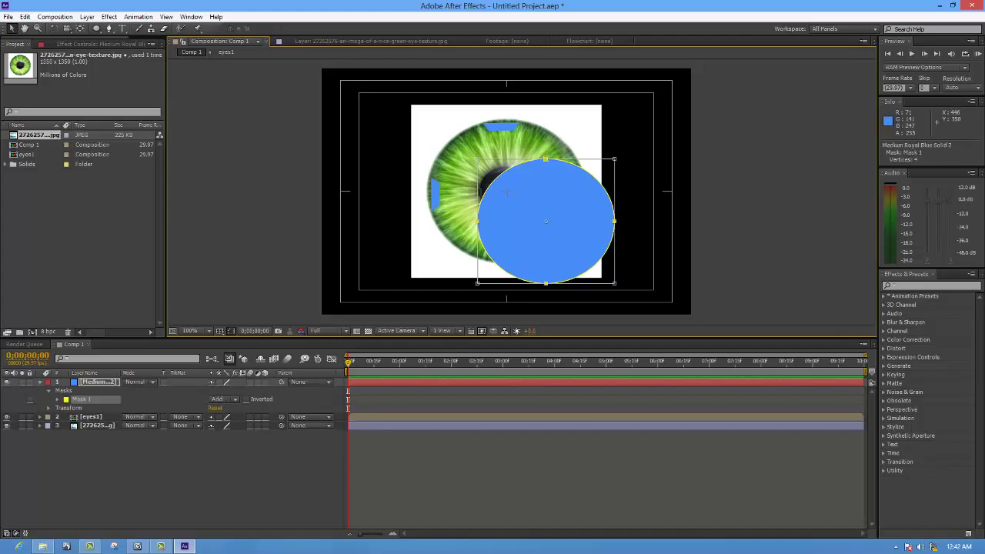
left_click_drag(546, 221, 508, 192)
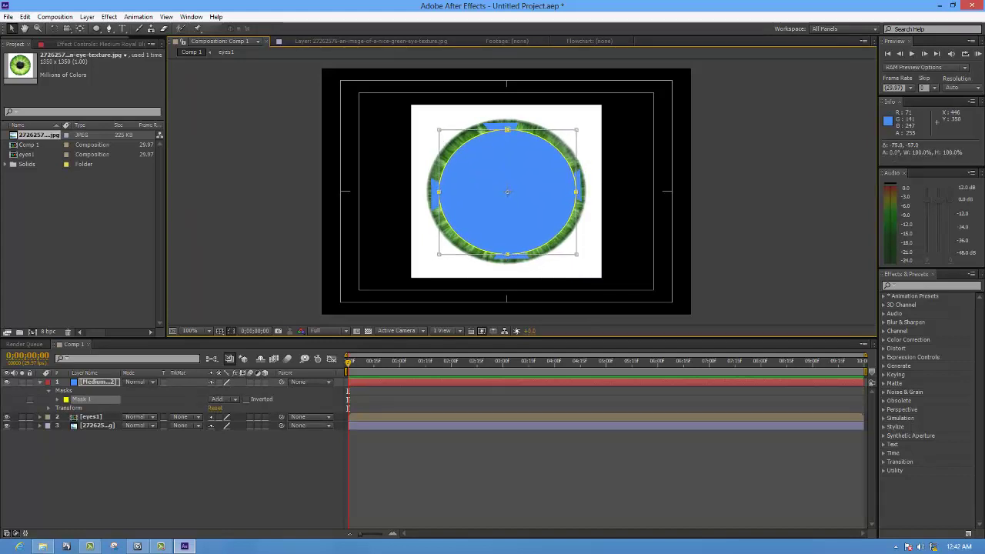
key("Right")
key("Left")
key("Left")
key("Up")
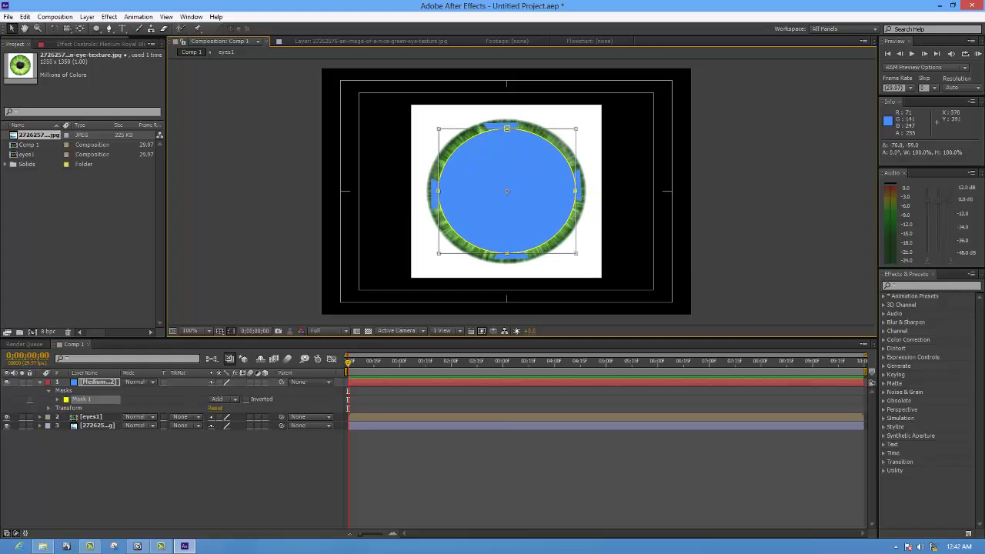
key("period")
key("period")
left_click_drag(463, 188, 460, 190)
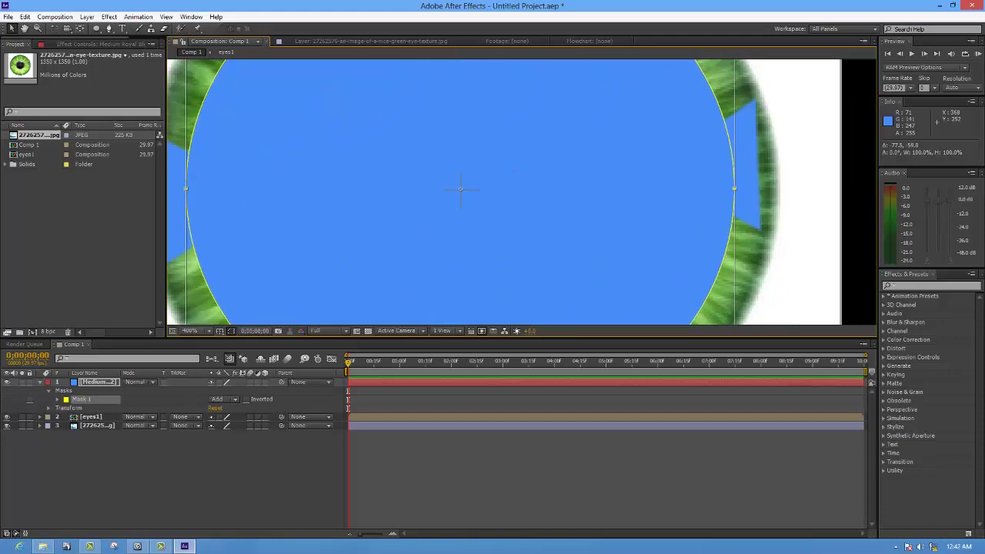
left_click_drag(461, 190, 460, 190)
key("comma")
key("comma")
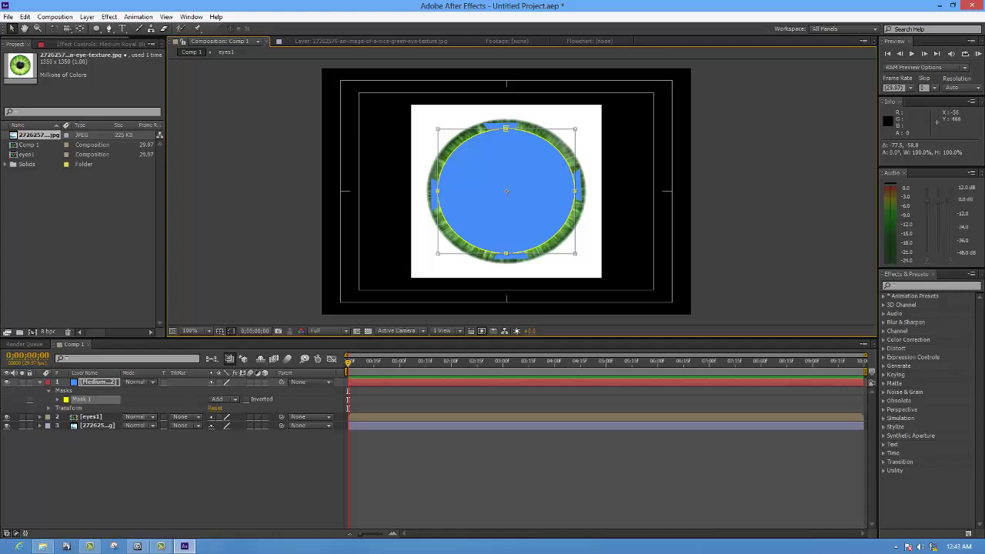
key("ctrl+grave")
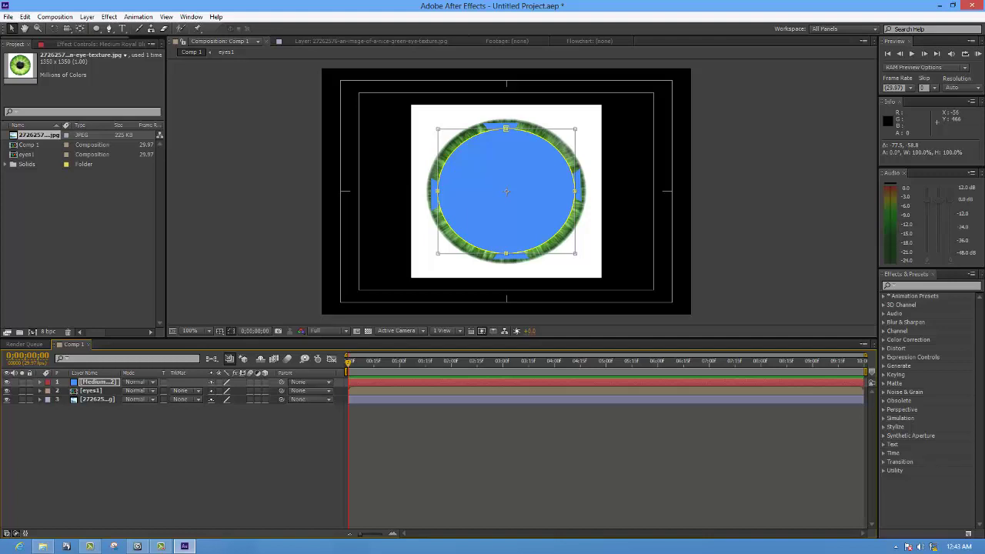
Shrink the masked solid slightly, duplicate it, and scale the copy down to about 96%
key("s")
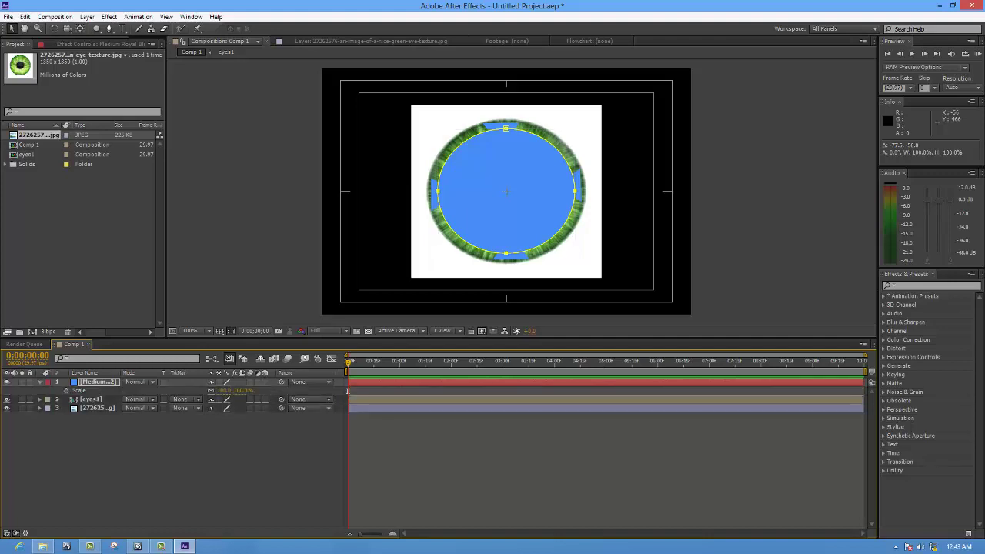
left_click_drag(228, 390, 231, 390)
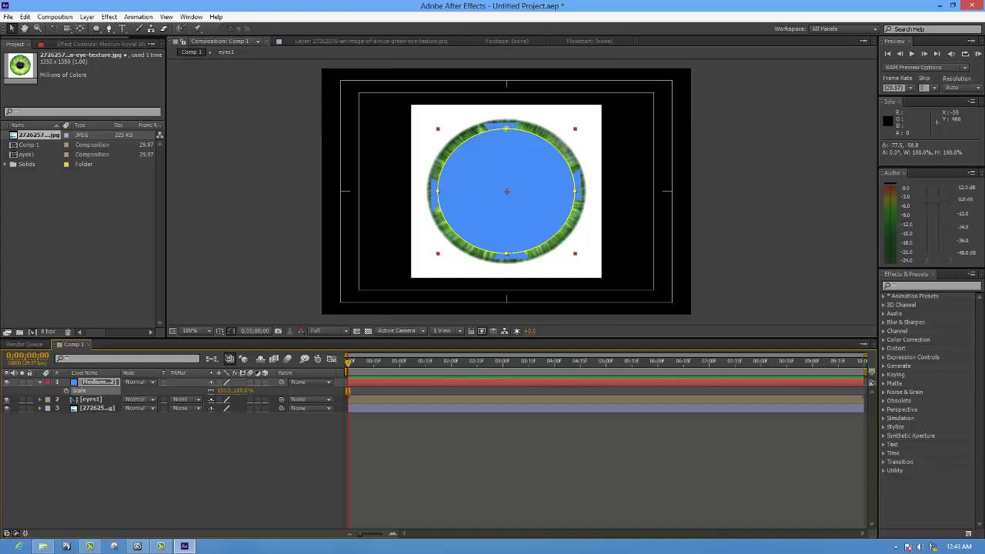
key("s")
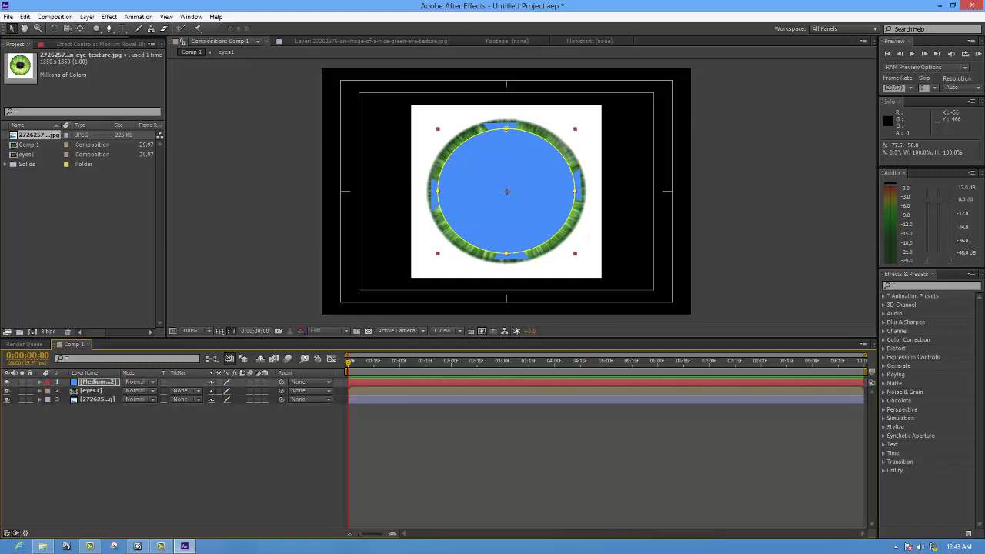
key("ctrl+d")
key("s")
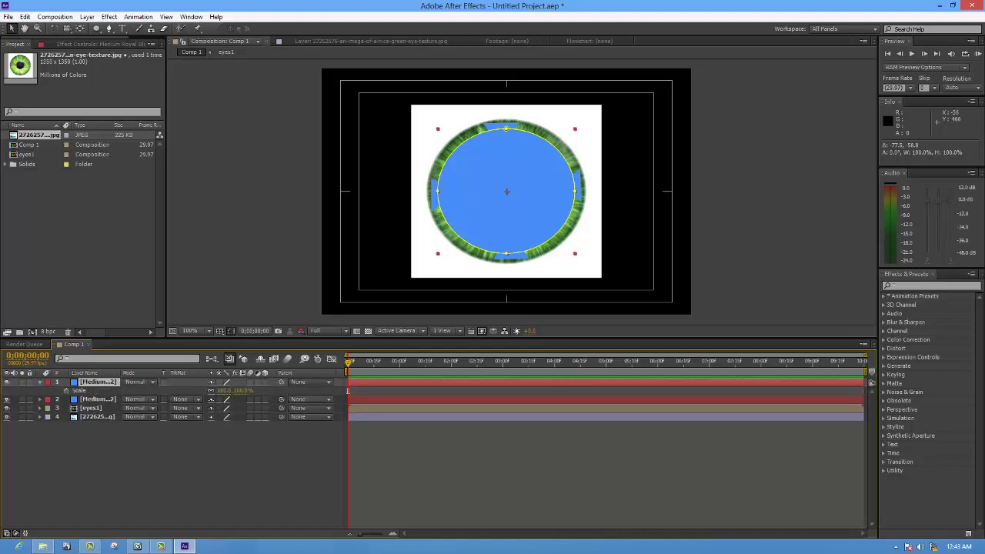
mouse_move(231, 390)
left_mouse_down()
mouse_move(219, 390)
mouse_move(233, 391)
left_mouse_up()
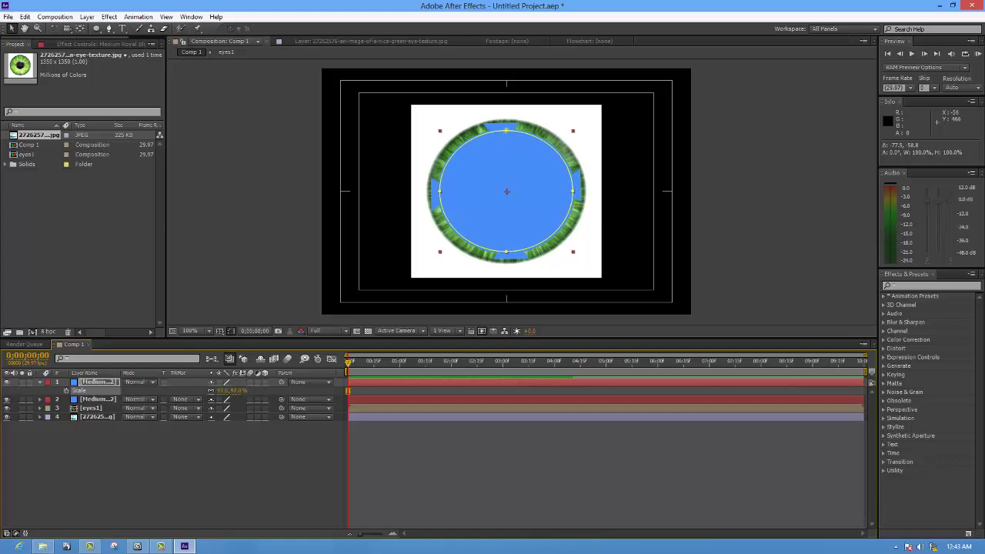
key("s")
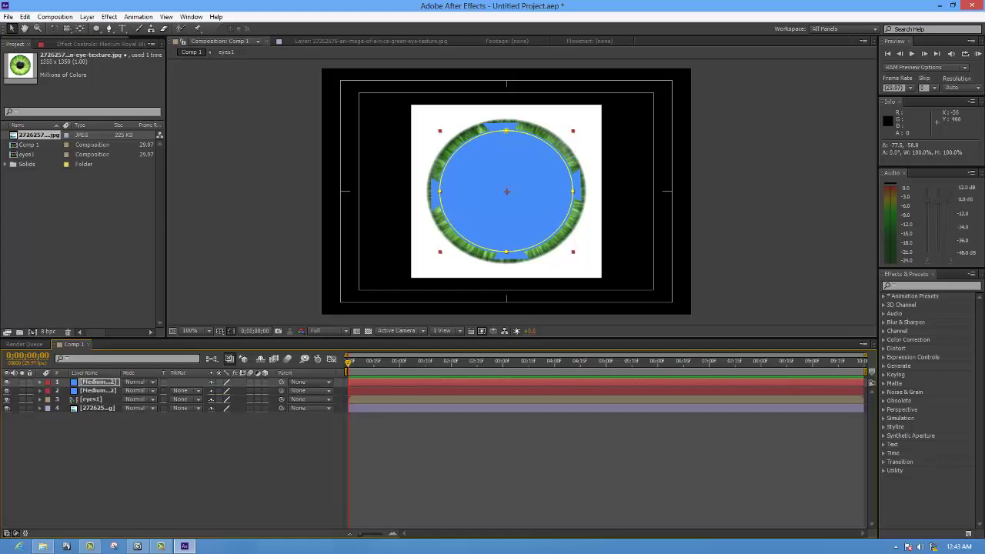
key("m")
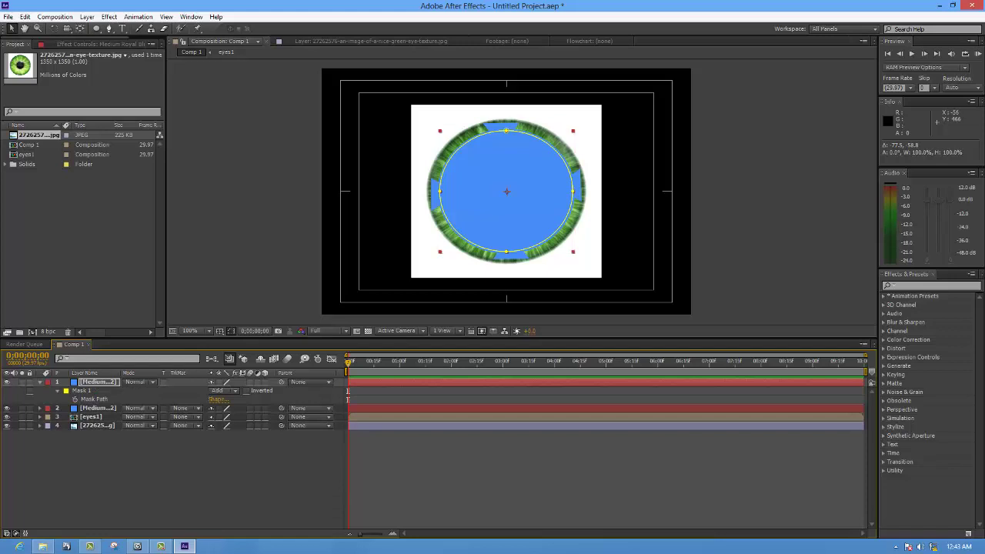
left_click(221, 390)
left_click(237, 425)
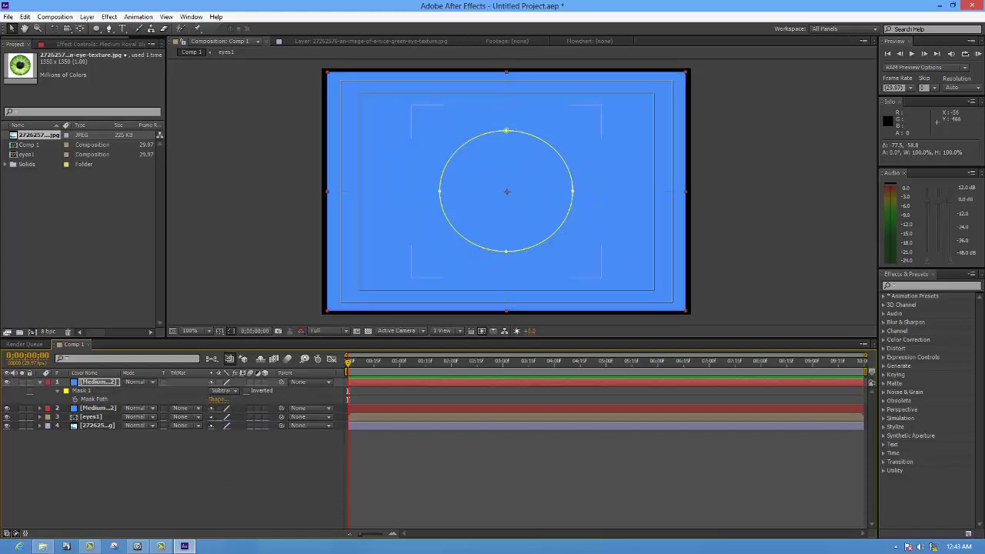
left_click(223, 390)
left_click(237, 436)
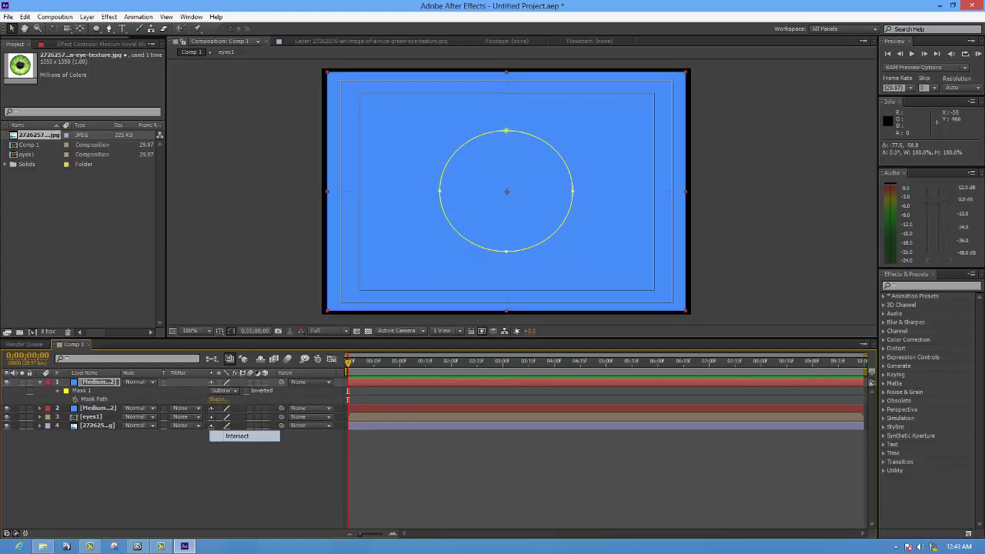
left_click(246, 390)
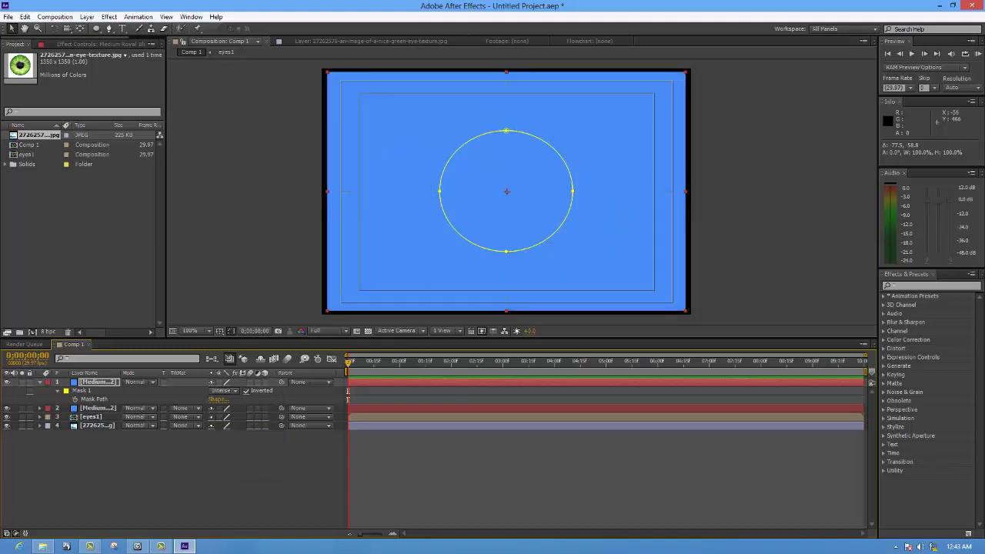
left_click(224, 390)
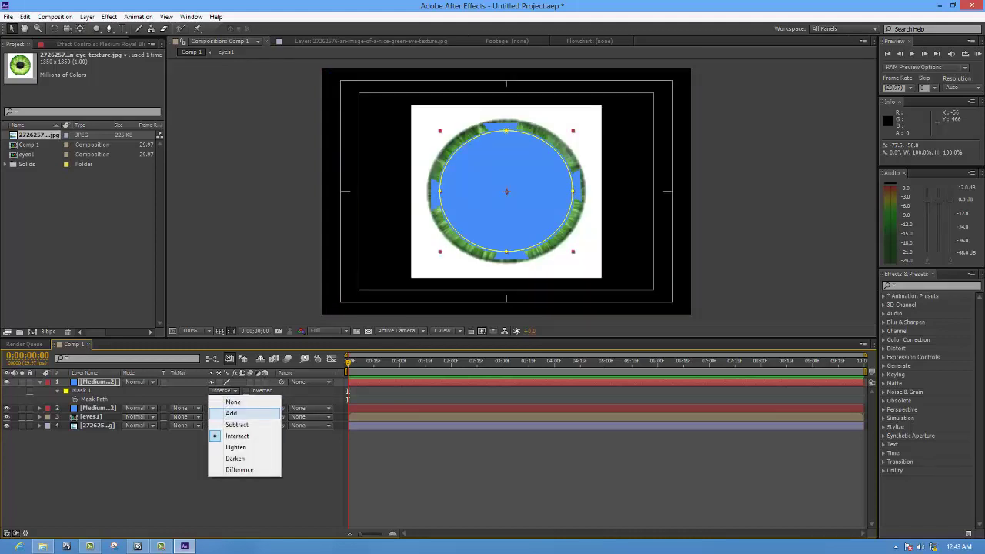
left_click(232, 402)
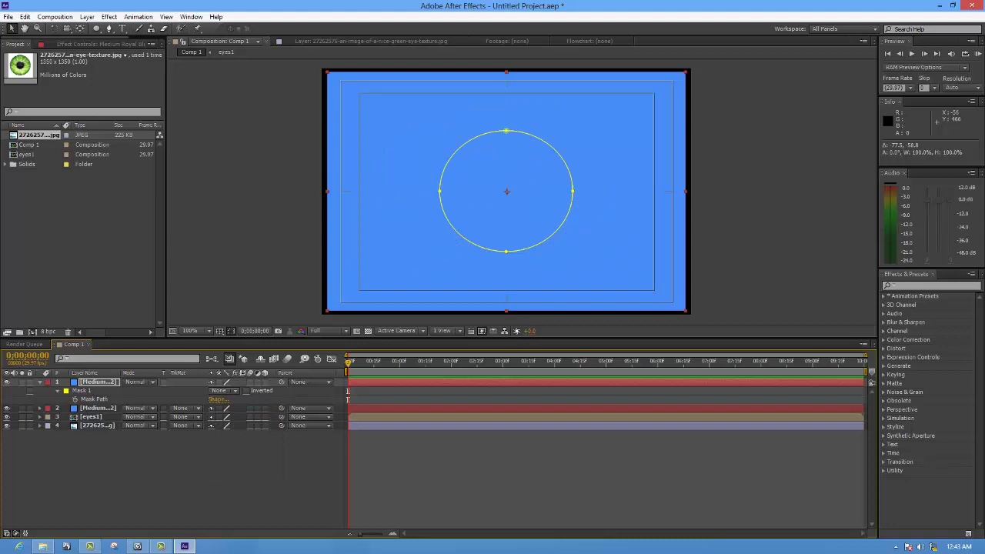
left_click(223, 390)
left_click(233, 424)
left_click(223, 390)
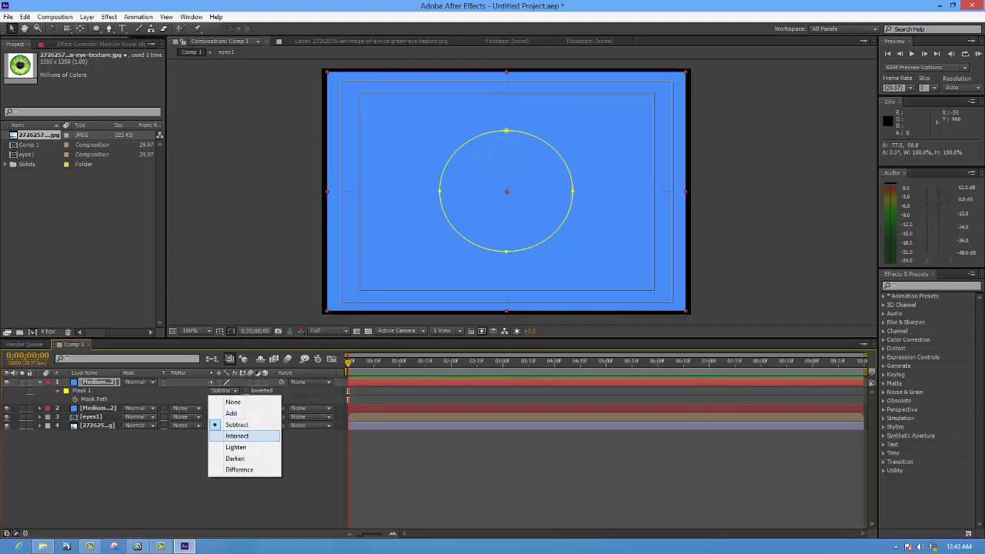
left_click(237, 436)
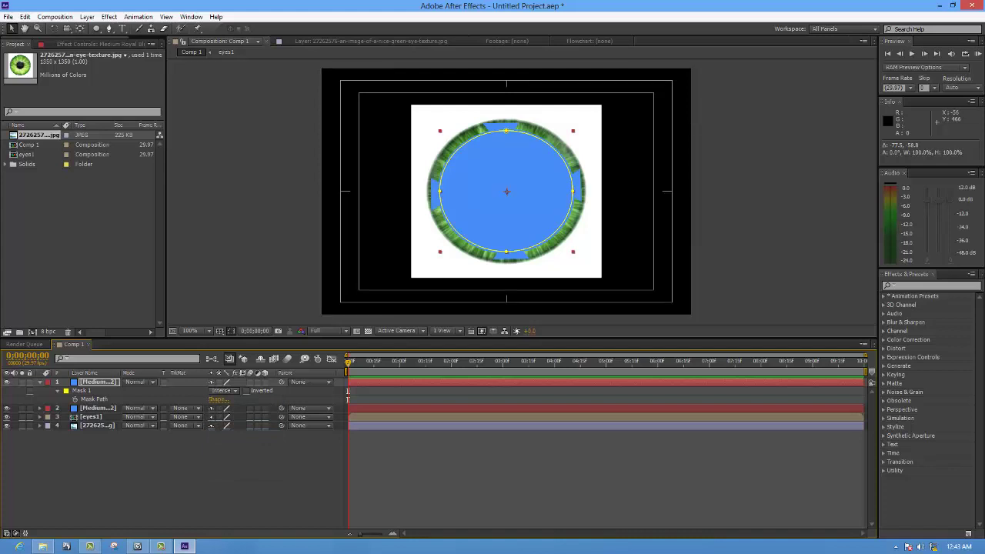
left_click(223, 390)
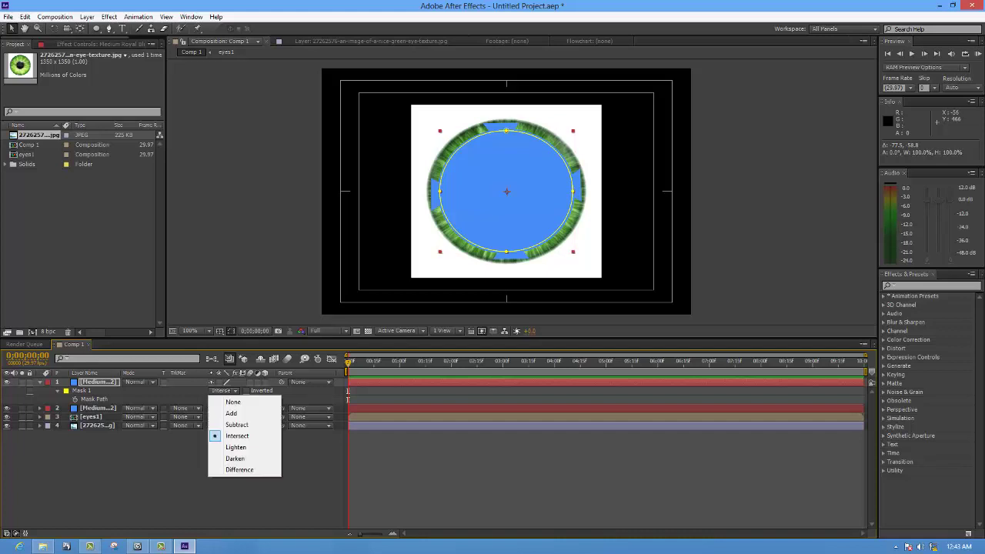
left_click(223, 401)
left_click(223, 391)
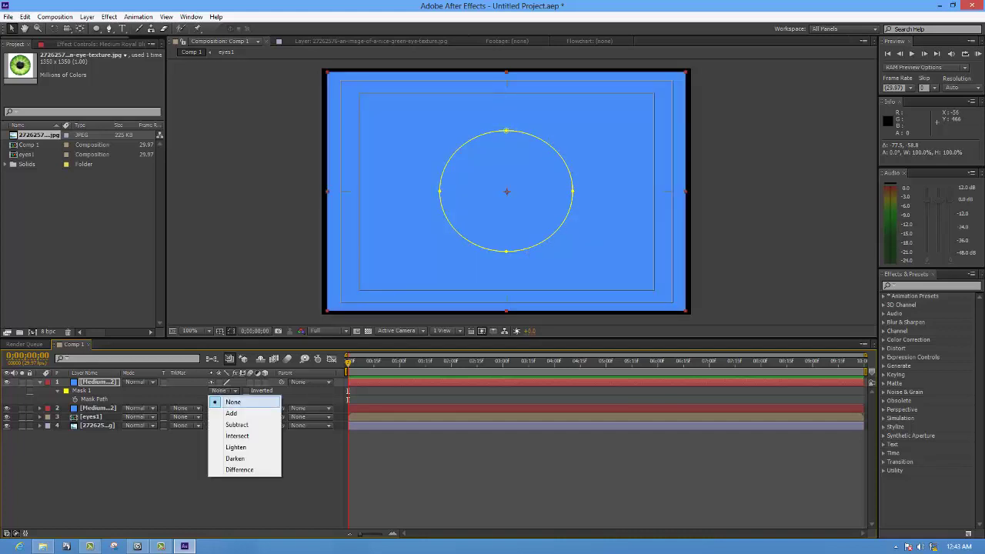
left_click(223, 411)
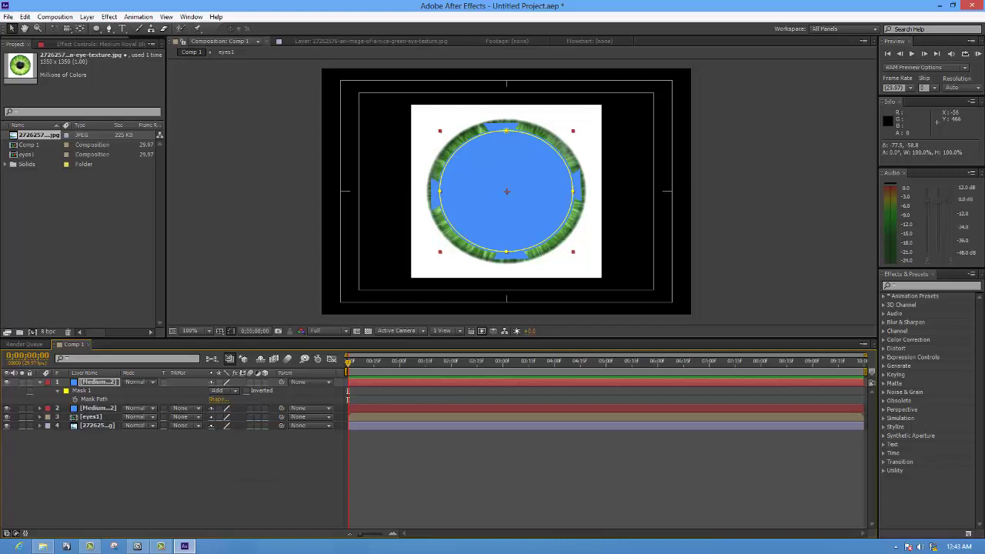
key("m")
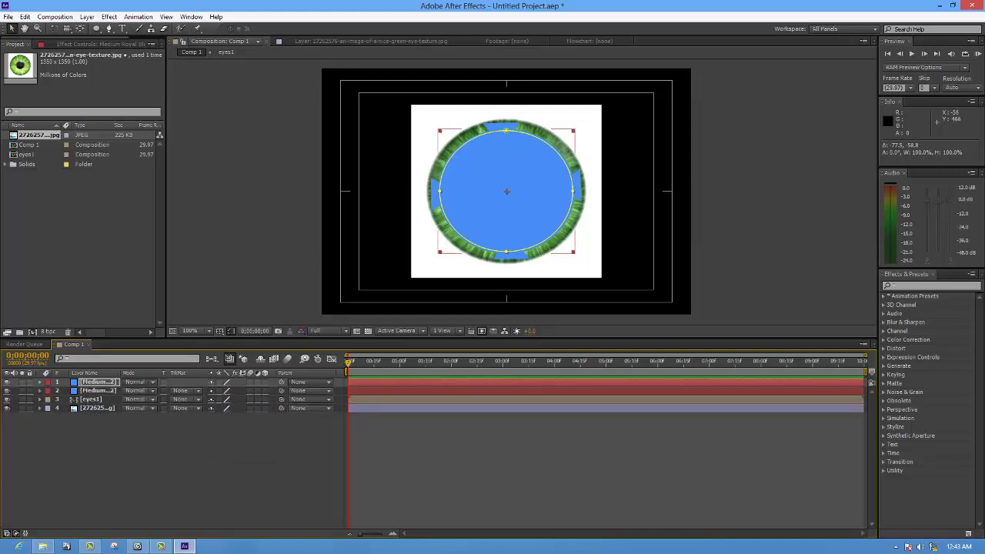
left_click(40, 390)
left_click(39, 390)
key("m")
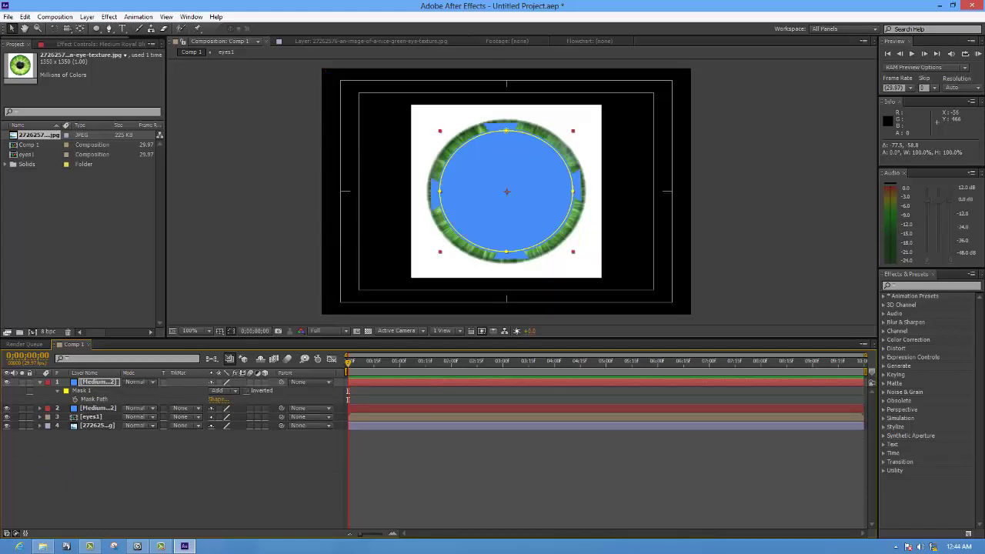
left_click(223, 391)
left_click(230, 424)
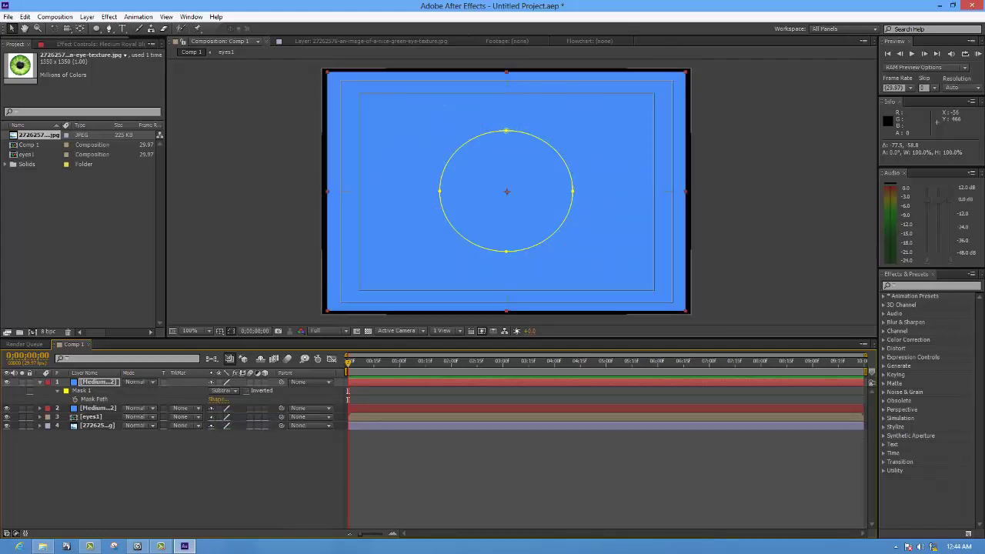
left_click(223, 390)
left_click(234, 415)
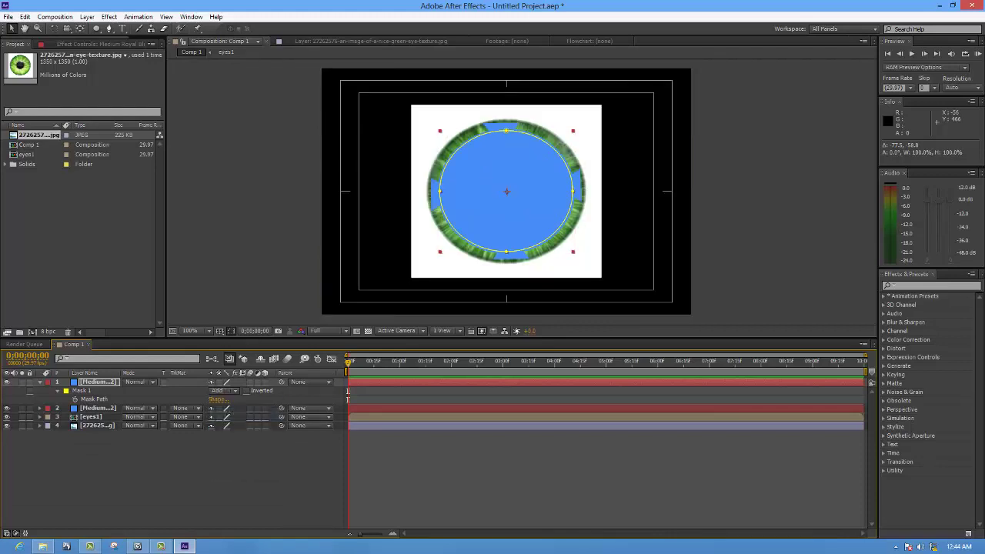
Set the top blue solid's blending mode to Difference
left_click(39, 382)
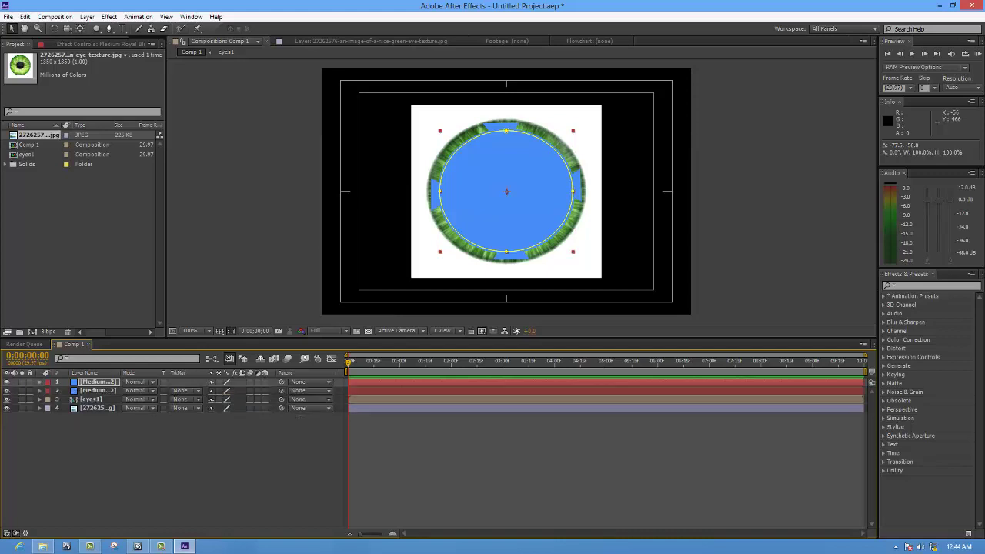
left_click(139, 399)
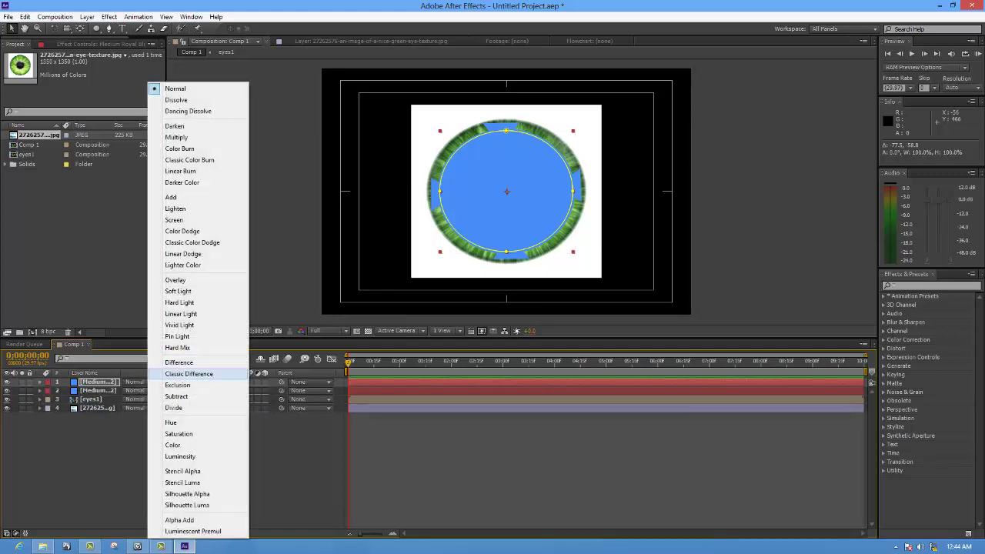
left_click(178, 362)
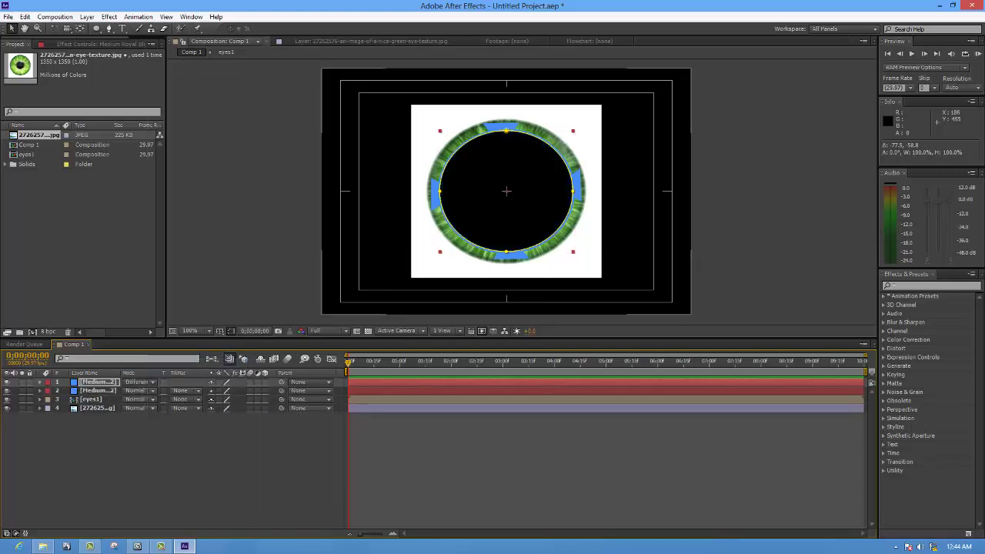
scroll(522, 192, "up", 1)
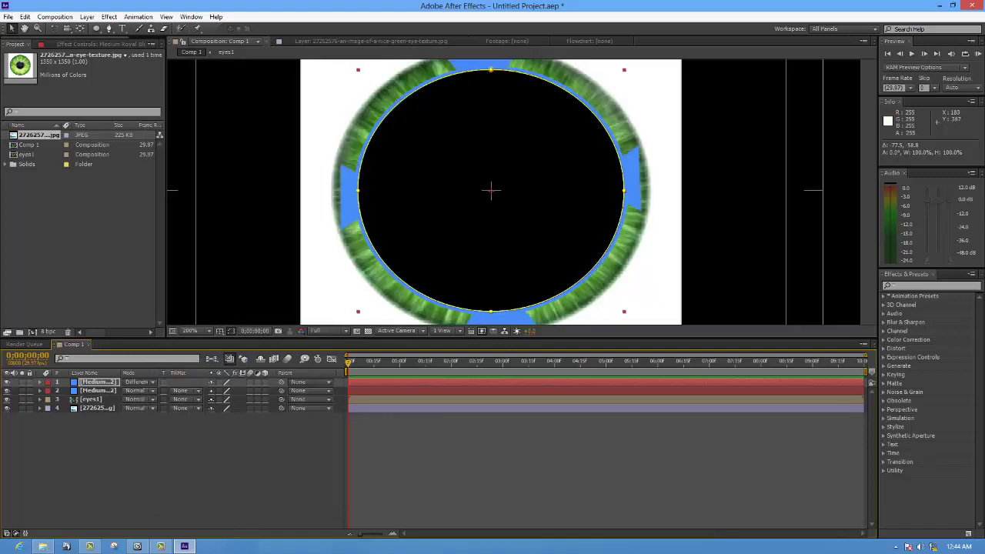
Switch the top solid's Mask 1 to Subtract, then Intersect, leaving it uninverted
key("m")
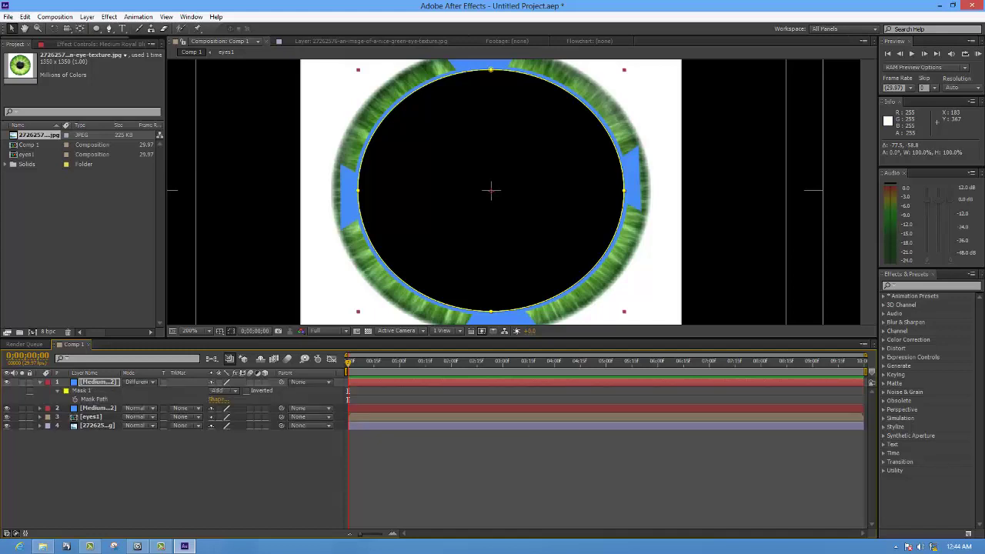
left_click(223, 390)
left_click(231, 425)
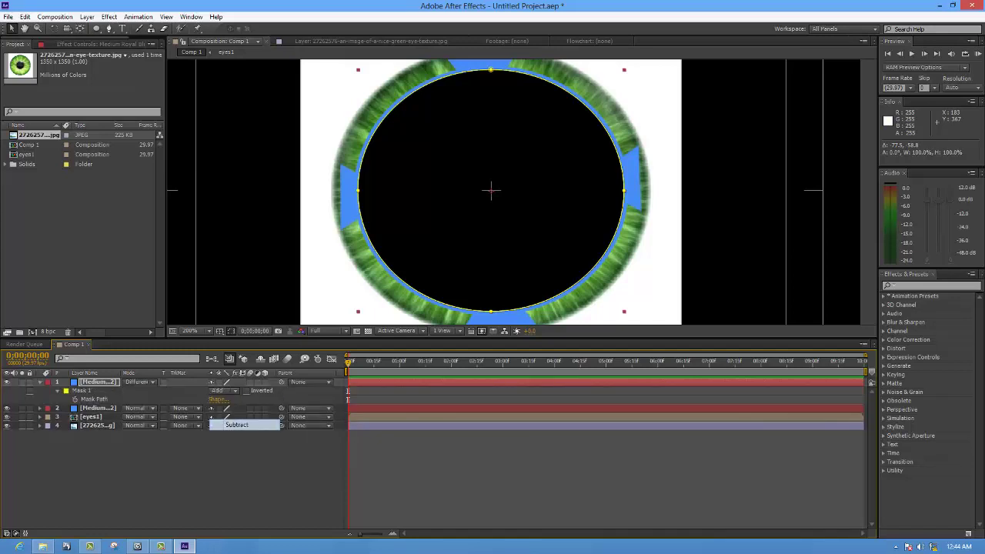
left_click(223, 390)
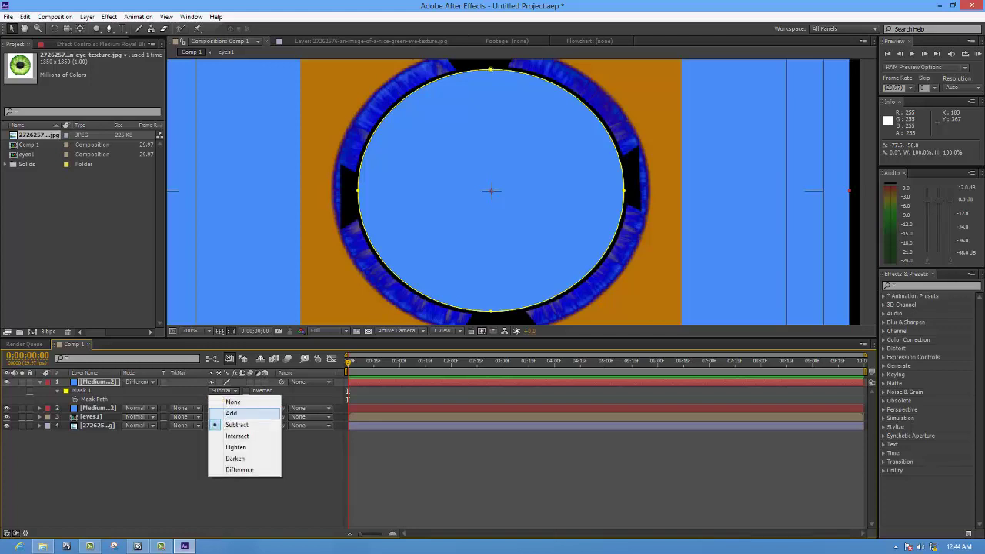
left_click(231, 435)
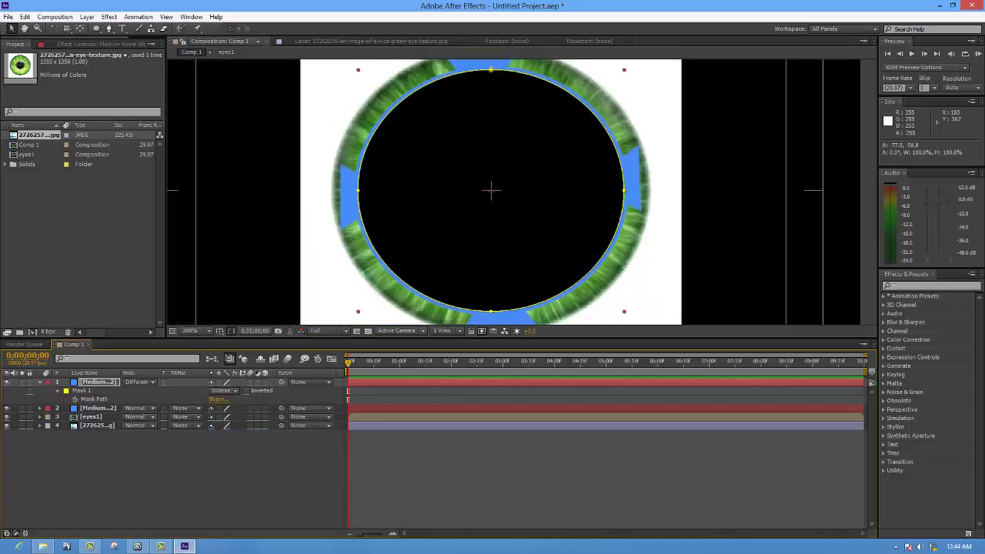
left_click(245, 391)
left_click(246, 390)
key("comma")
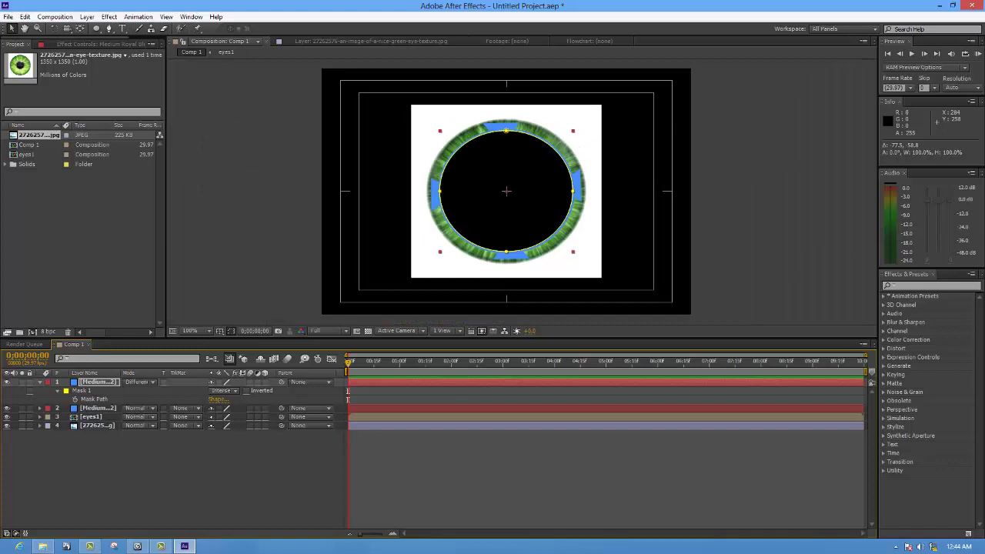
Hide the top Difference-mode blue solid and delete it
left_click(7, 382)
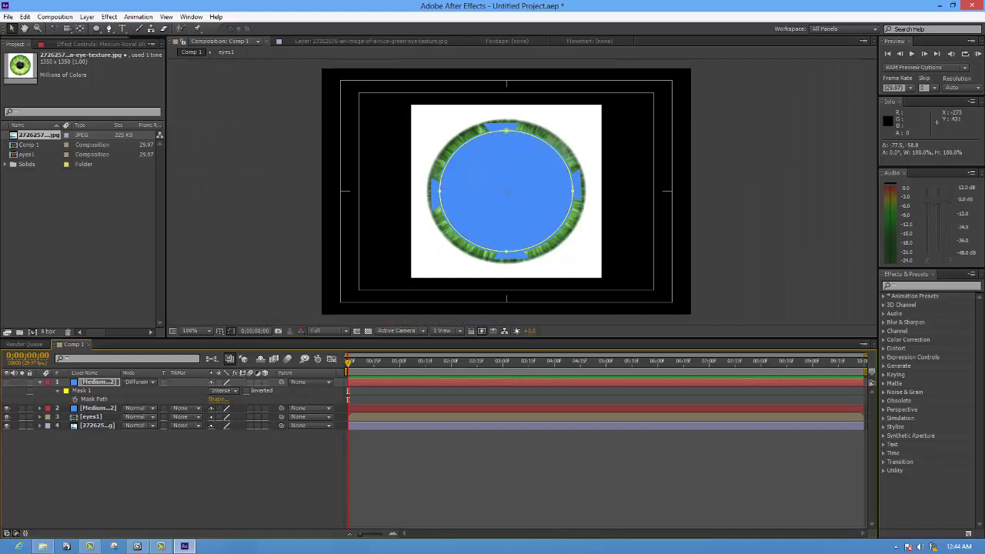
left_click(87, 16)
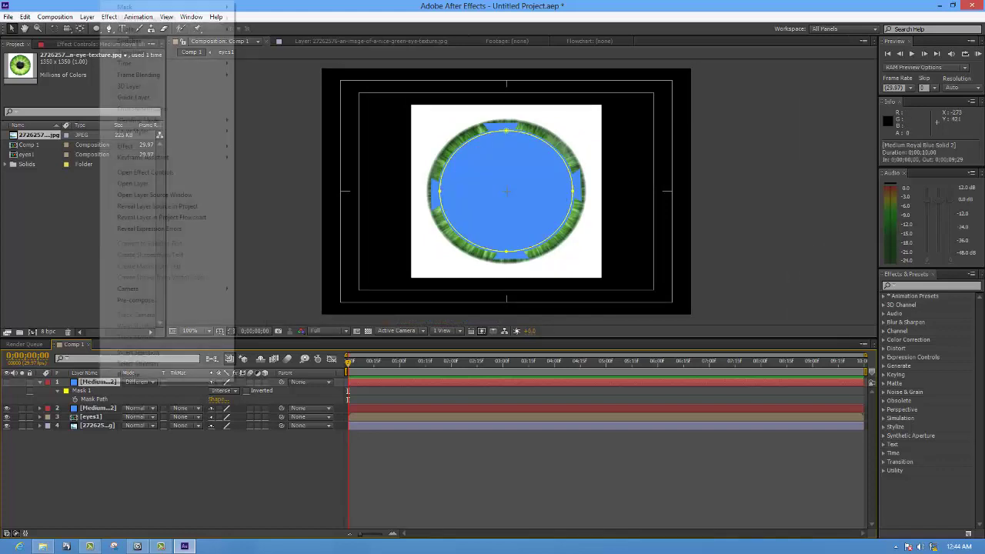
key("Escape")
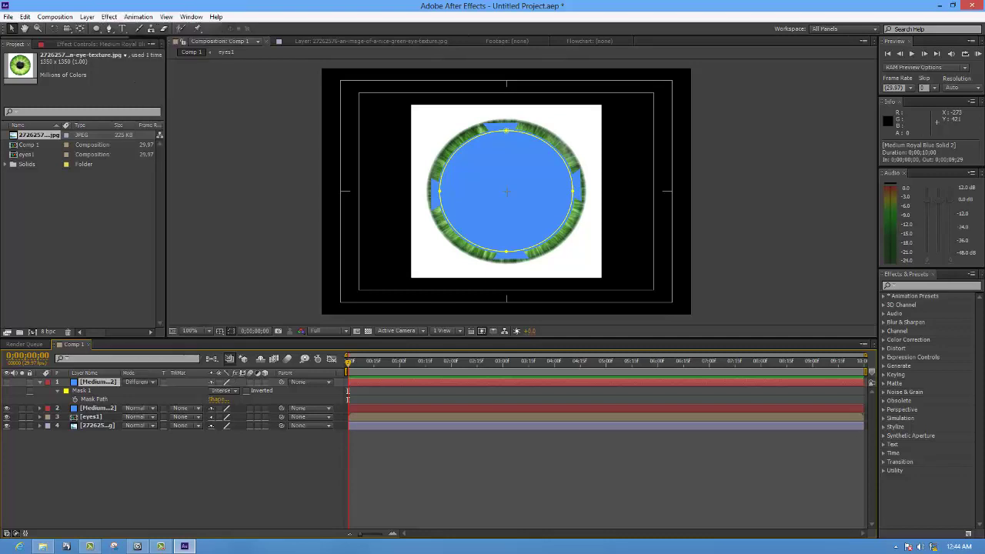
key("Delete")
Duplicate the masked blue solid, set the copy to Difference, and scale it to about 95%
left_click(97, 381)
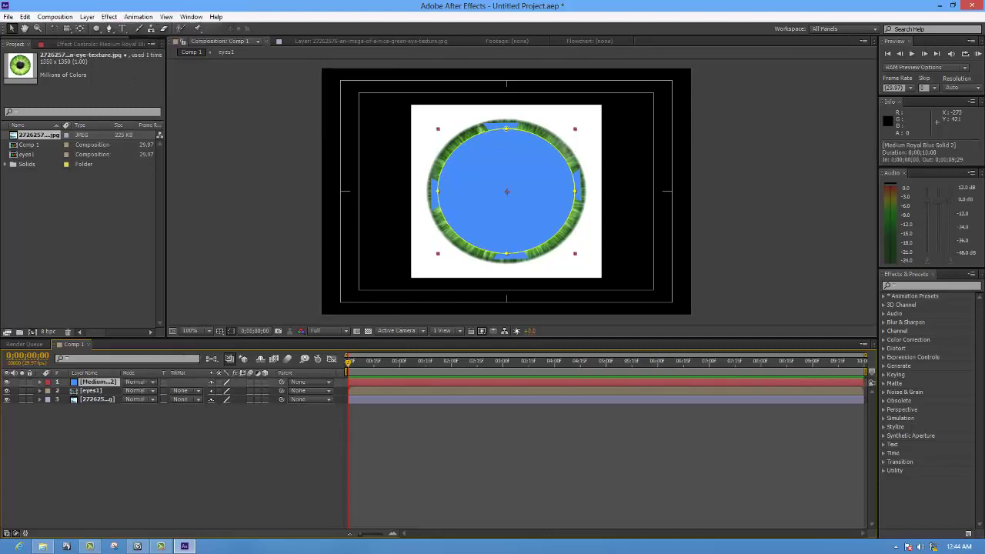
key("ctrl+d")
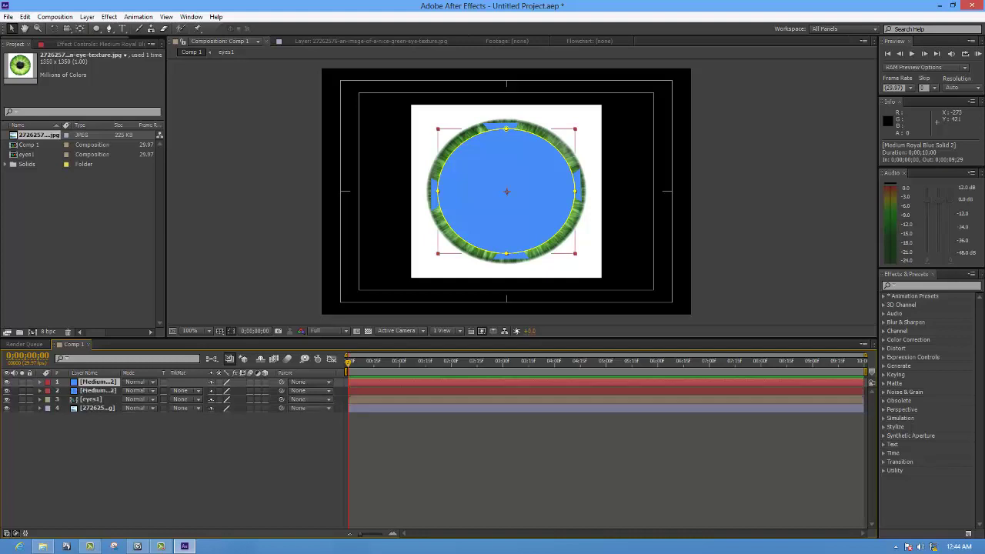
left_click(137, 382)
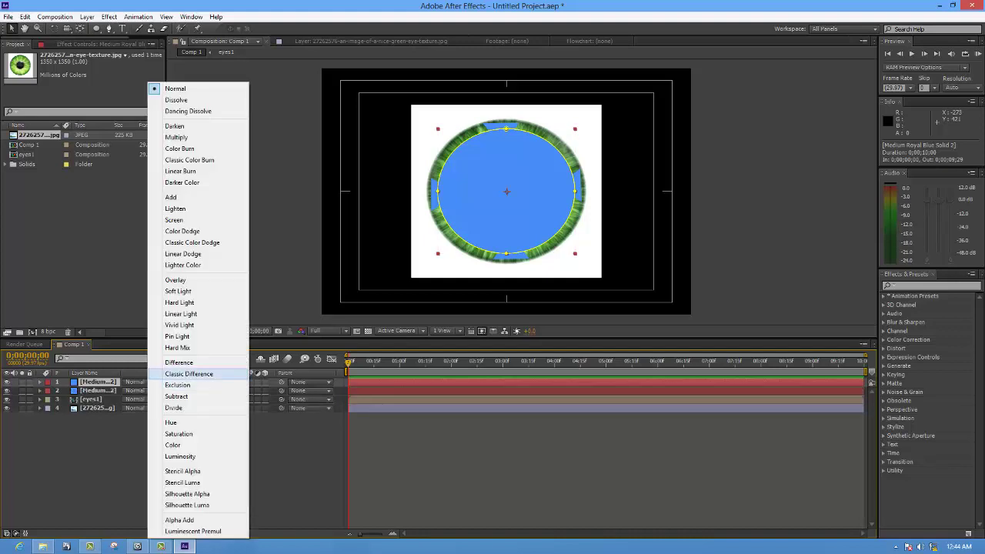
left_click(185, 362)
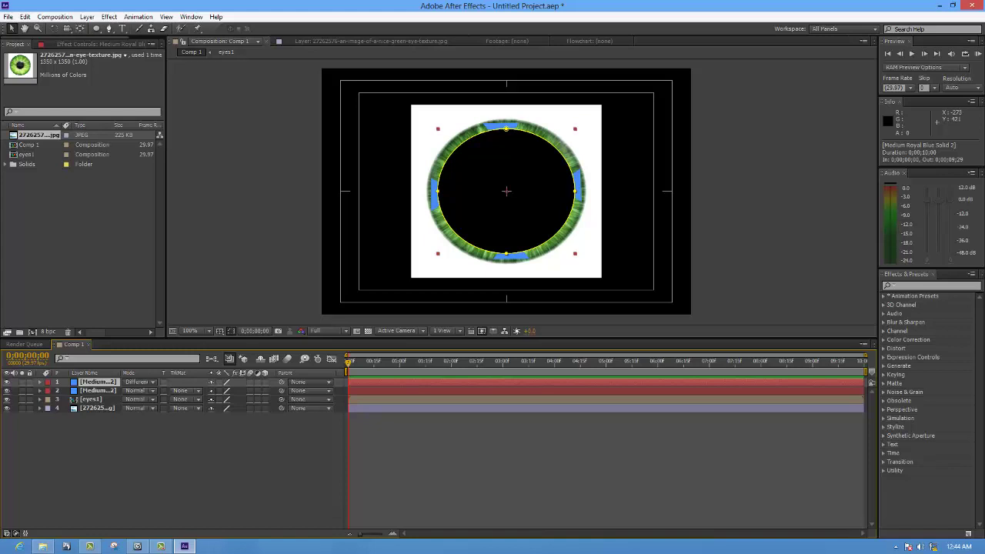
key("s")
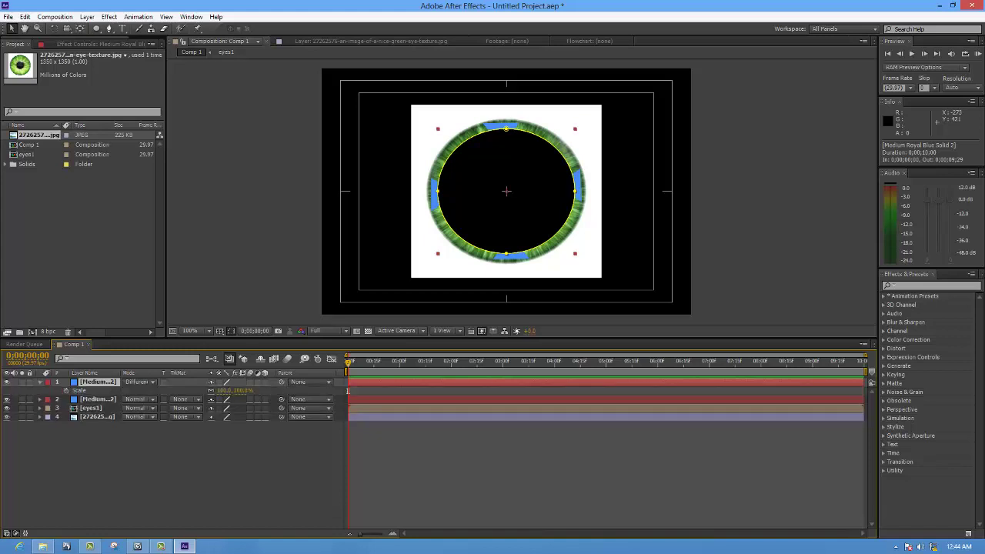
left_click_drag(224, 391, 216, 390)
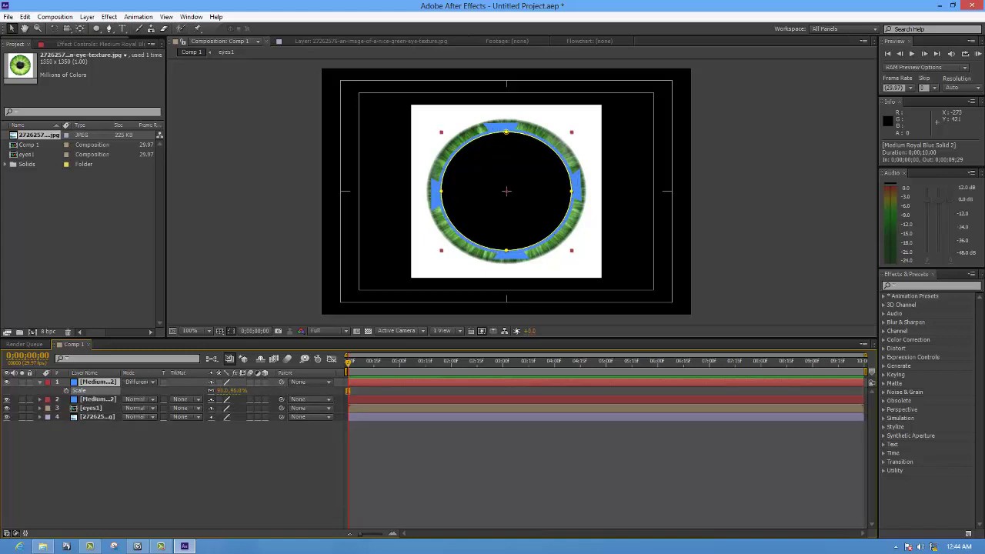
key("Return")
key("s")
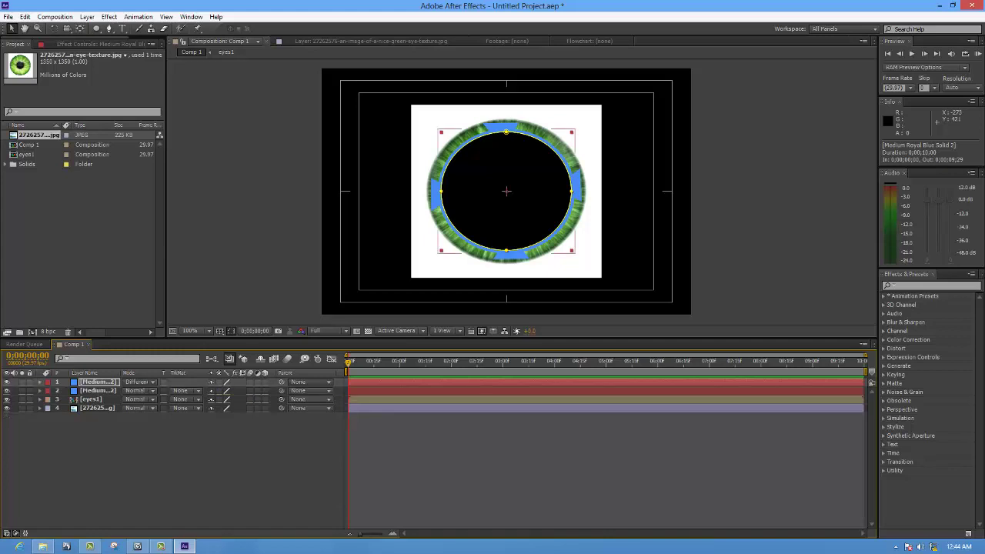
key("ctrl+shift+Down")
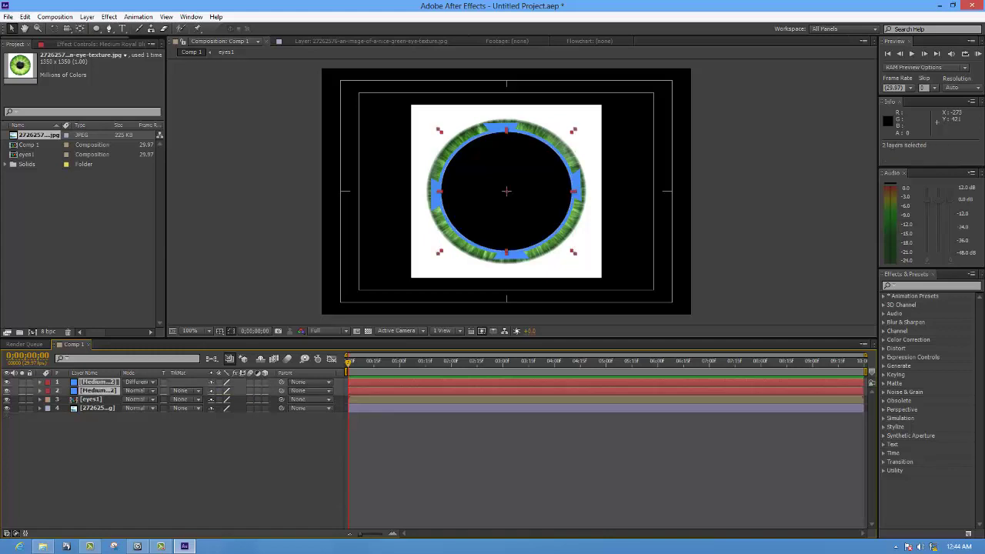
Pre-compose the two selected blue ring solids into a new composition named eyes 2
left_click(55, 16)
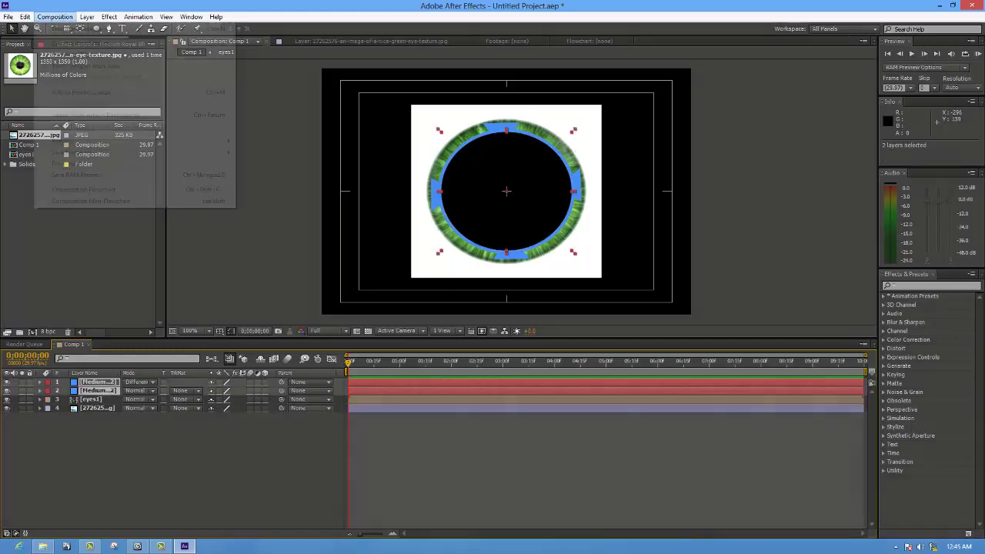
mouse_move(87, 17)
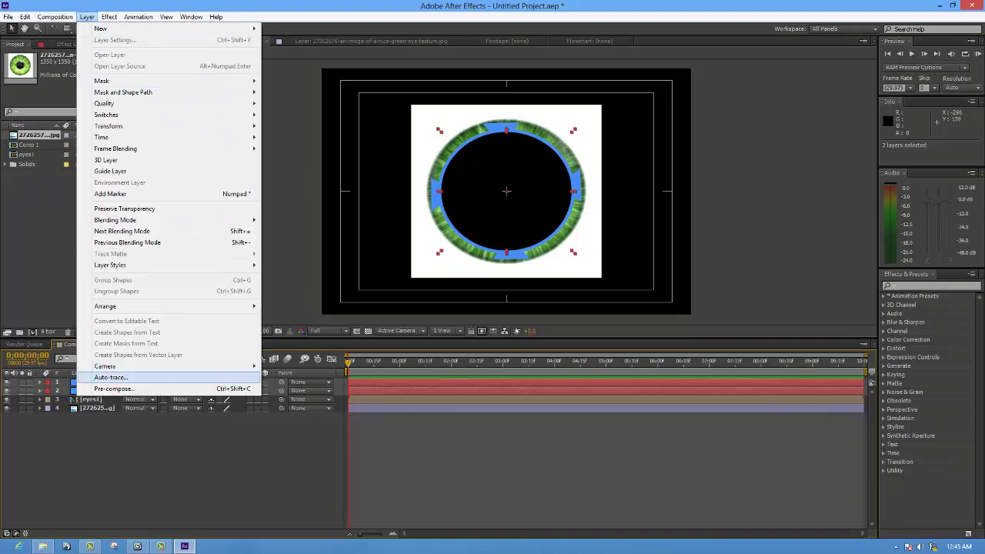
left_click(114, 388)
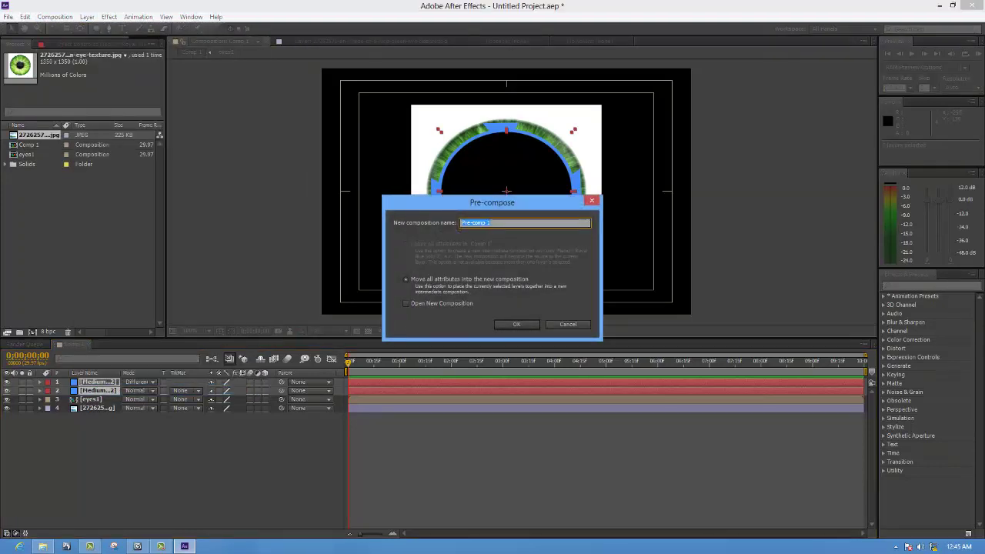
type("eye")
type(" 1")
type("2")
key("Return")
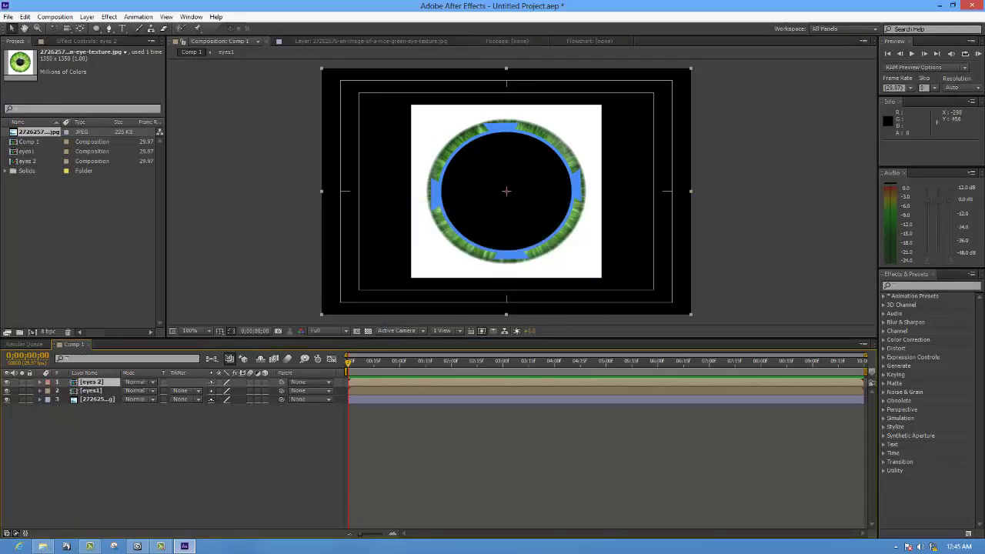
Open the eyes 2 composition to view its contents
right_click(126, 428)
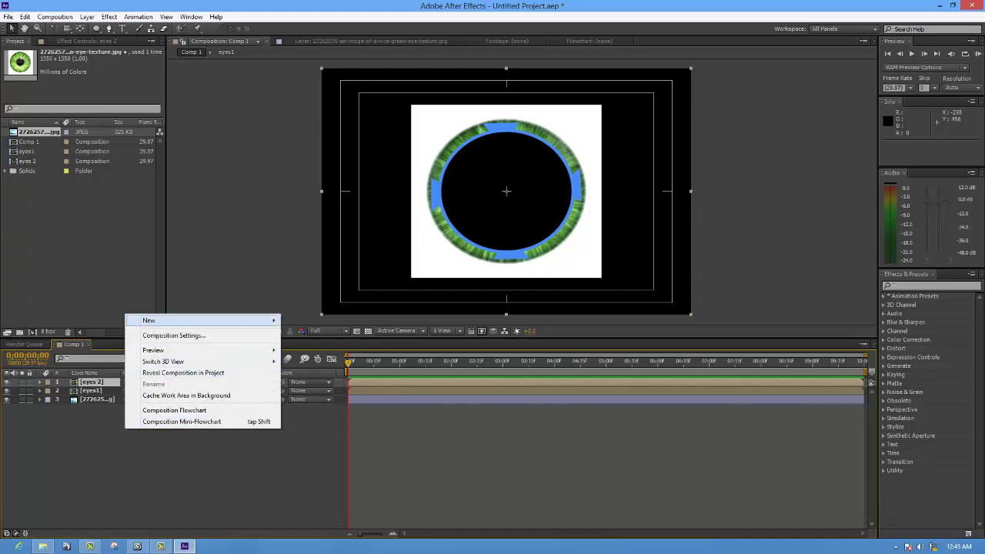
mouse_move(200, 320)
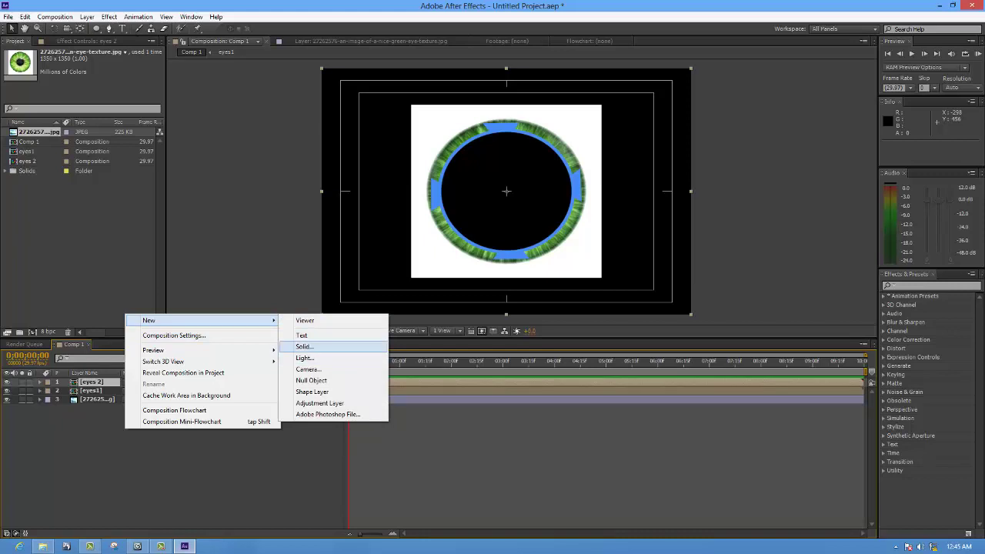
left_click(304, 346)
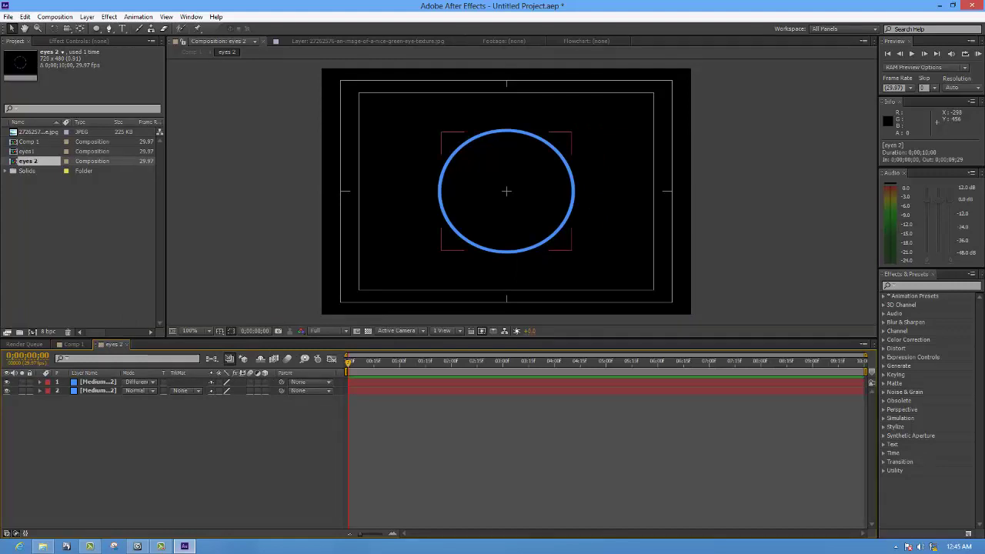
Back in Comp 1, hide the green eye JPEG layer so only the blue ring shows
left_click(73, 344)
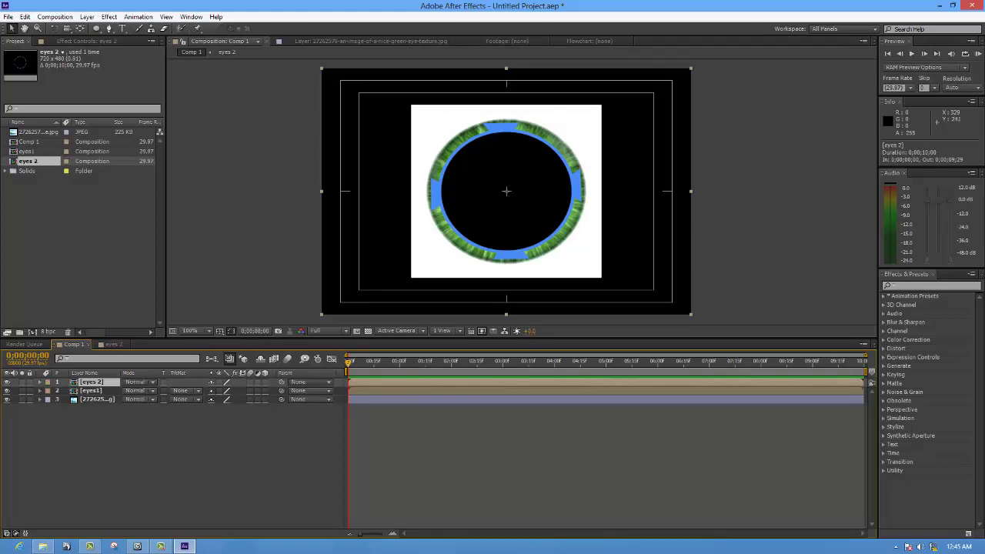
left_click(7, 399)
left_click(7, 399)
left_click(6, 399)
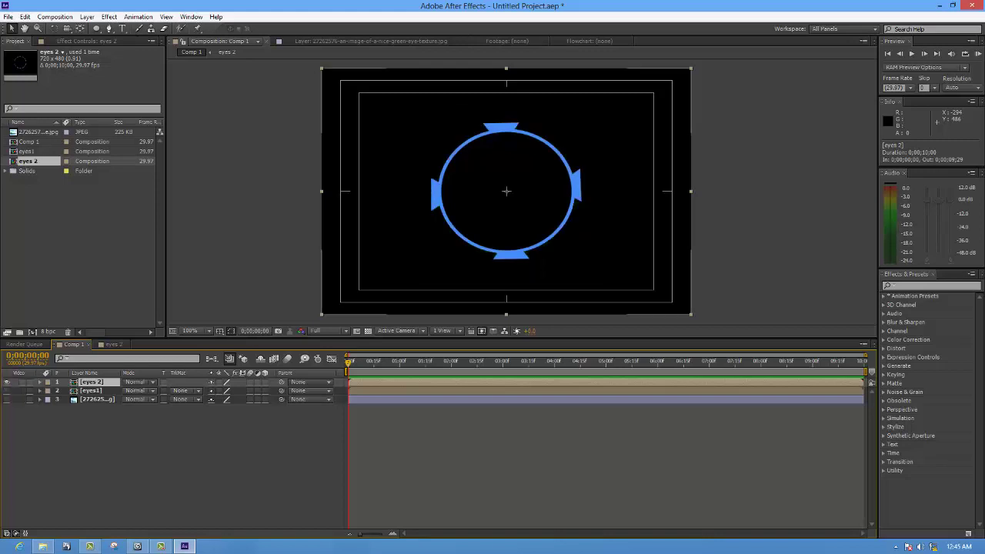
Toggle the ring layers' visibility off and on to compare them
left_click(7, 390)
left_click(7, 390)
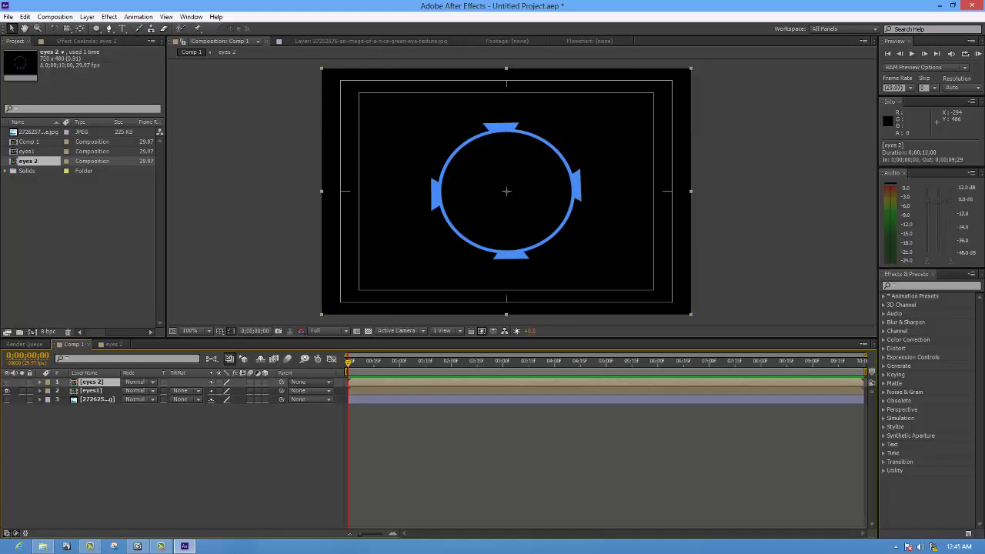
left_click(7, 382)
left_click(7, 382)
Duplicate the eyes 2 layer and scale the copy down to 80%
key("ctrl+d")
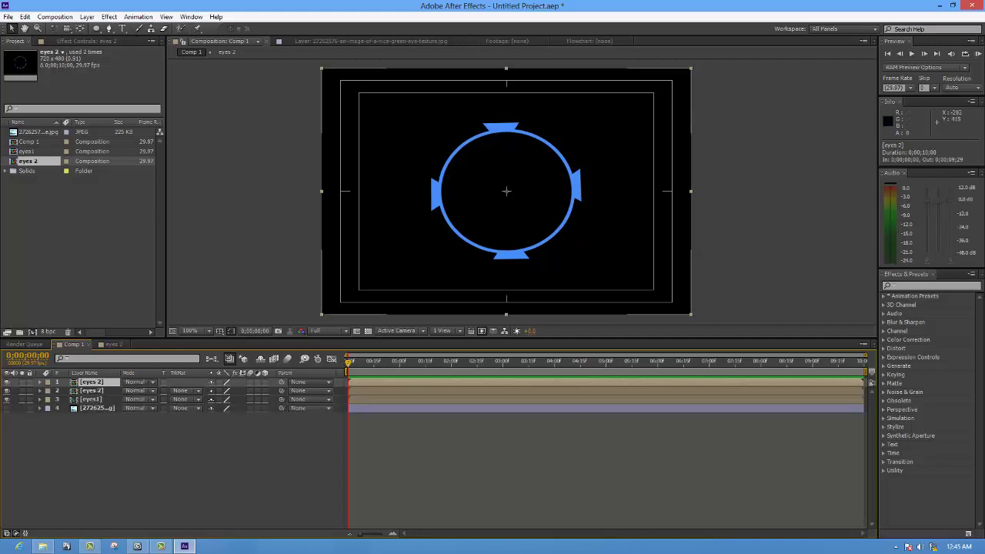
key("s")
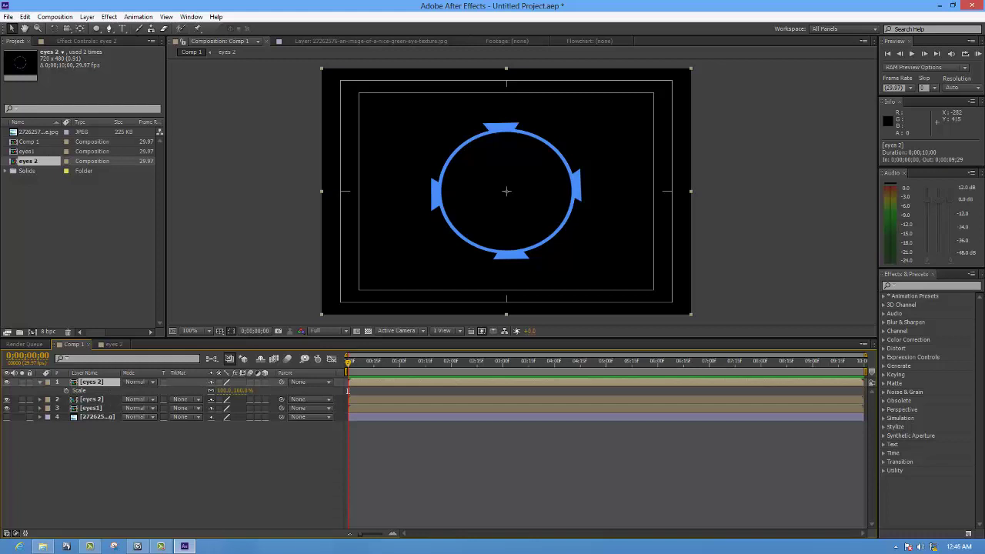
left_click_drag(235, 390, 223, 390)
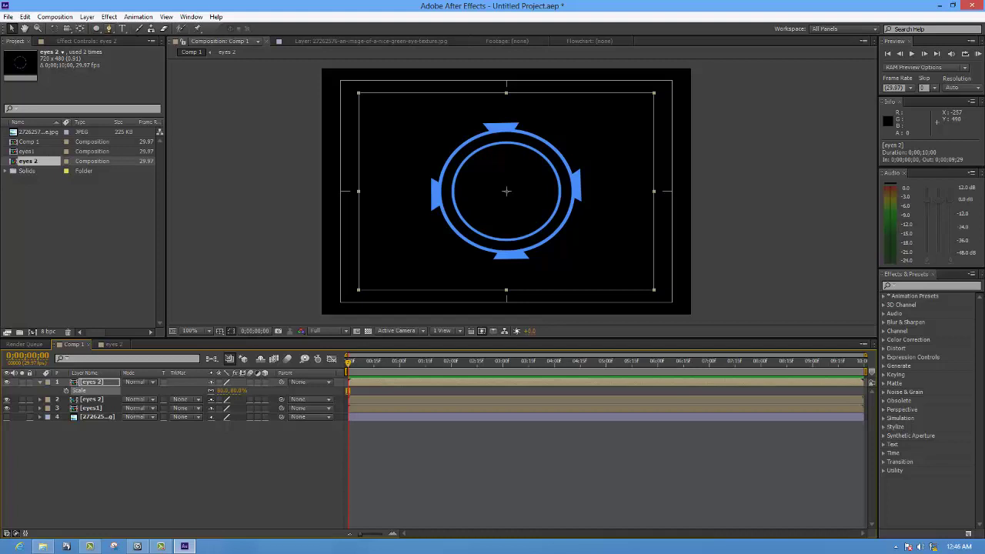
left_click(96, 28)
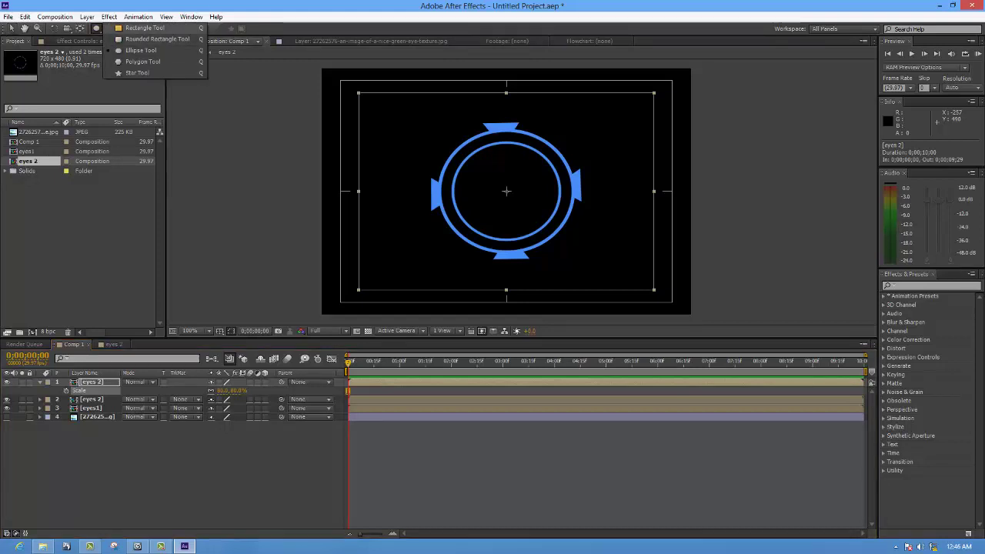
Draw a rectangle mask over the left half of the 80% eyes 2 copy
left_click(145, 27)
mouse_move(426, 80)
left_mouse_down()
mouse_move(500, 149)
mouse_move(506, 311)
left_mouse_up()
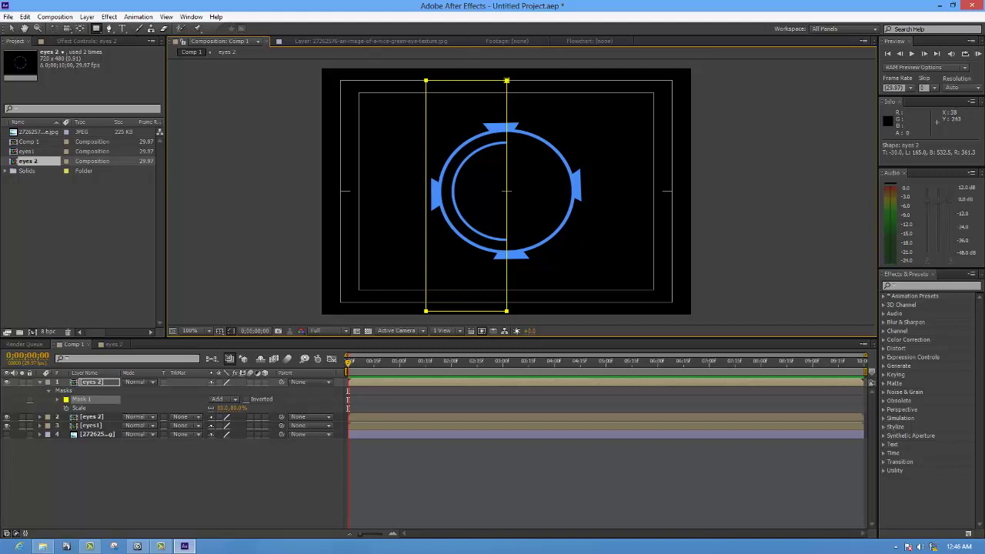
Draw a second rectangle mask on eyes 2, with Mask 1 on Subtract and Mask 2 on Intersect
left_click_drag(340, 190, 574, 272)
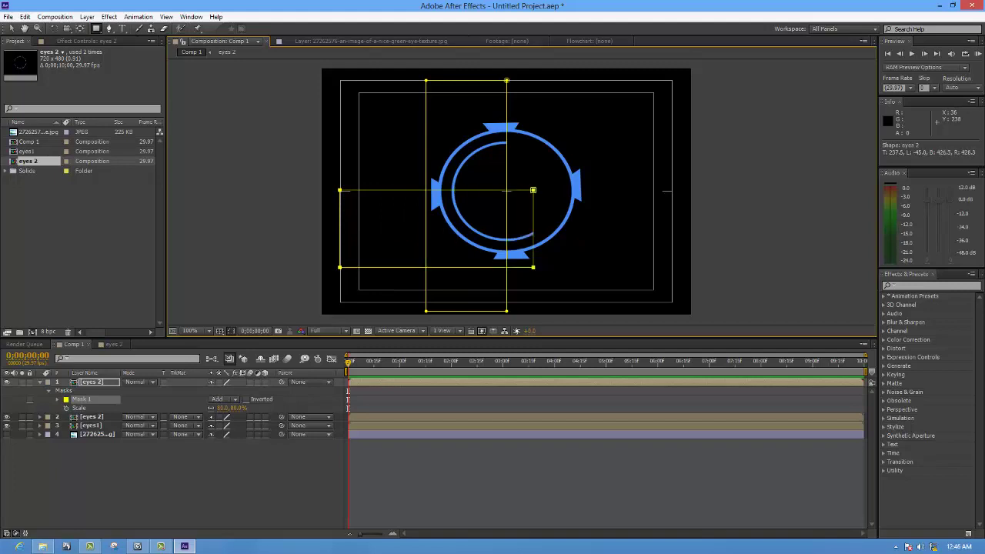
left_click_drag(575, 190, 675, 191)
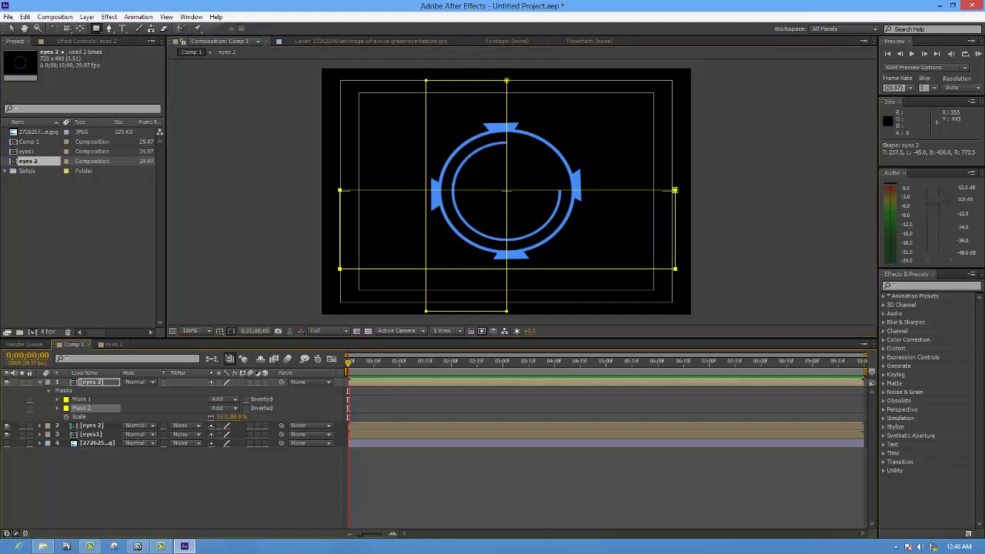
left_click(225, 398)
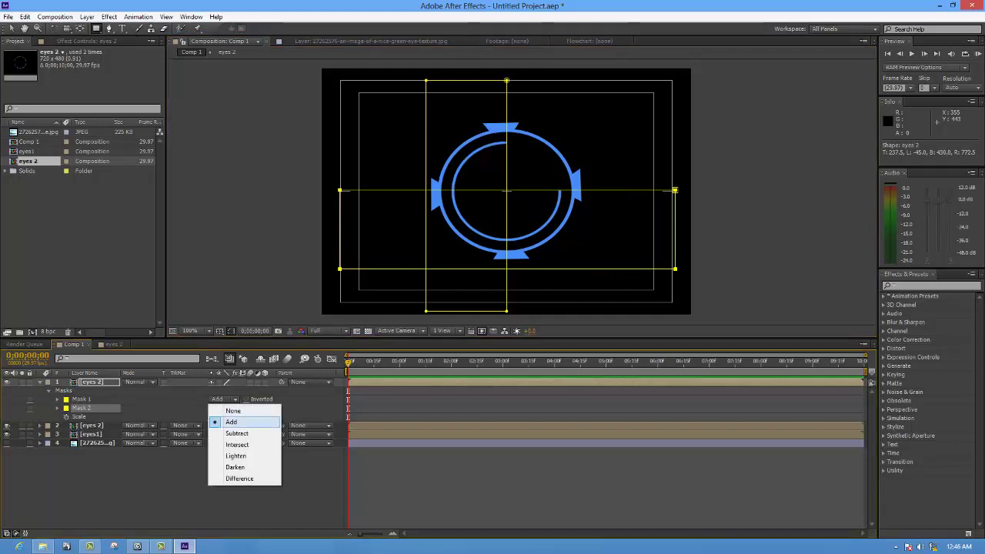
left_click(231, 436)
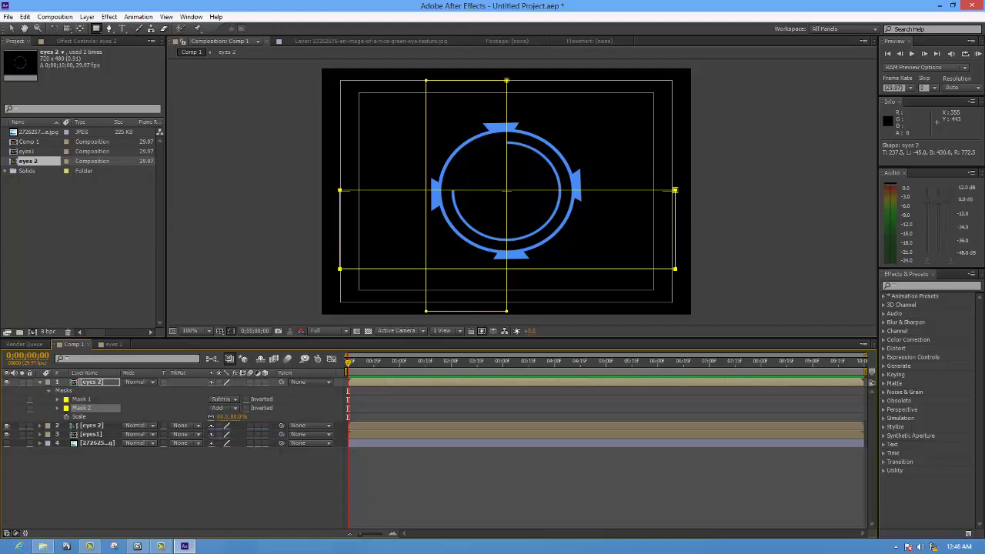
left_click(223, 408)
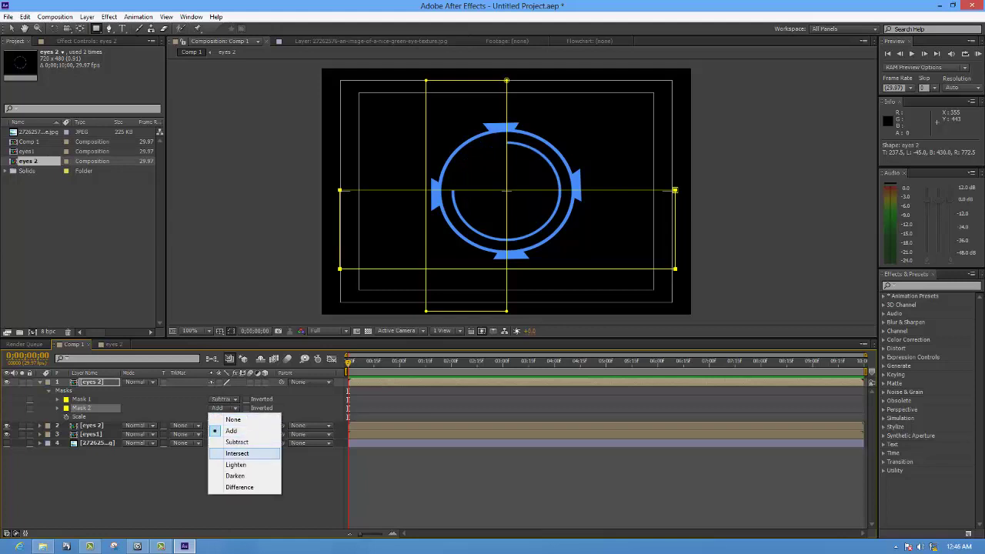
left_click(237, 454)
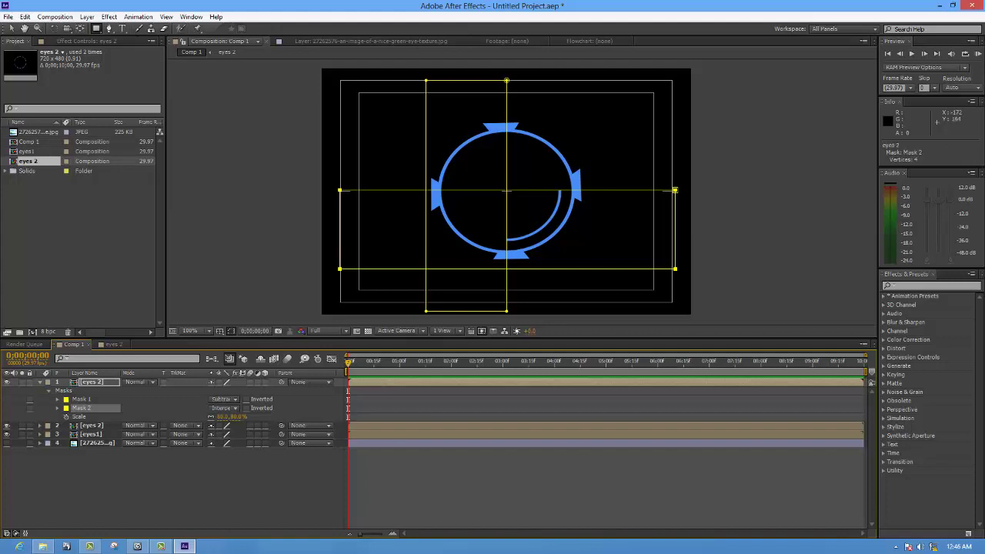
Reshape Mask 2 into a lower horizontal band, then collapse the mask properties
key("q")
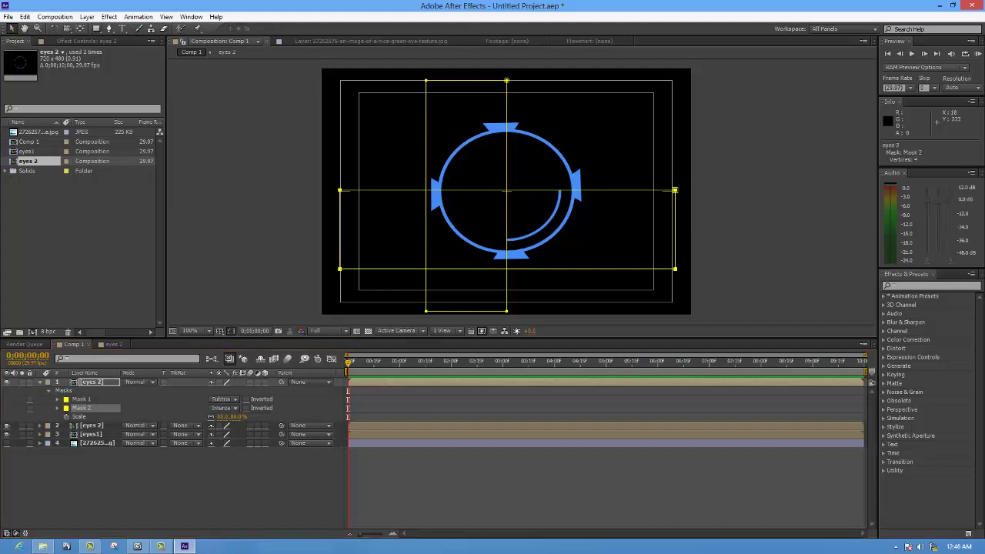
mouse_move(331, 183)
left_mouse_down()
mouse_move(696, 204)
mouse_move(675, 216)
left_mouse_up()
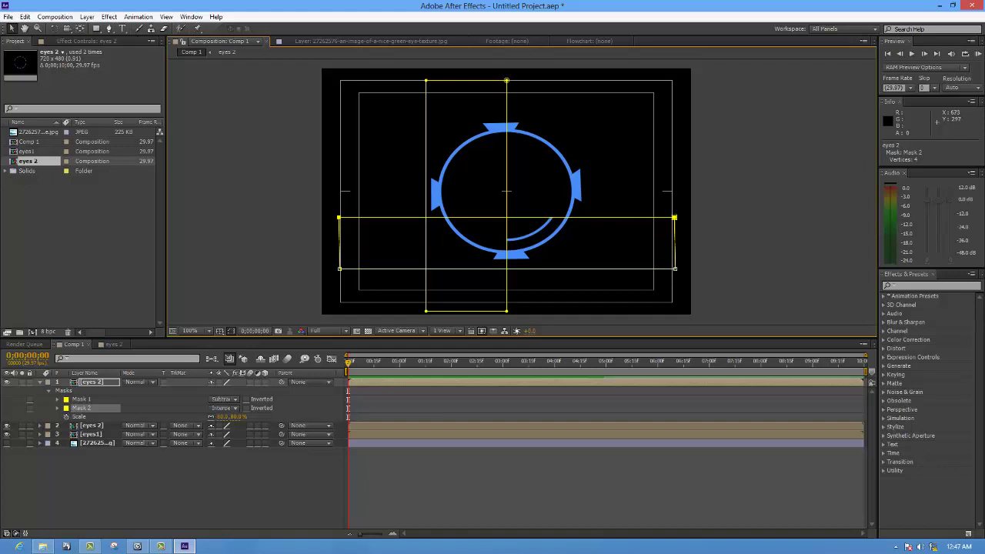
left_click_drag(674, 217, 674, 221)
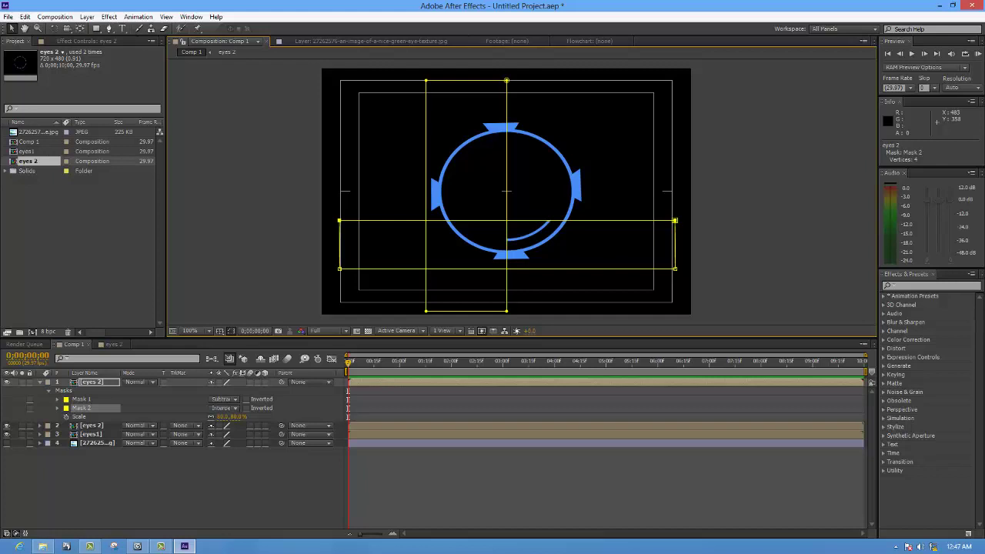
key("m")
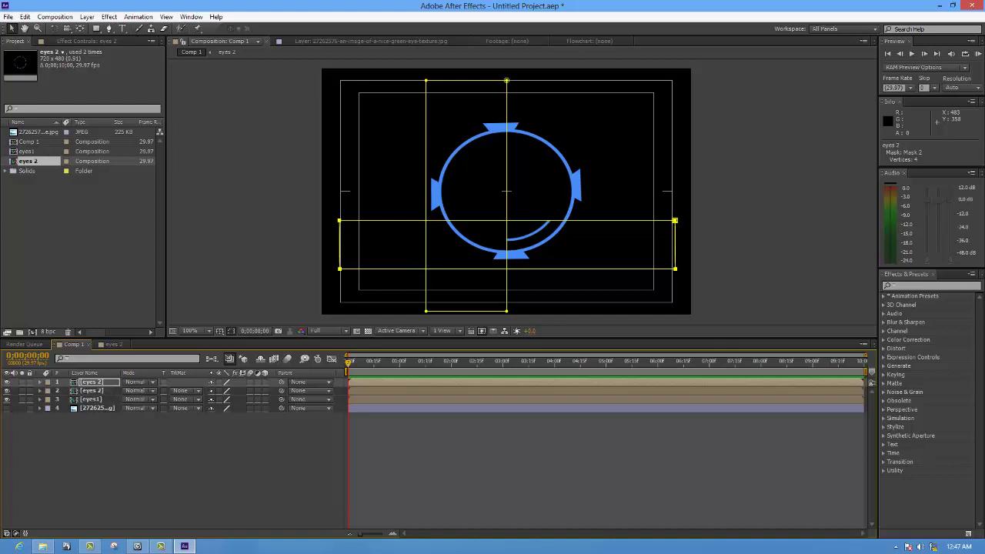
Undo a trial rotation of eyes 2 and rename the arc layer to eyes 3
key("r")
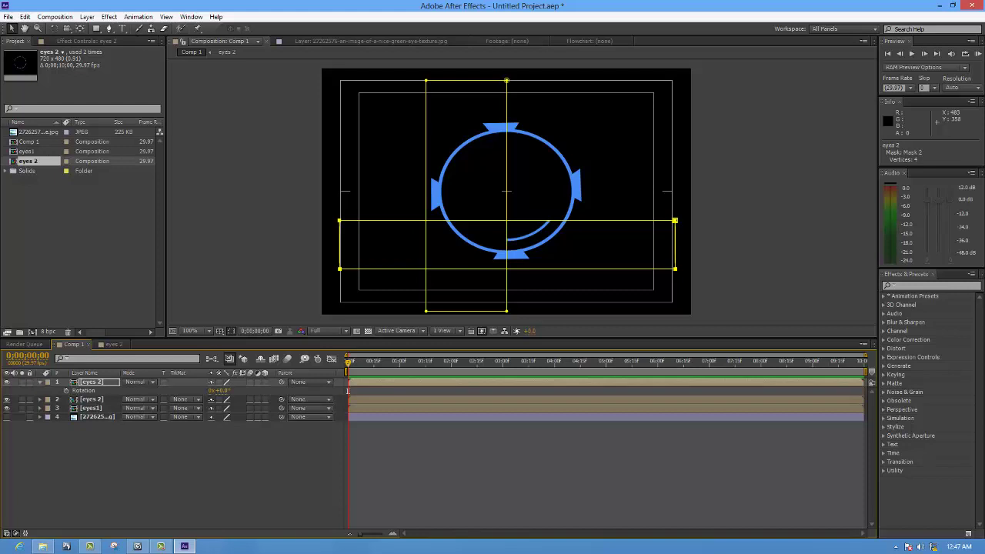
left_click_drag(219, 390, 247, 390)
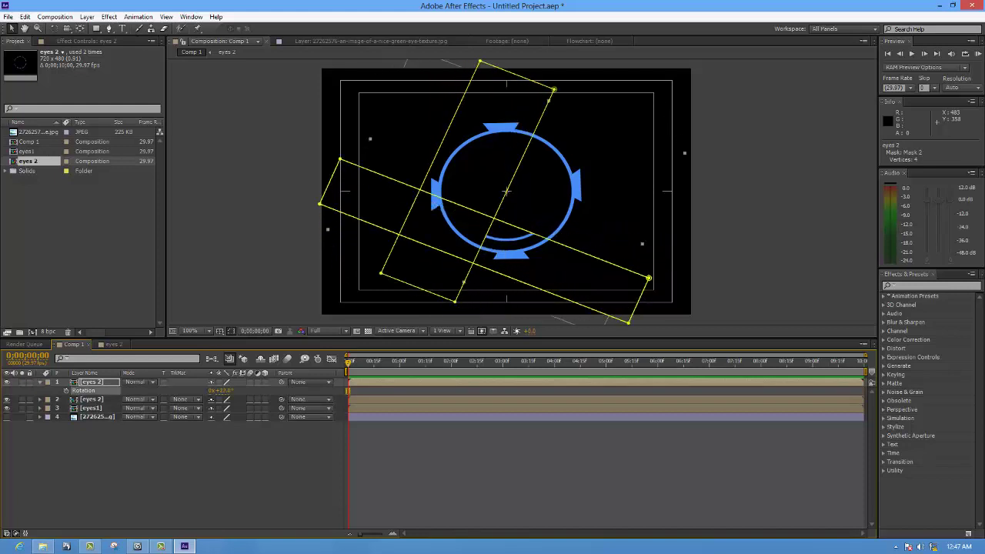
key("ctrl+z")
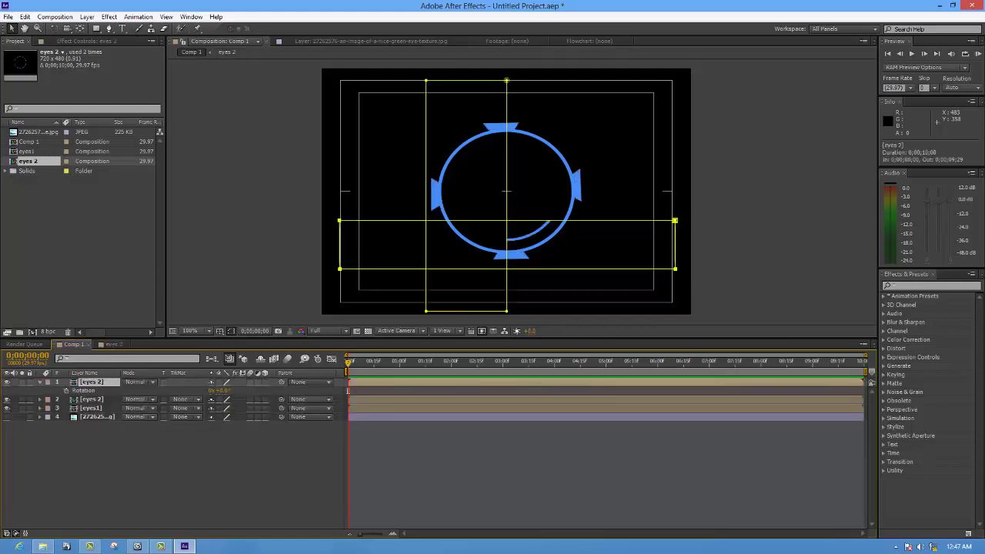
double_click(93, 381)
left_click(73, 344)
key("Return")
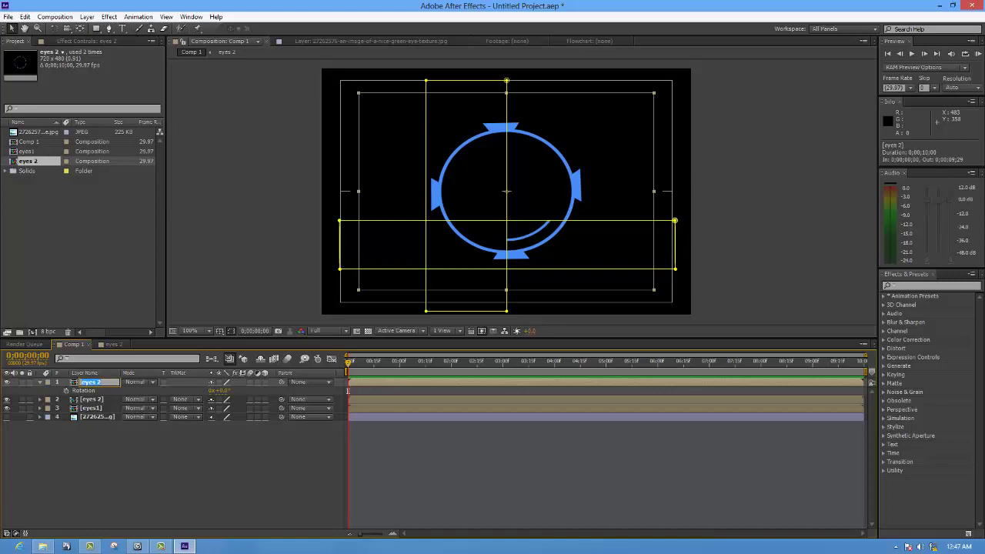
left_click(100, 382)
type("3")
key("Return")
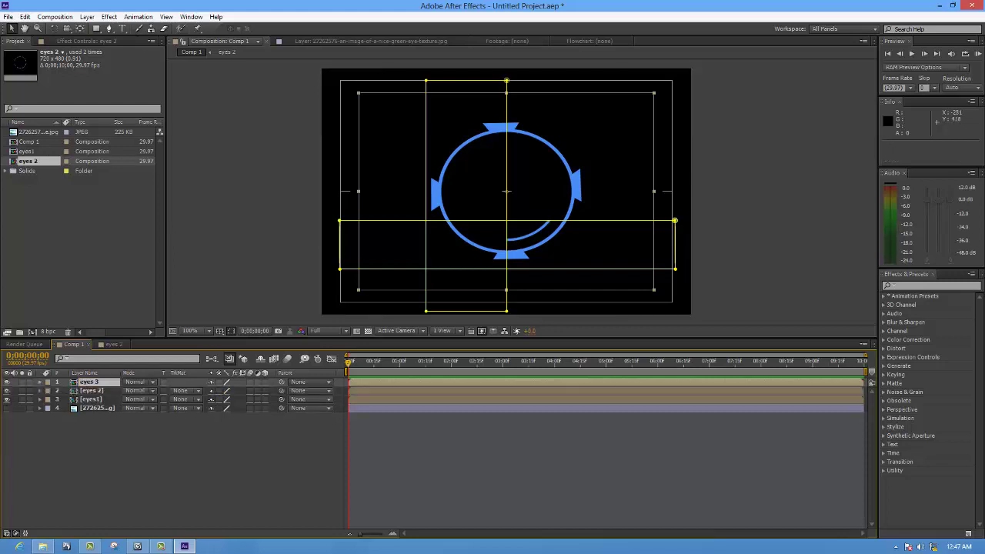
Duplicate eyes 3 as eyes 4 and rotate it to a new angle
key("ctrl+d")
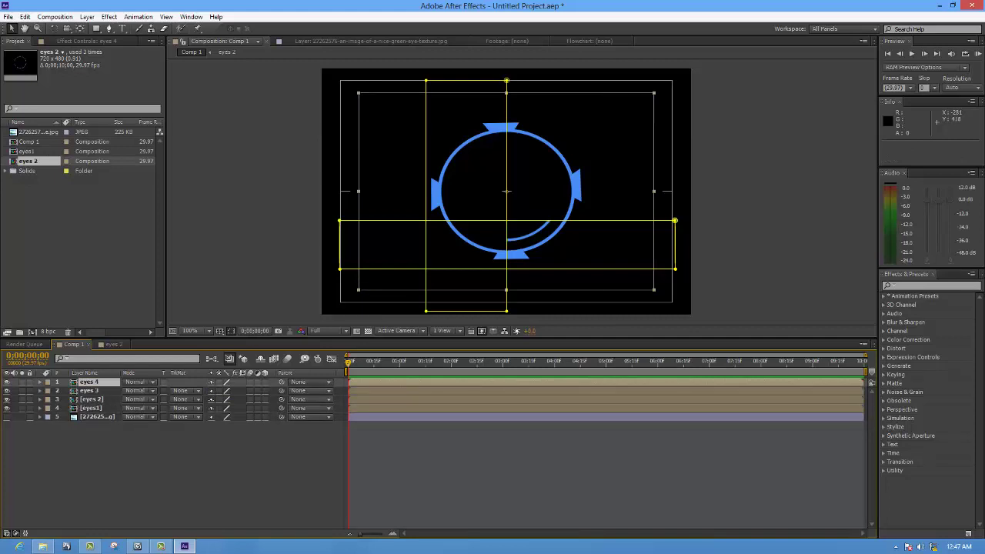
key("r")
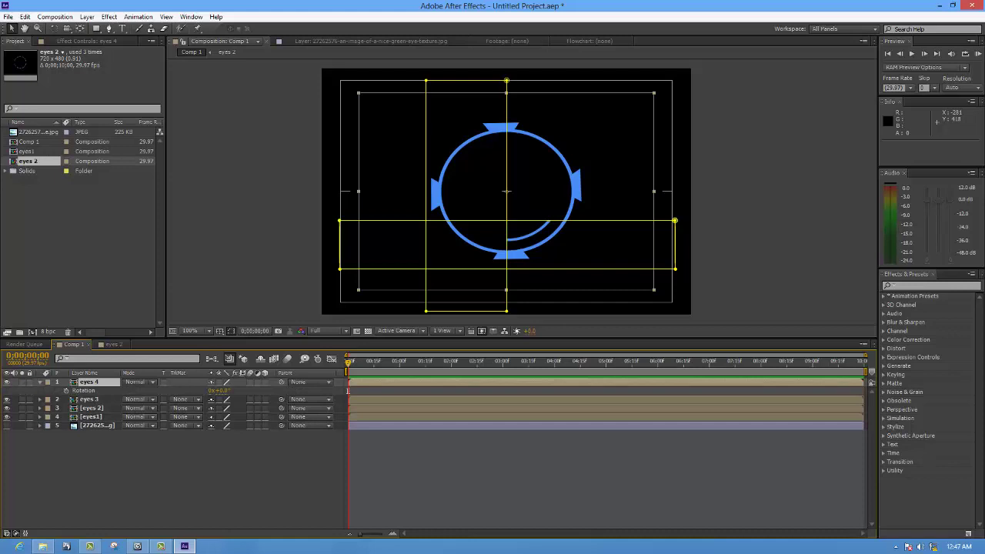
left_click_drag(218, 390, 240, 390)
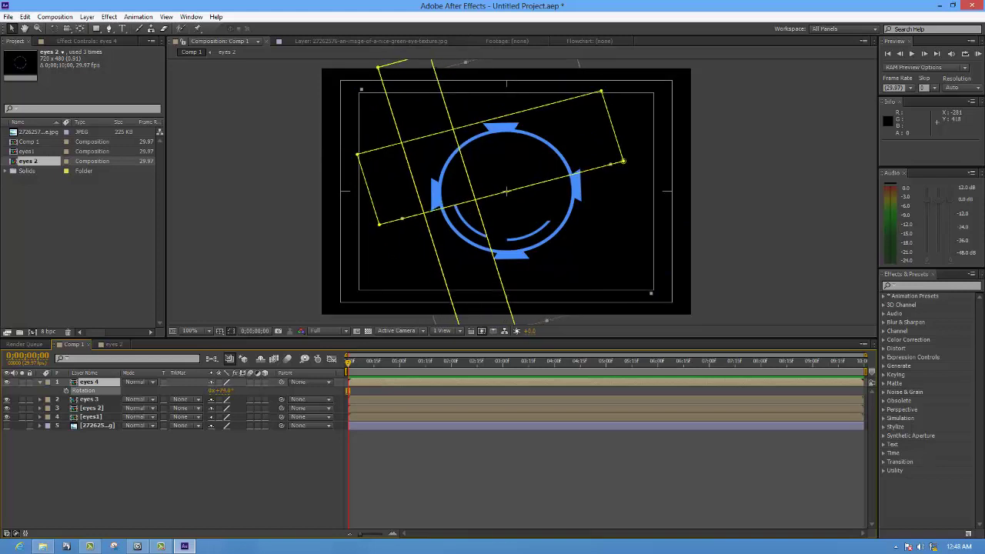
key("Return")
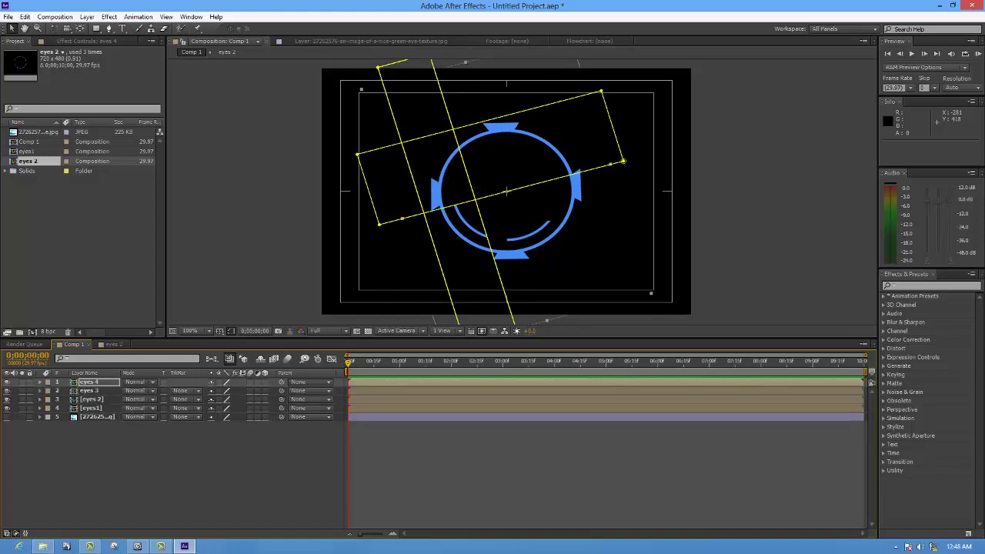
Duplicate eyes 4 as eyes 5, rotate it to 155°, and show rulers
key("ctrl+d")
key("r")
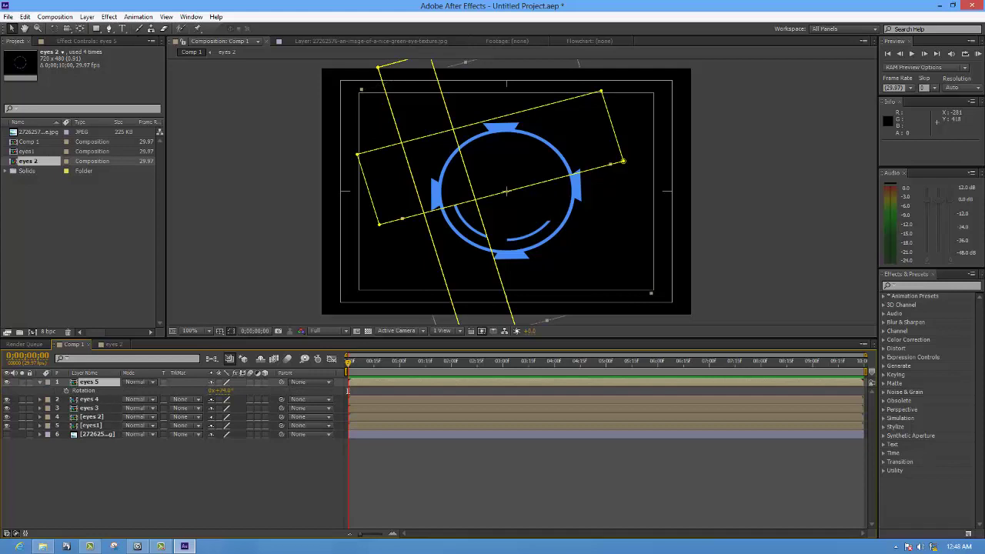
left_click_drag(219, 390, 318, 390)
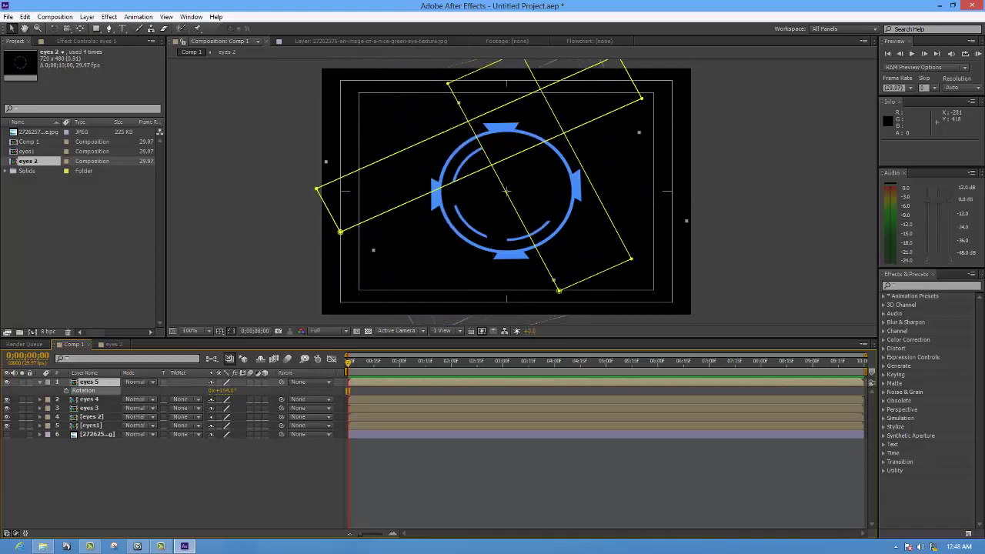
left_click_drag(319, 391, 317, 390)
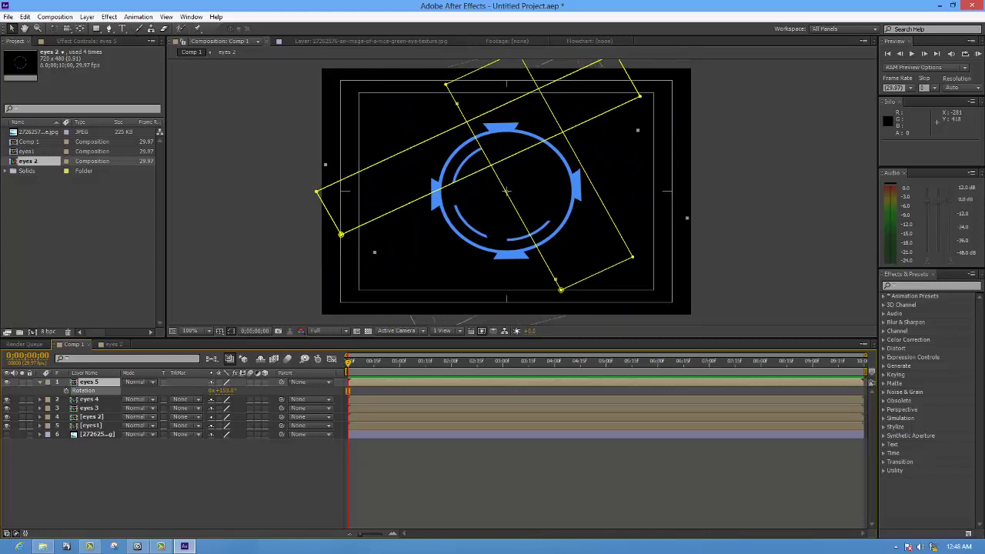
key("Return")
key("r")
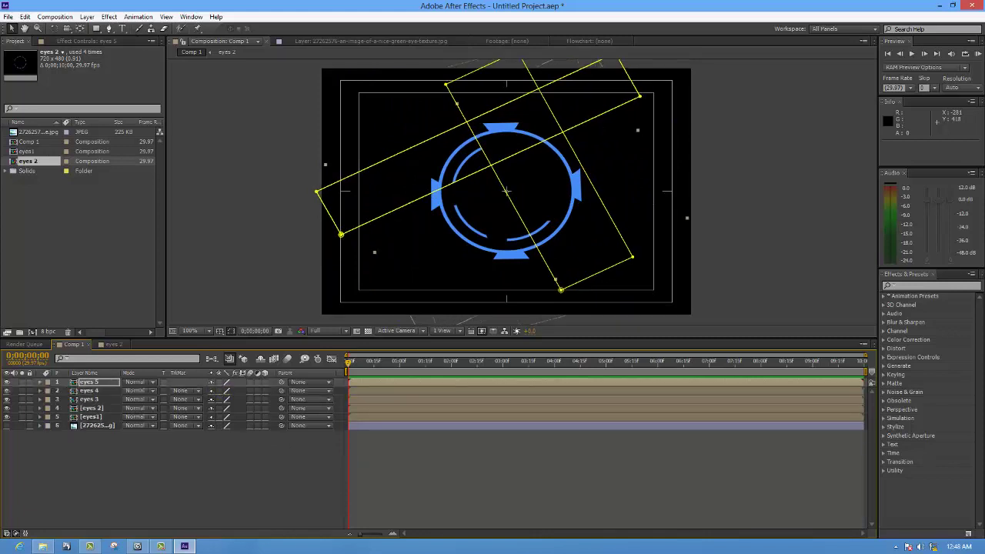
key("ctrl+r")
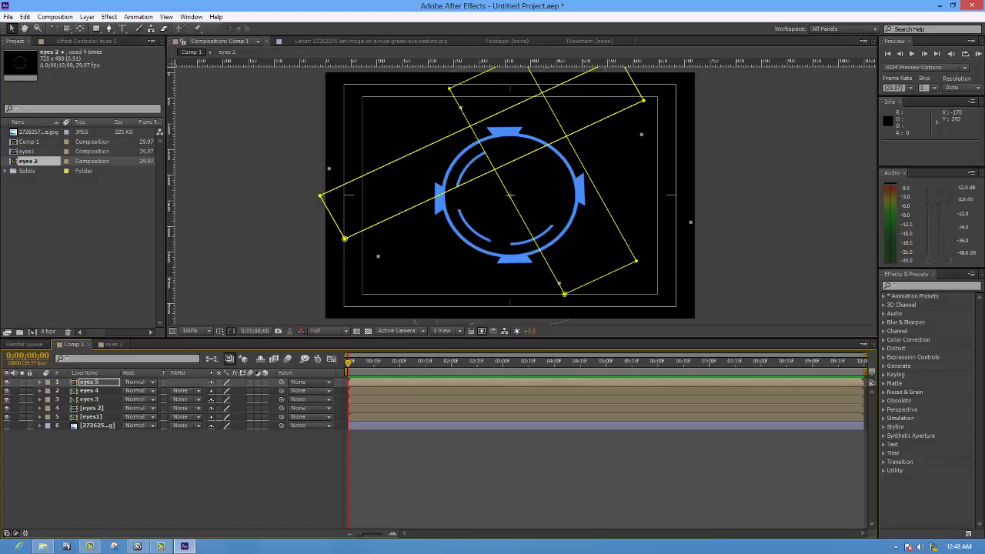
Duplicate eyes 5 as eyes 6 rotated about 247°, then select eyes 3 through eyes 6
key("ctrl+d")
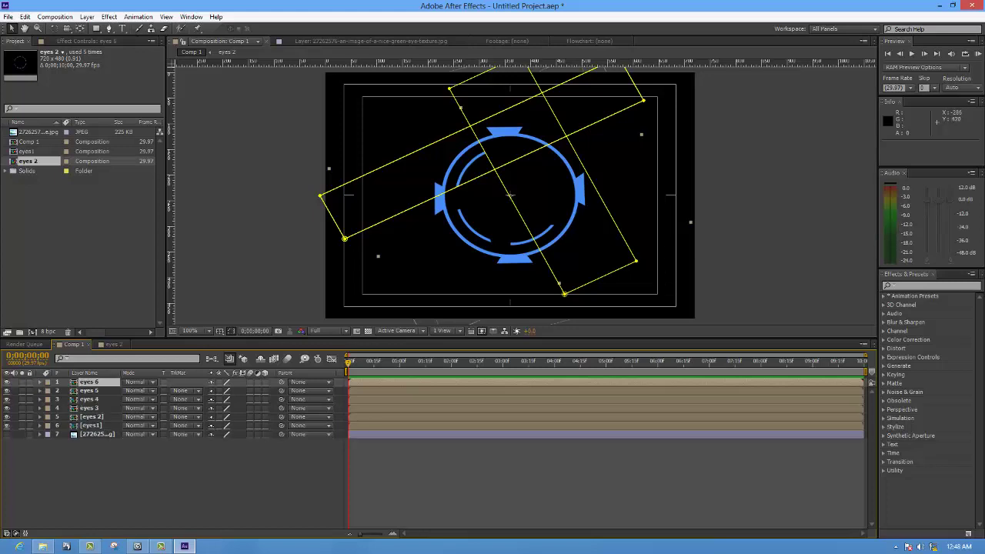
key("r")
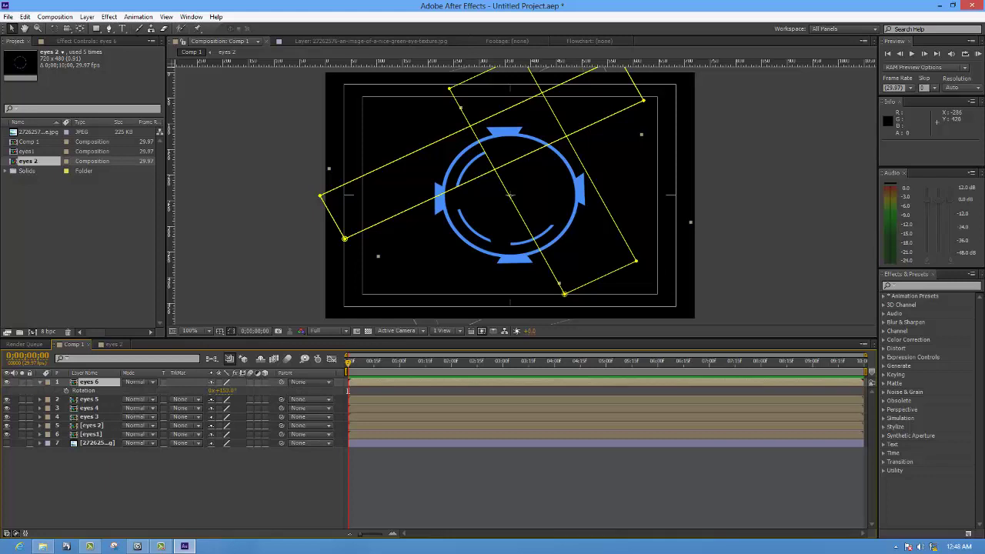
left_click_drag(223, 390, 299, 390)
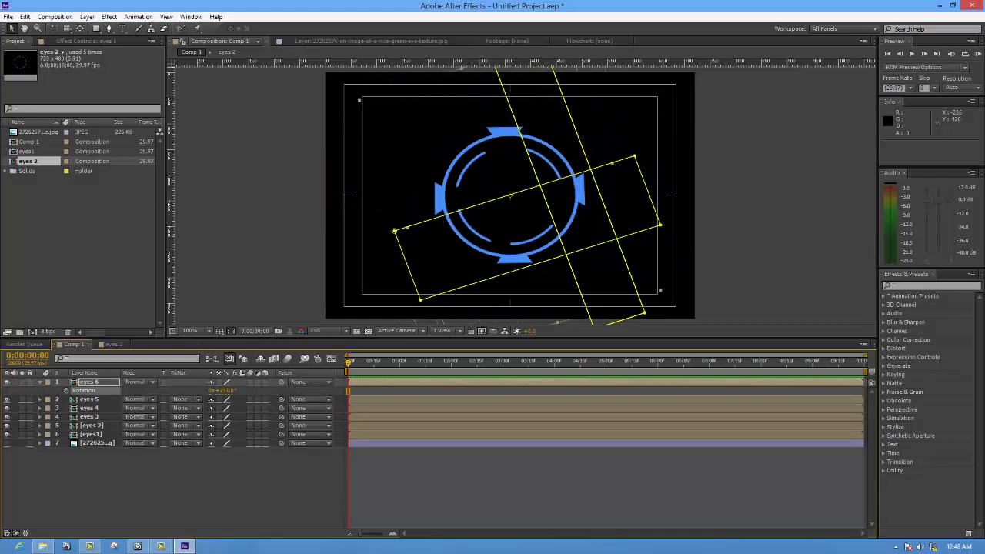
key("r")
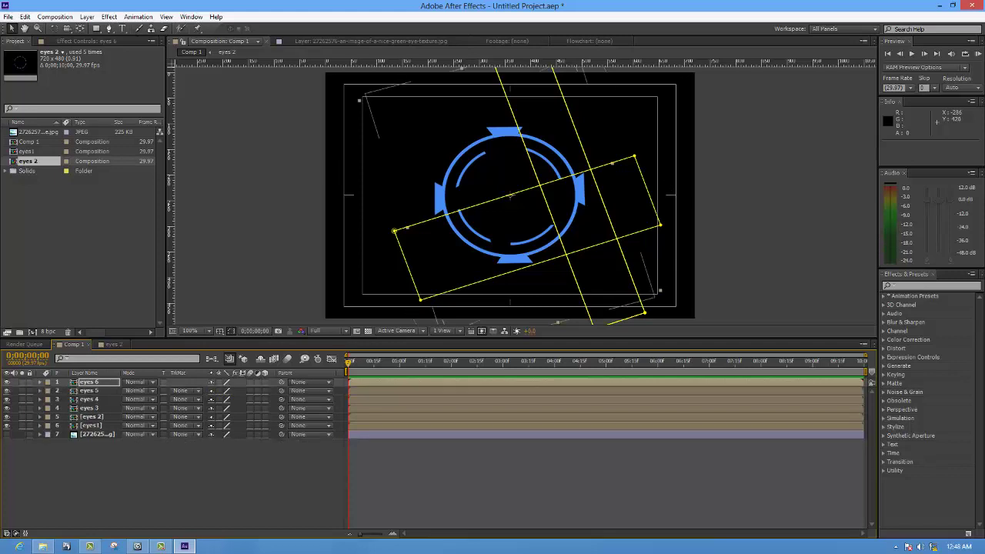
left_click(89, 408, "shift")
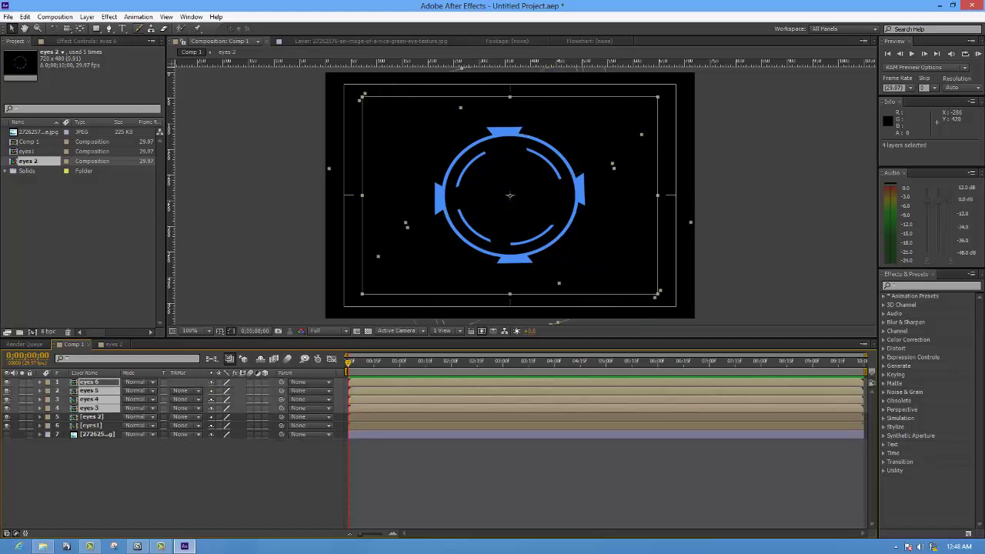
Pre-compose the selected eyes 3–6 layers into a composition named eyes 3
left_click(87, 16)
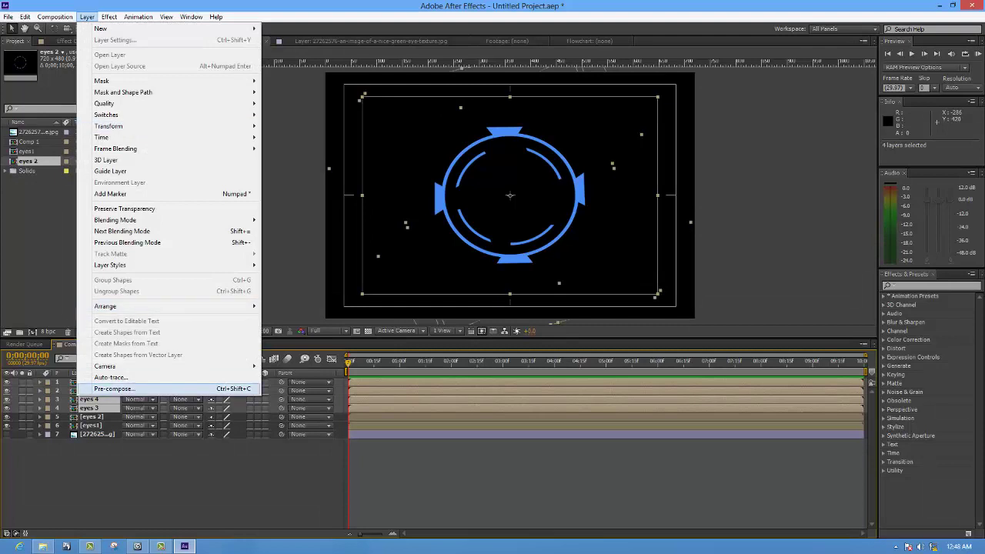
left_click(113, 388)
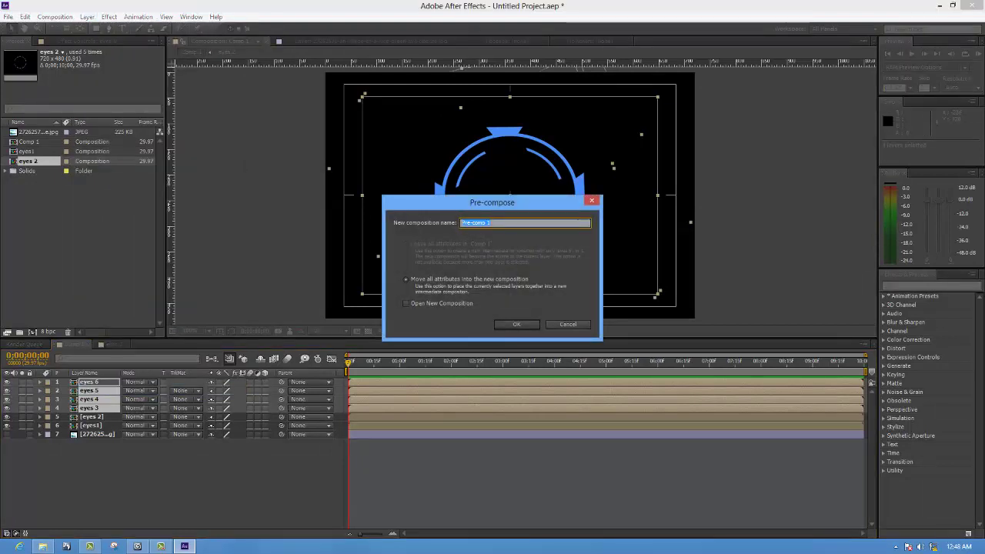
type("eyes 3")
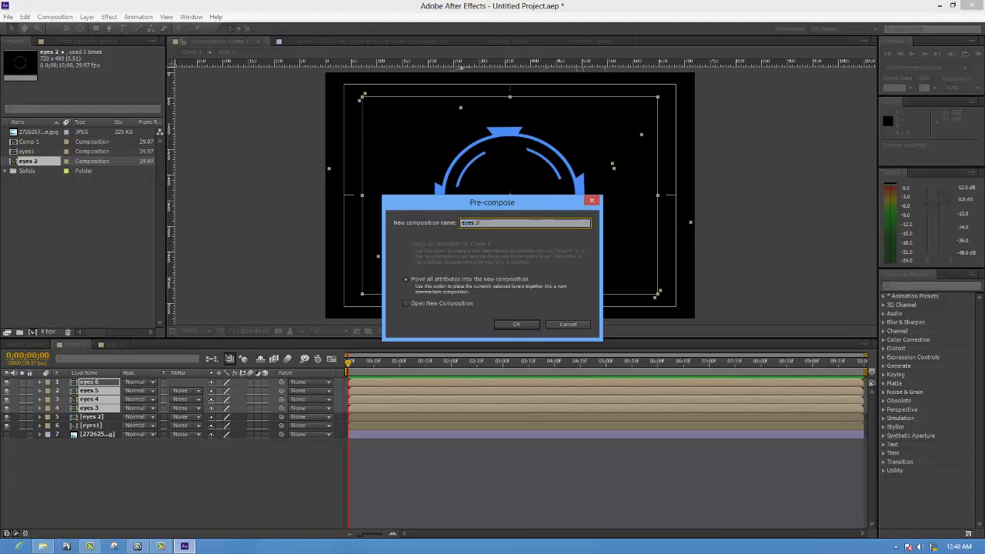
left_click(516, 324)
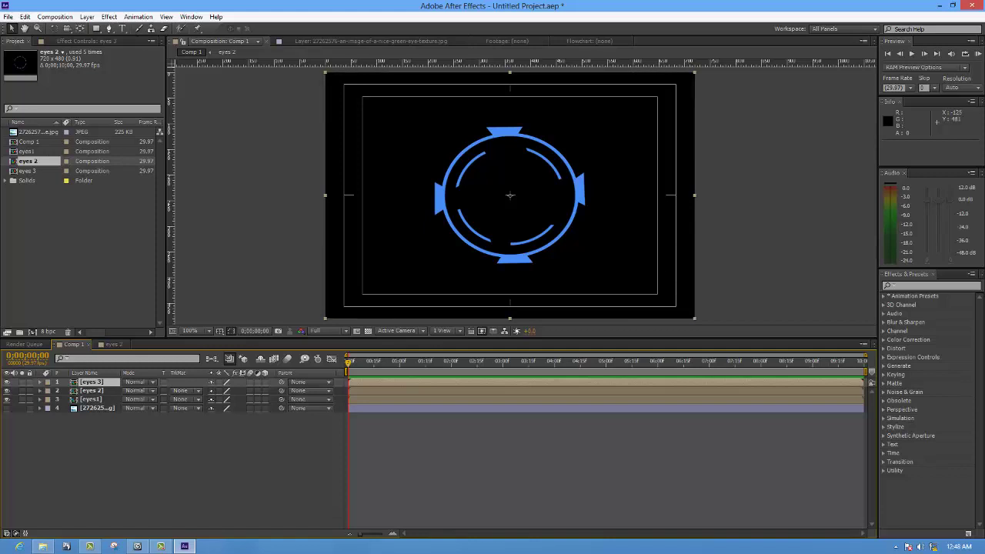
Duplicate eyes 2 and scale the copy down to sit inside the original ring
left_click(91, 399)
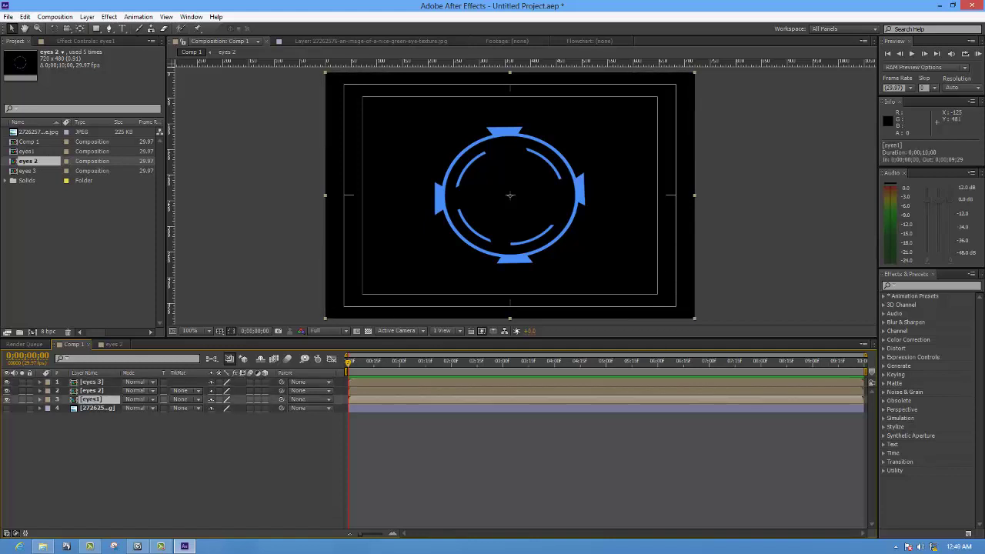
left_click(92, 391)
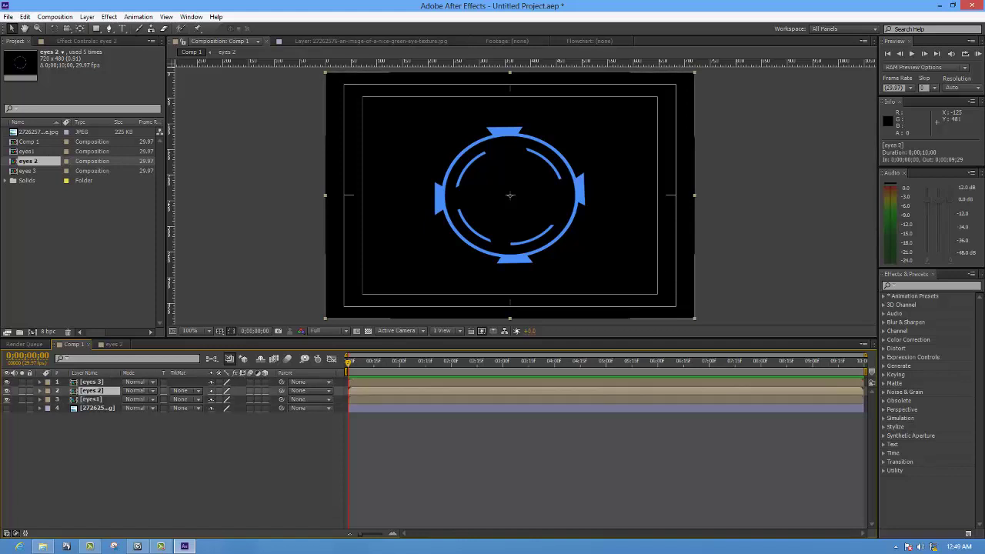
left_click(7, 391)
left_click(7, 391)
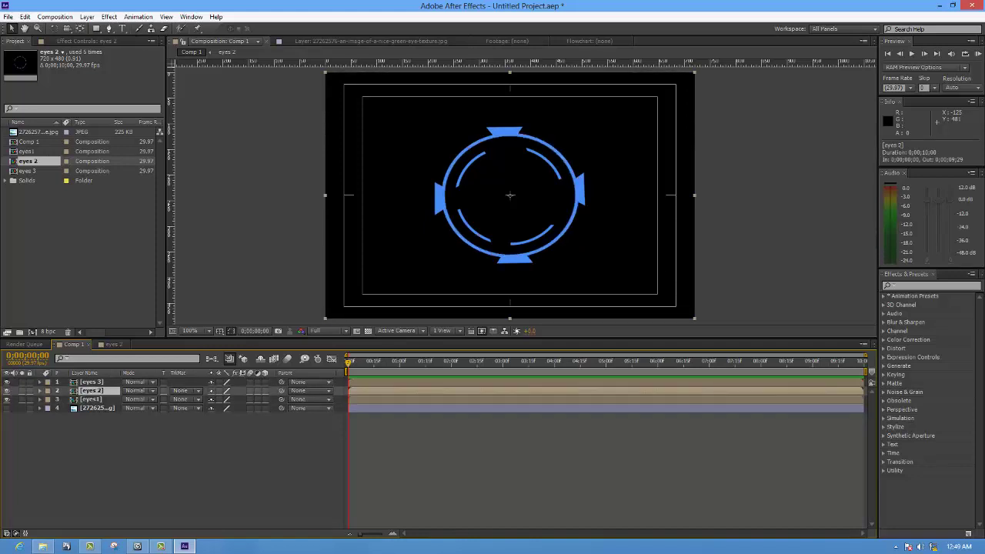
key("ctrl+d")
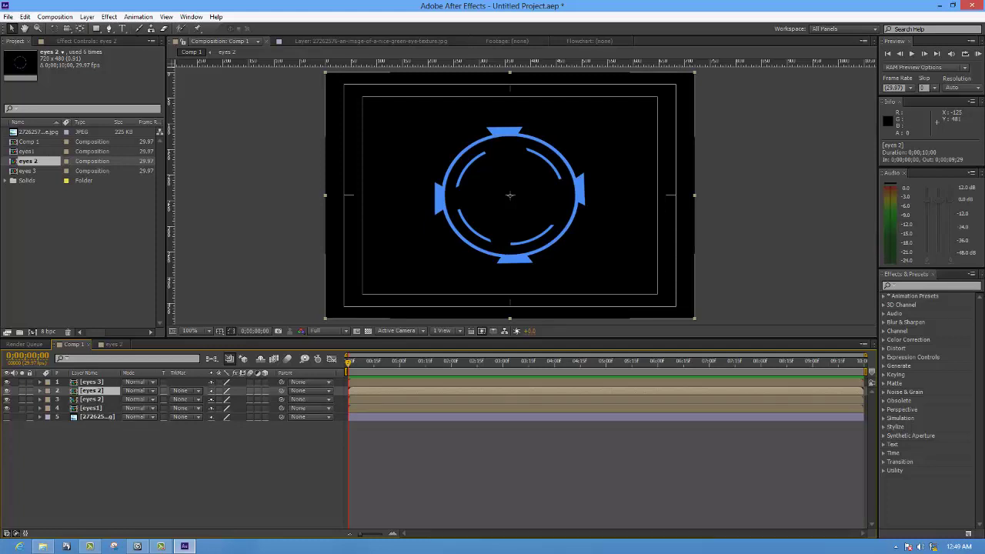
key("s")
mouse_move(231, 400)
left_mouse_down()
mouse_move(192, 399)
mouse_move(219, 399)
left_mouse_up()
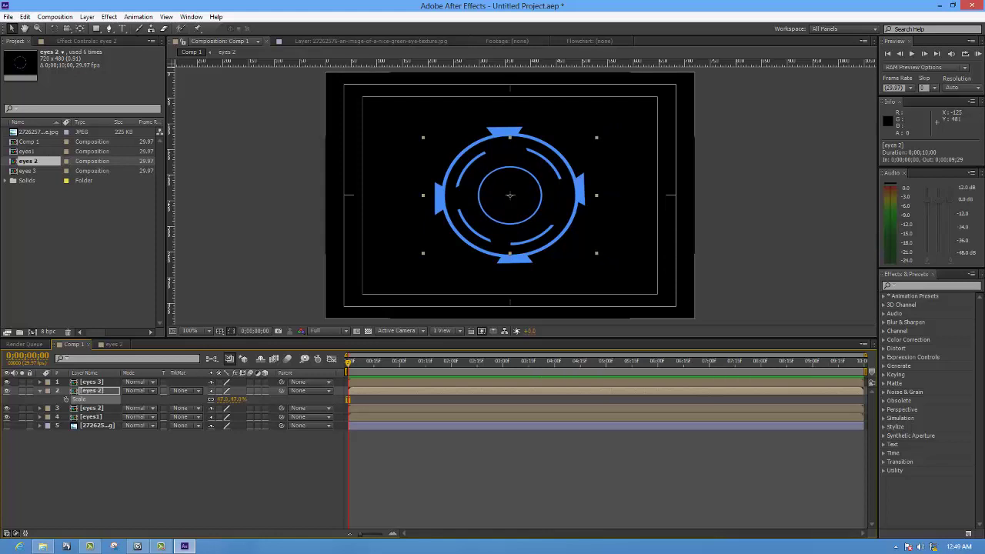
scroll(402, 192, "up", 2)
scroll(402, 192, "up", 3)
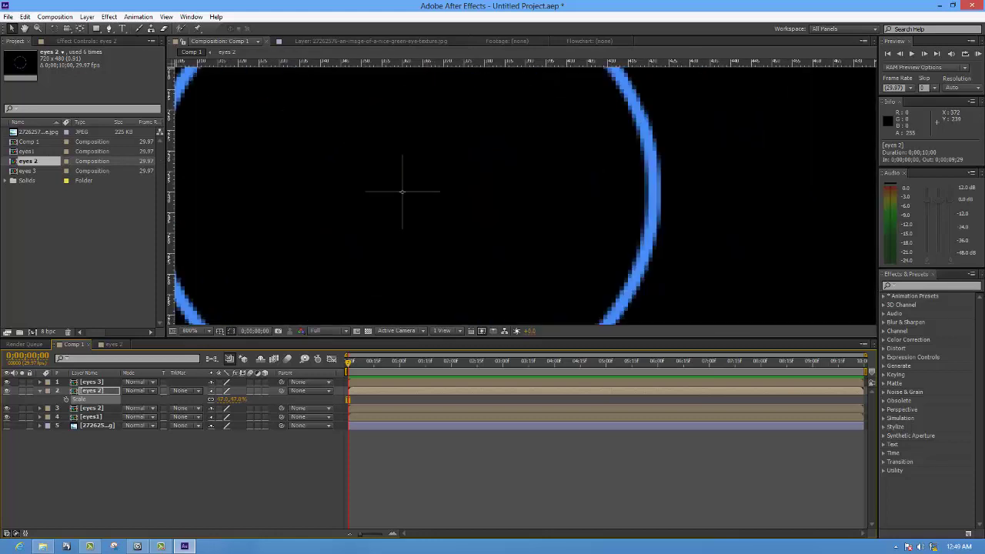
scroll(402, 191, "down", 6)
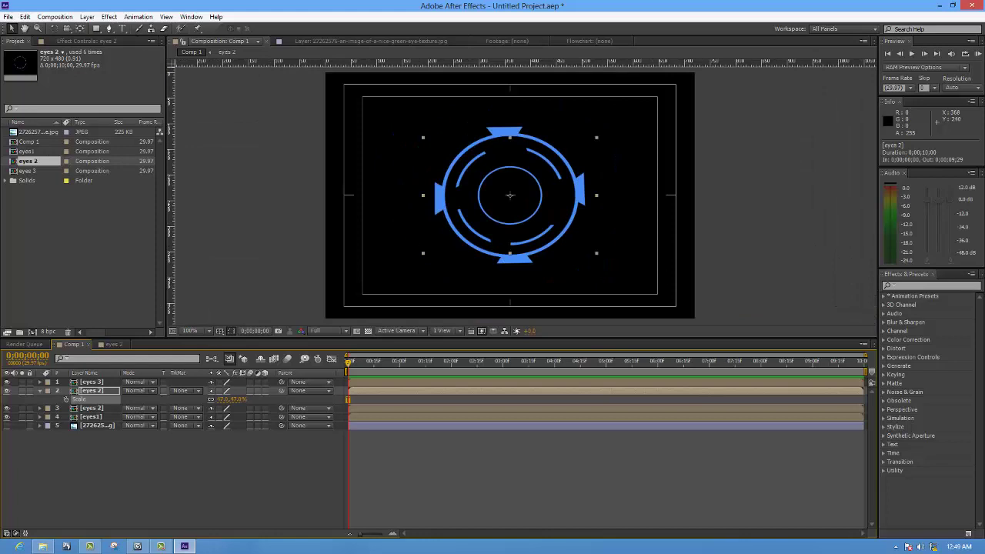
key("s")
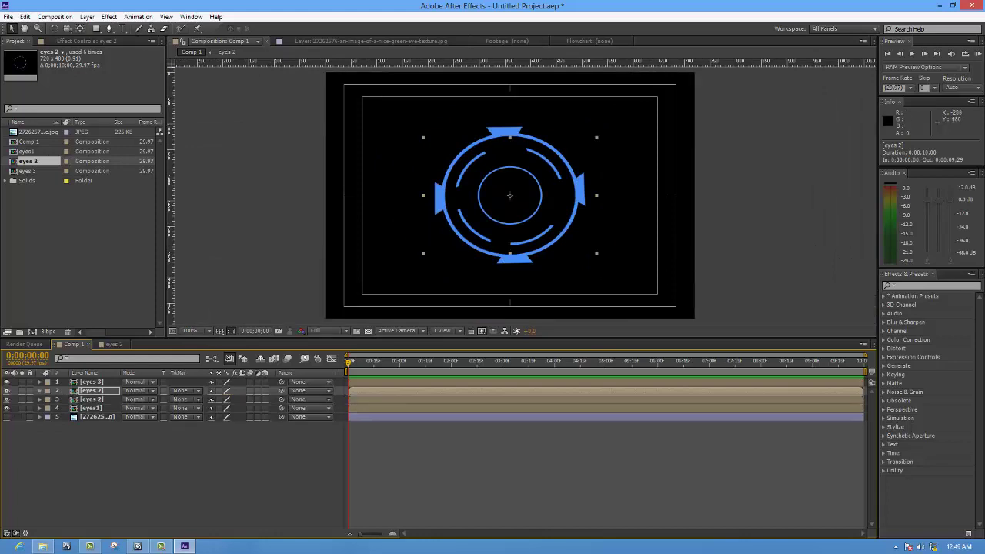
Rename the smaller copy to eyes 4 and move it to the top of the stack
double_click(92, 390)
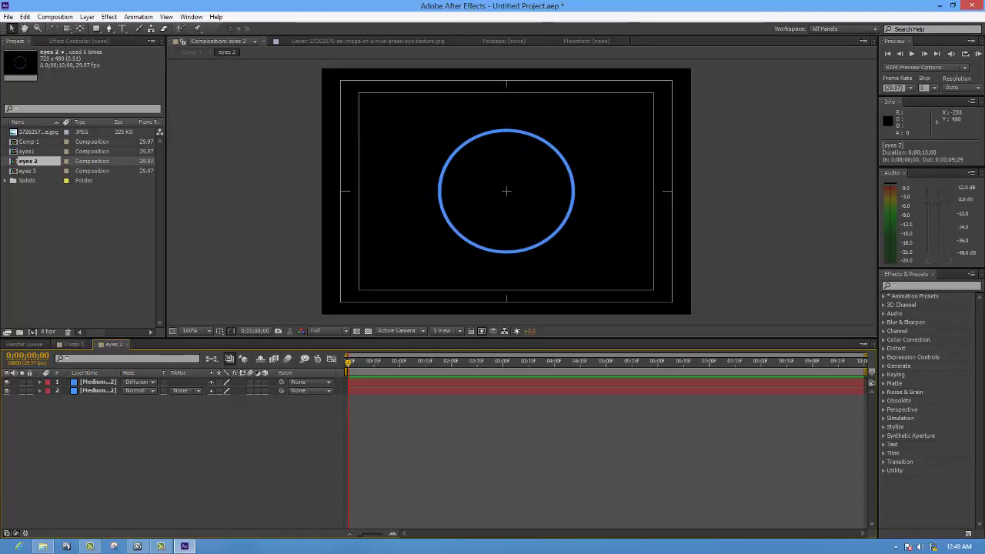
left_click(73, 344)
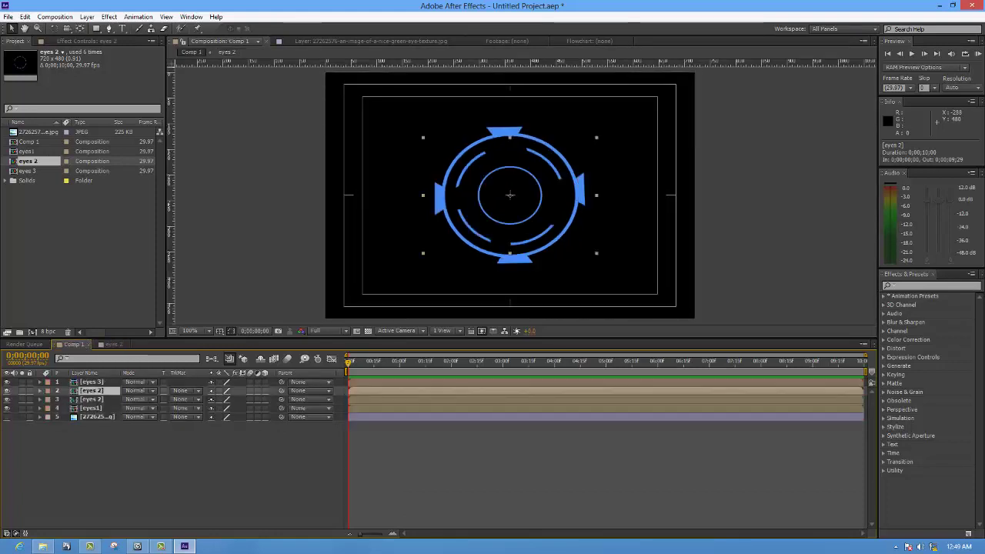
key("Return")
left_click(100, 391)
type("4")
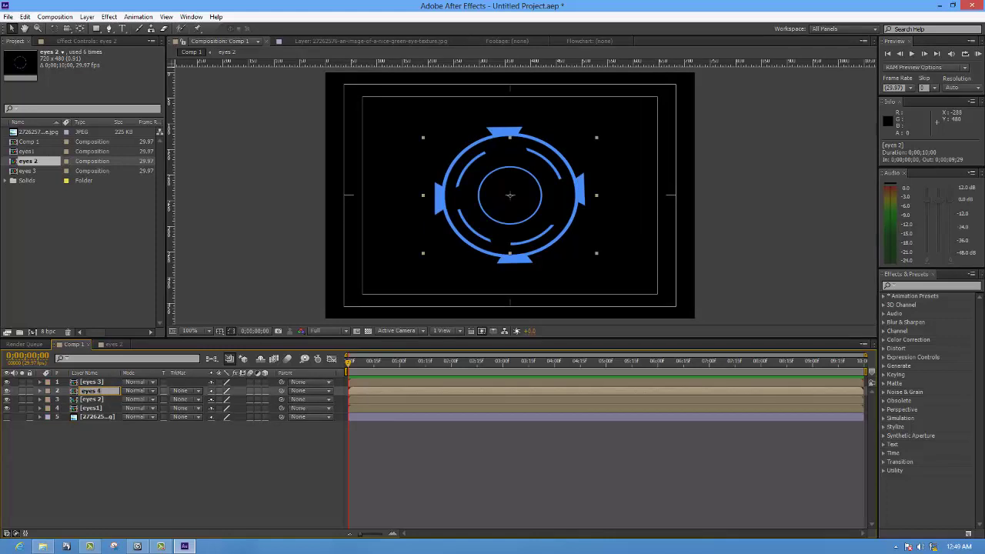
key("Return")
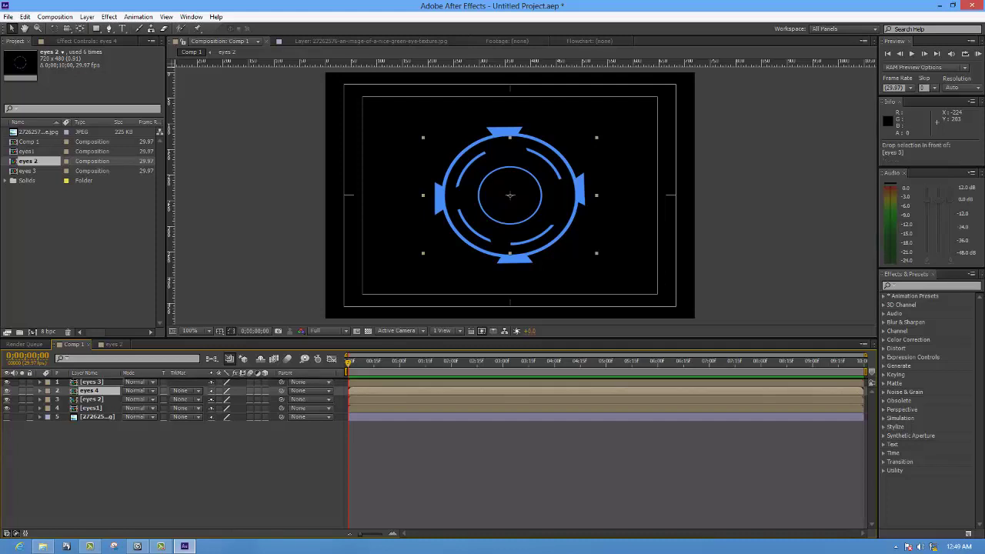
key("ctrl+bracketright")
key("F2")
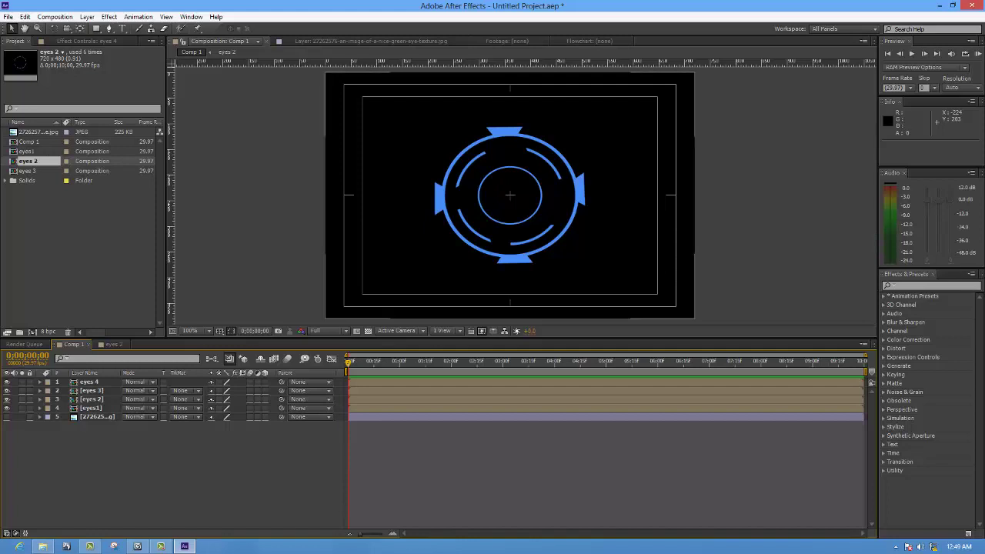
left_click(89, 382)
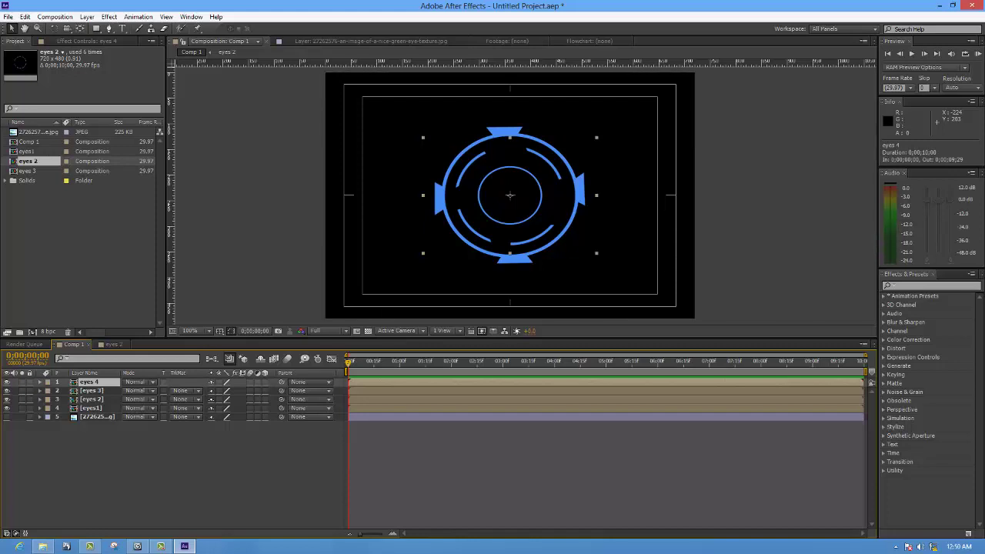
Add a new Medium Royal Blue solid masked to a small rectangle at the top-left corner
right_click(108, 433)
mouse_move(154, 325)
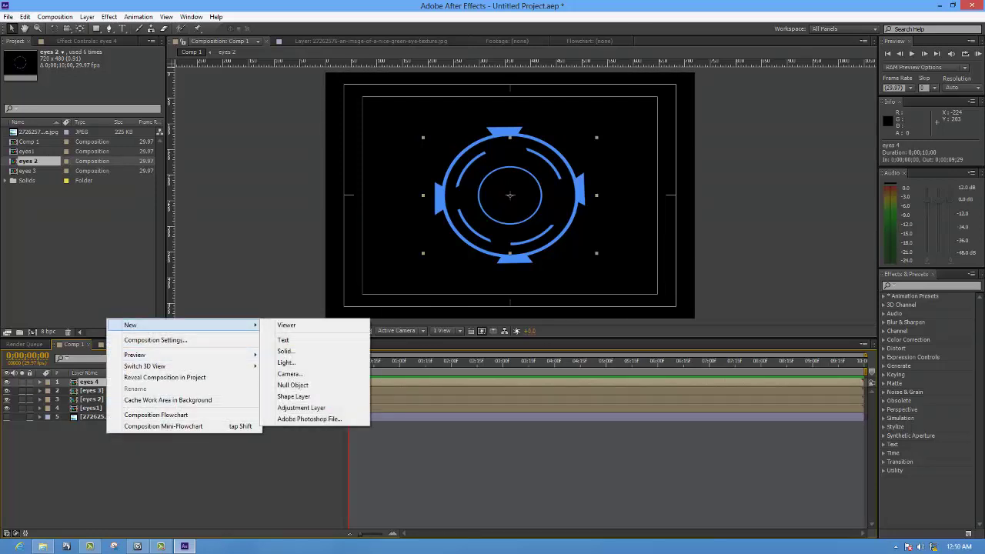
left_click(285, 351)
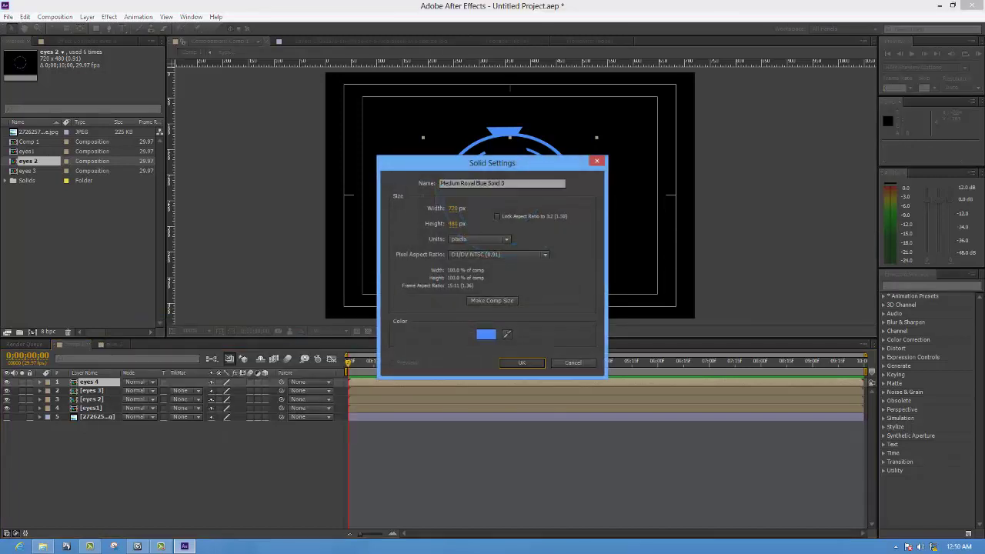
left_click(521, 363)
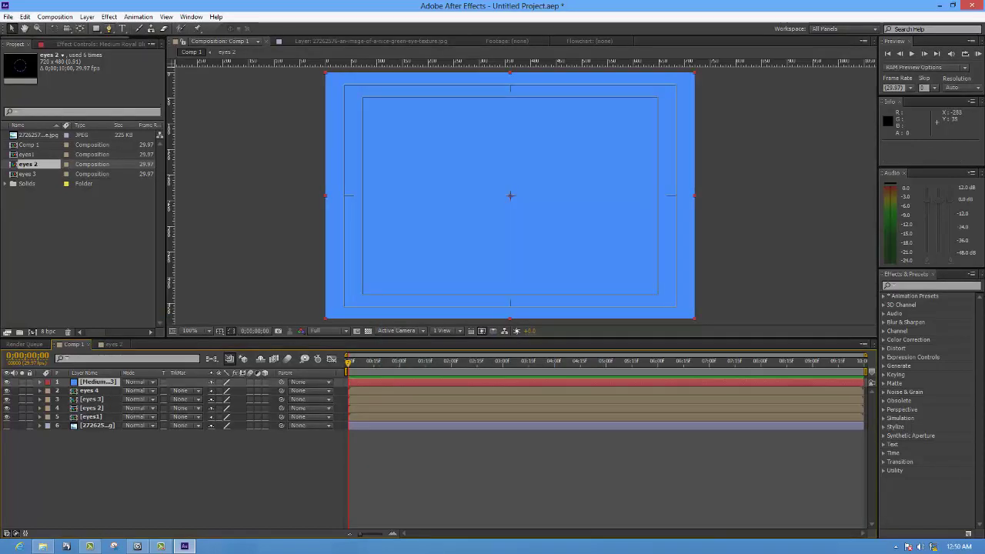
left_click(96, 28)
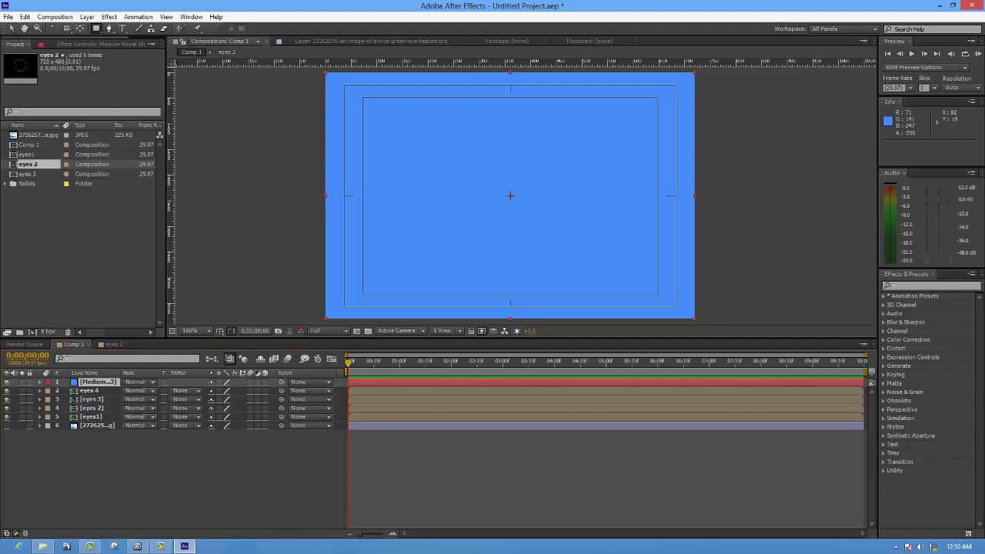
mouse_move(326, 73)
left_mouse_down()
mouse_move(512, 259)
mouse_move(472, 117)
mouse_move(334, 88)
left_mouse_up()
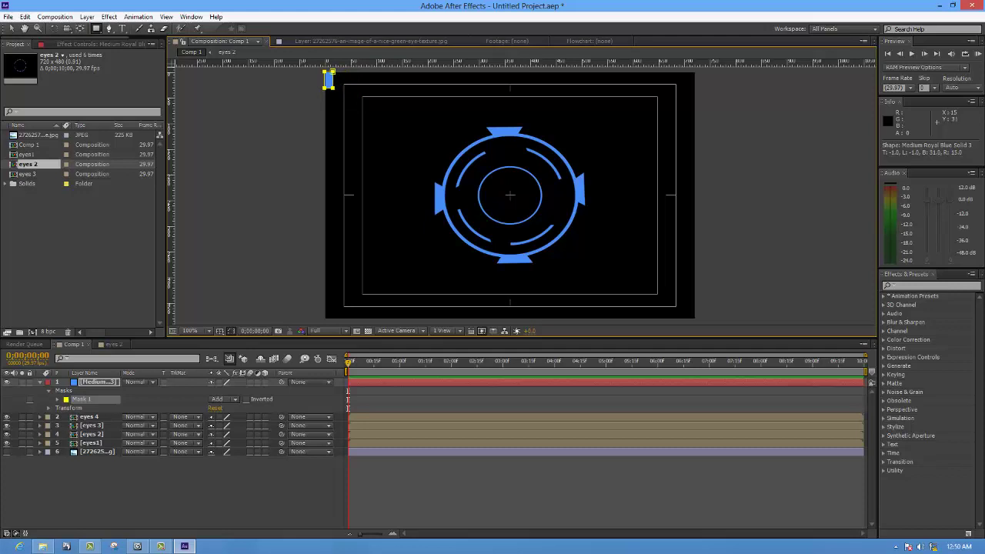
Move the small blue rectangle up toward the top of the inner circle
left_click_drag(333, 88, 335, 87)
key("v")
left_click_drag(328, 80, 493, 164)
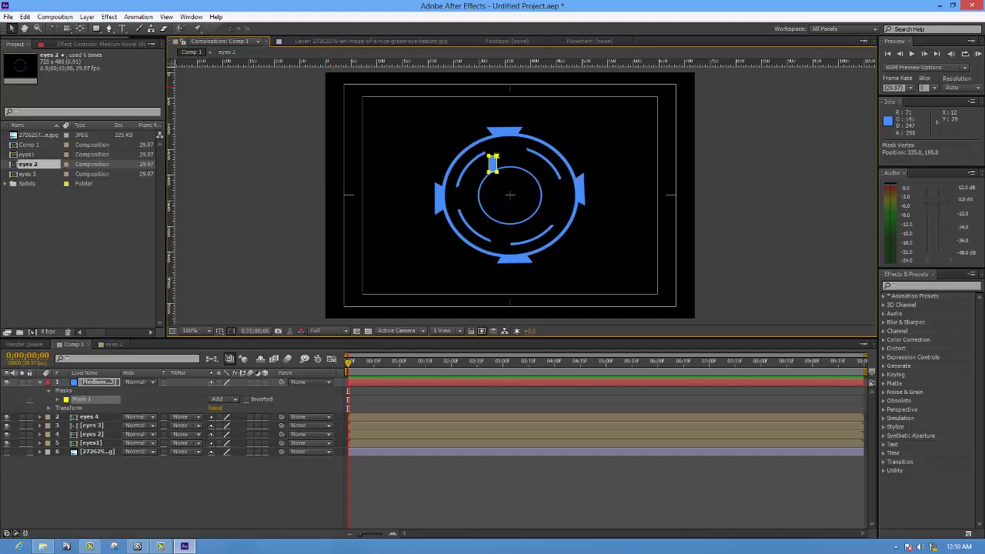
left_click_drag(493, 165, 503, 168)
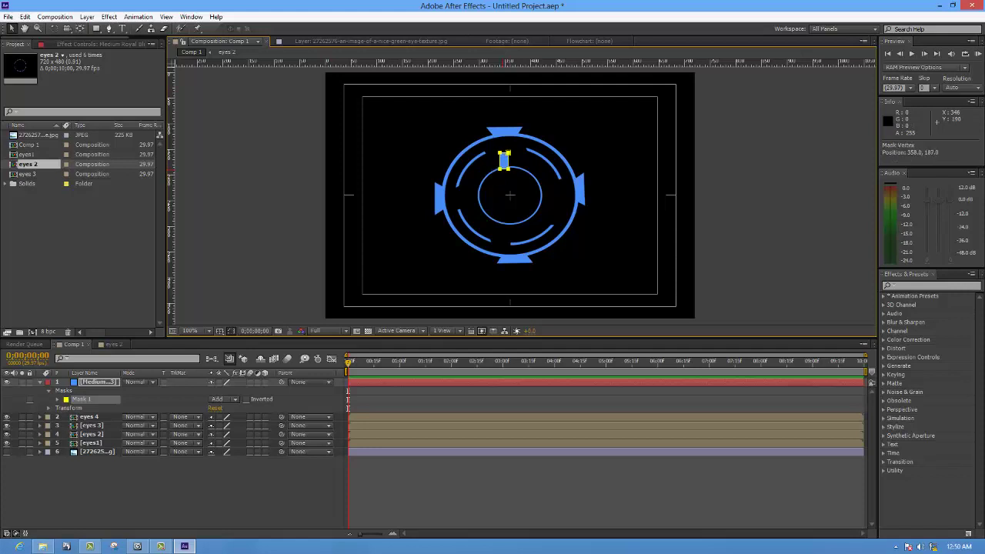
scroll(503, 168, "up", 1)
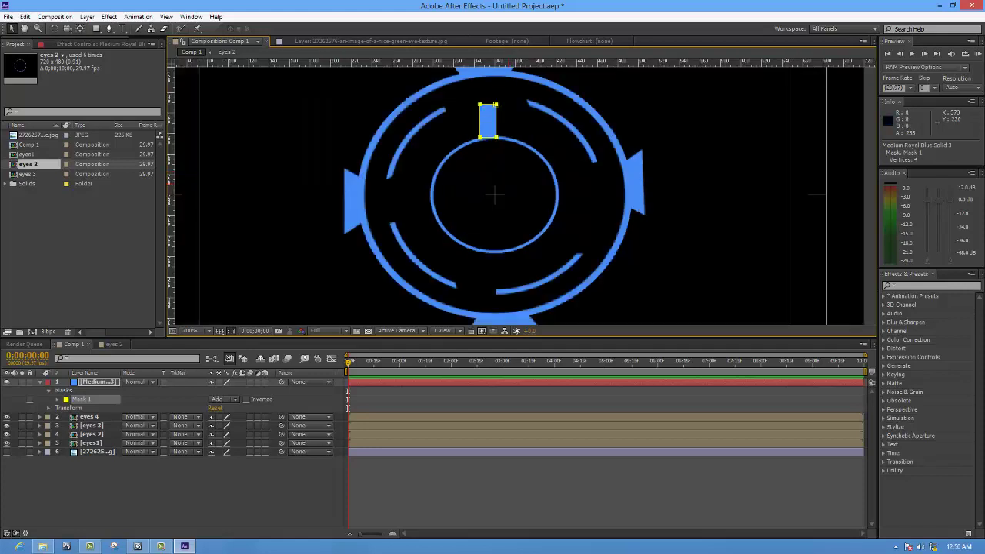
left_click_drag(495, 195, 454, 250)
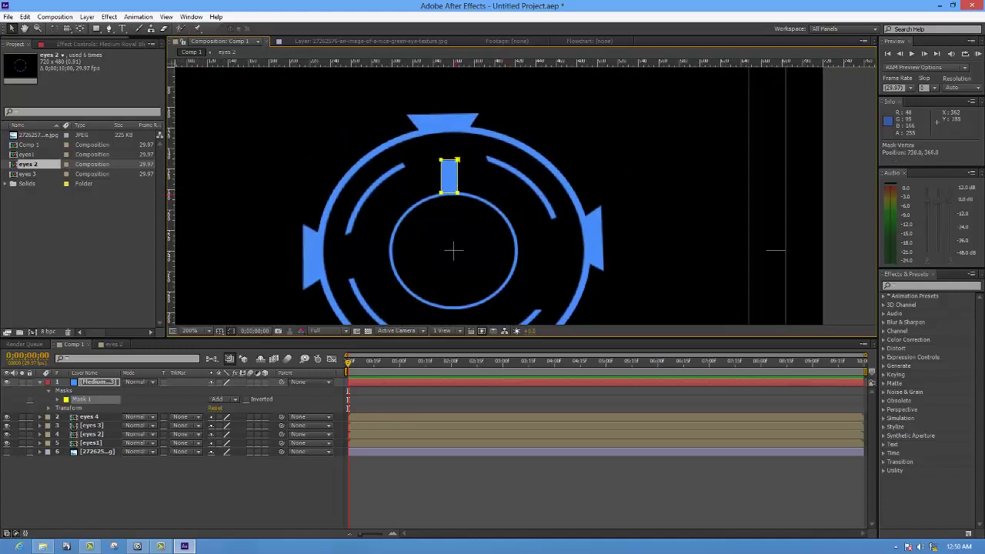
Shorten and narrow the rectangle, then seat it on the inner ring's top edge
key("Right")
key("Right")
key("Right")
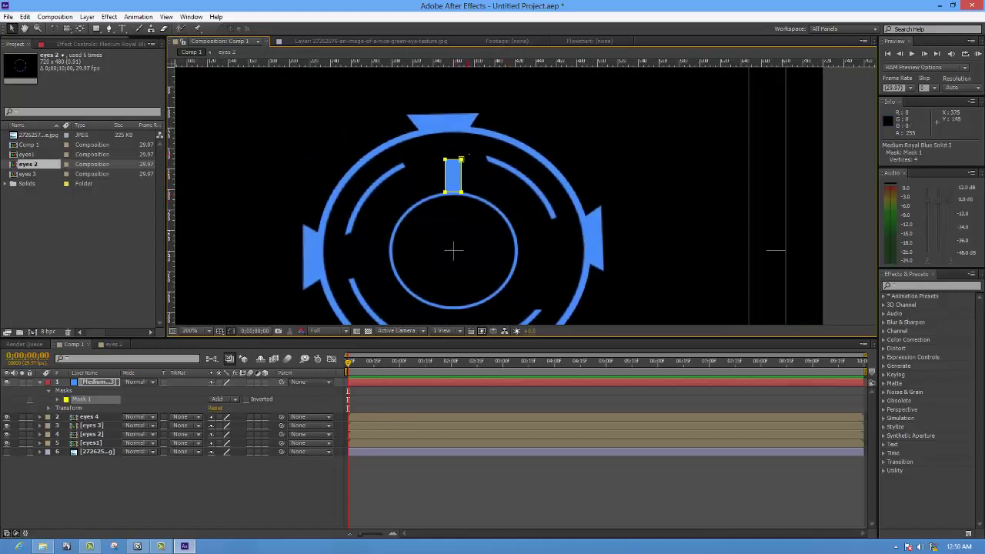
left_click_drag(445, 159, 444, 179)
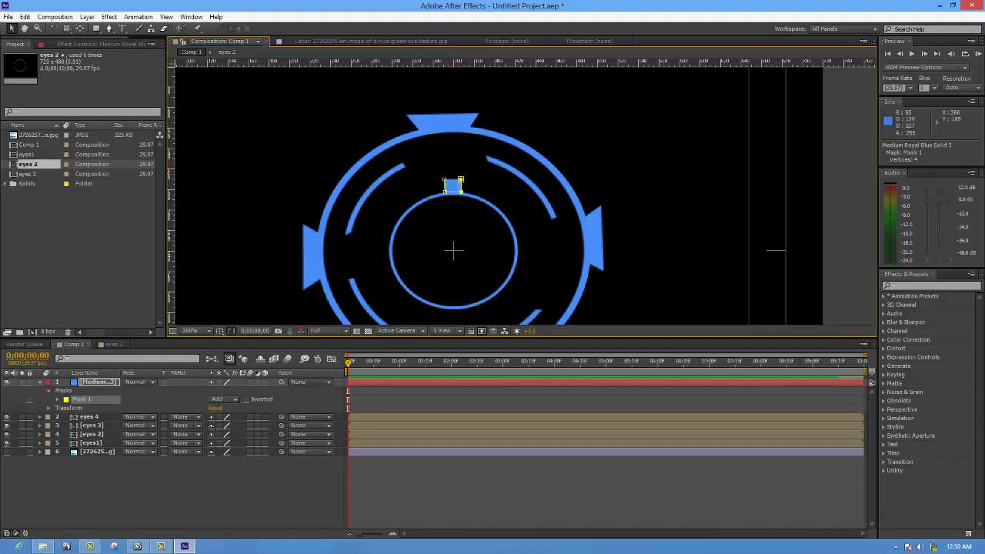
left_click_drag(461, 185, 452, 184)
left_click_drag(453, 178, 448, 204)
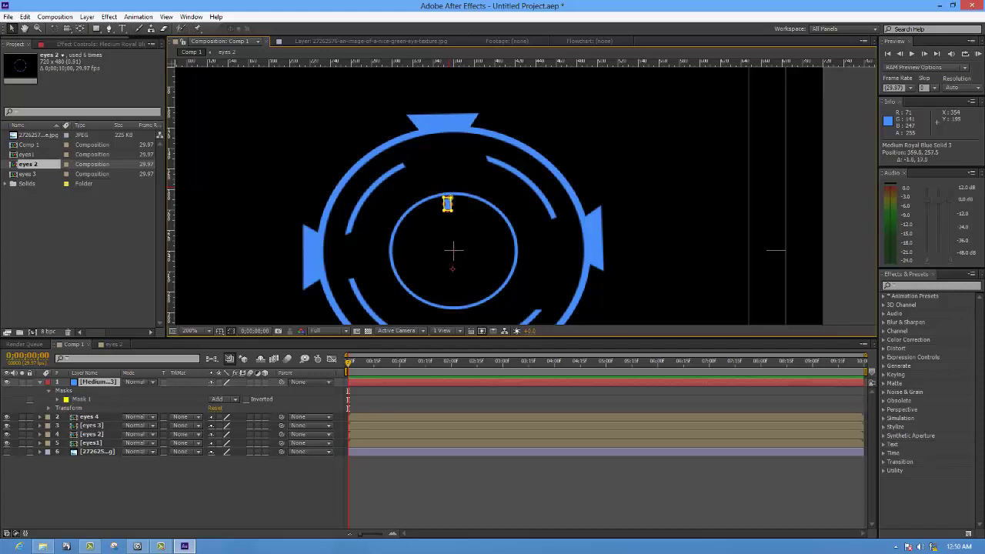
left_click_drag(448, 204, 447, 202)
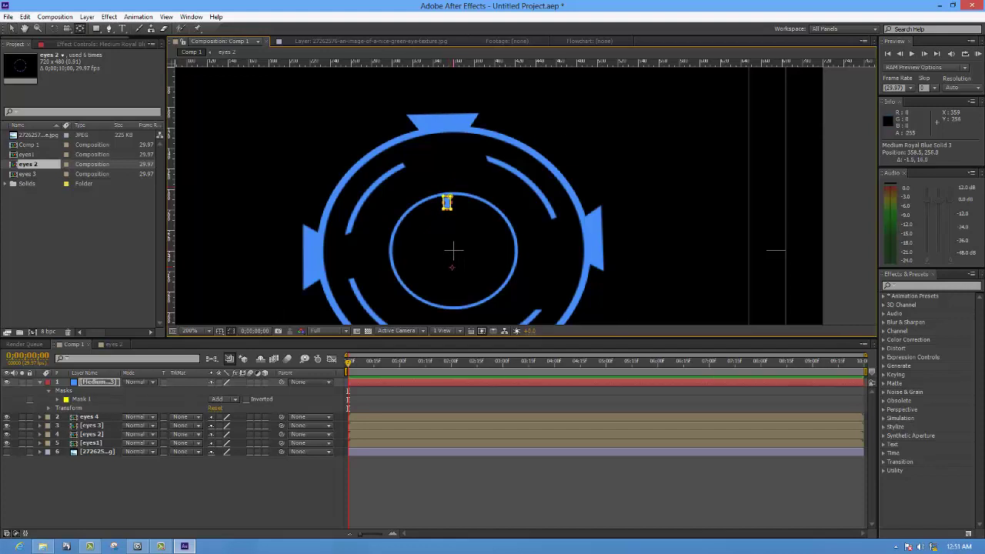
left_click_drag(452, 267, 453, 250)
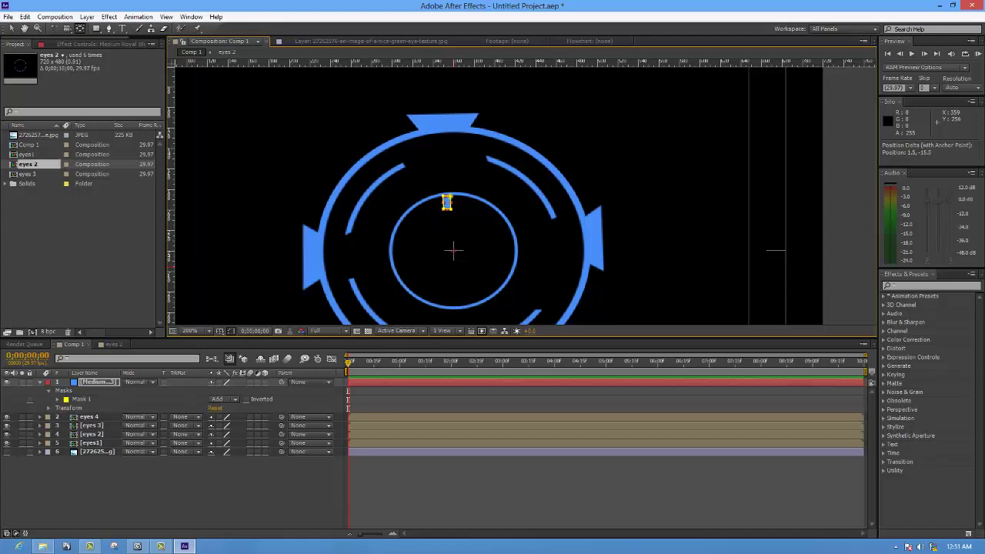
key("period")
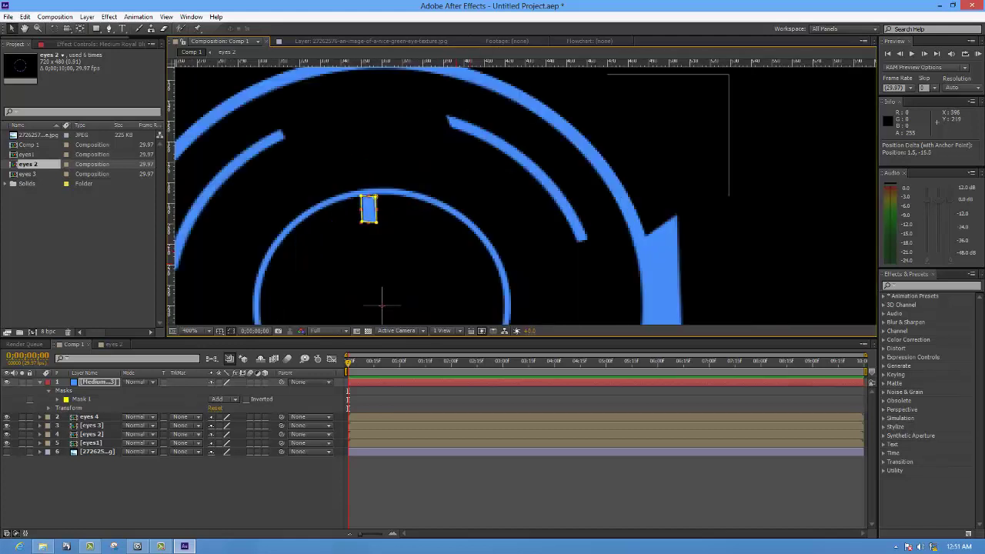
Reshape the tick by dragging a mask corner, undoing an accidental layer move
key("ctrl+Down")
key("period")
key("comma")
key("comma")
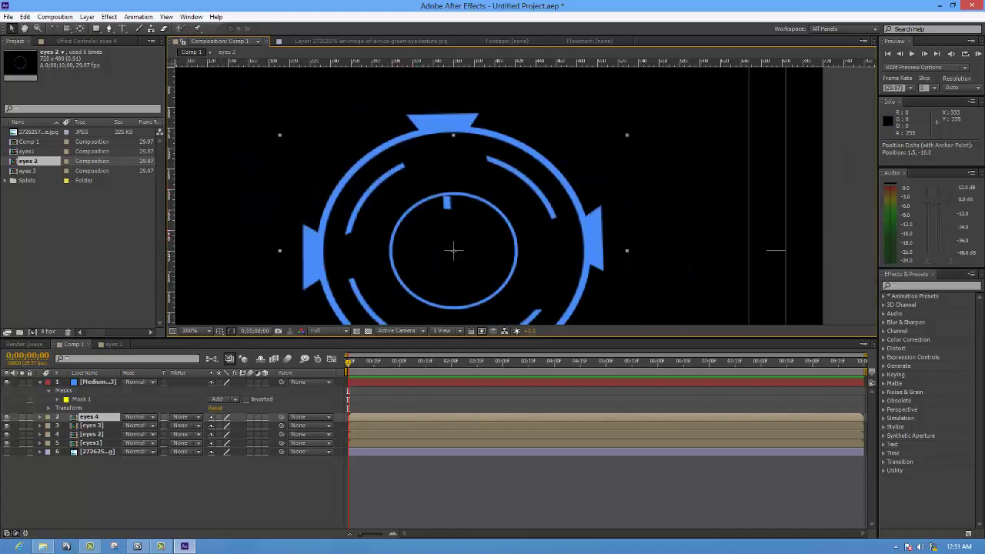
scroll(519, 193, "up", 2)
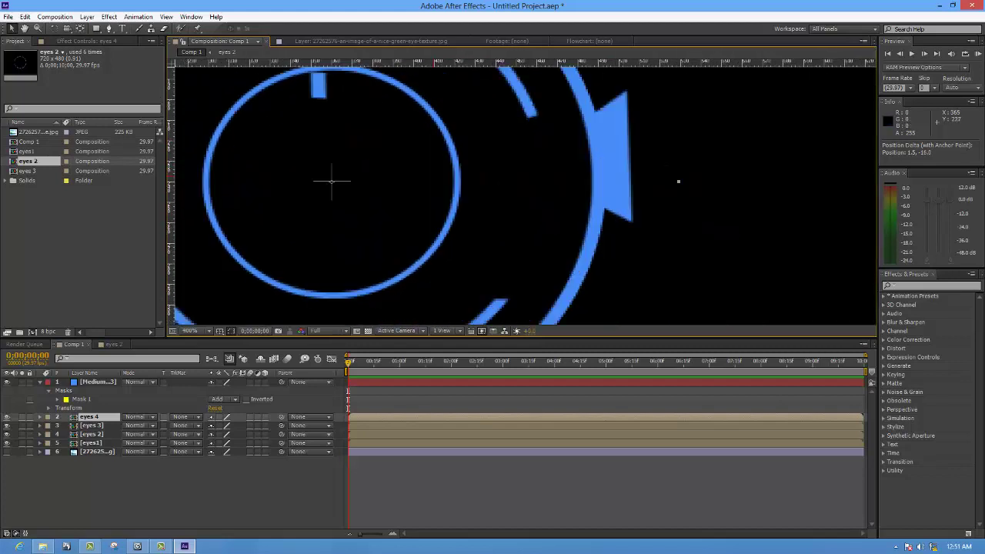
left_click_drag(678, 182, 717, 221)
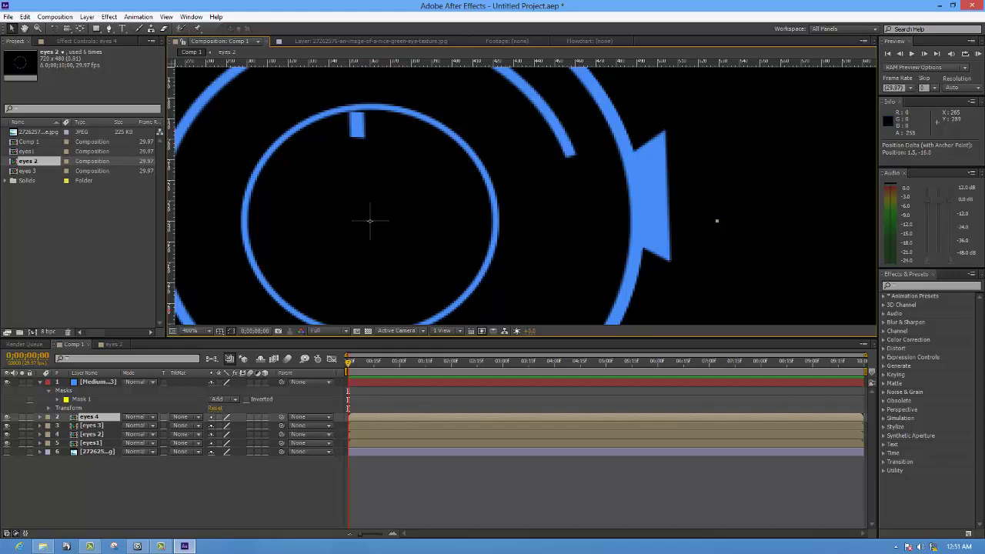
left_click(356, 123)
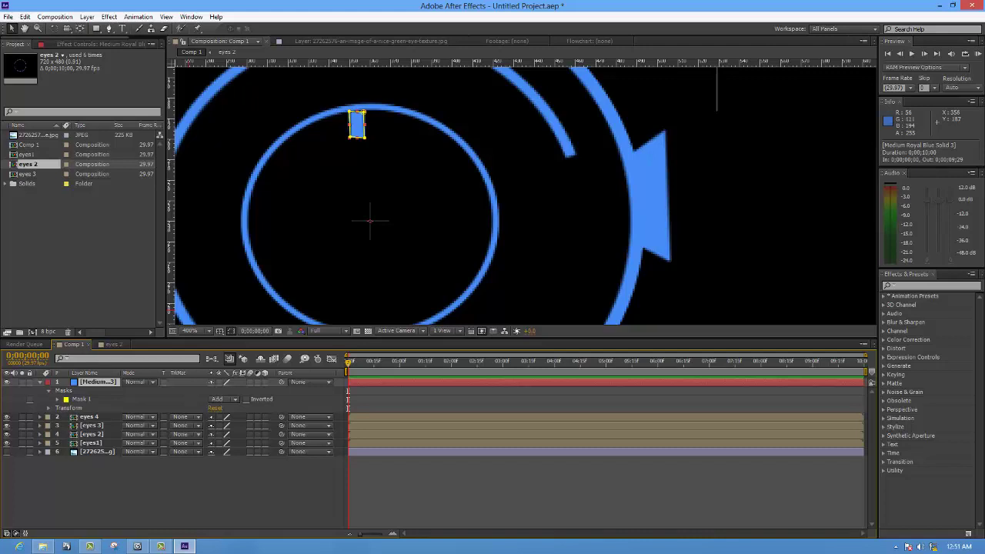
left_click_drag(362, 110, 362, 135)
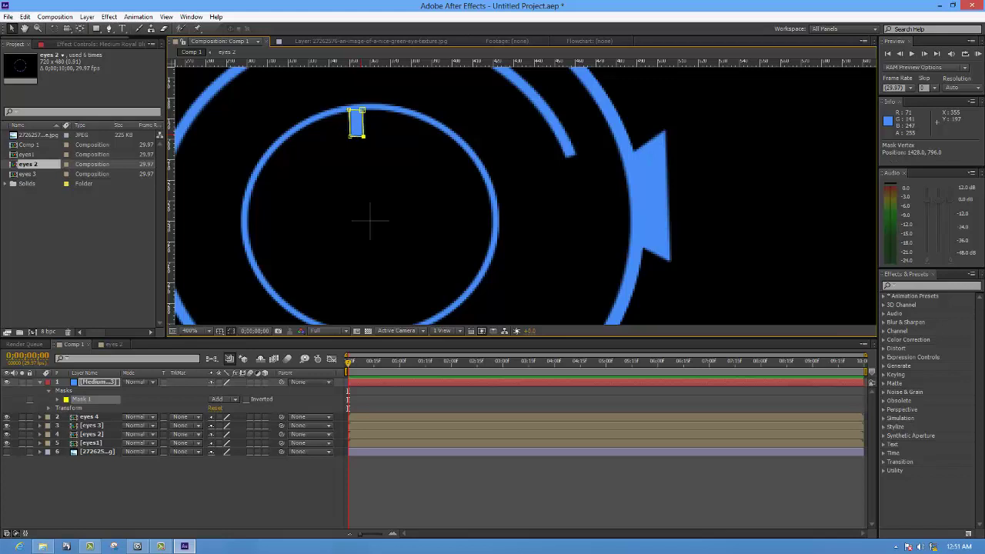
left_click(358, 124)
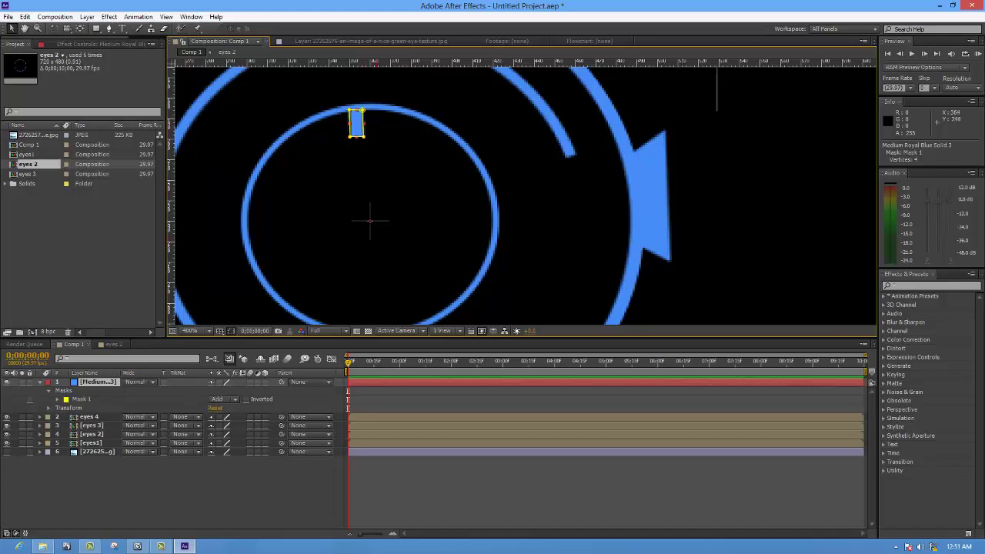
left_click_drag(357, 124, 349, 117)
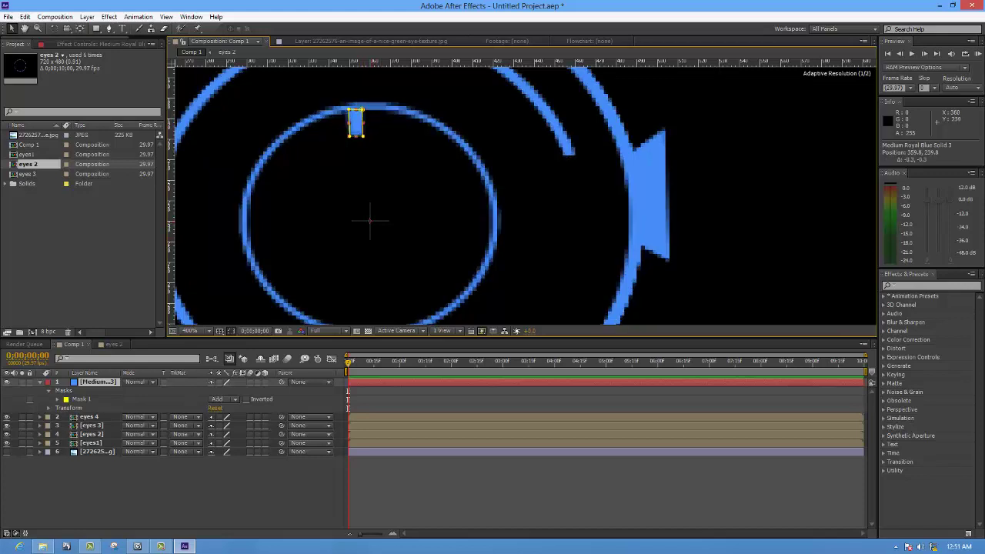
key("ctrl+z")
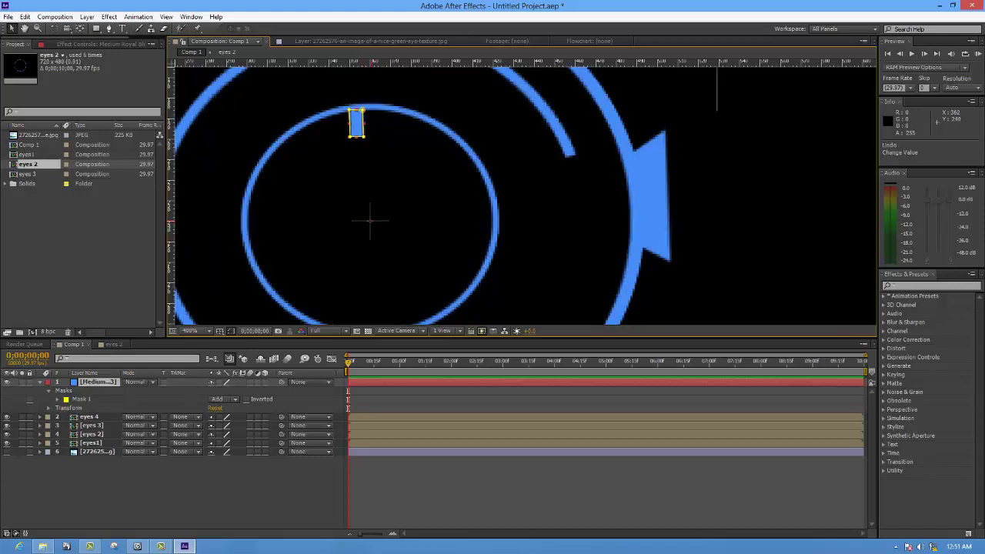
left_click_drag(370, 221, 372, 217)
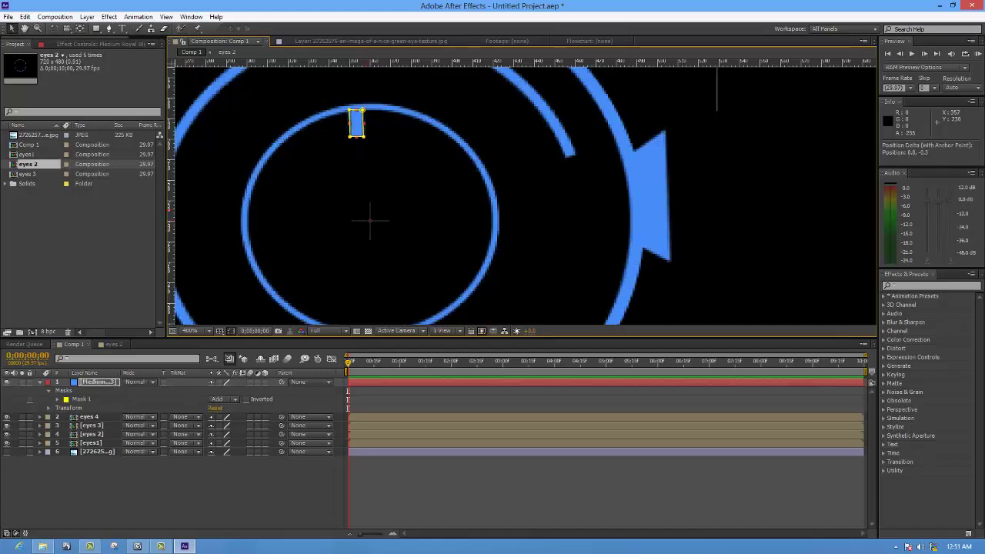
Nudge the tick mask's corners right to narrow and centre it, then zoom back out
left_click(357, 136)
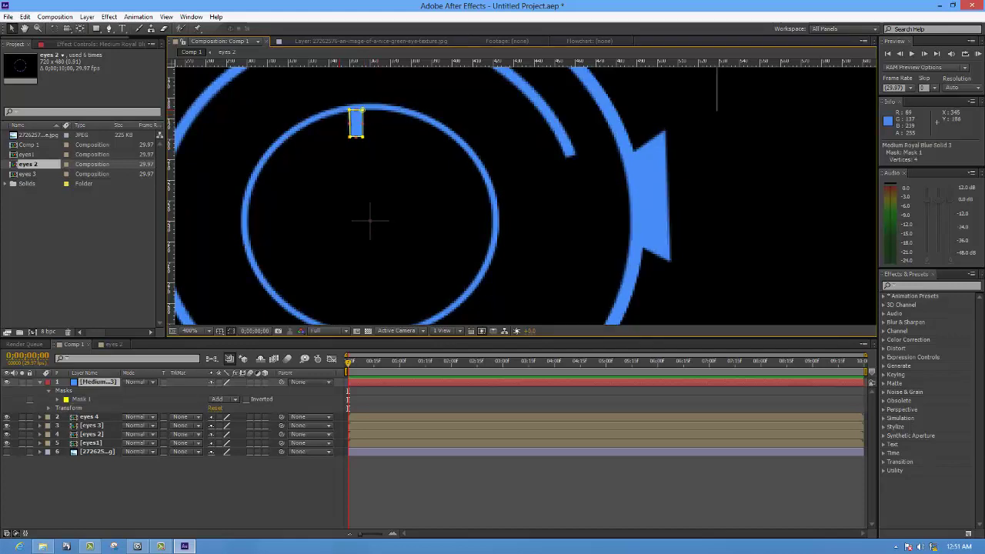
left_click(350, 110)
key("Right")
key("Right")
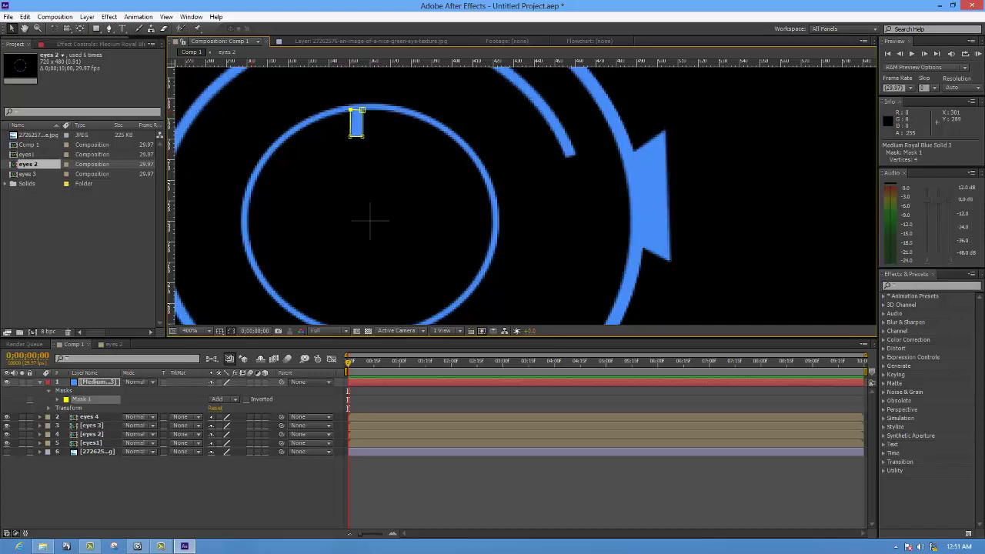
key("ctrl+grave")
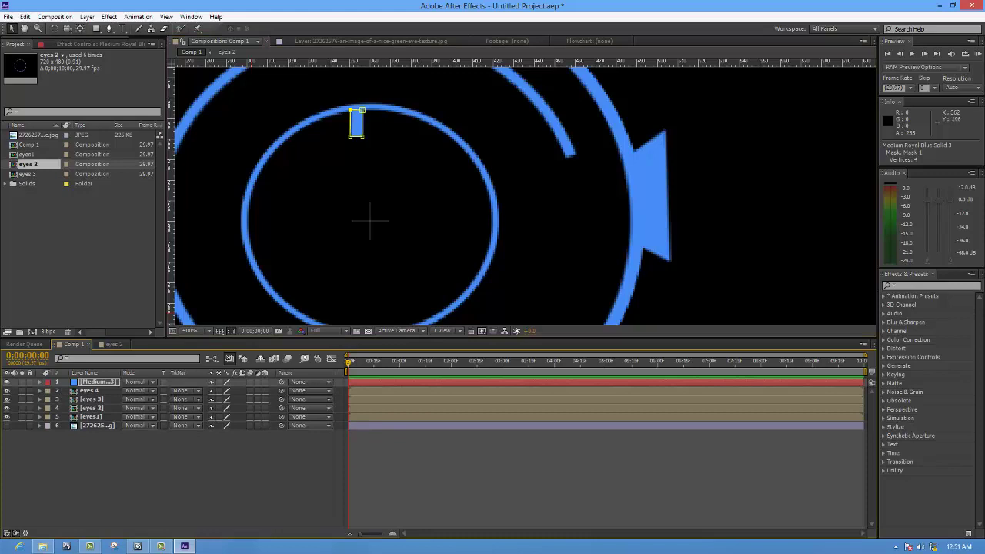
left_click_drag(382, 100, 340, 148)
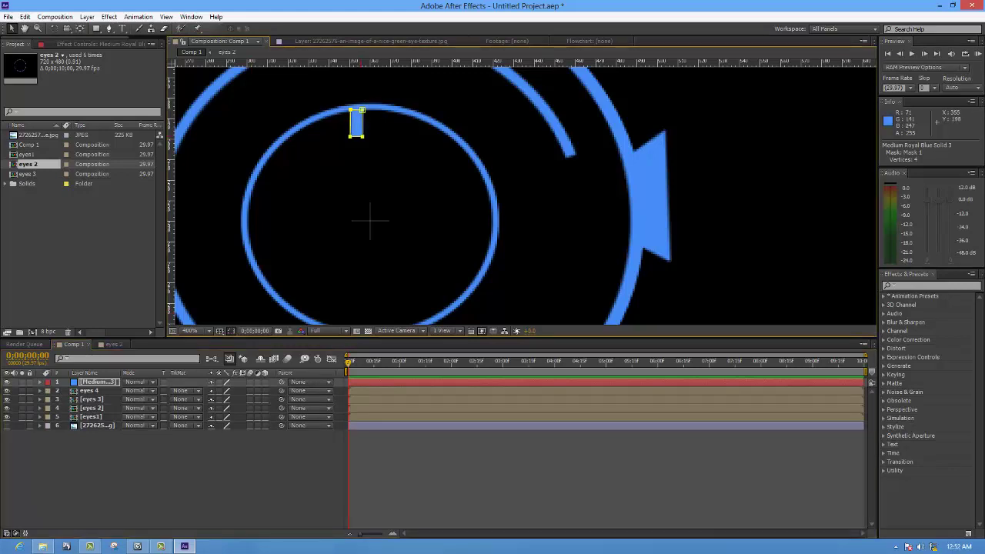
key("Right")
key("Right")
key("Right")
key("Right")
key("Right")
key("Right")
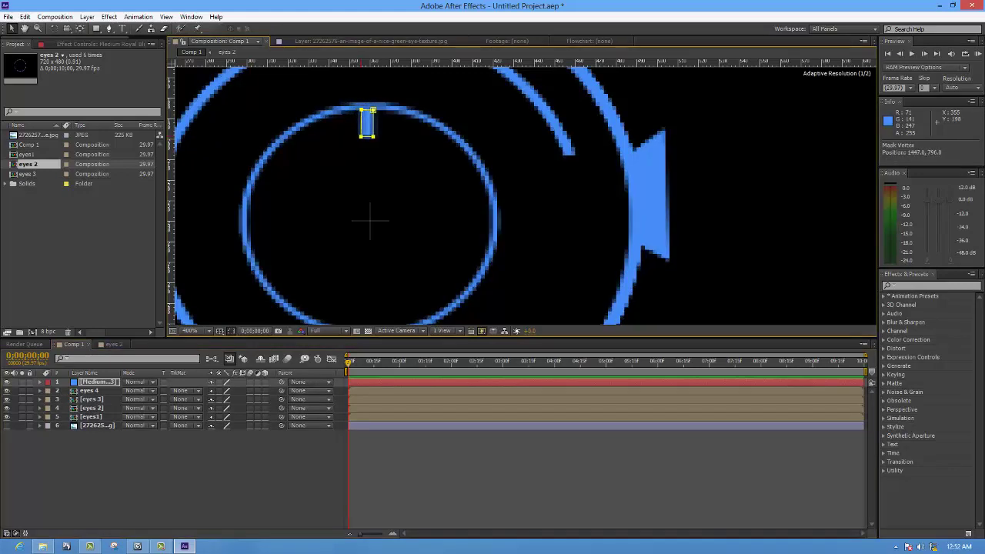
key("Right")
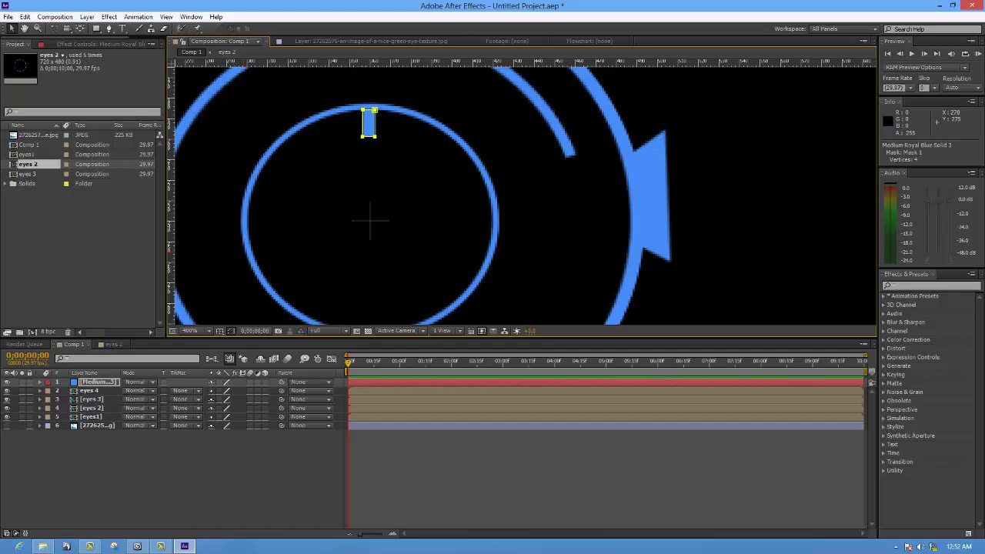
key("comma")
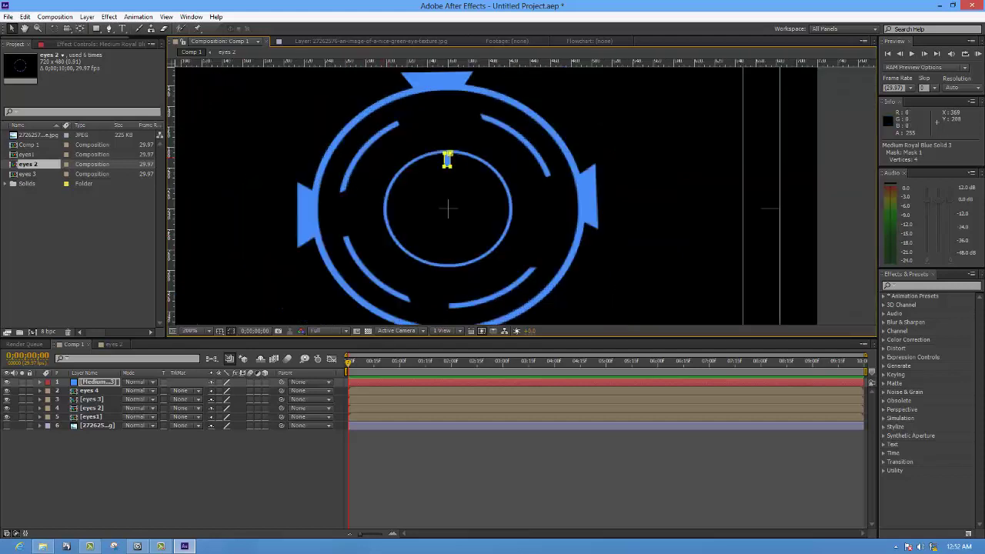
key("comma")
key("period")
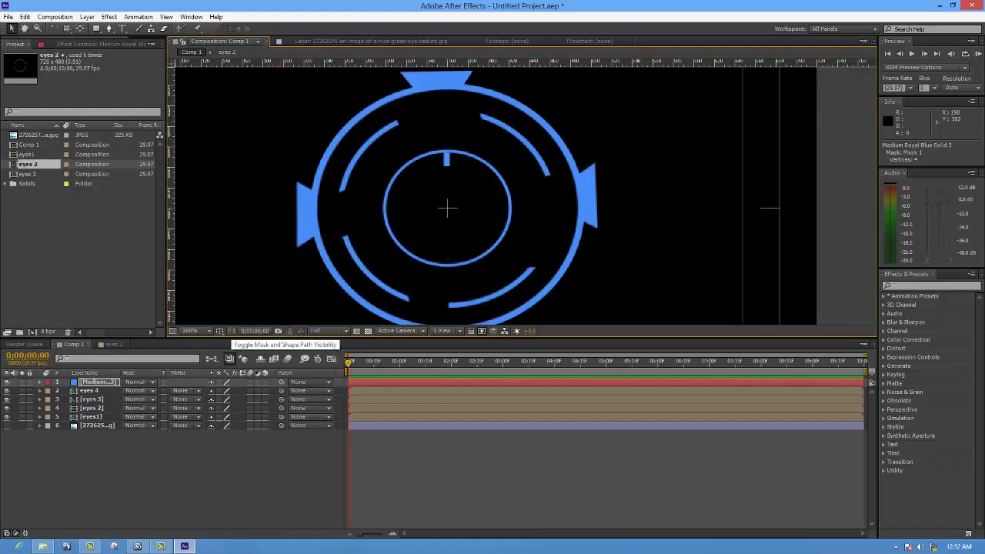
Hide mask outlines and add two tick copies rotated clockwise, the second to about 41°
left_click(231, 331)
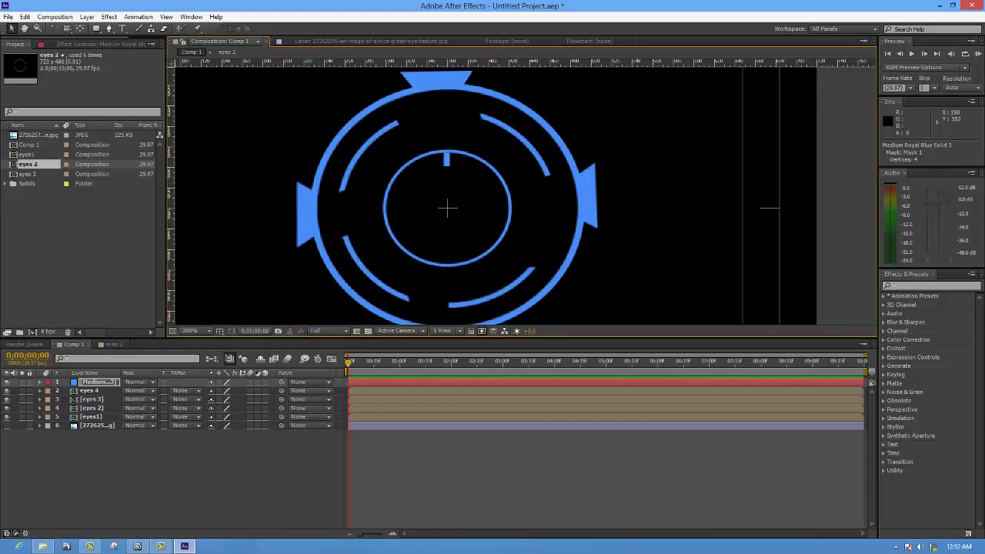
key("ctrl+d")
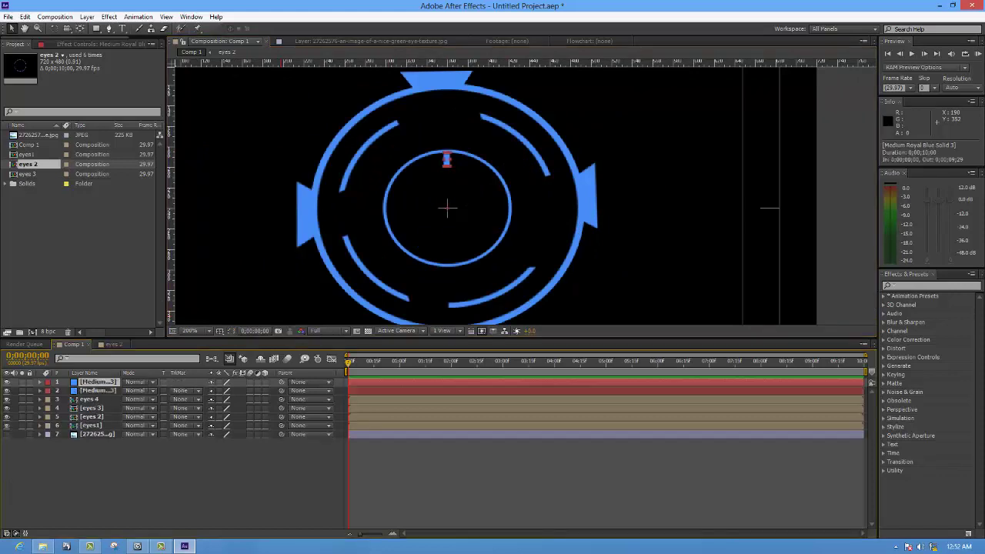
key("r")
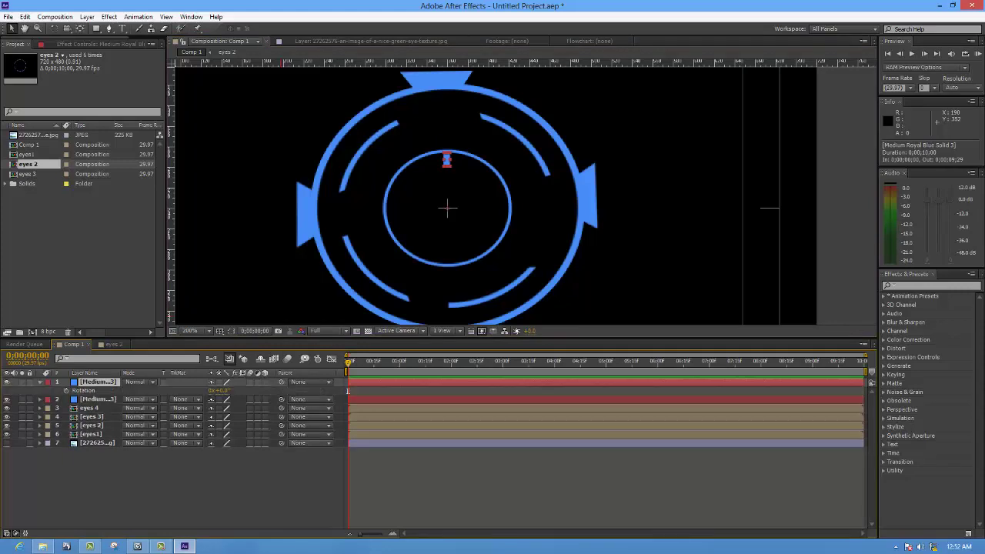
mouse_move(214, 390)
left_mouse_down()
mouse_move(231, 391)
mouse_move(216, 390)
left_mouse_up()
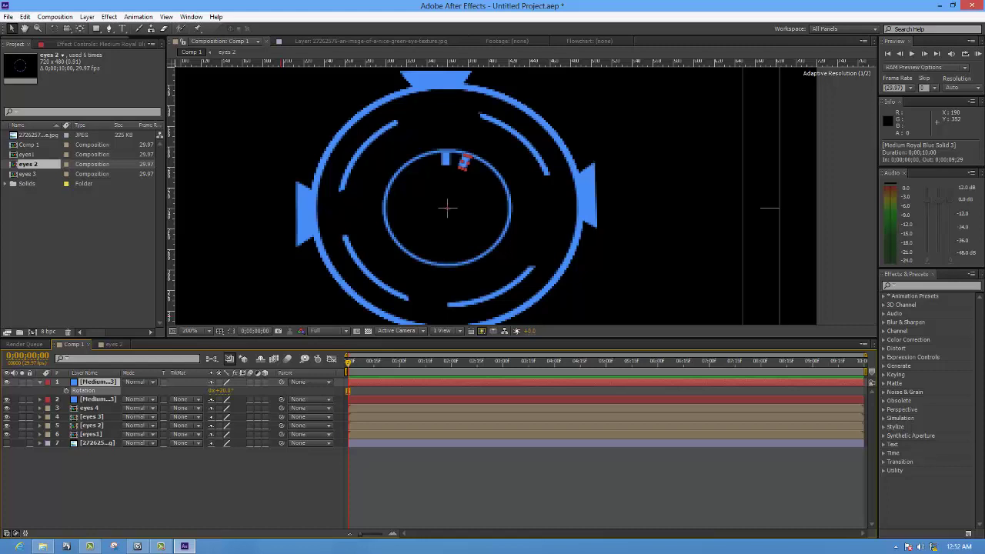
key("Return")
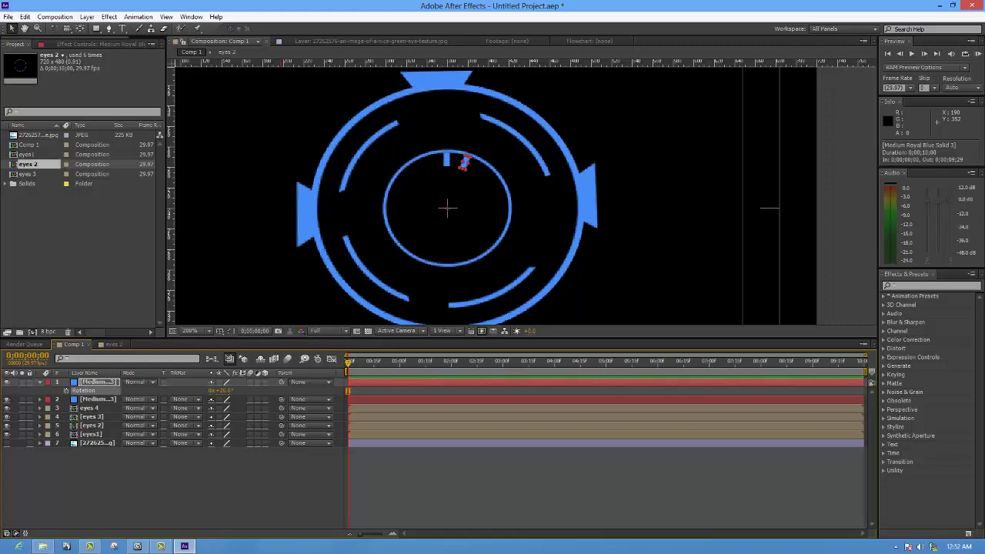
key("ctrl+d")
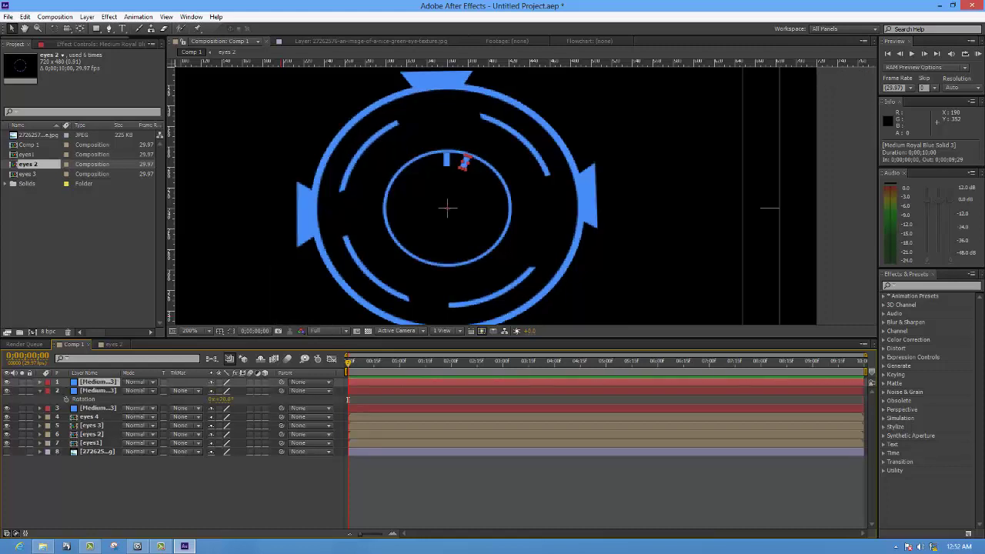
key("r")
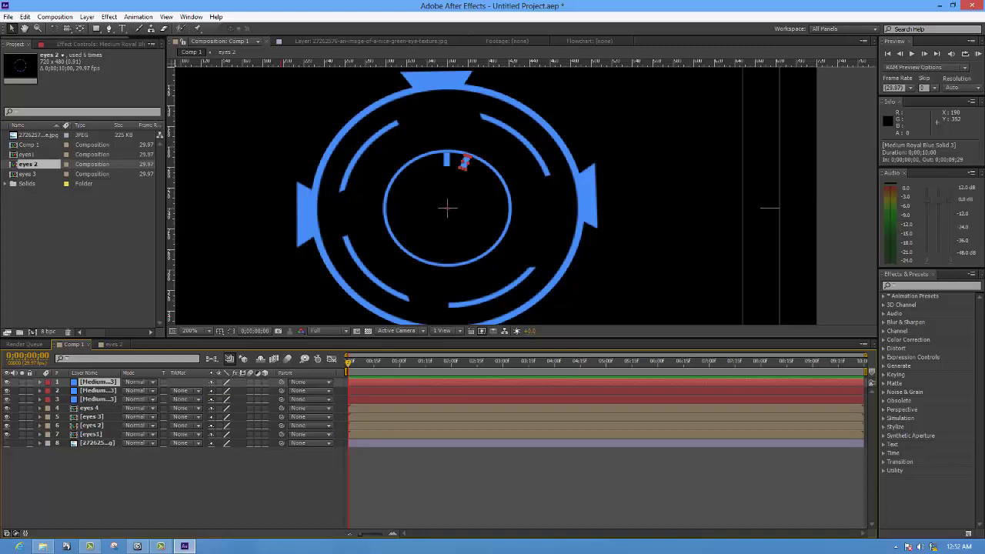
key("r")
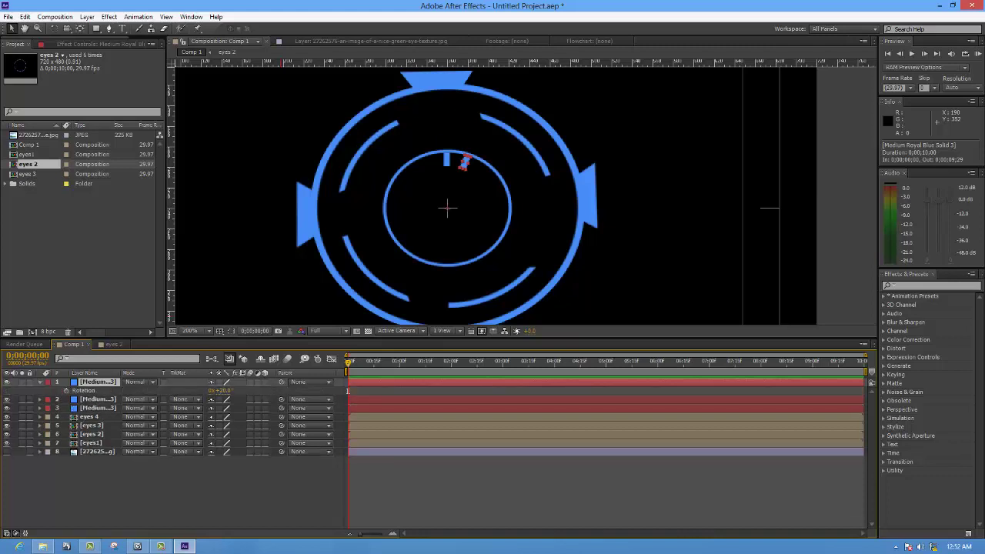
left_click_drag(217, 390, 233, 390)
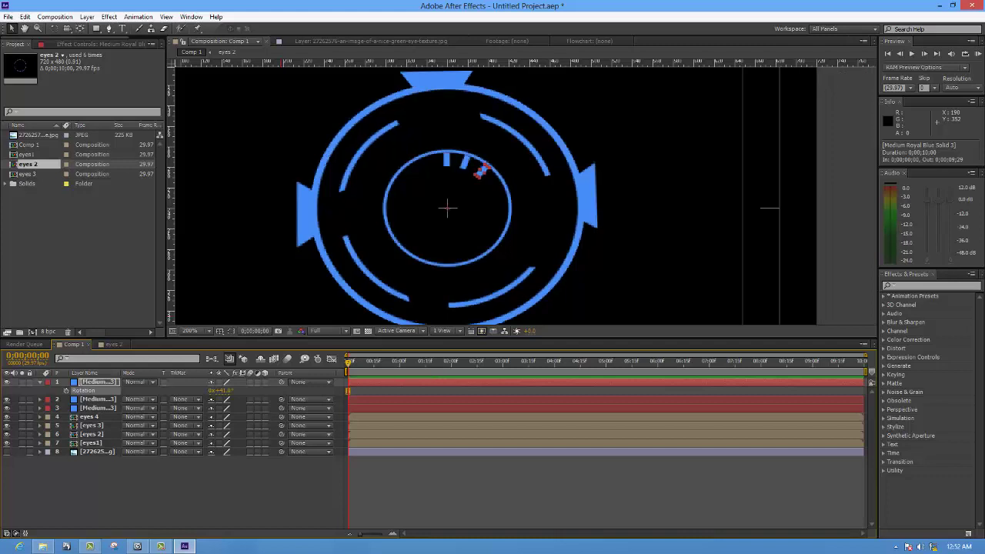
key("r")
Add two more tick duplicates, each rotated further clockwise around the inner ring
key("ctrl+d")
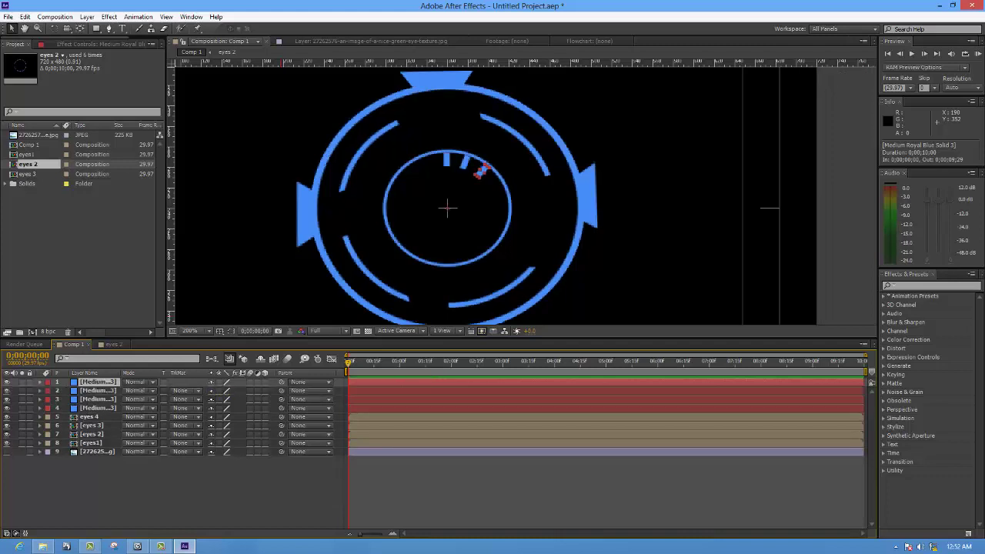
key("r")
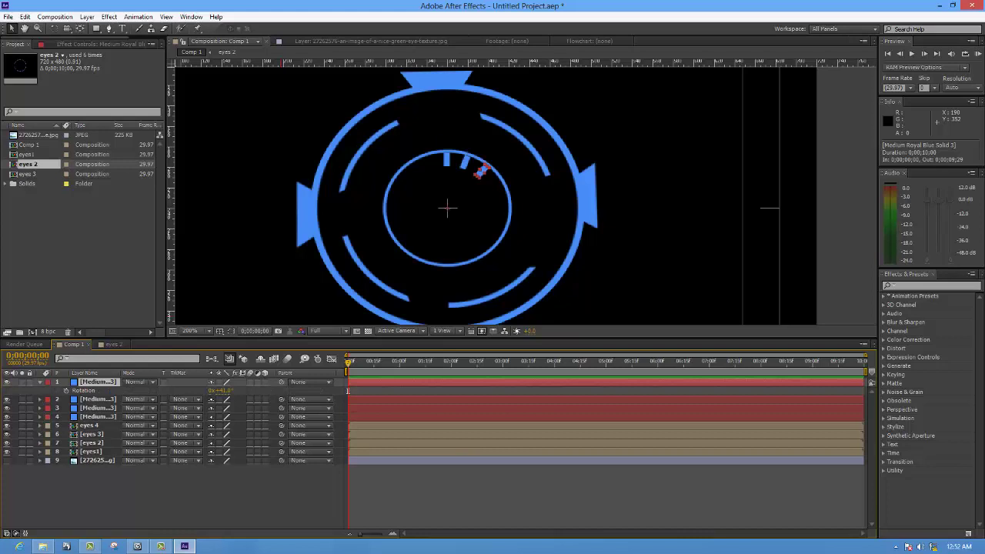
left_click_drag(218, 390, 230, 390)
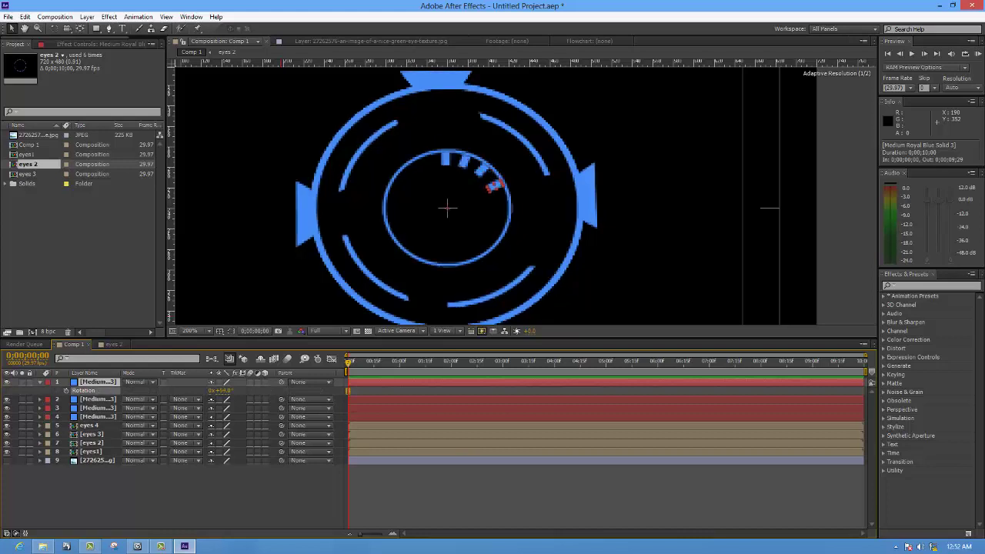
left_click_drag(231, 390, 239, 390)
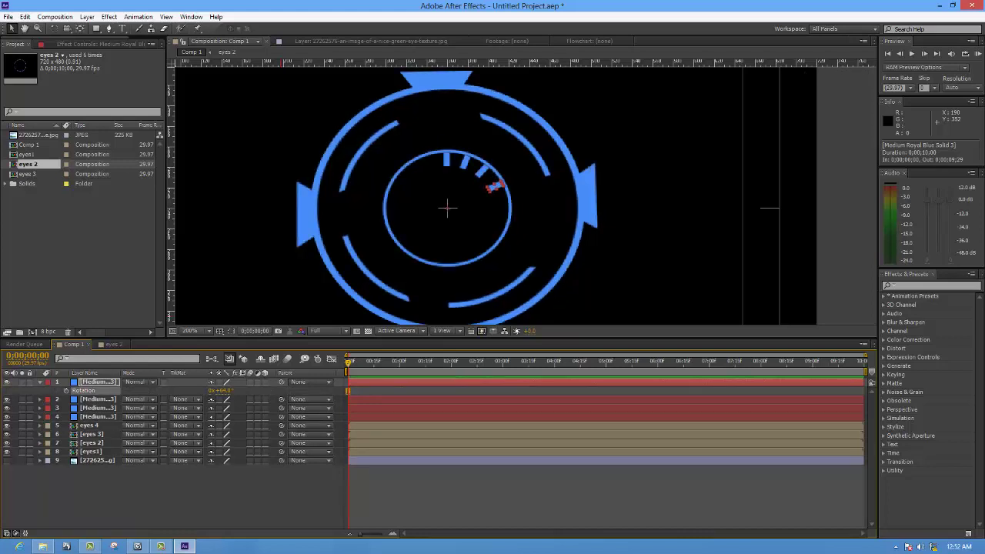
key("r")
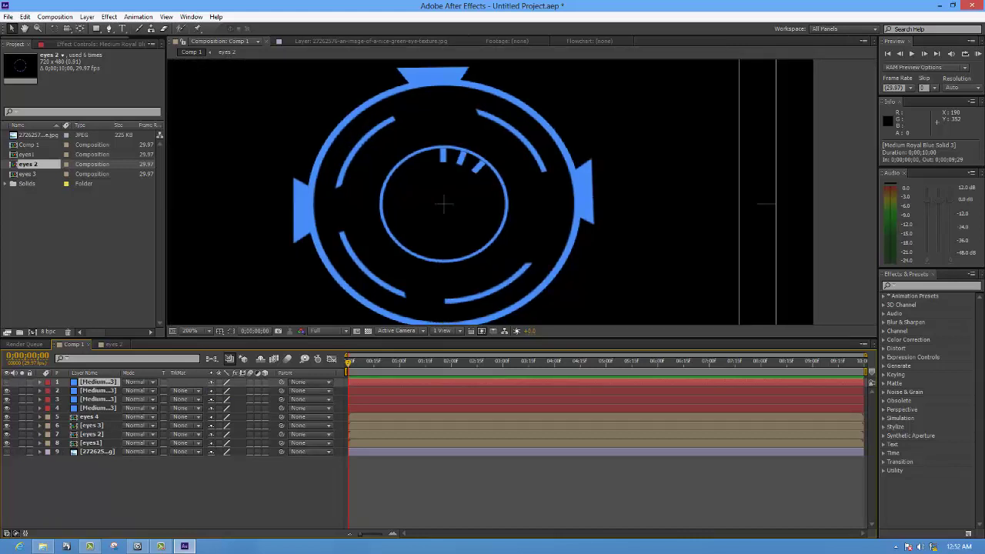
key("ctrl+d")
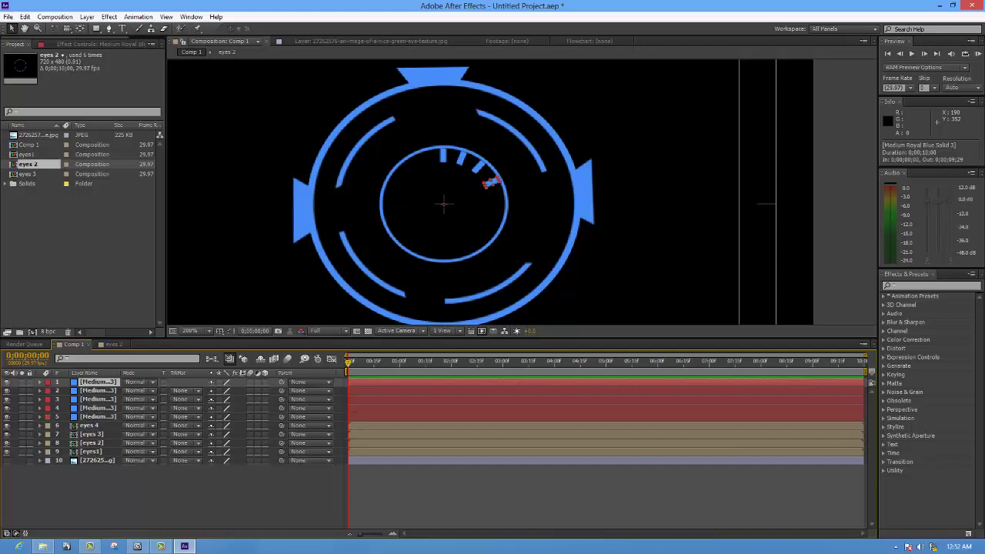
key("r")
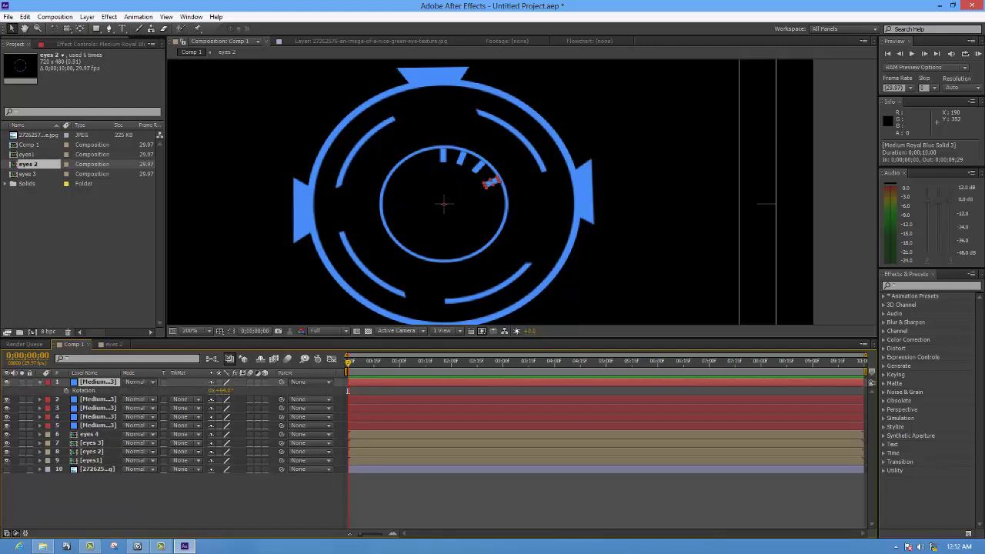
left_click_drag(221, 390, 238, 390)
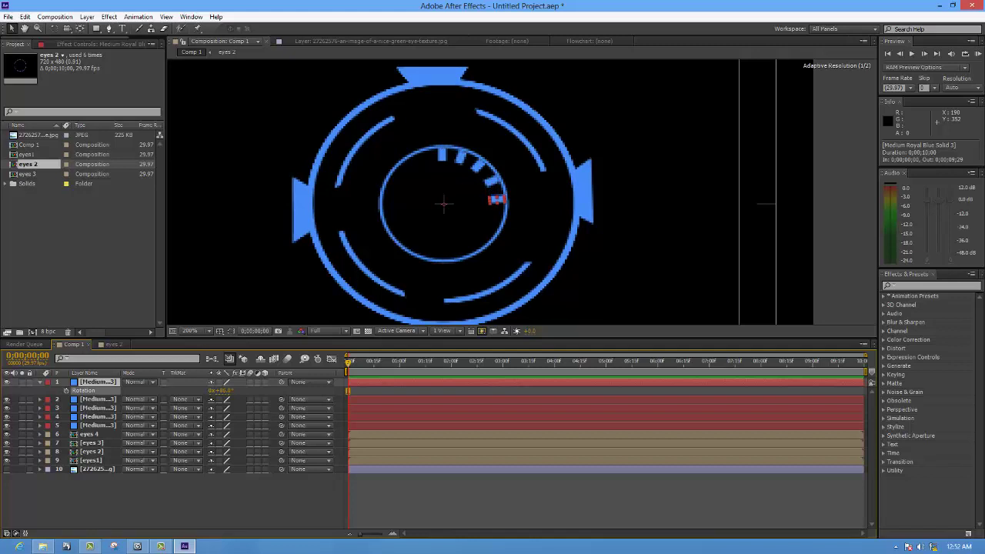
left_click_drag(238, 390, 240, 390)
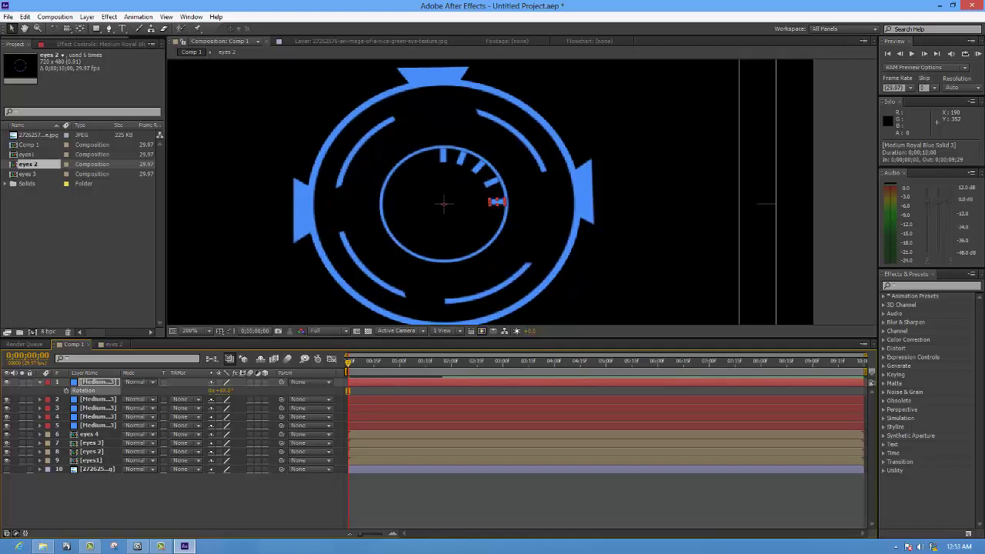
key("Return")
Select the five tick dash layers and pre-compose them as eyes 5
key("r")
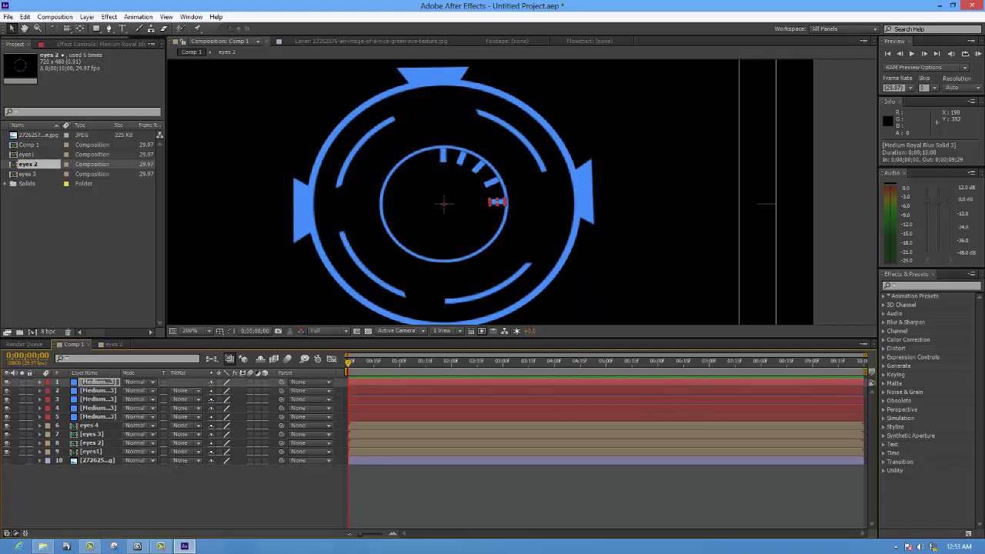
left_click(97, 417, "shift")
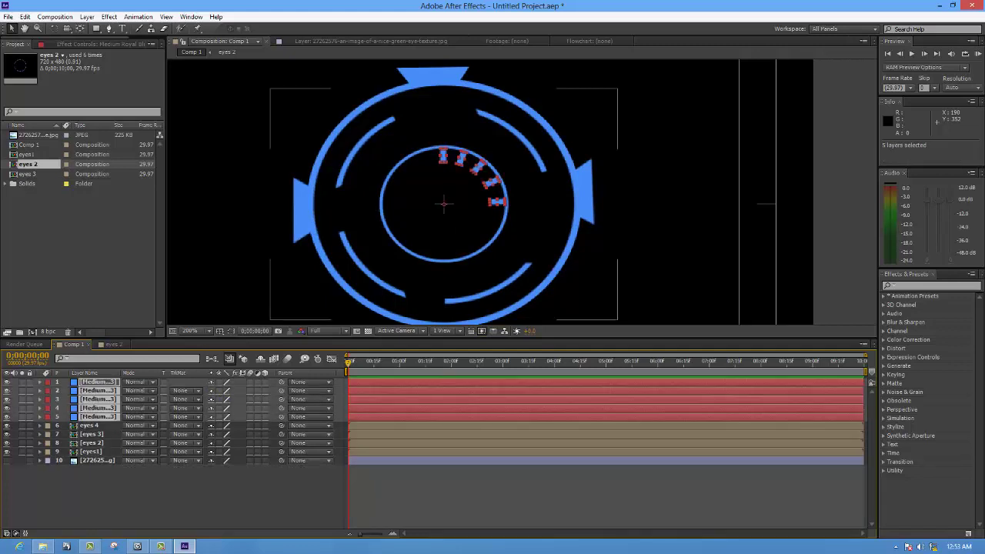
left_click(55, 16)
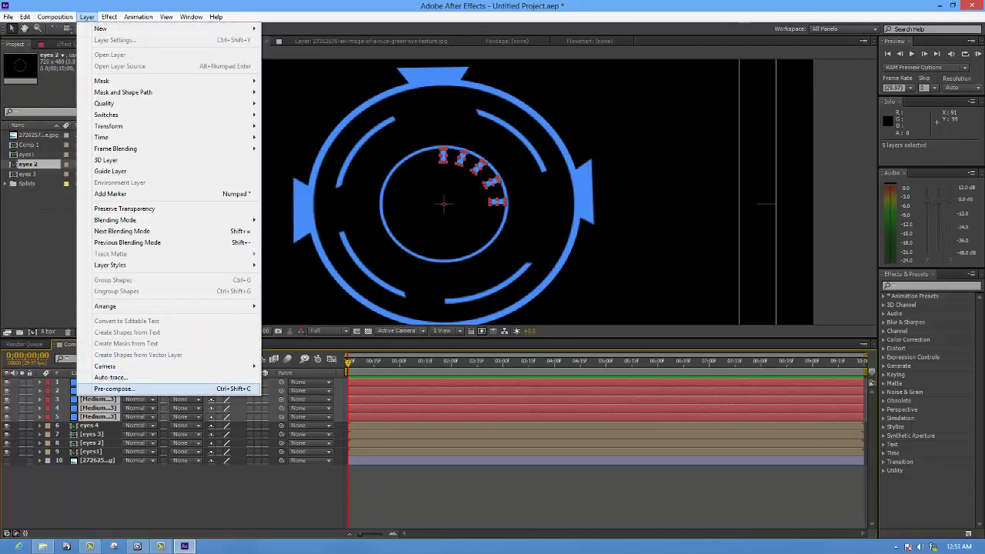
left_click(114, 388)
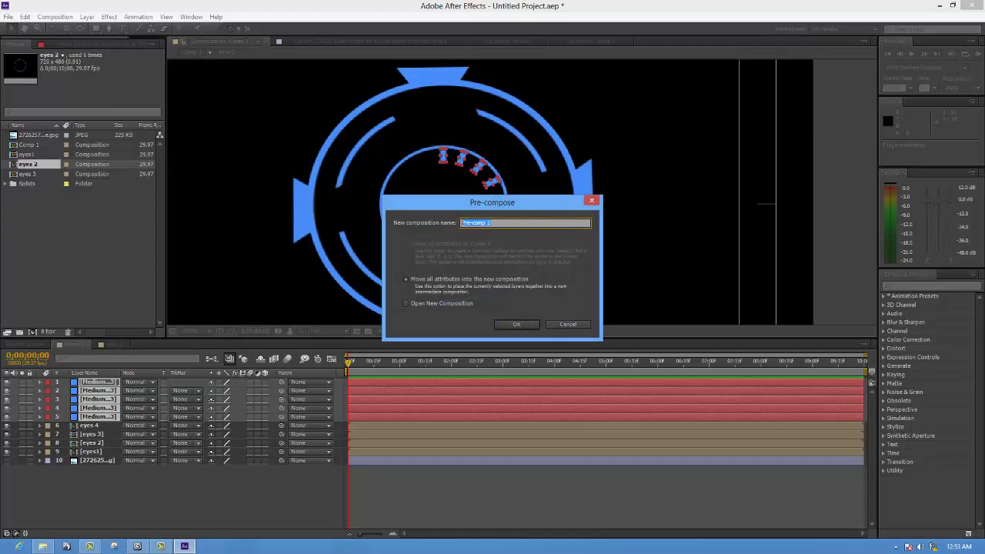
type("eyes")
type(" 5")
key("Return")
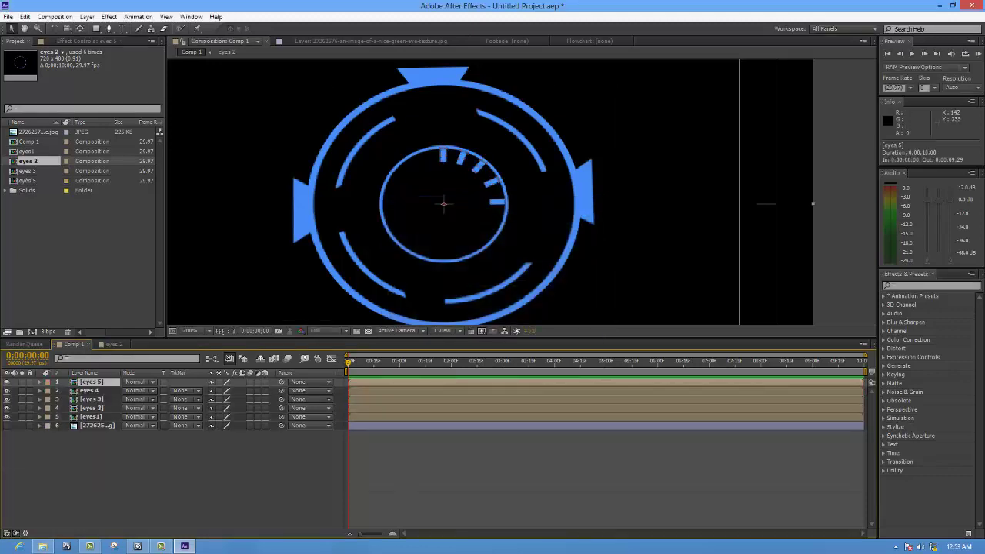
Duplicate eyes 5 rotated to 177°, then collapse it and select the eyes1 layer
key("ctrl+d")
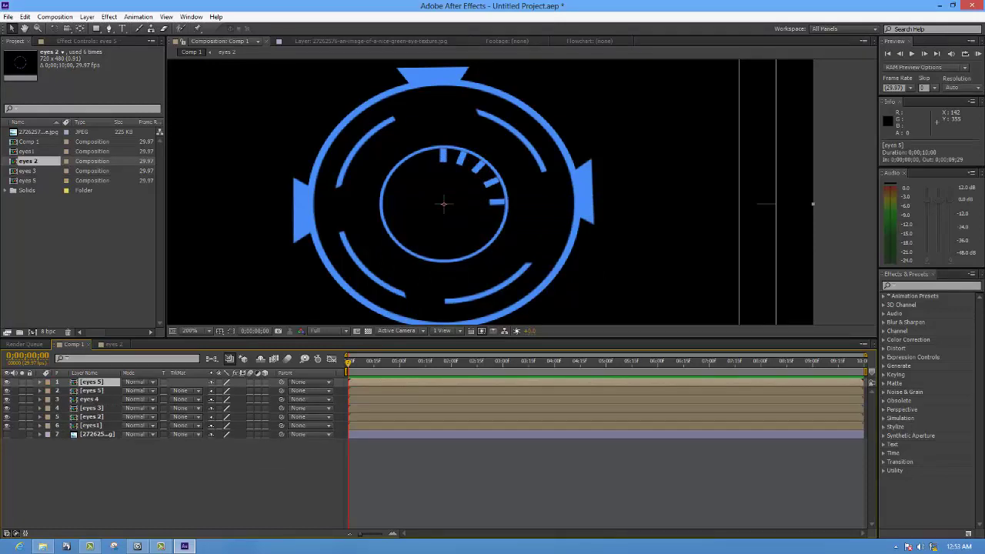
key("r")
left_click_drag(218, 391, 255, 390)
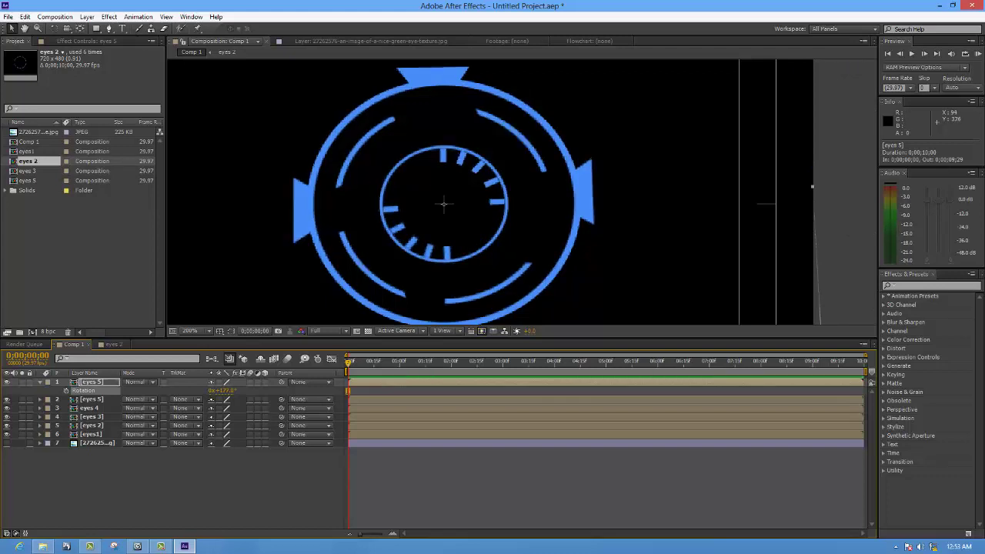
key("F2")
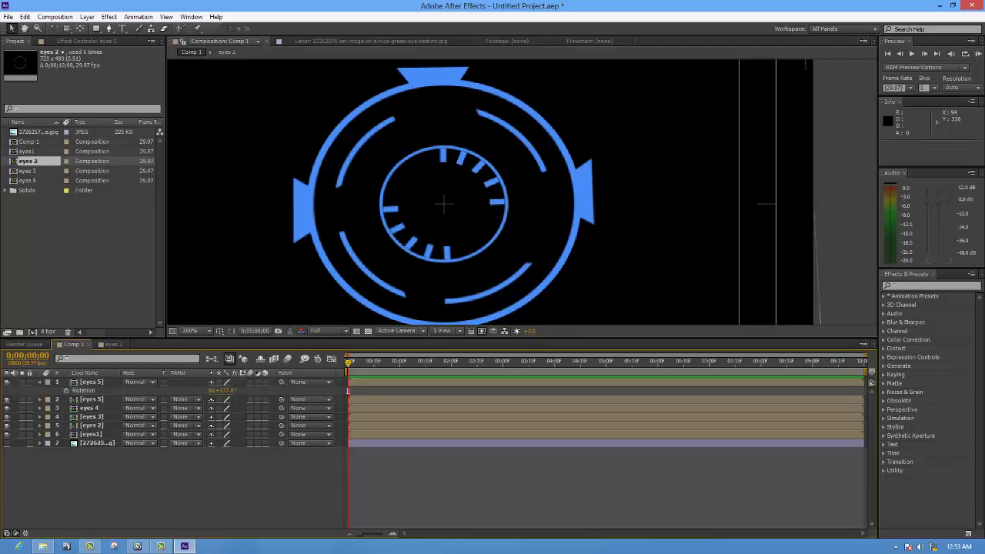
key("ctrl+grave")
key("KP_6")
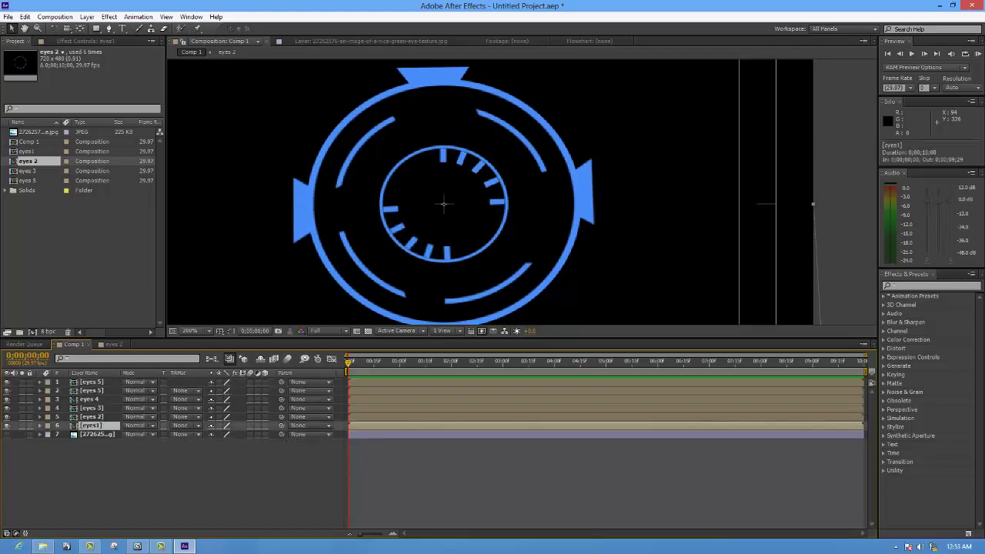
Duplicate the eyes1 triangle layer and scrub the copy's Scale down slightly
left_click(7, 426)
left_click(7, 425)
key("ctrl+d")
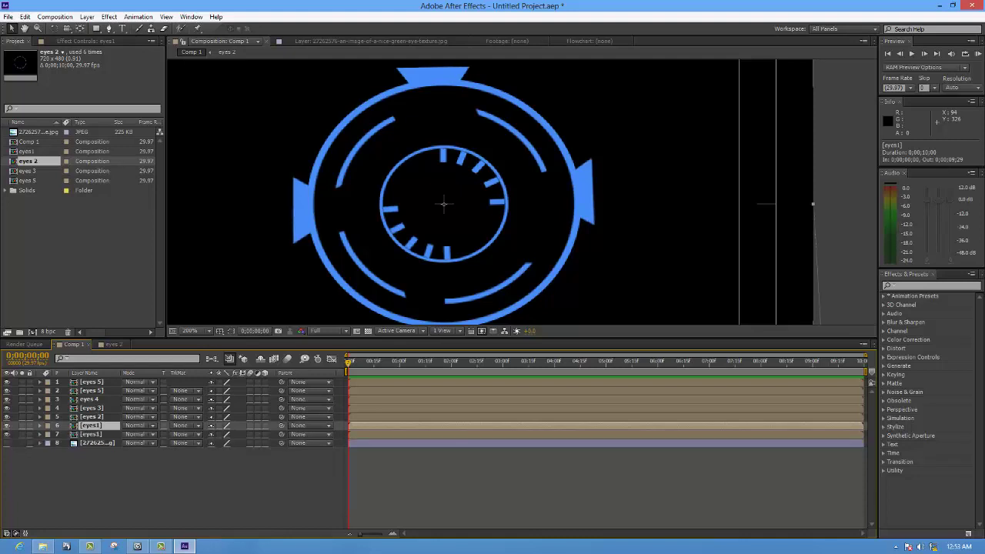
key("s")
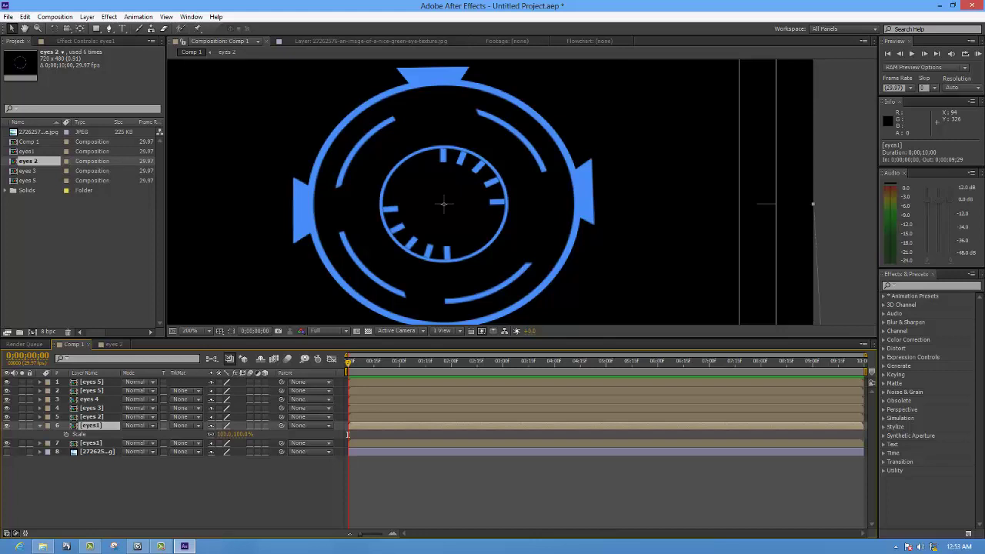
mouse_move(231, 434)
left_mouse_down()
mouse_move(220, 434)
mouse_move(239, 434)
left_mouse_up()
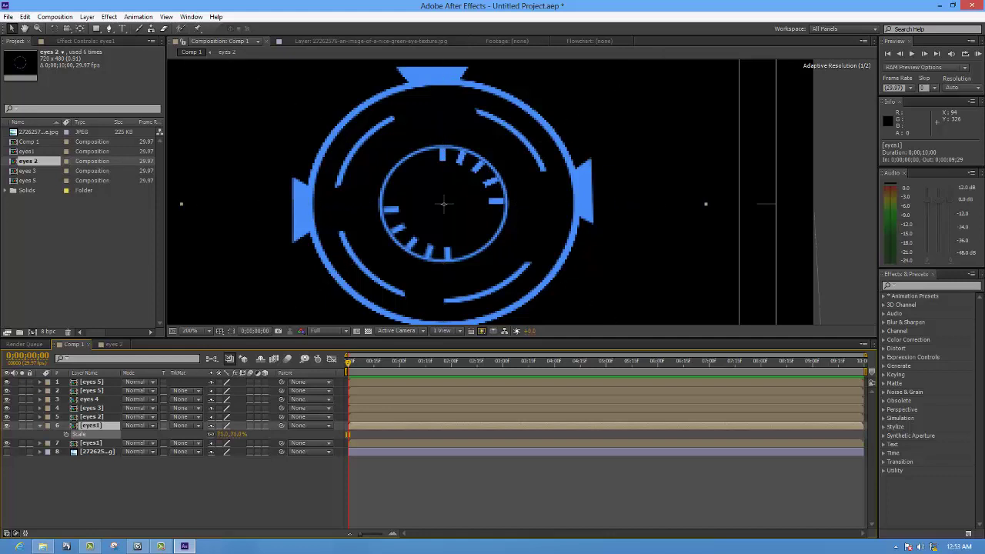
left_click_drag(239, 434, 235, 434)
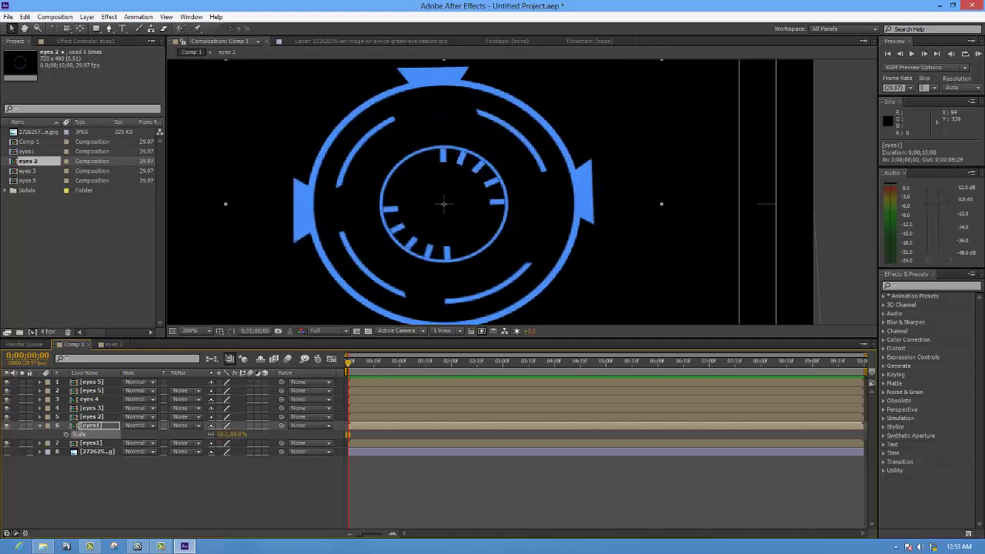
Move the eyes1 copy to the top of the stack and shrink it to about 40% to sit on the inner ring
left_click_drag(90, 425, 91, 382)
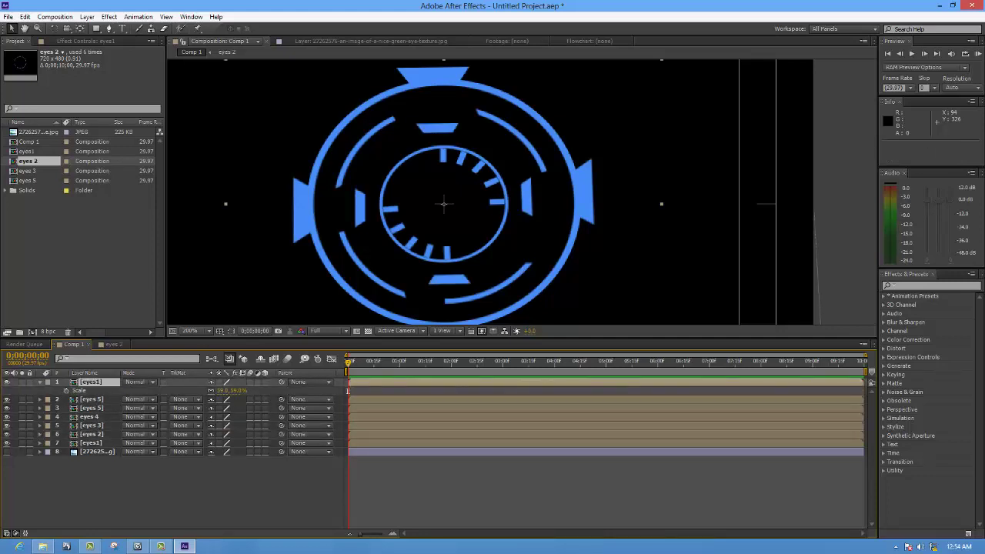
left_click_drag(229, 390, 218, 390)
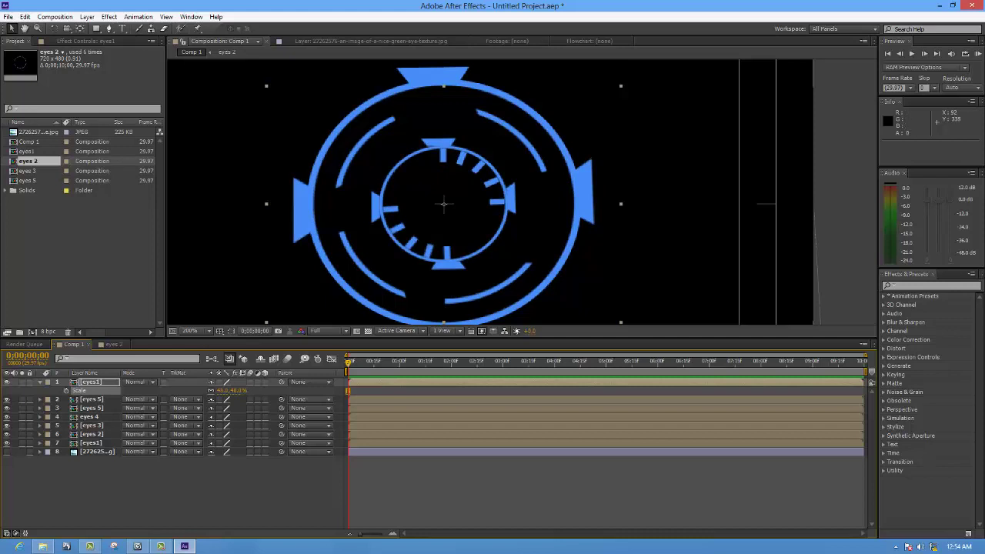
key("s")
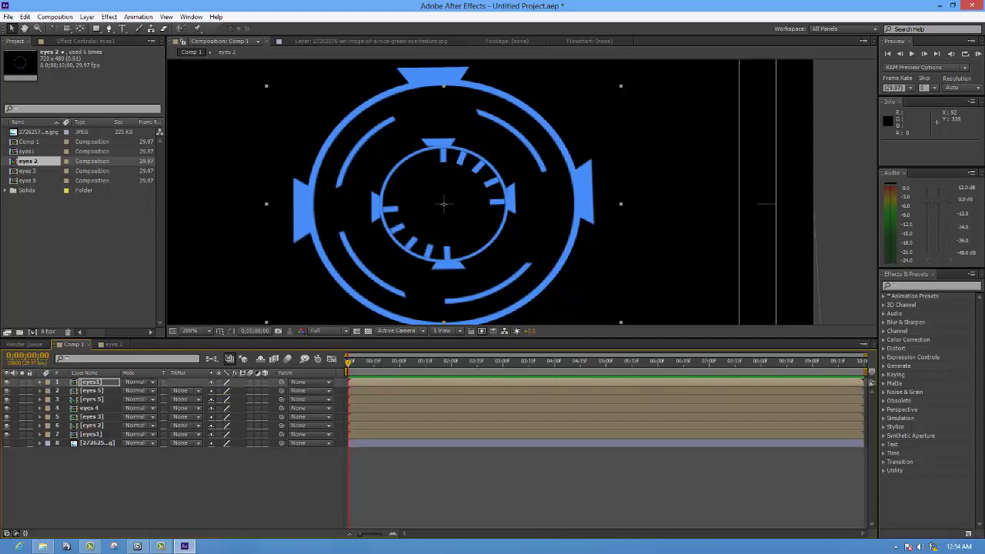
Pre-compose the seven HUD ring layers above the image into a new composition named eyes
left_click(91, 434, "shift")
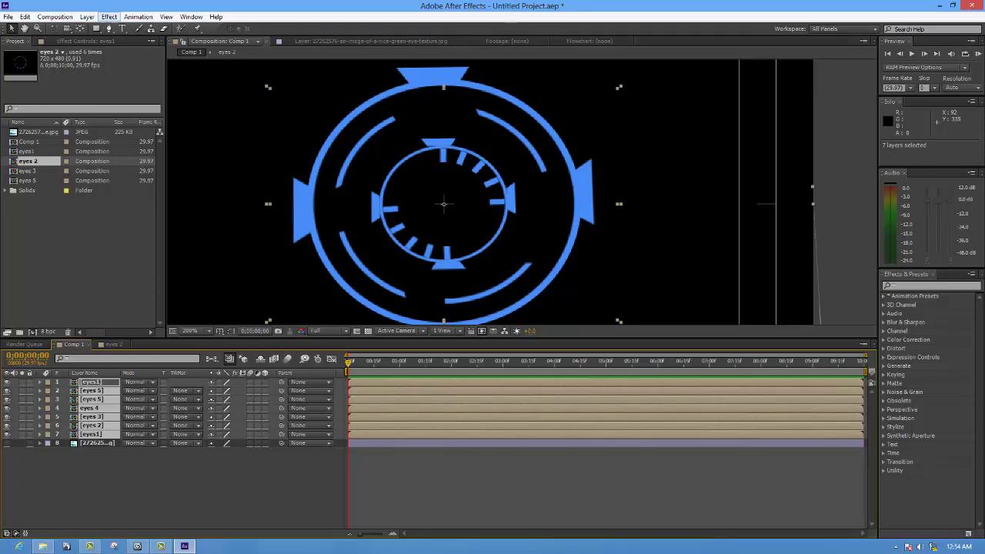
left_click(87, 17)
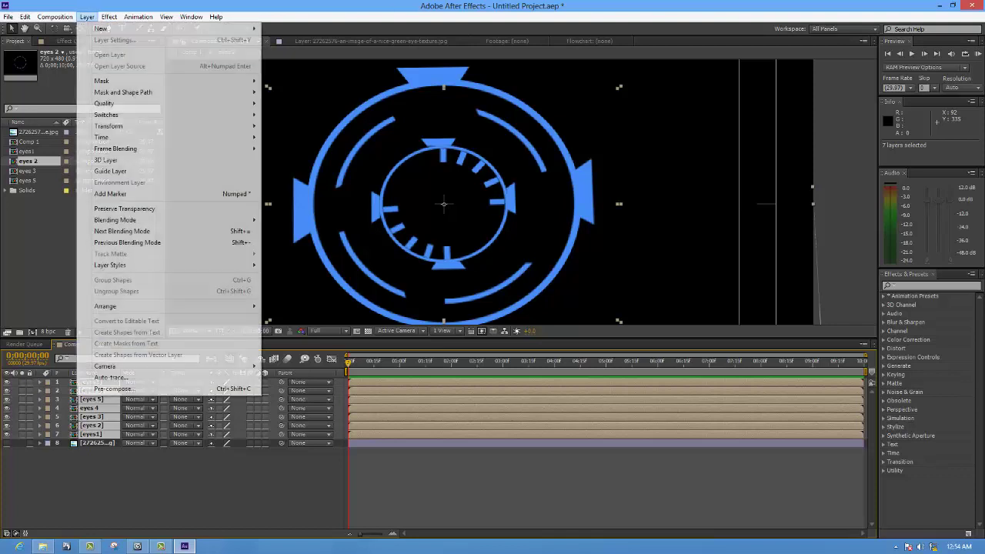
left_click(114, 388)
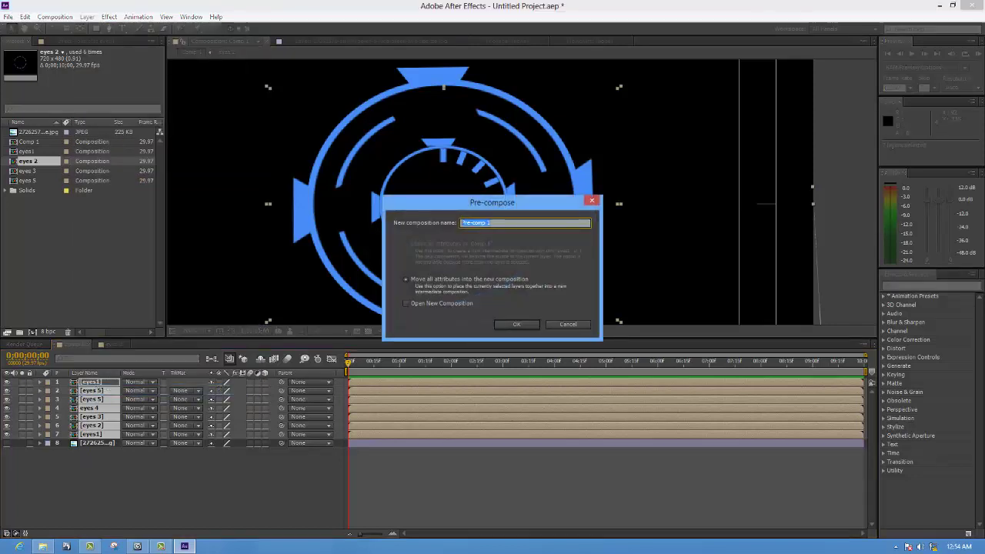
type("eye")
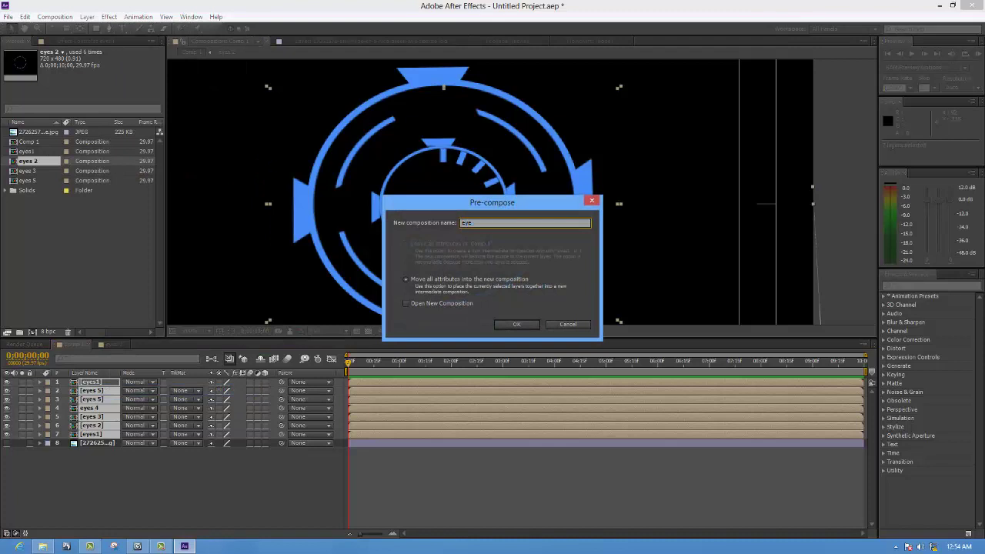
type("s")
left_click(516, 324)
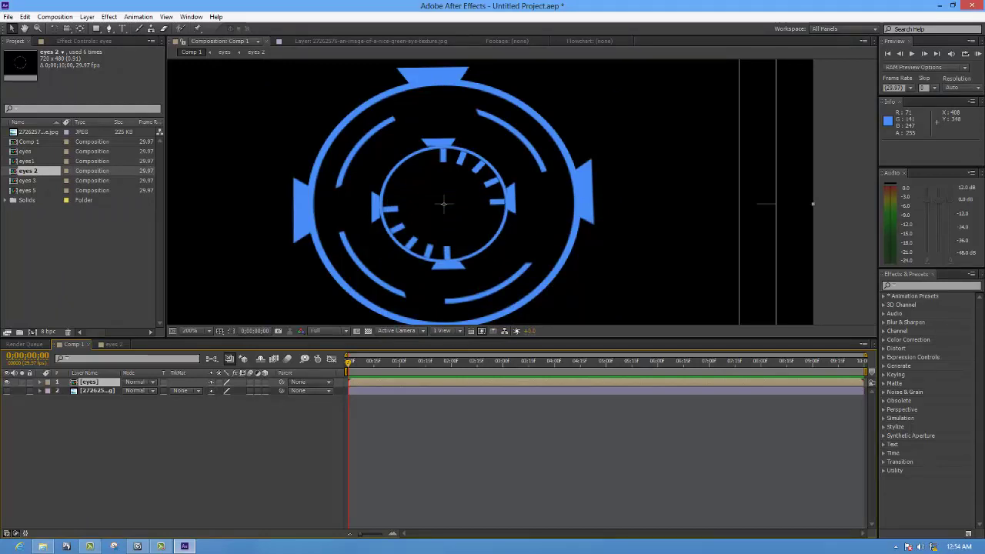
Apply Stylize > Glow to the eyes layer with threshold around 70% and radius 16
left_click(931, 285)
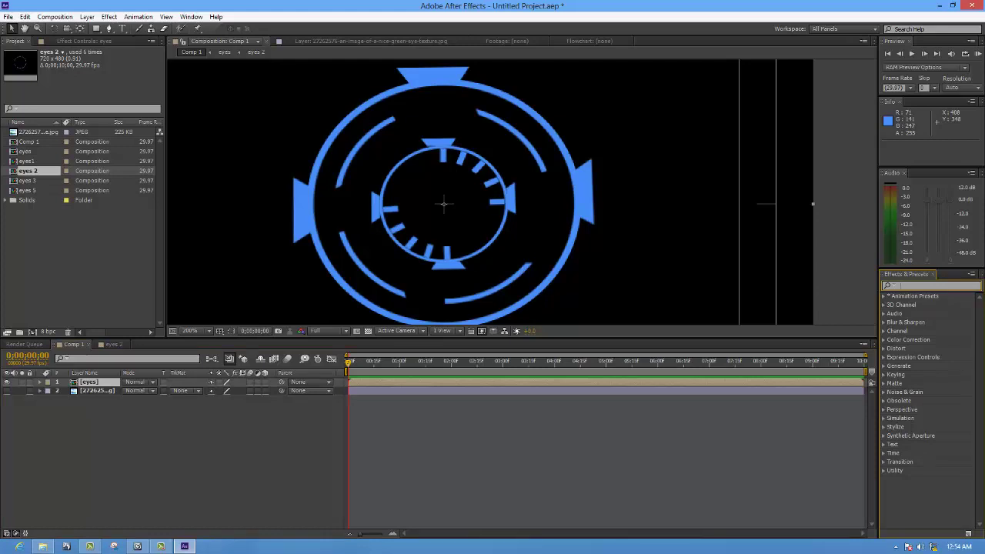
left_click(883, 427)
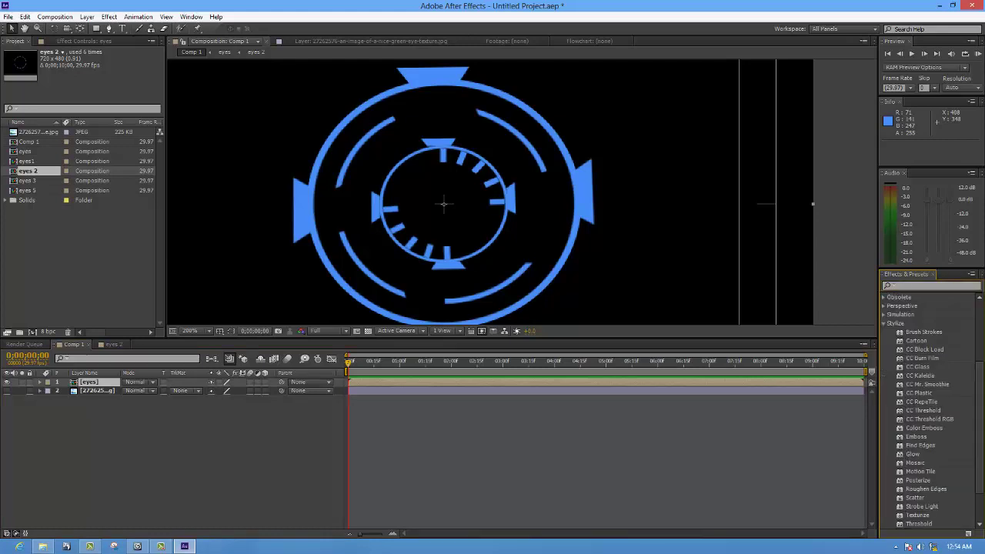
left_click_drag(913, 454, 96, 390)
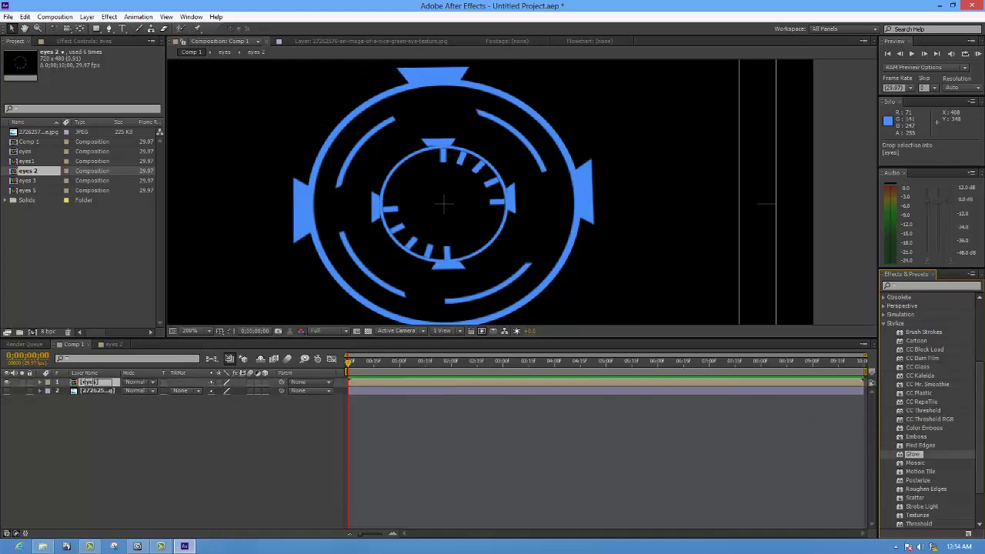
left_click_drag(96, 390, 88, 382)
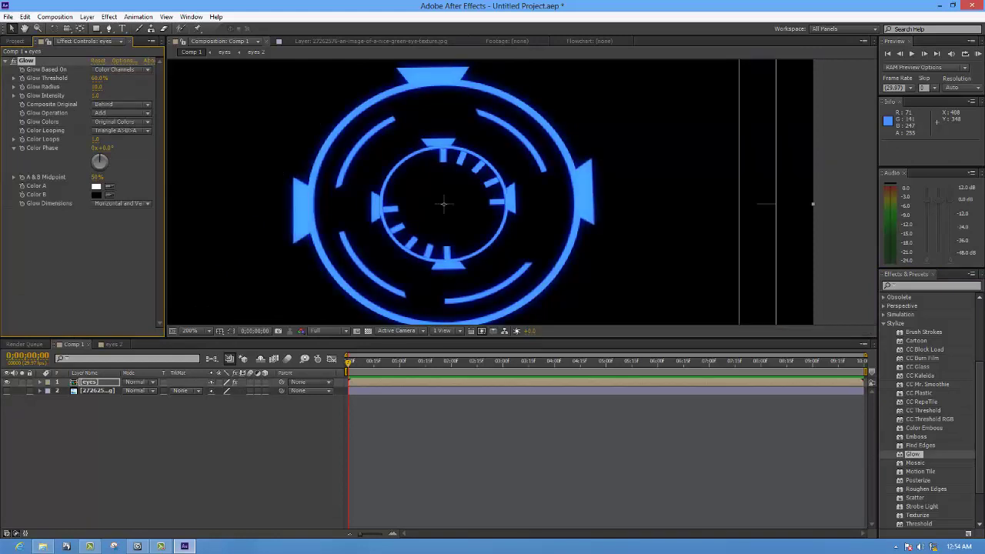
left_click_drag(99, 77, 103, 78)
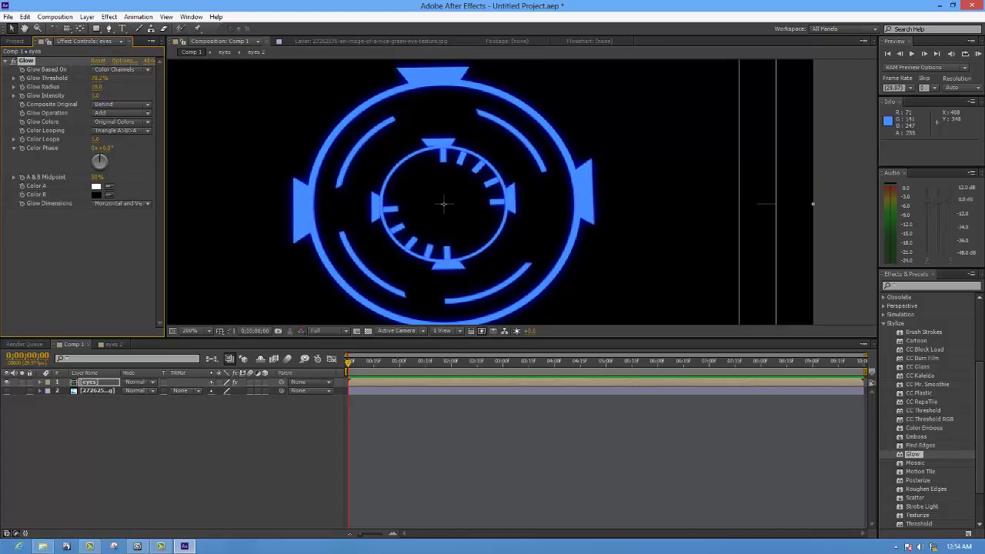
left_click_drag(97, 86, 93, 86)
left_click_drag(97, 86, 91, 86)
left_click(883, 323)
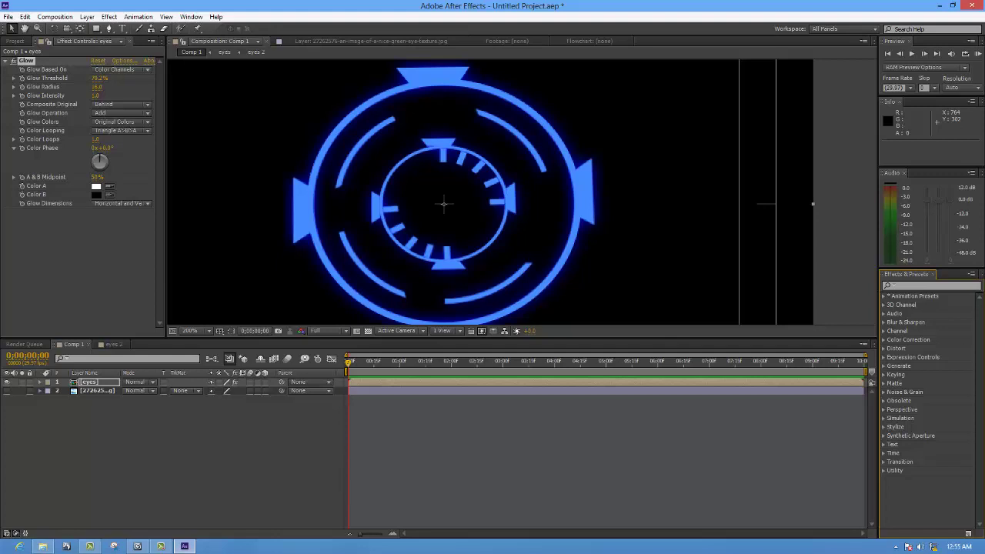
Search Effects & Presets to find the Gaussian Blur effect
left_click(933, 285)
type("bu")
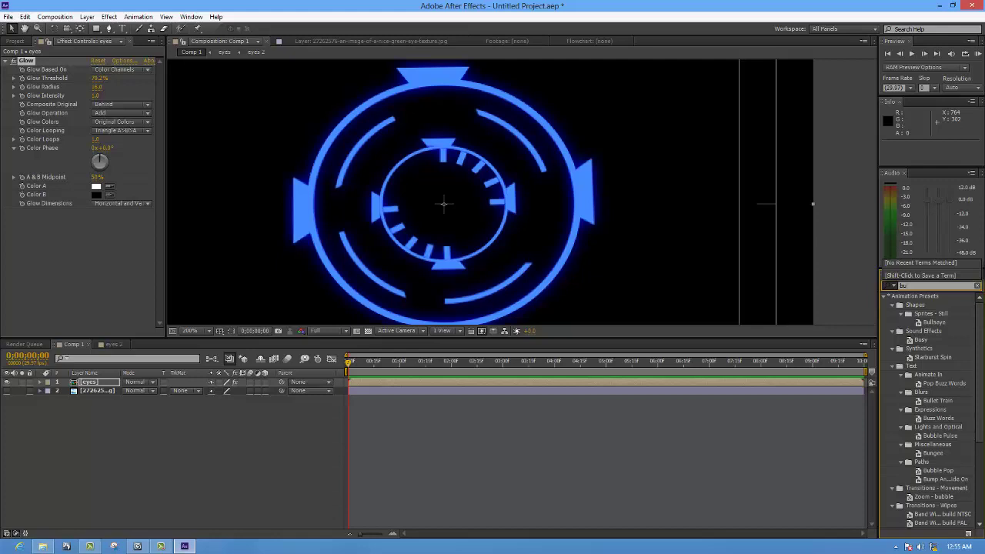
key("Return")
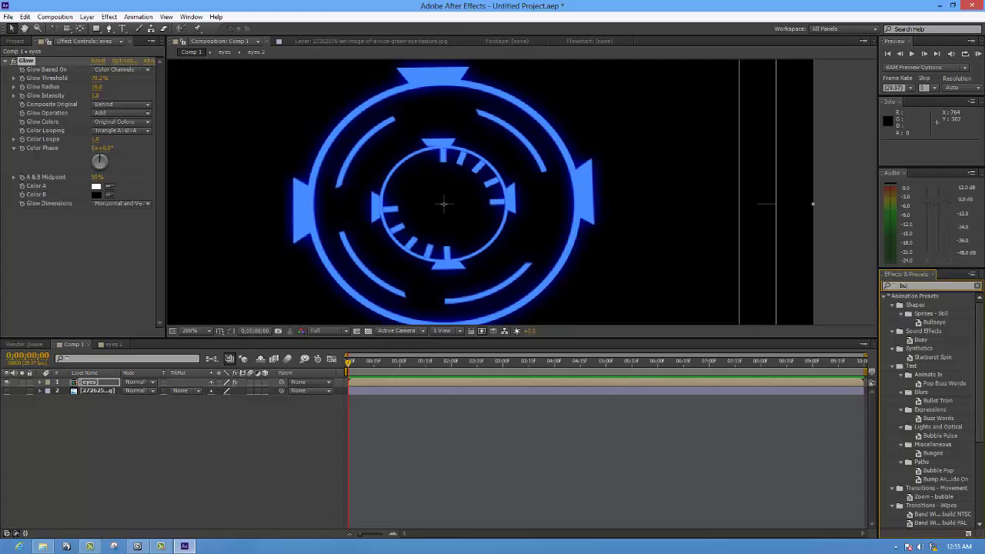
type("s")
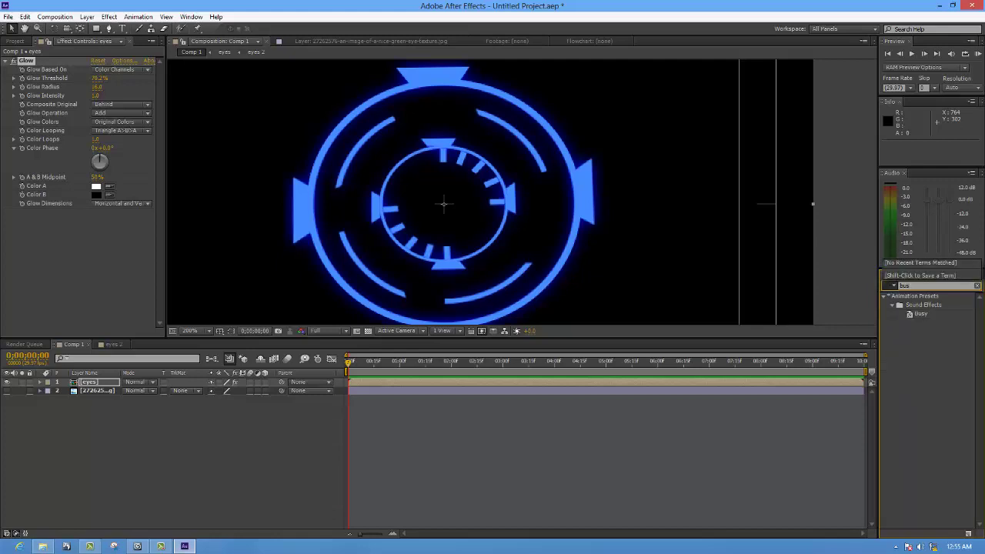
key("BackSpace")
scroll(931, 408, "down", 5)
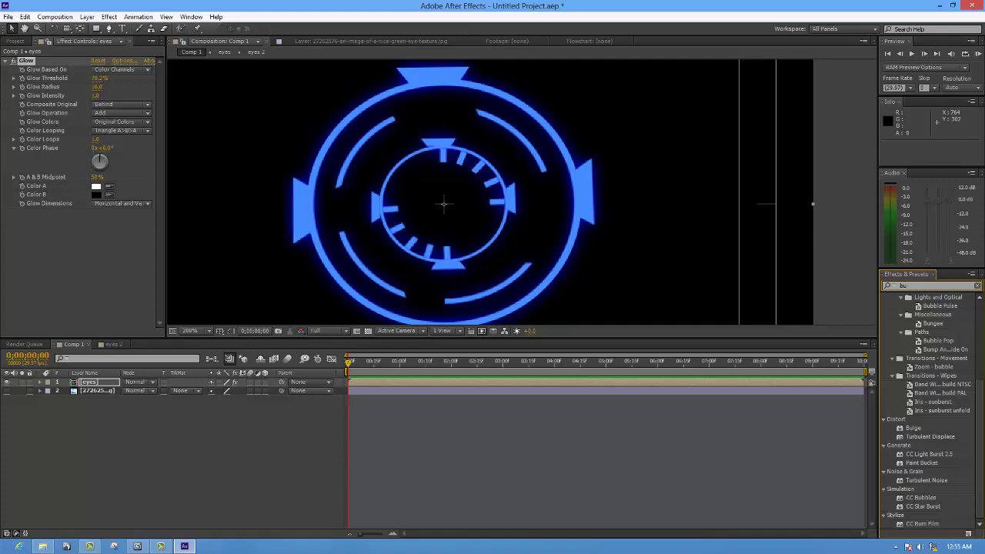
key("BackSpace")
key("BackSpace")
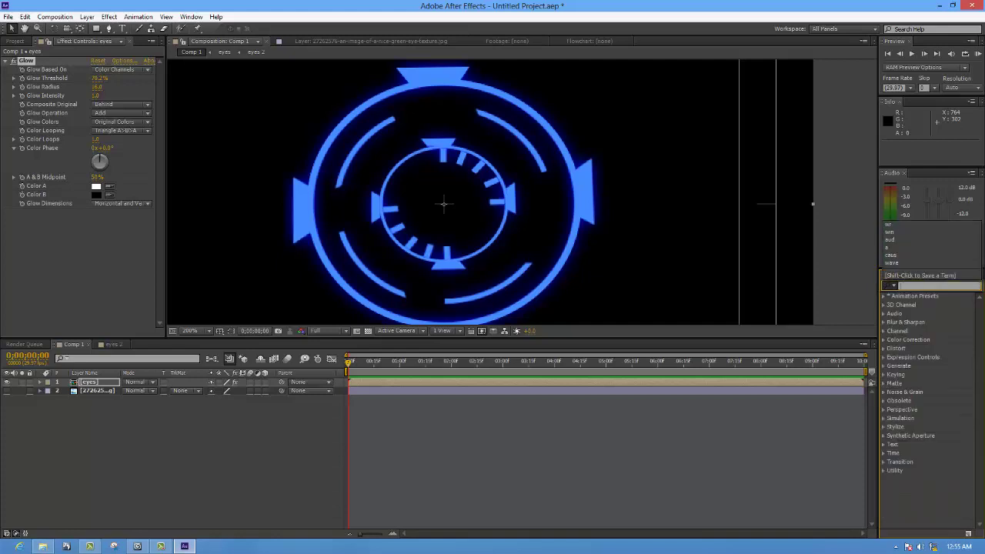
type("g")
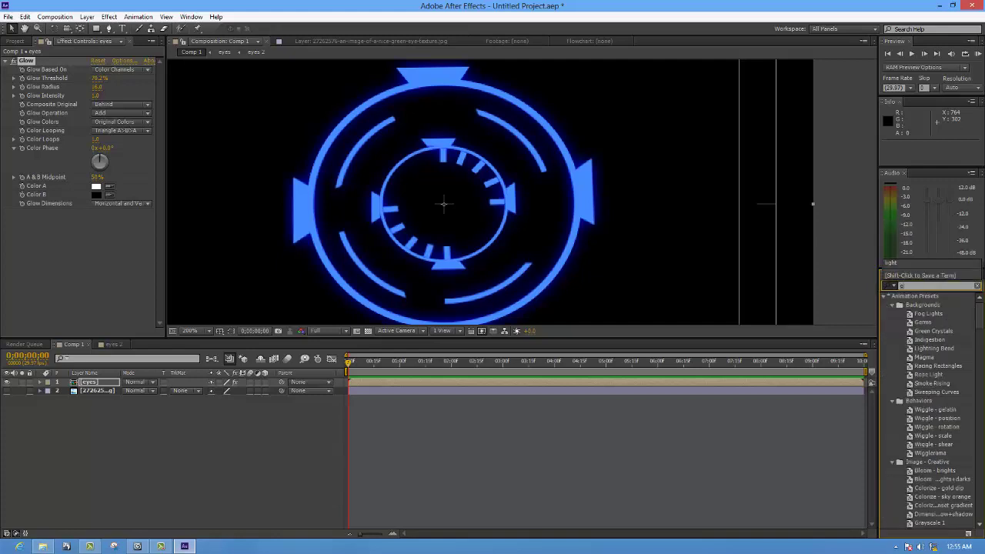
type("l")
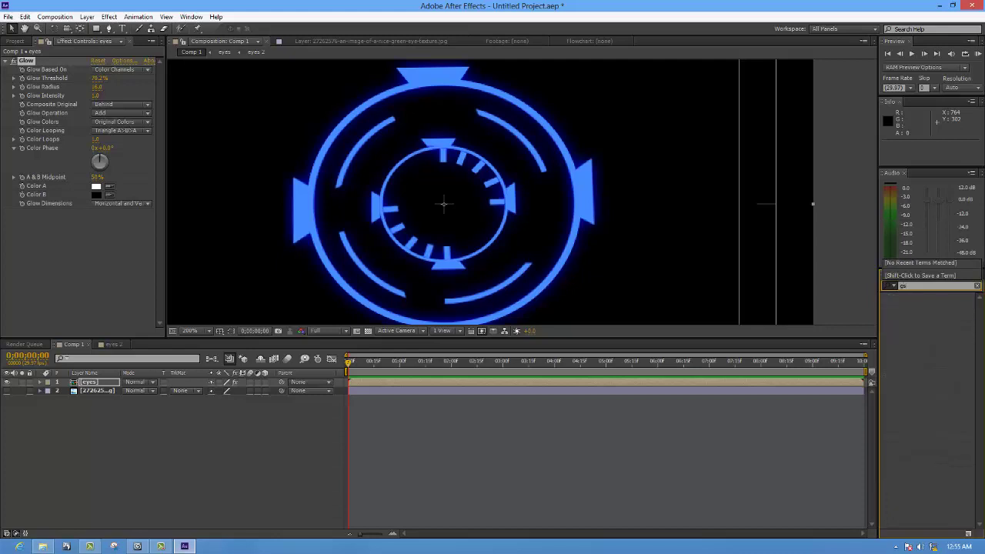
key("BackSpace")
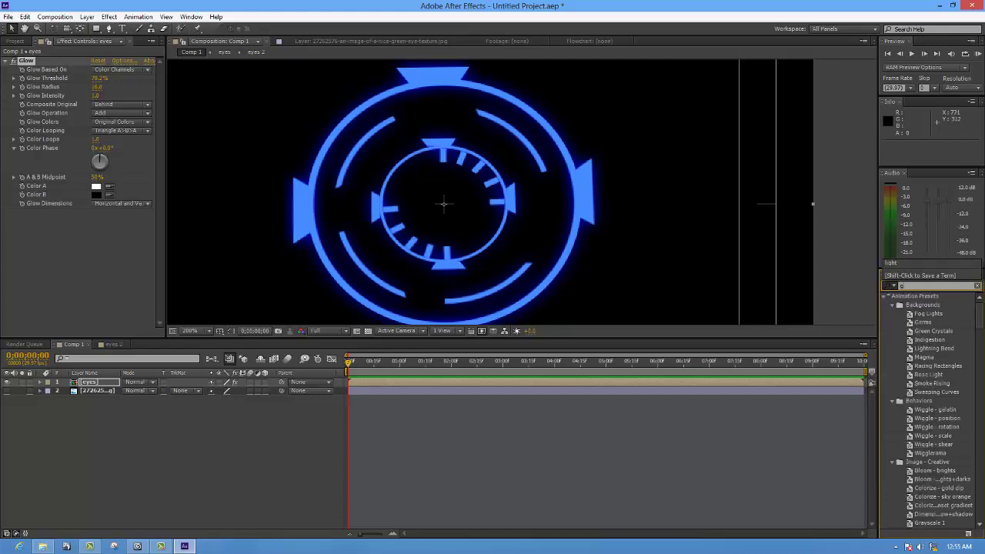
key("BackSpace")
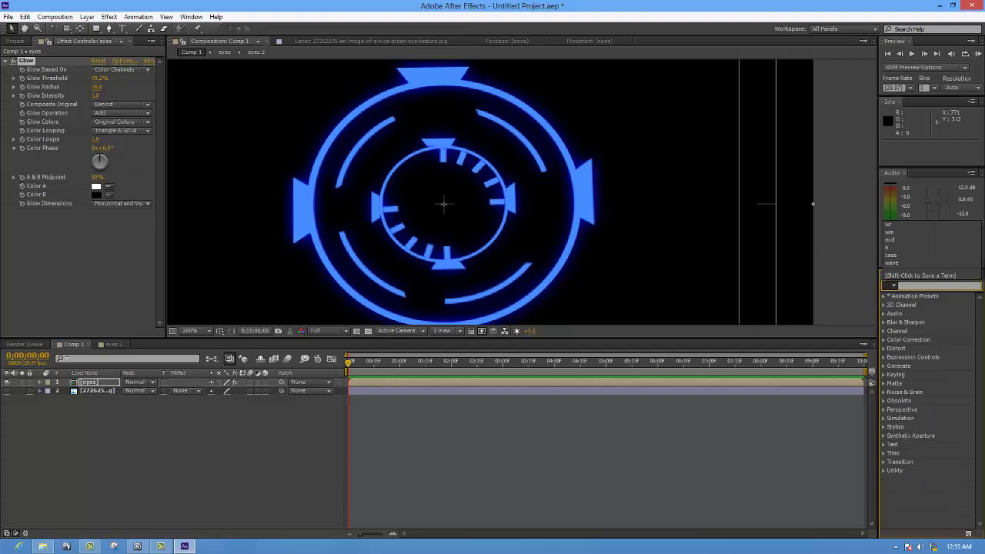
key("Escape")
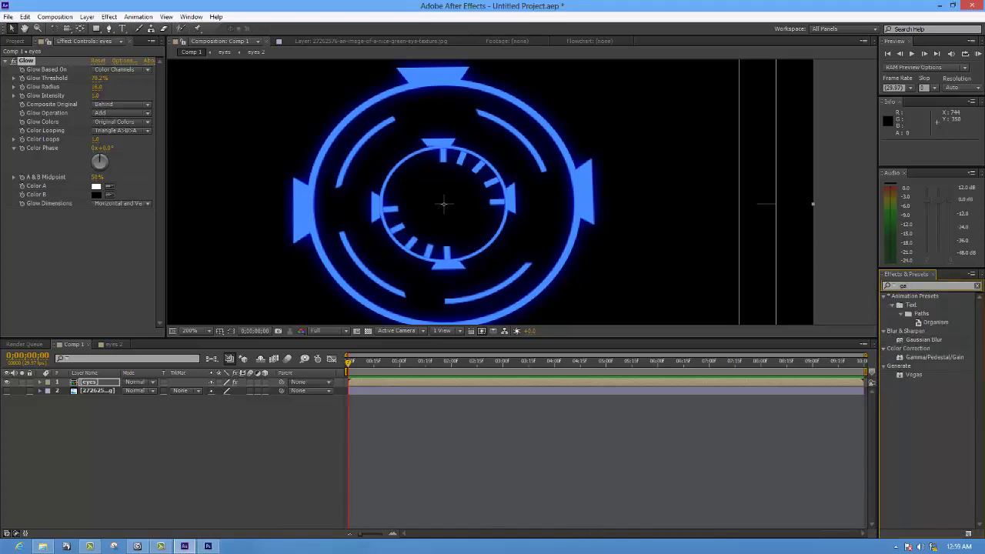
Apply Gaussian Blur to the eyes layer with slightly raised Blurriness, then duplicate the layer
mouse_move(923, 339)
left_mouse_down()
mouse_move(201, 334)
mouse_move(90, 382)
left_mouse_up()
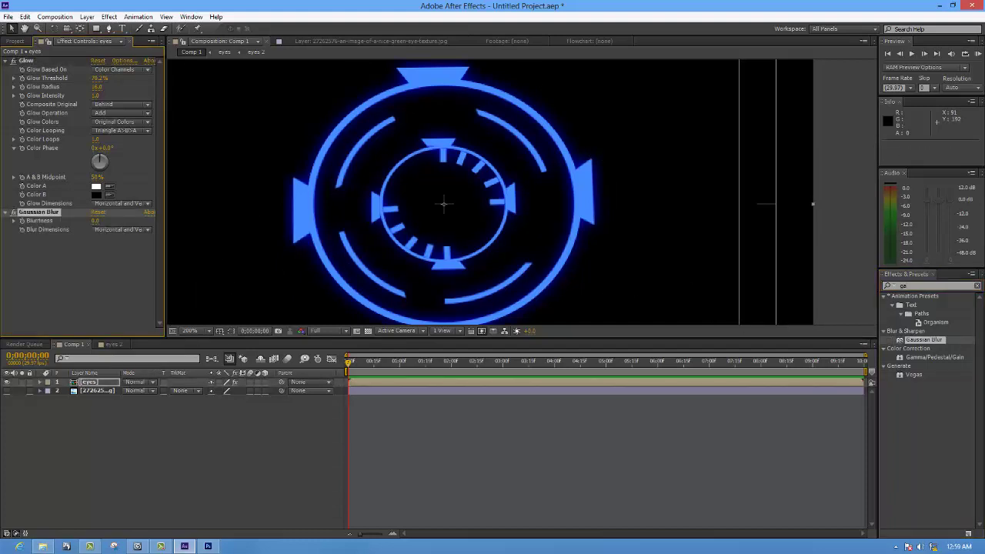
left_click_drag(95, 220, 104, 221)
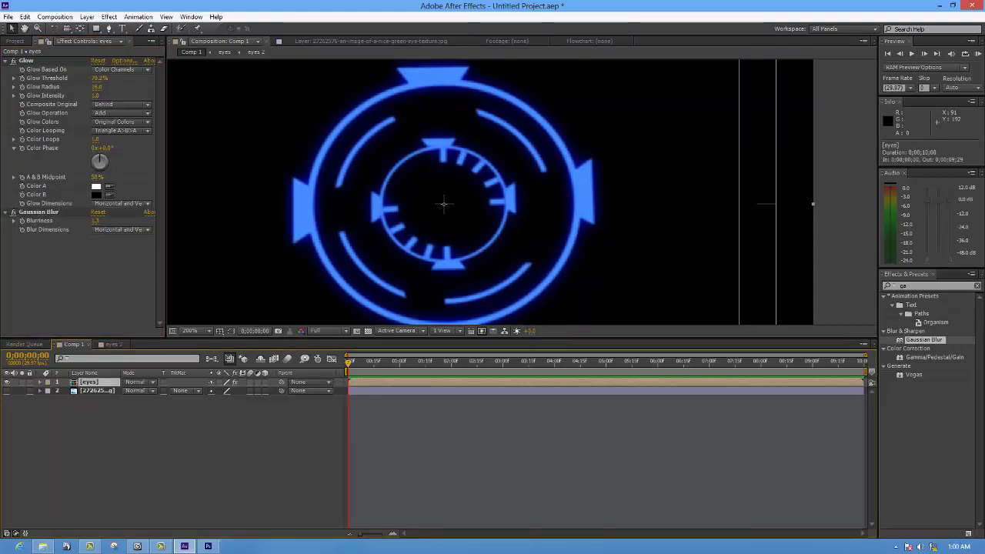
key("ctrl+d")
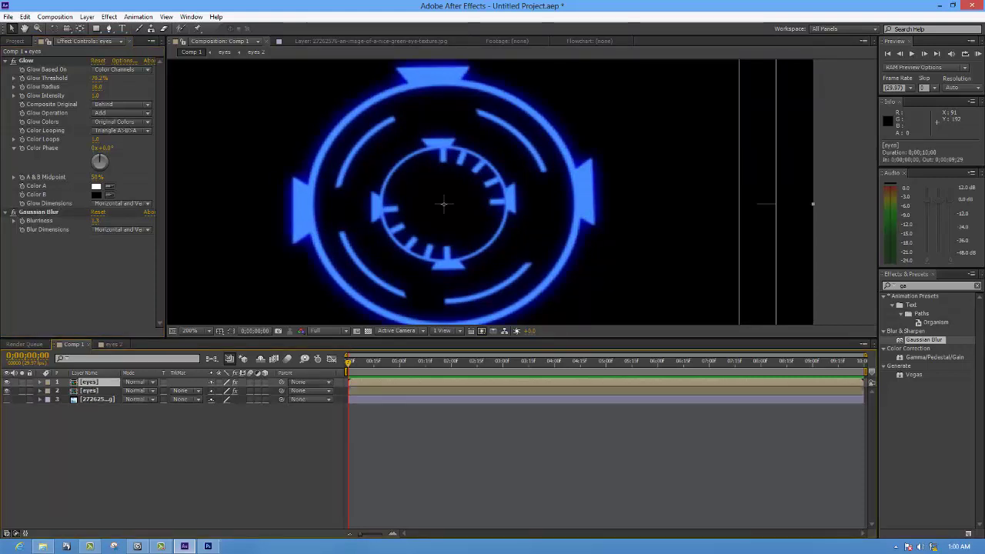
Set the top eyes copy's blending mode to Difference and scrub its Scale value
left_click(136, 381)
left_click(179, 362)
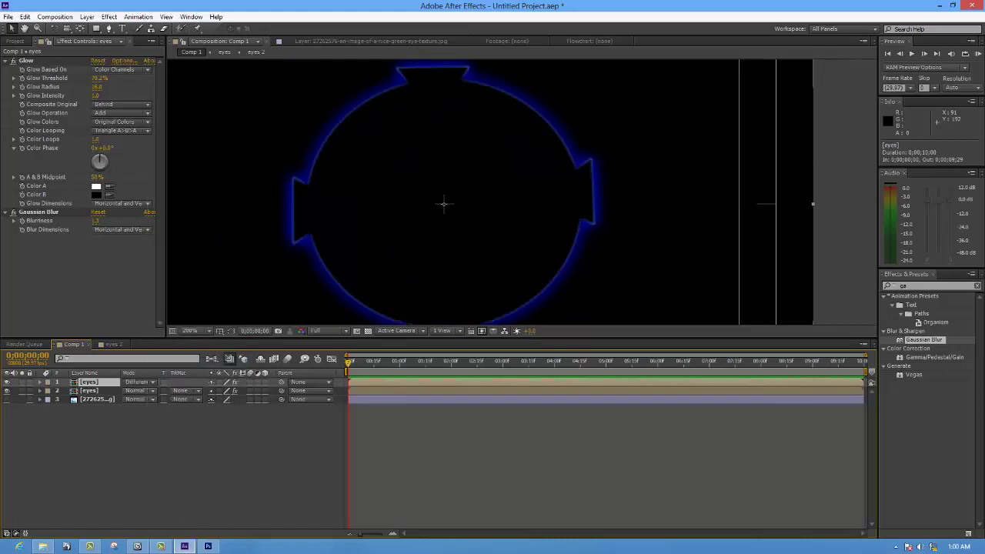
key("s")
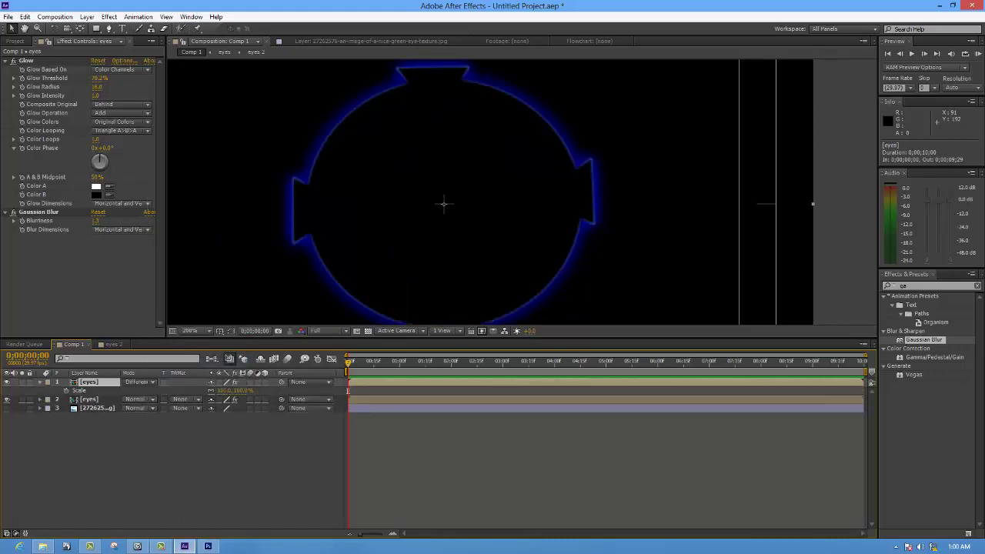
left_click_drag(228, 390, 232, 390)
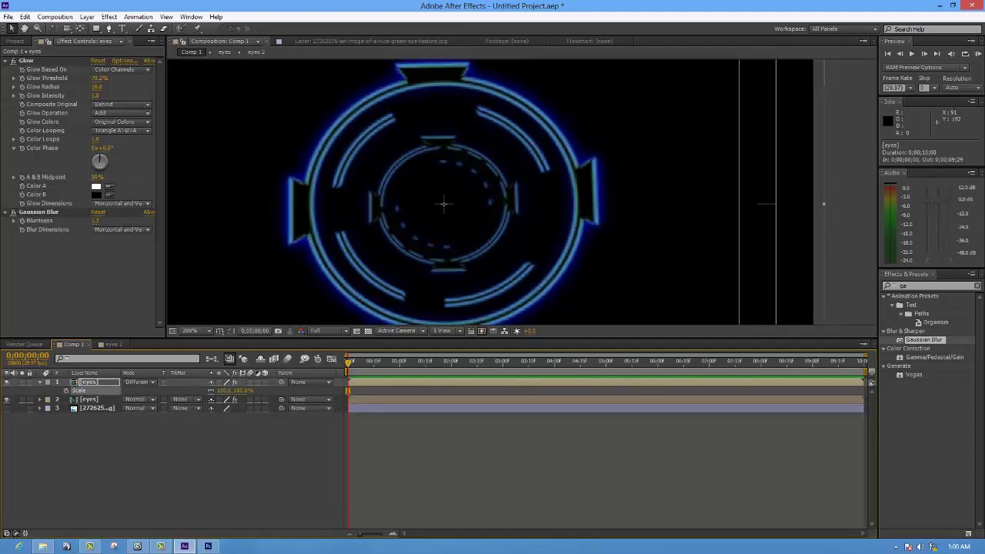
mouse_move(232, 390)
left_mouse_down()
mouse_move(270, 390)
mouse_move(176, 390)
left_mouse_up()
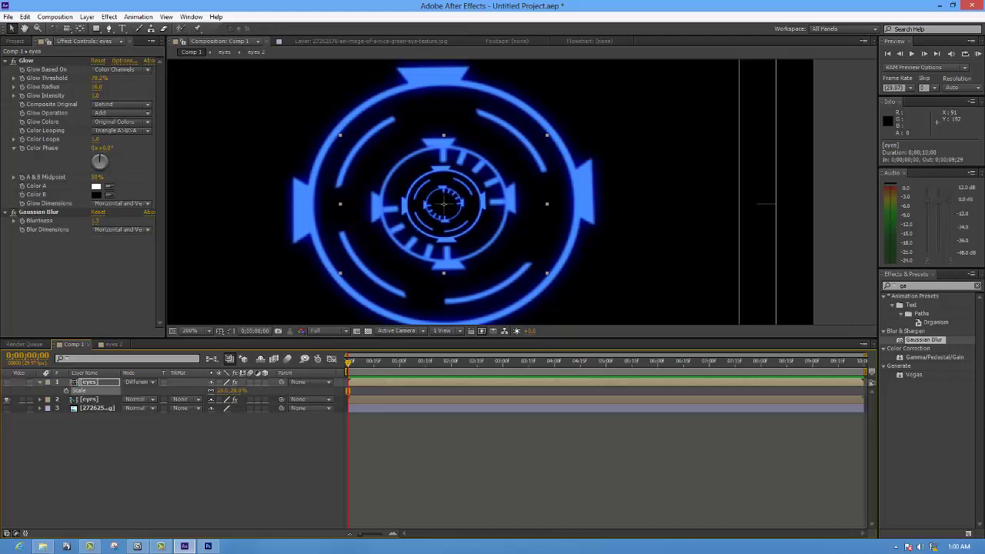
Toggle the top eyes copy's visibility off and on to compare the look
left_click(7, 381)
left_click(7, 381)
left_click(6, 382)
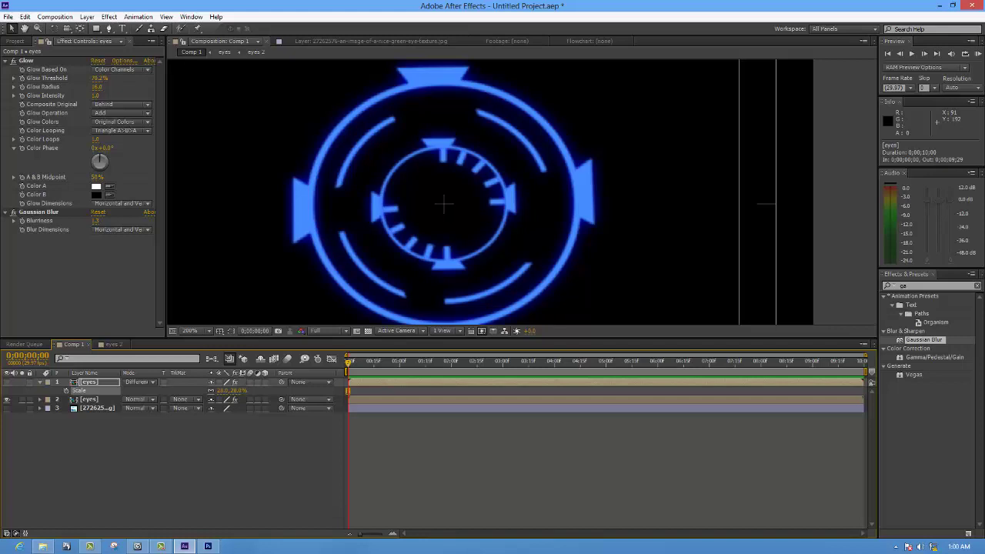
Lower the top copy's Glow Threshold to about 2% for a stronger glow
left_click(26, 60)
left_click_drag(99, 78, 86, 77)
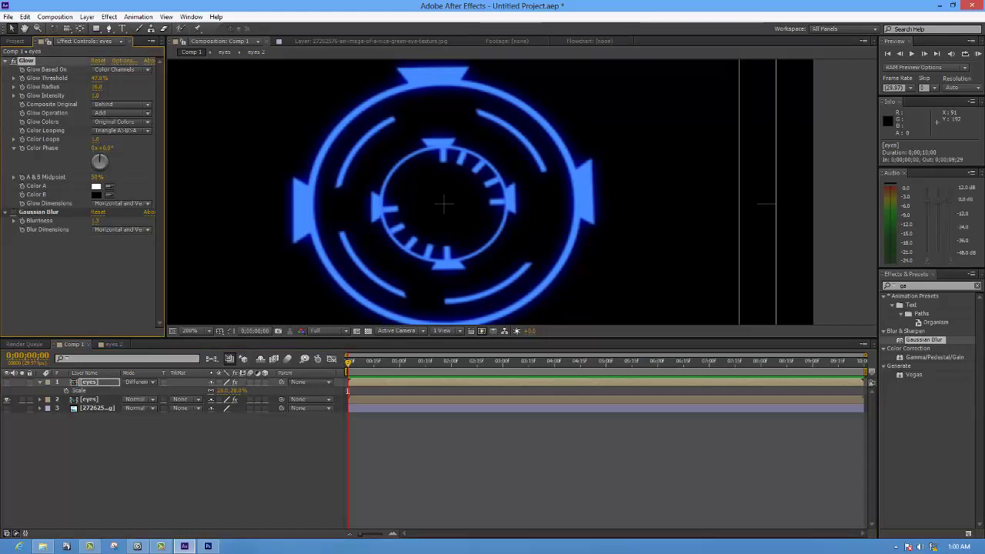
mouse_move(98, 78)
left_mouse_down()
mouse_move(77, 77)
mouse_move(101, 78)
left_mouse_up()
Zoom the viewer out to the whole Comp 1 frame and compare the ring against the eye texture
key("comma")
key("comma")
key("period")
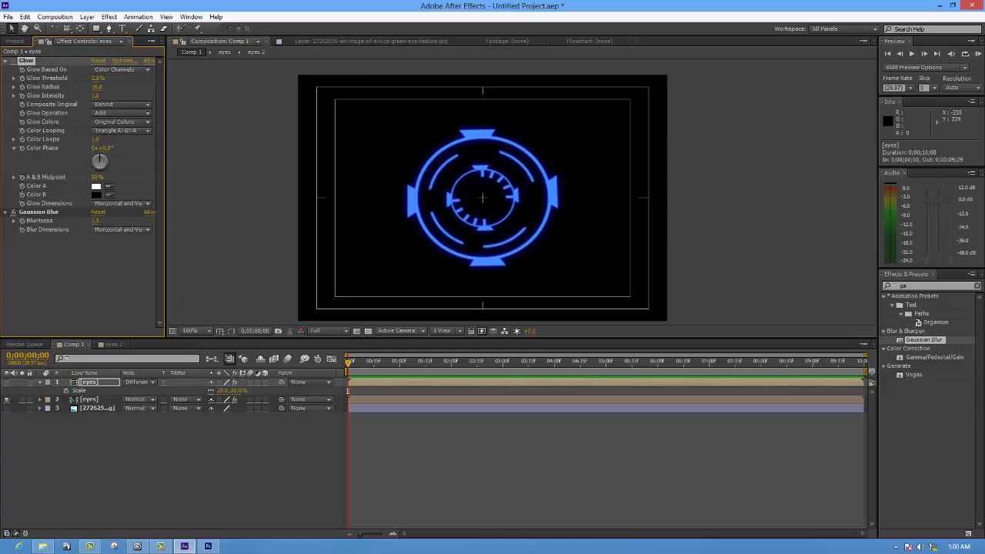
left_click(7, 381)
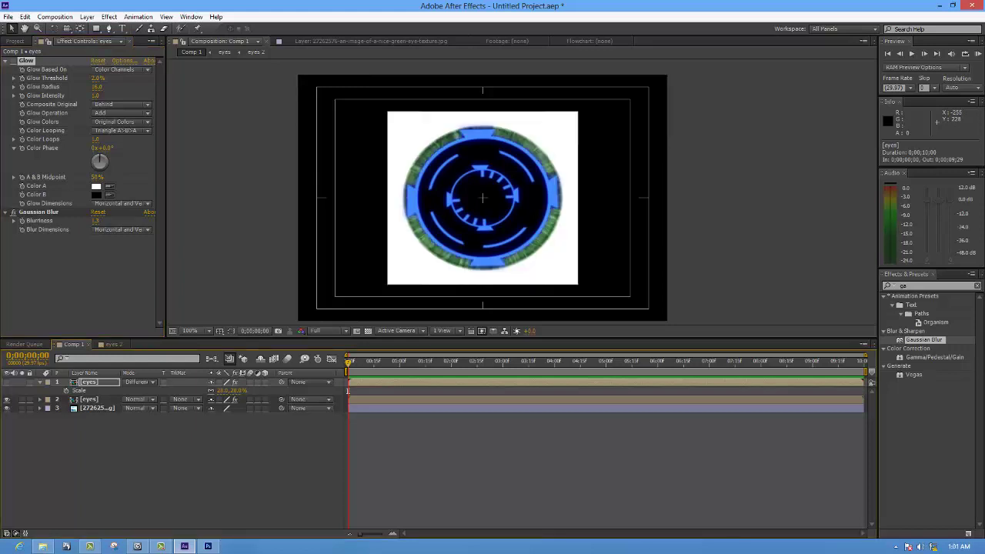
left_click(6, 382)
left_click(6, 382)
left_click(6, 382)
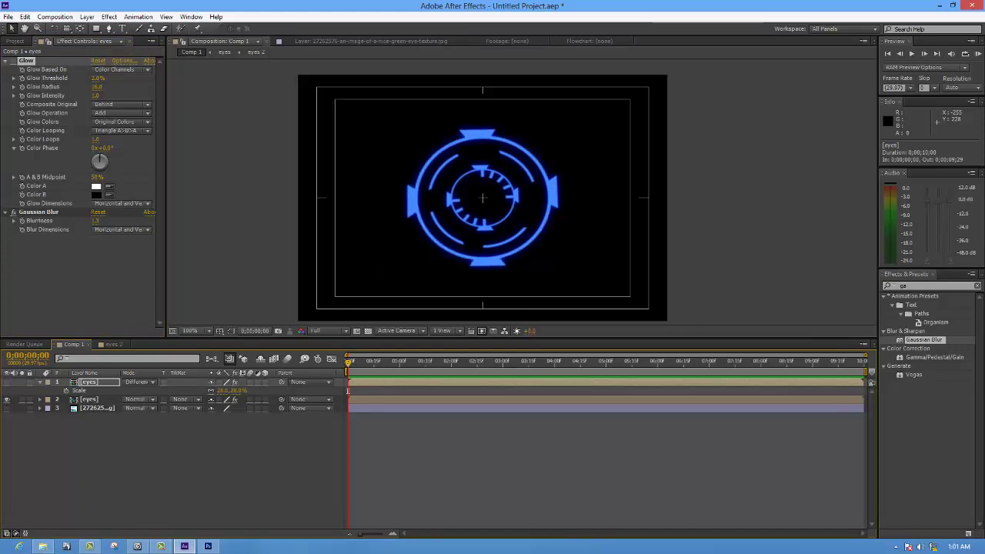
left_click(77, 285)
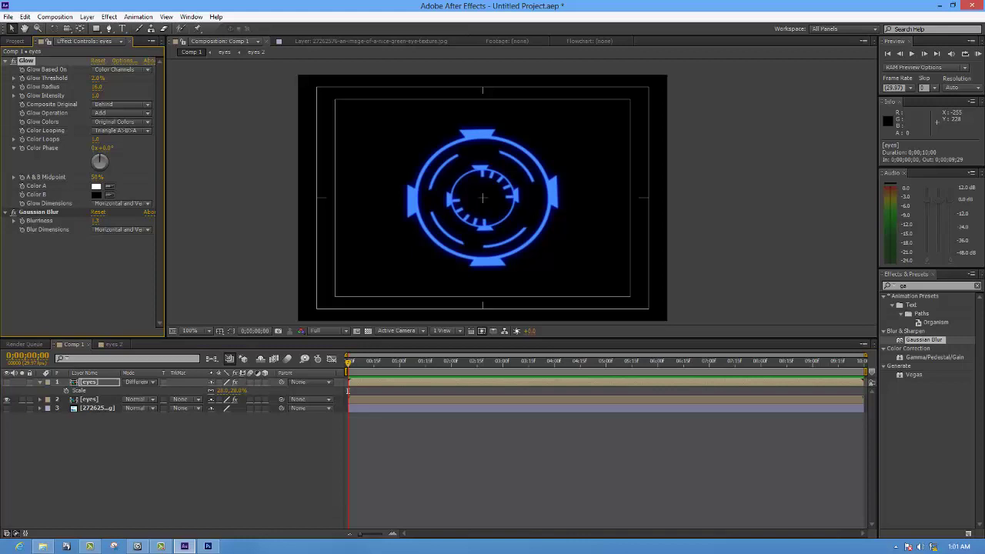
Add another Gaussian Blur to the top eyes layer and delete its Glow effect
right_click(23, 62)
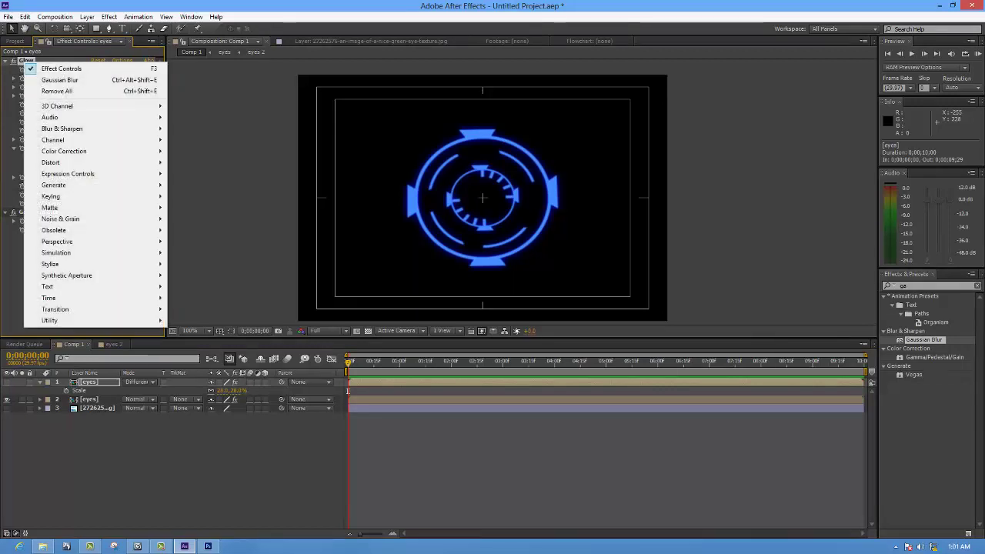
left_click(60, 79)
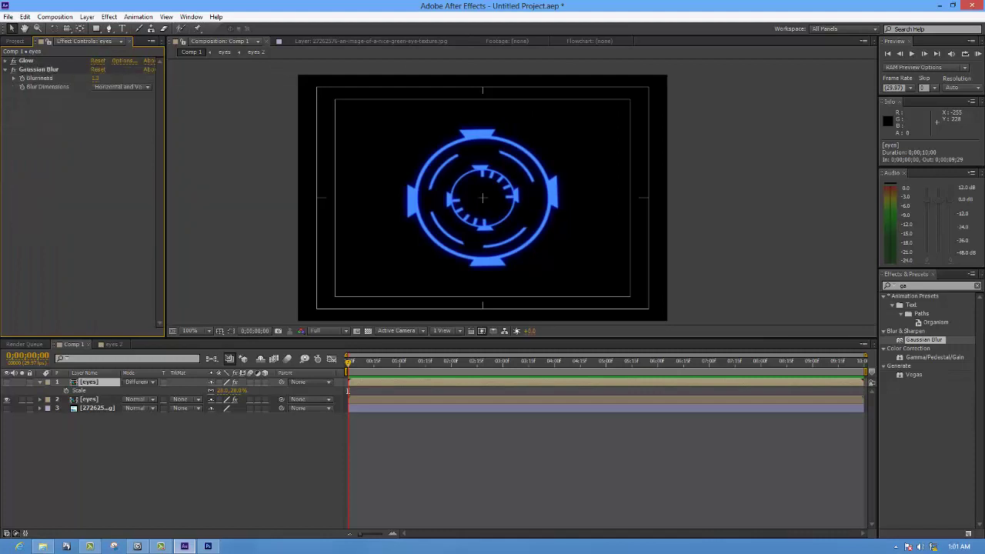
left_click(26, 60)
key("Delete")
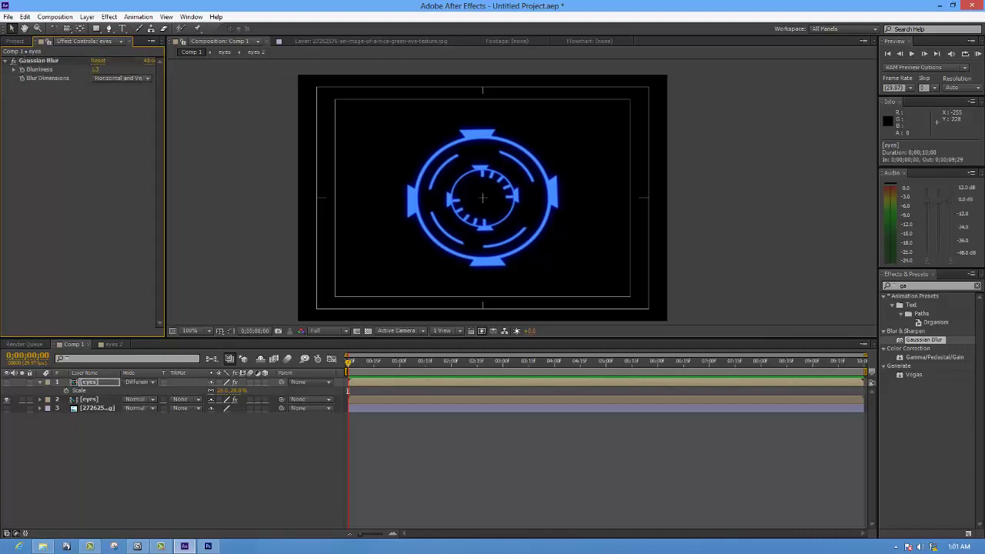
Try horizontal and vertical blur dimensions, then set Gaussian Blur to 5.4 in both directions
left_click(39, 60)
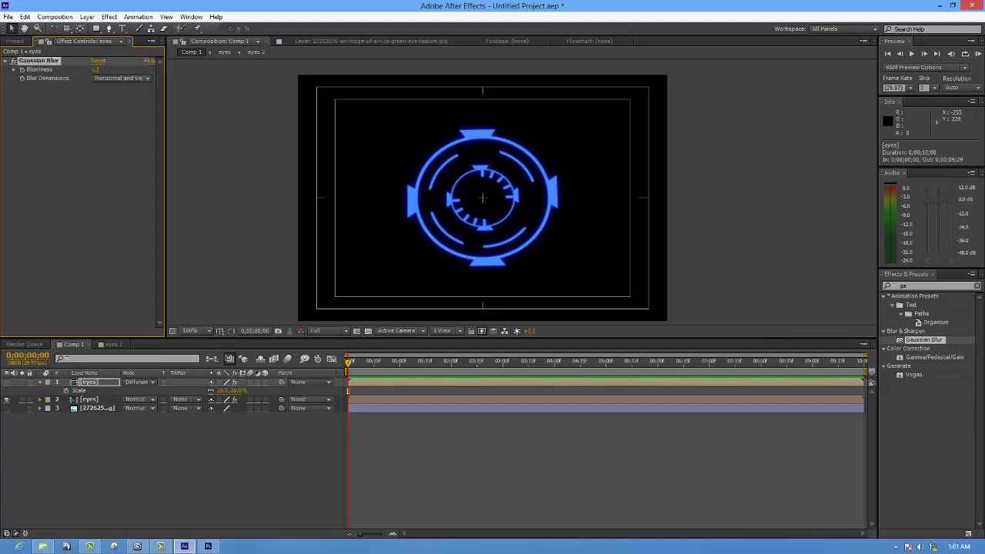
left_click_drag(95, 70, 85, 69)
left_click(122, 77)
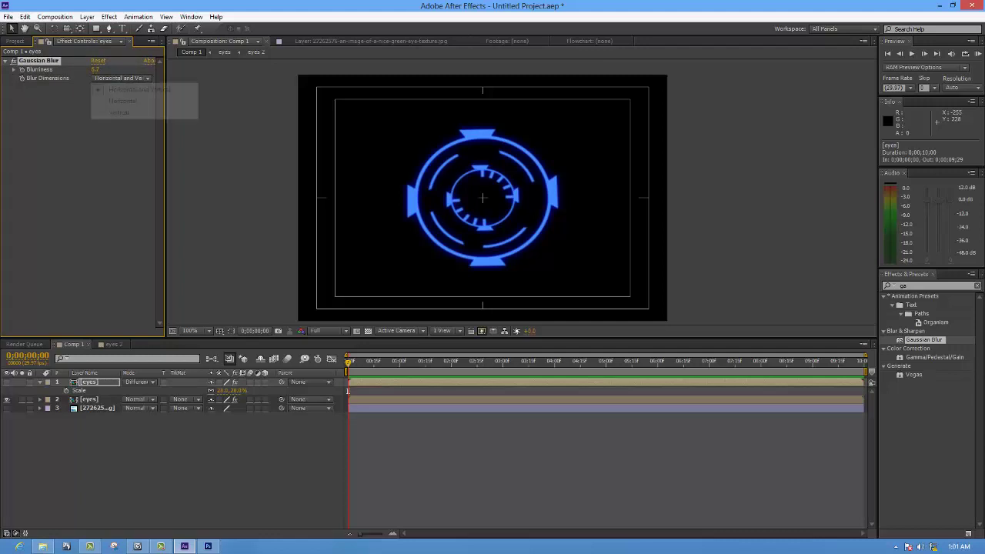
left_click(116, 101)
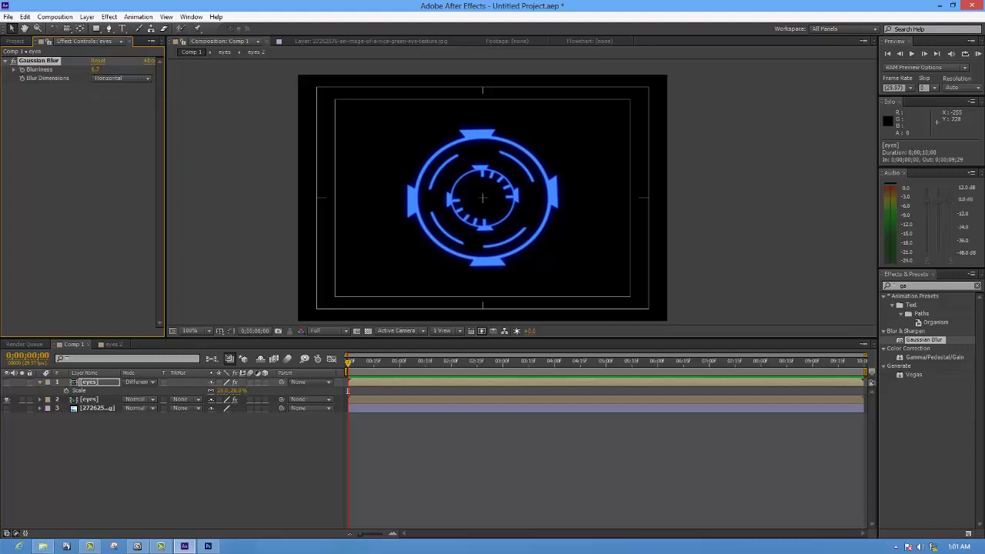
left_click(122, 78)
left_click(115, 112)
left_click(121, 78)
left_click(116, 89)
left_click_drag(96, 69, 91, 70)
left_click(932, 285)
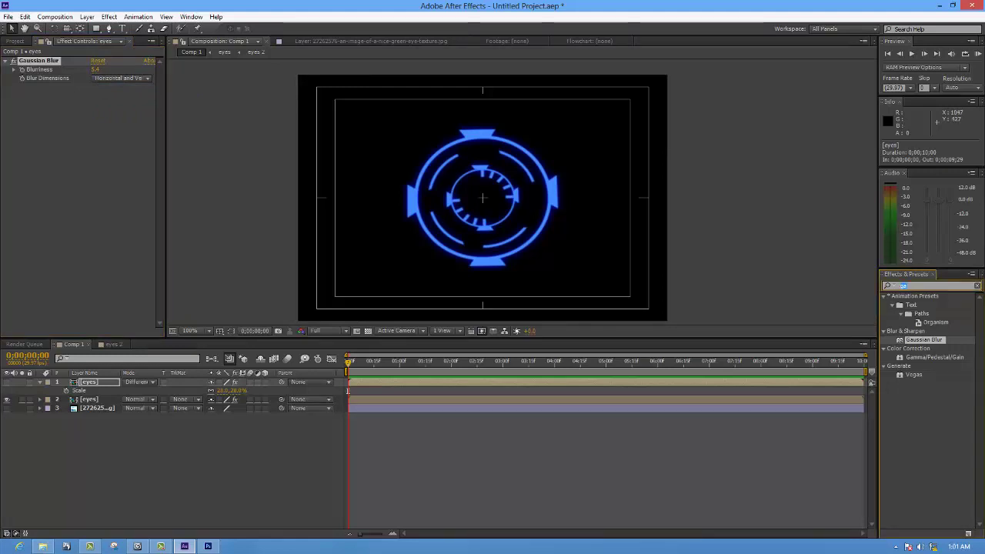
Search for hue and apply Hue/Saturation to eyes layer 2
type("h")
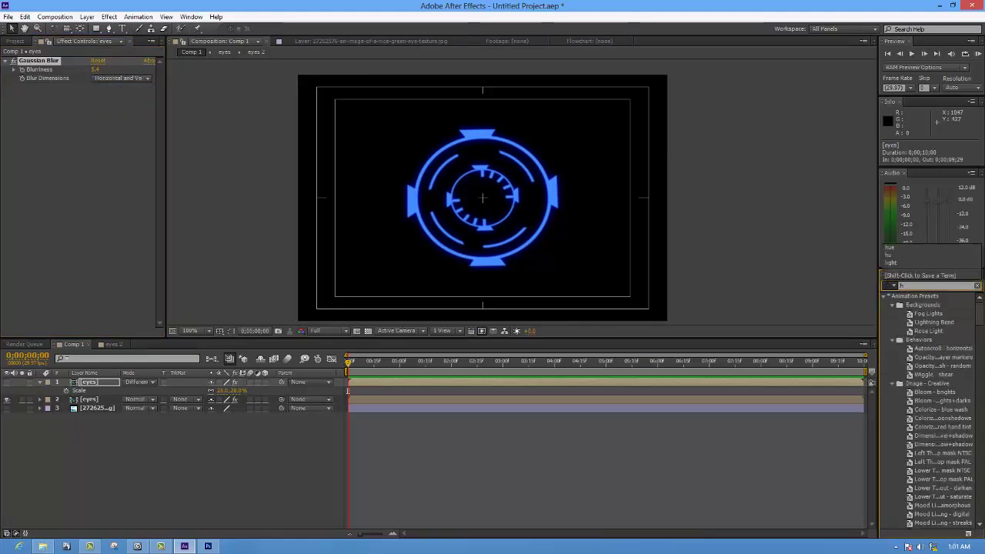
type("e")
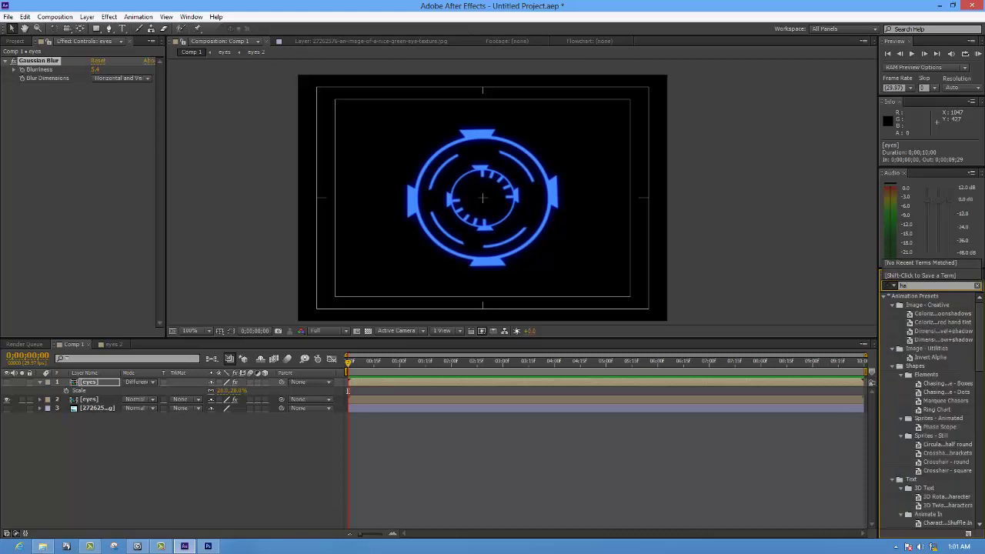
type("uni")
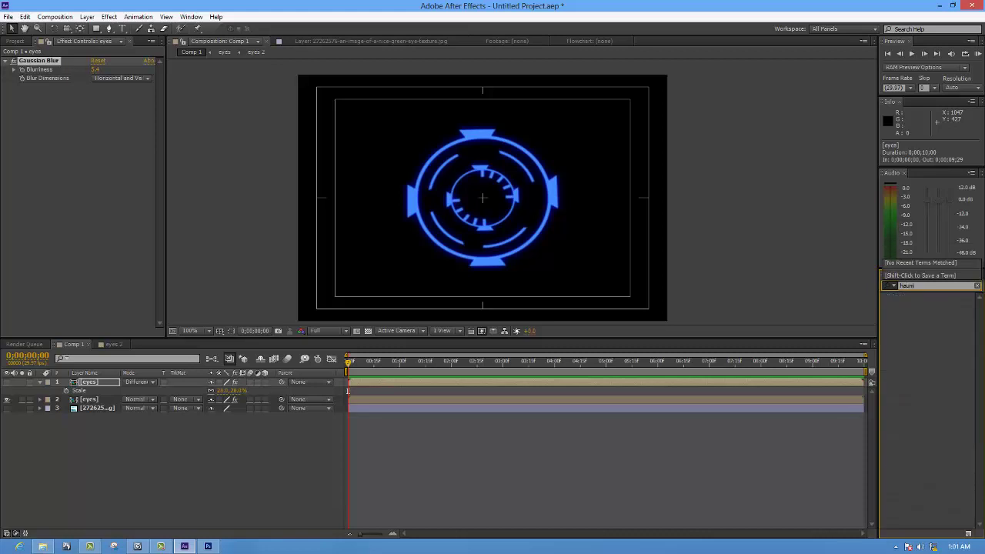
key("BackSpace")
key("BackSpace")
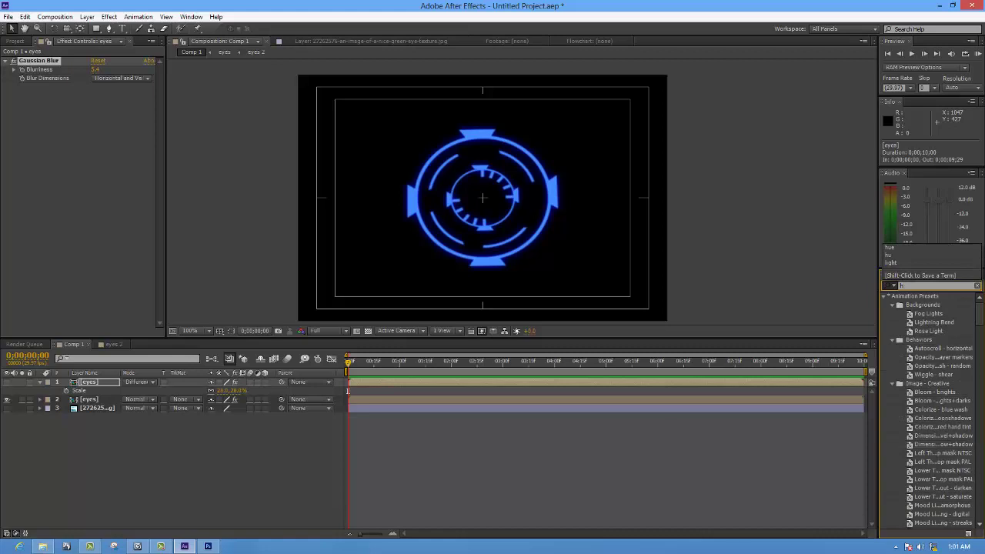
left_click(891, 247)
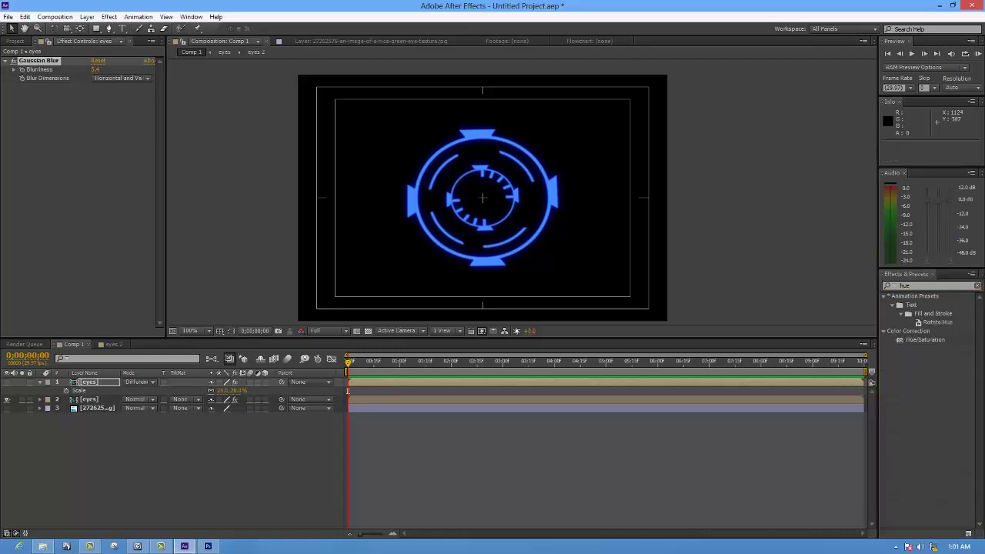
left_click_drag(923, 339, 54, 392)
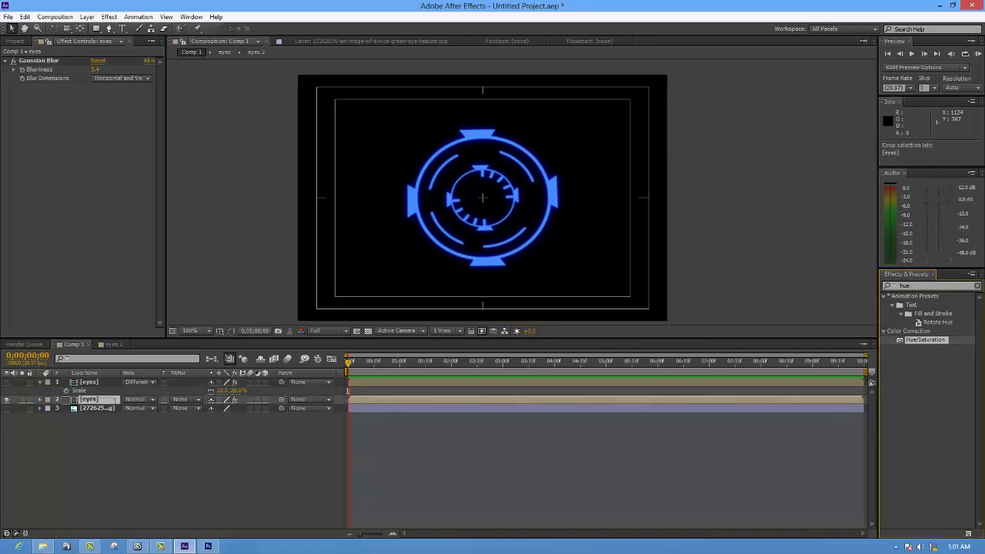
left_click_drag(54, 392, 85, 399)
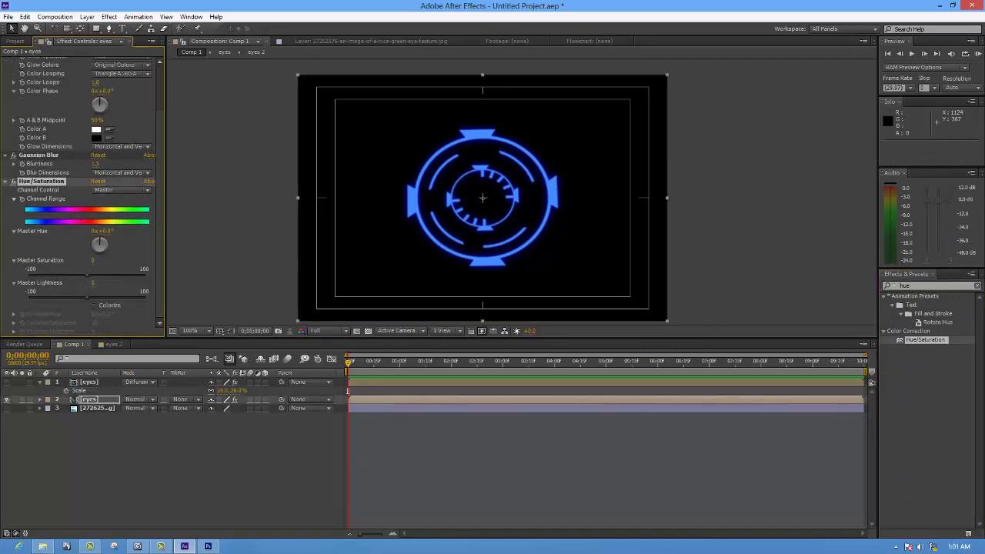
Set master hue 302° and saturation −41, blurriness 0.2, a lower Glow threshold and slightly darker lightness
mouse_move(102, 230)
left_mouse_down()
mouse_move(91, 231)
mouse_move(330, 230)
left_mouse_up()
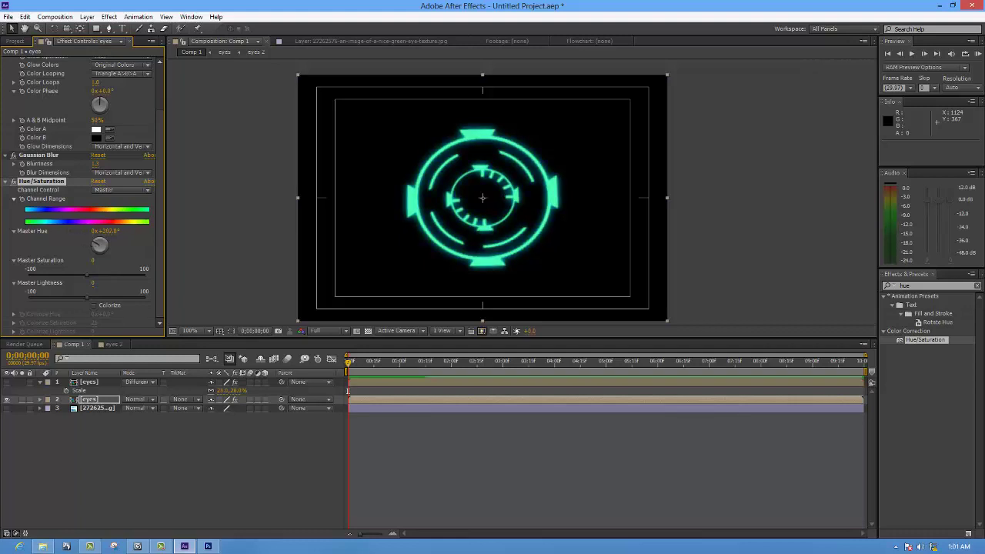
mouse_move(93, 260)
left_mouse_down()
mouse_move(75, 260)
mouse_move(86, 260)
left_mouse_up()
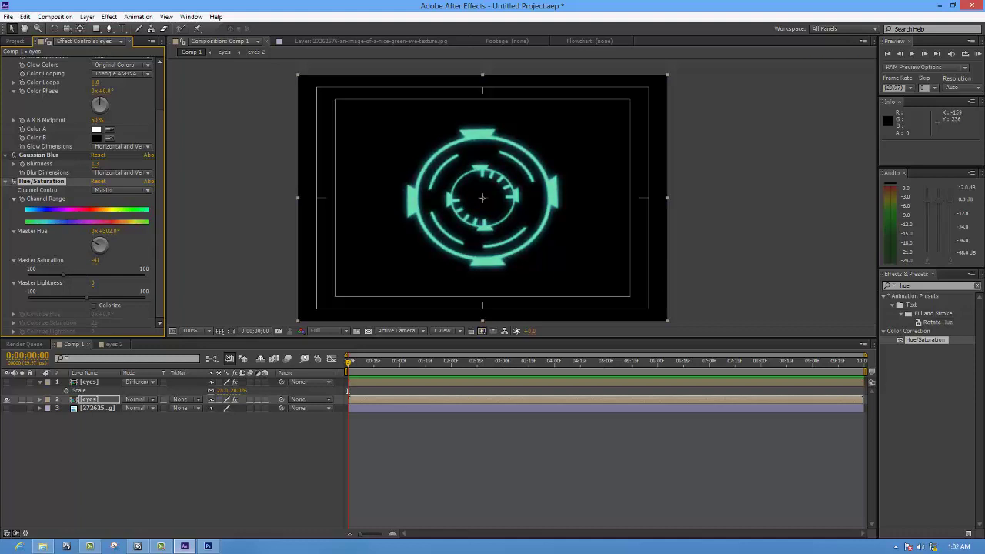
left_click_drag(95, 163, 89, 164)
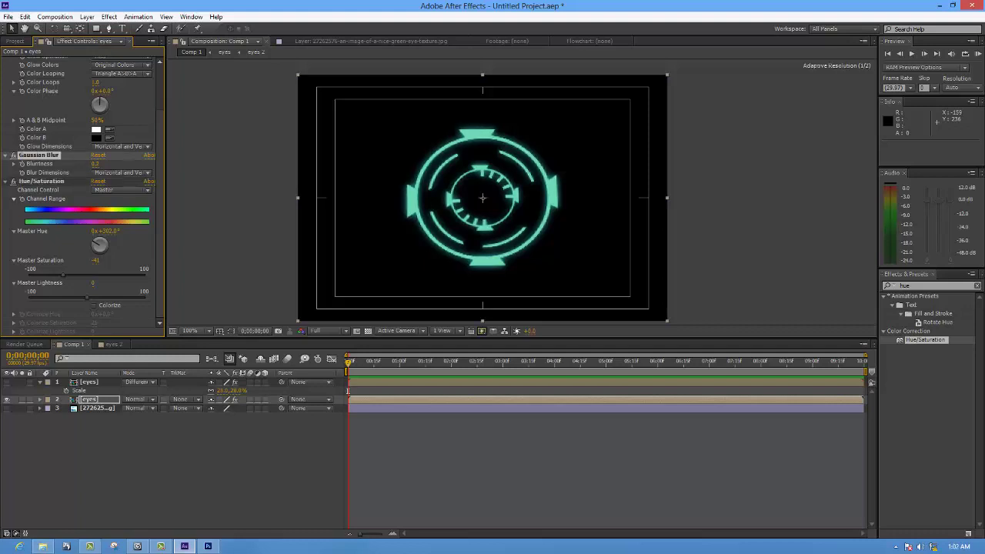
scroll(83, 192, "up", 3)
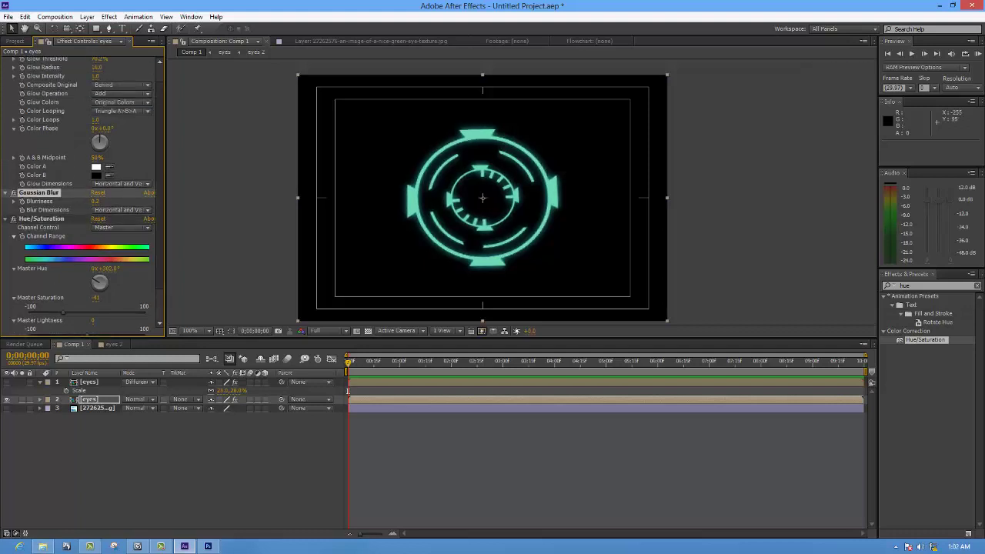
scroll(82, 192, "up", 2)
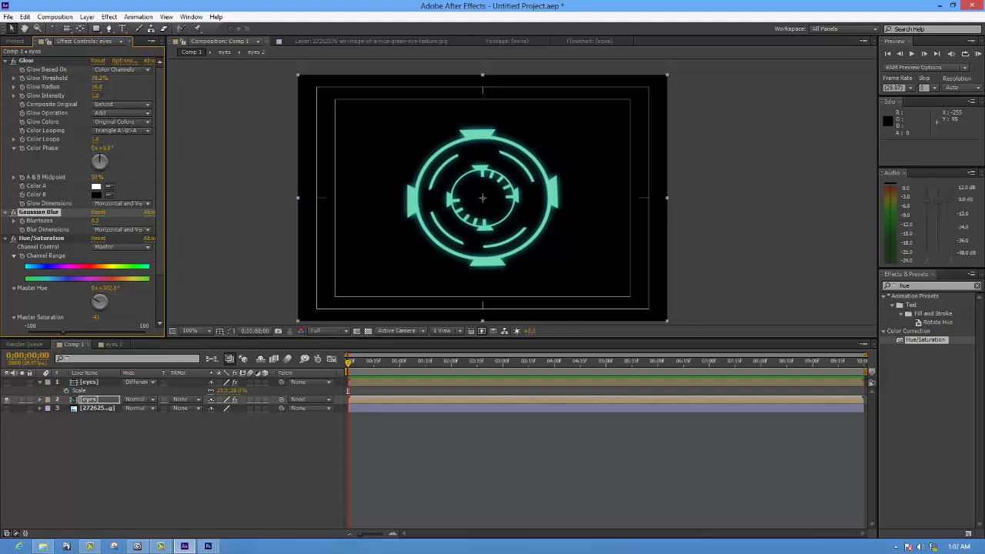
left_click_drag(100, 78, 87, 78)
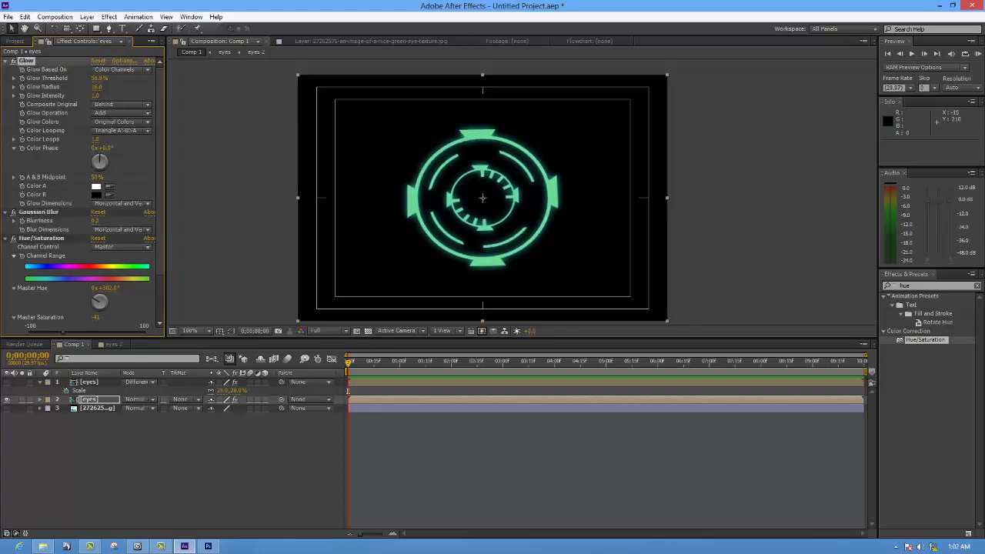
scroll(83, 193, "down", 2)
scroll(83, 193, "down", 2)
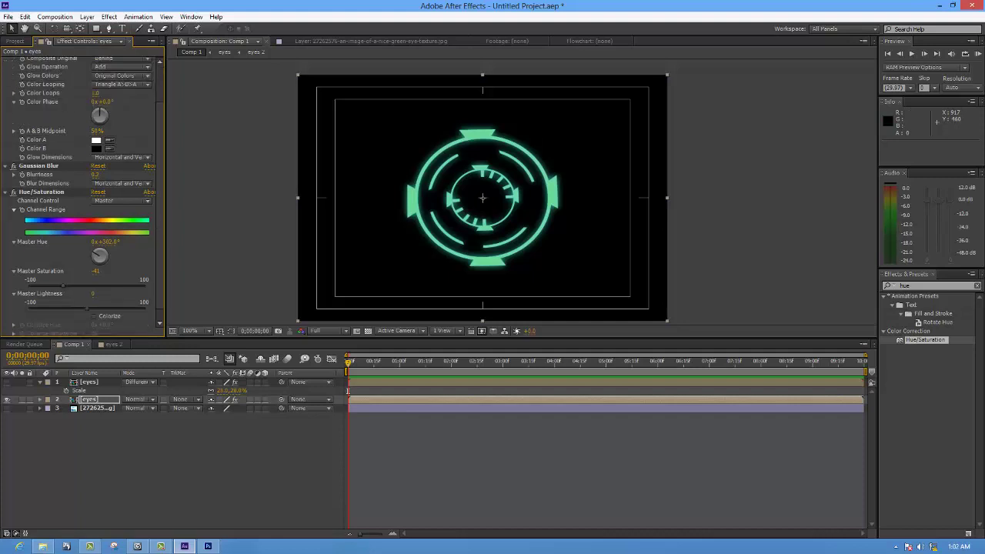
left_click_drag(92, 293, 88, 293)
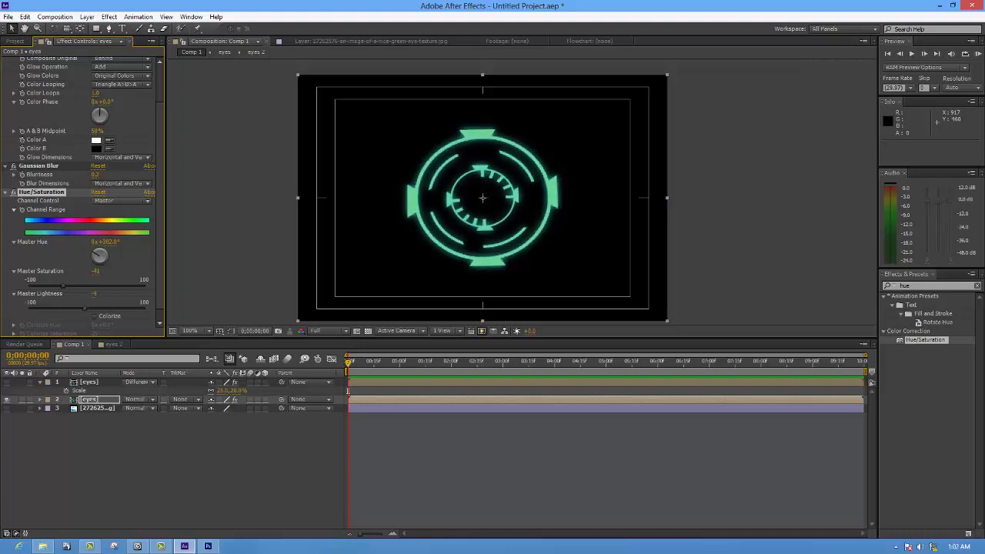
Collapse the effect settings and delete the top Difference-mode eyes layer
left_click(13, 192)
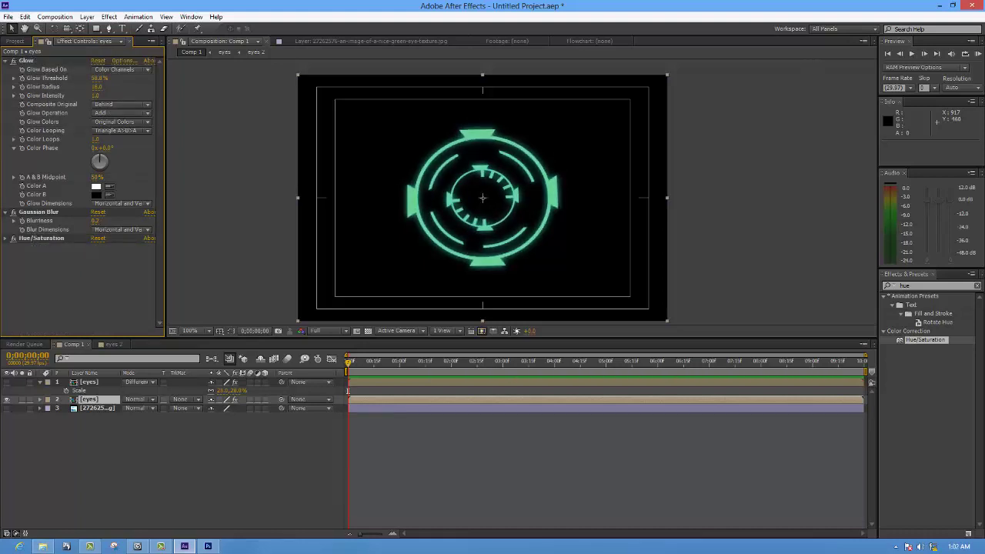
left_click(7, 60)
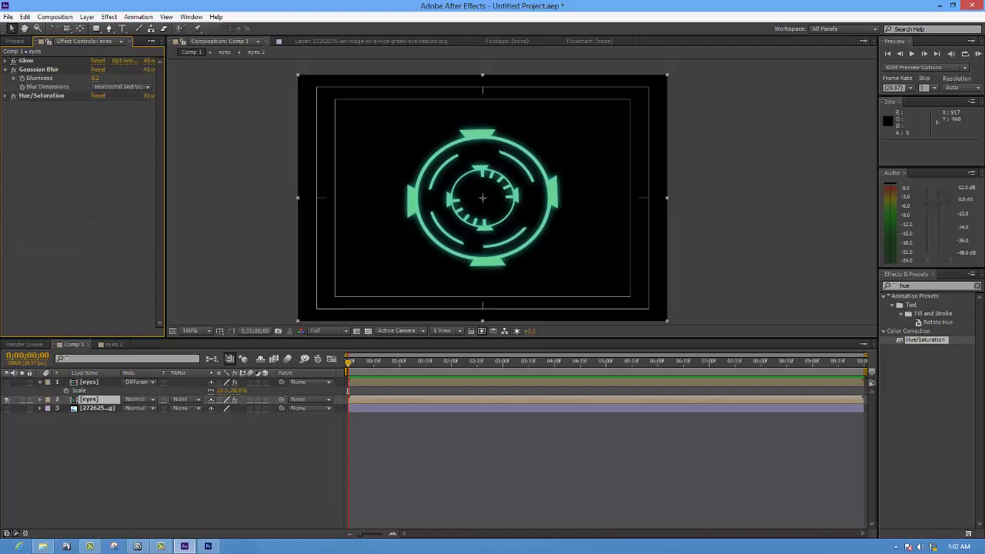
left_click(482, 197)
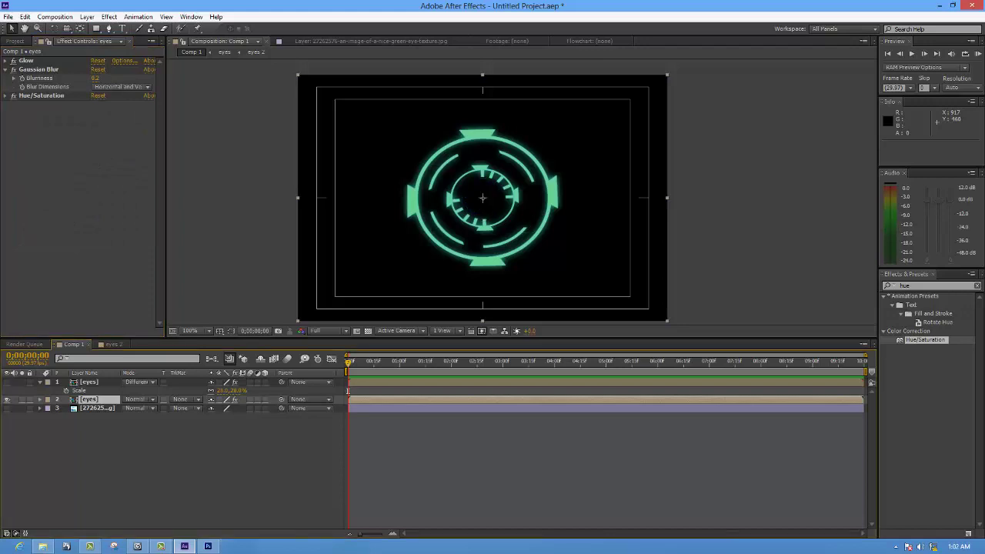
left_click(88, 381)
key("Delete")
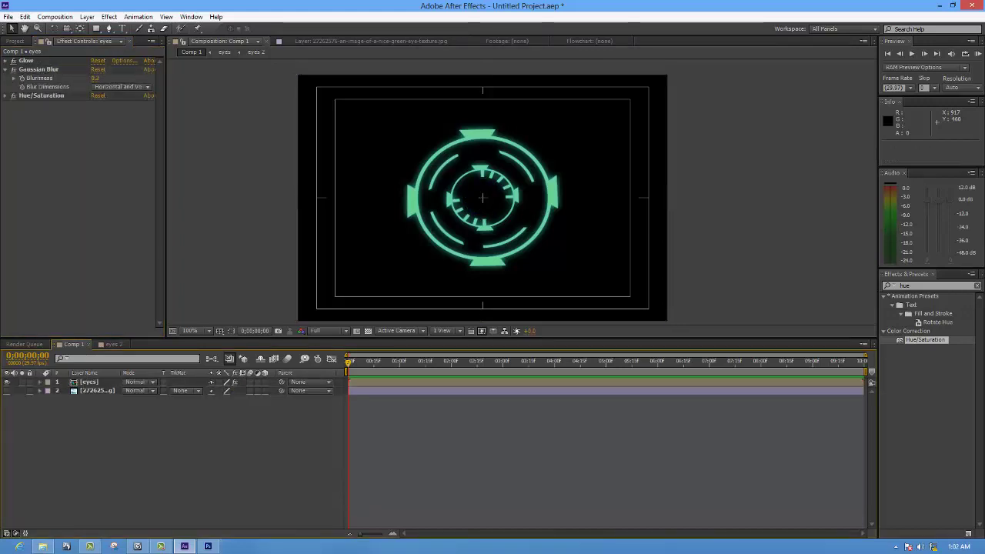
Open the eyes precomp and select both the eyes1 and eyes 2 layers
double_click(88, 382)
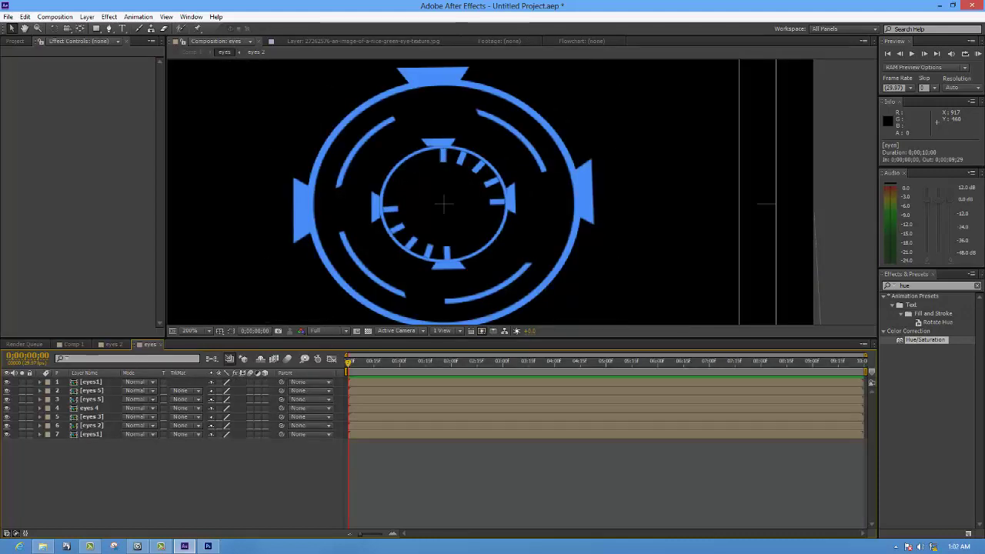
left_click(91, 434)
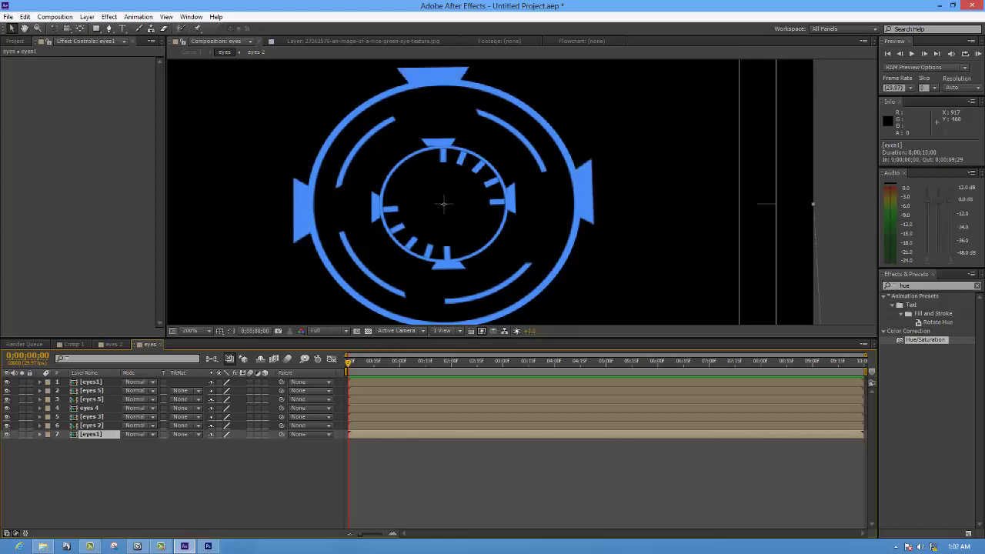
left_click(91, 425)
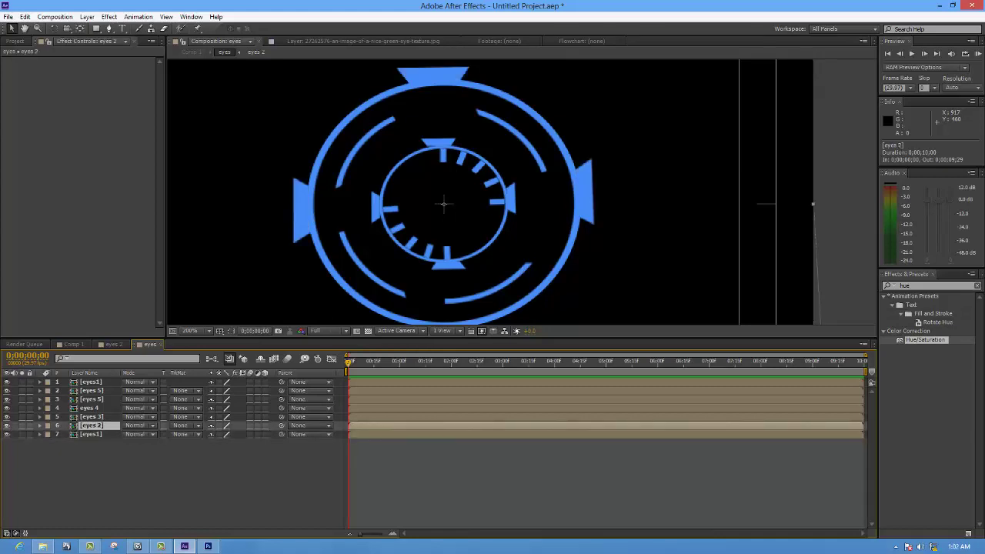
left_click(6, 424)
left_click(6, 425)
left_click(91, 434, "ctrl")
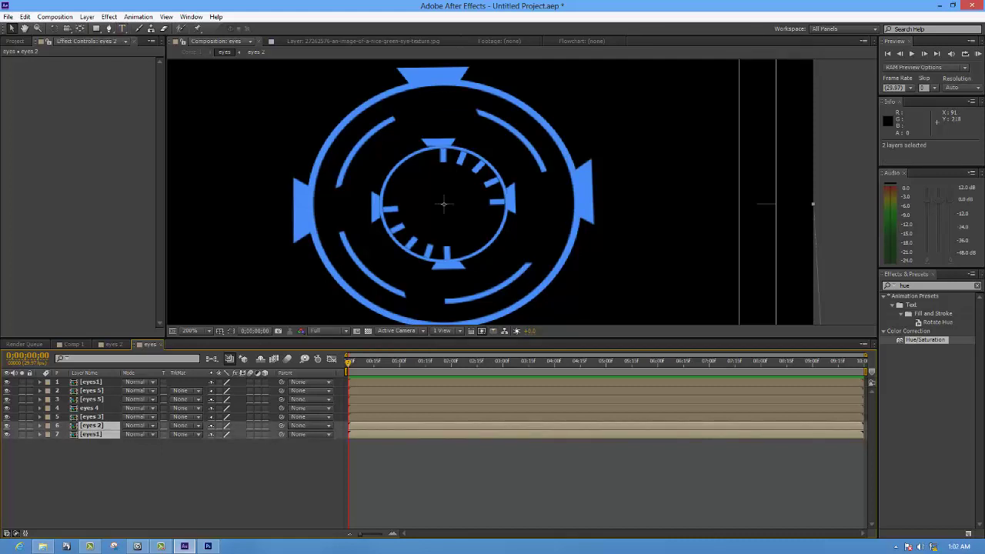
Pre-compose the two selected layers into a new precomp named 'eyes 1 2'
left_click(87, 16)
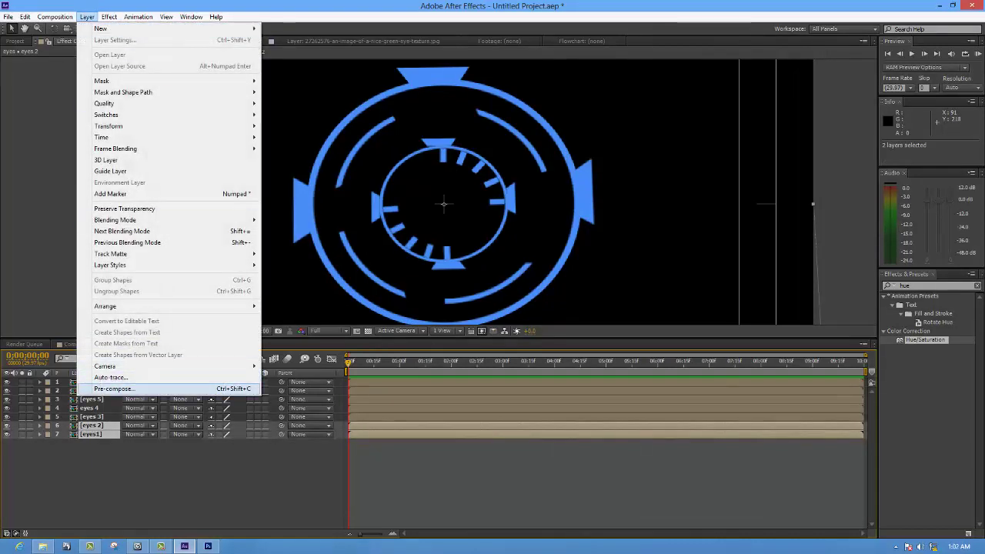
left_click(113, 389)
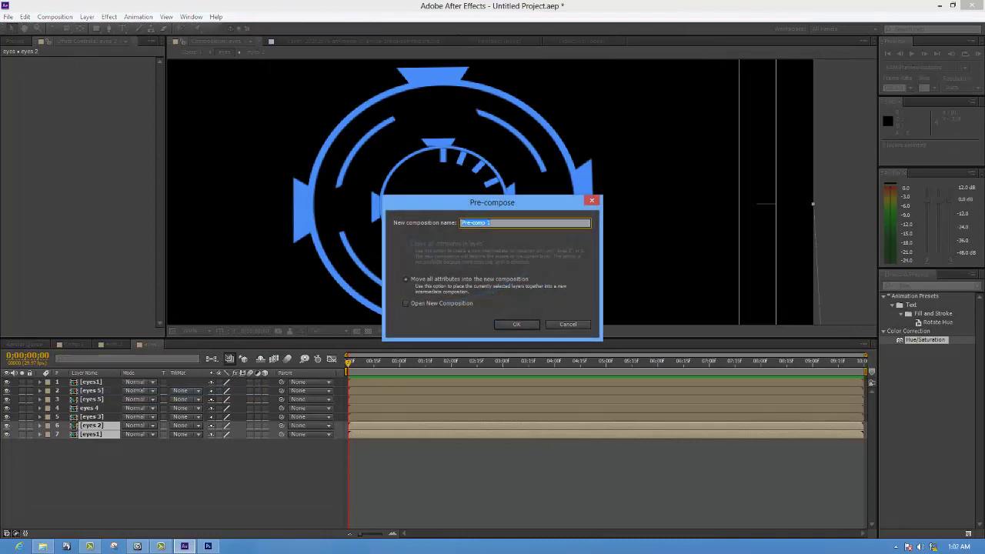
type("eye")
type("s")
type(" 1 2")
key("Return")
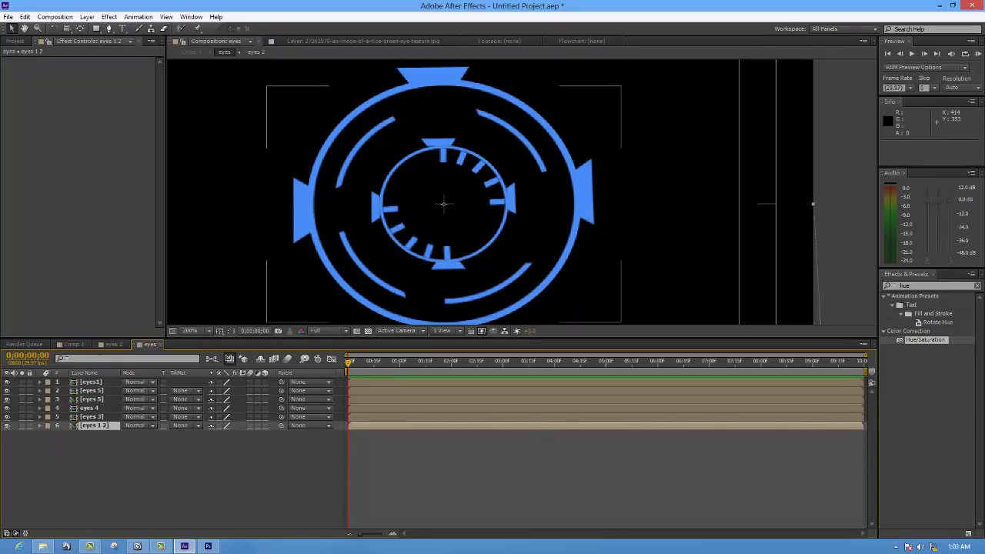
Hide and show eyes 3 and eyes 4 briefly to identify which arcs each holds
left_click(93, 416)
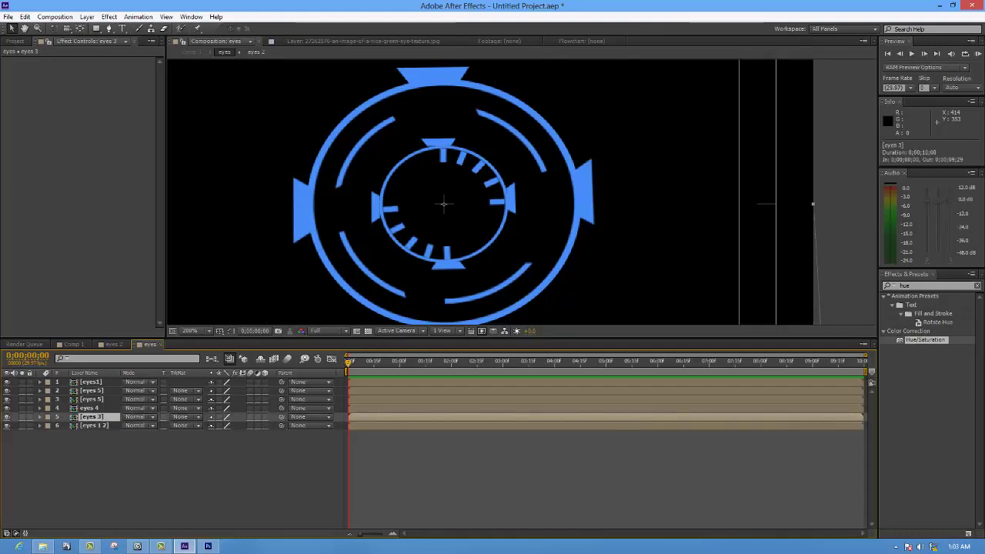
left_click(7, 416)
left_click(7, 417)
left_click(89, 408)
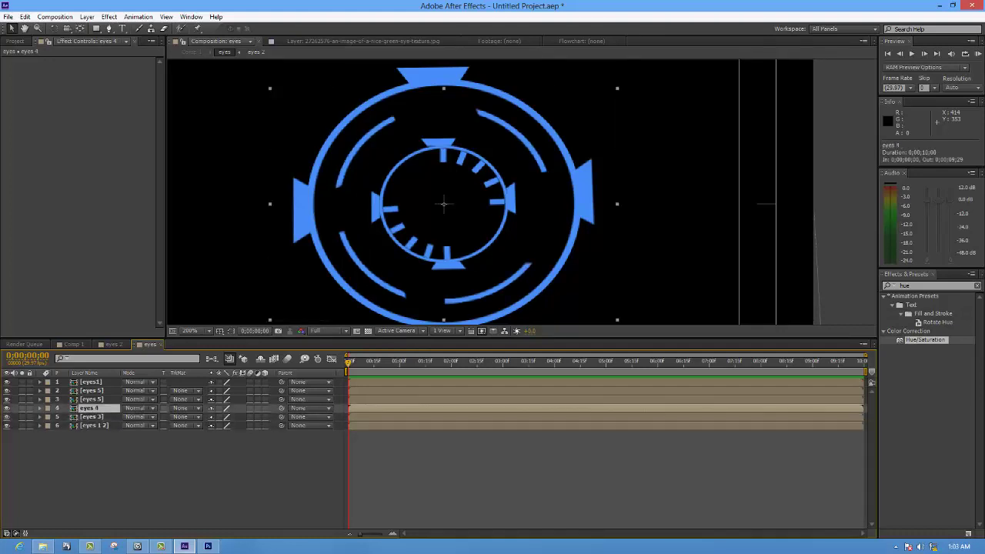
left_click(7, 408)
left_click(7, 408)
Toggle the two eyes 5 layers' visibility to see which ticks and shapes they contain
left_click(91, 399)
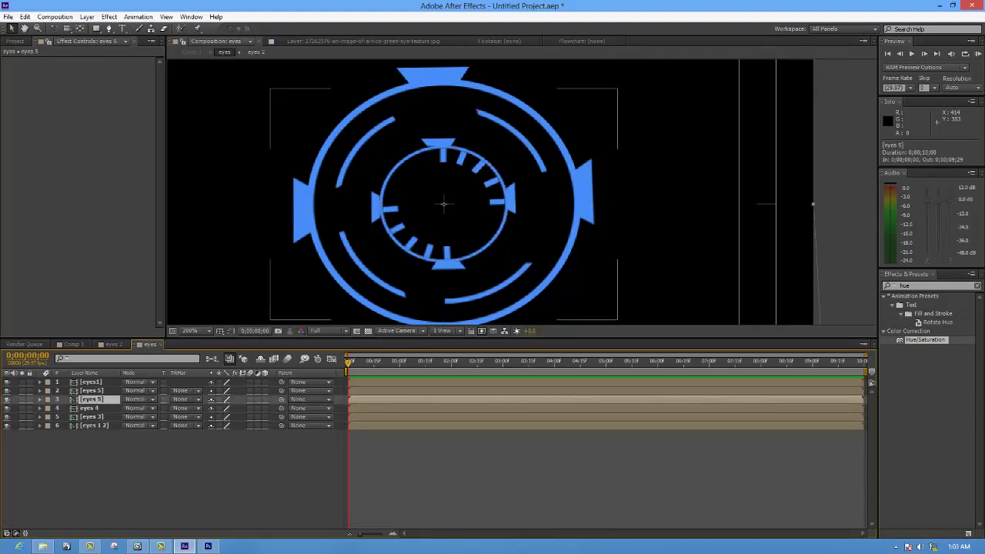
left_click(7, 400)
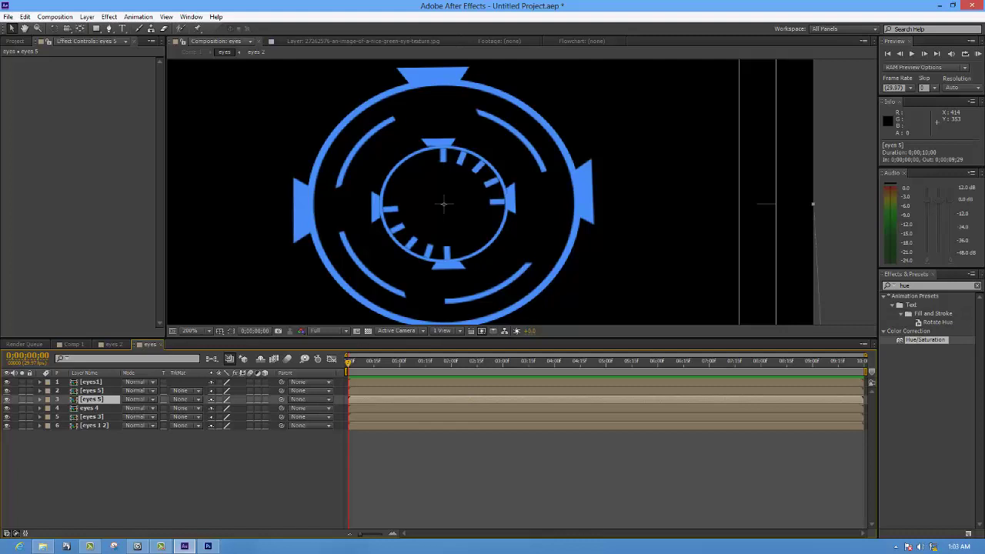
key("ctrl+Up")
left_click(7, 390)
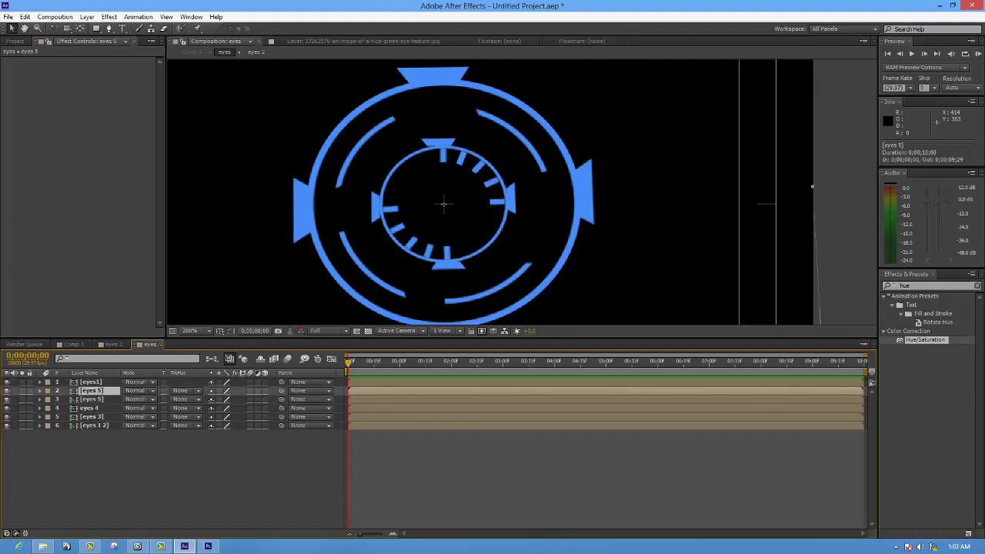
left_click(22, 390)
left_click(21, 390)
left_click(7, 390)
Pre-compose both eyes 5 layers into a new precomp named eyes 5
left_click(90, 399, "shift")
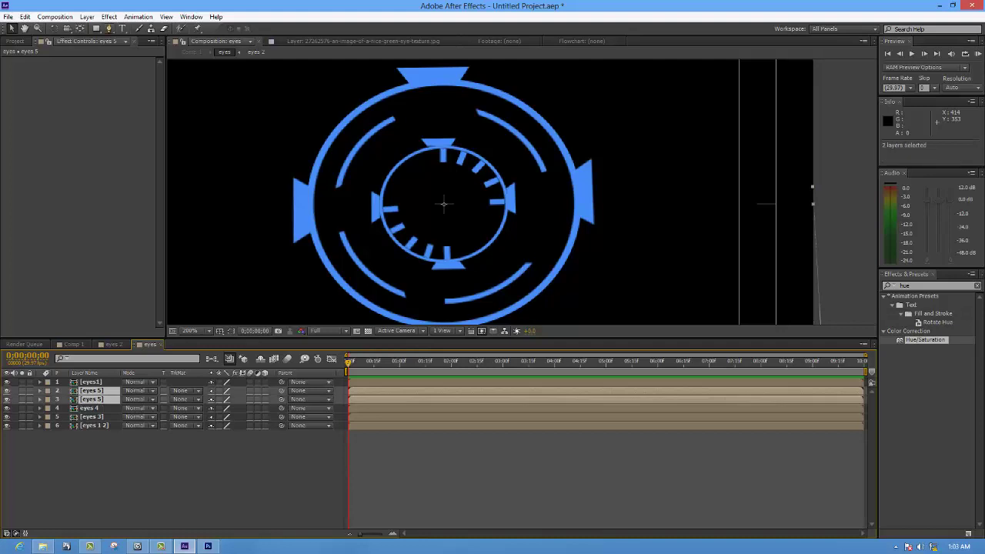
left_click(87, 16)
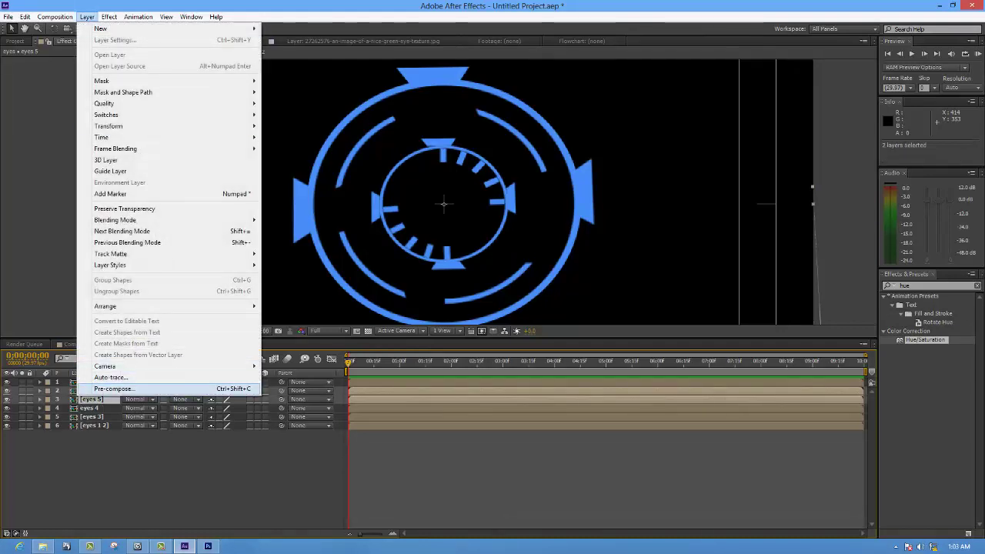
left_click(113, 389)
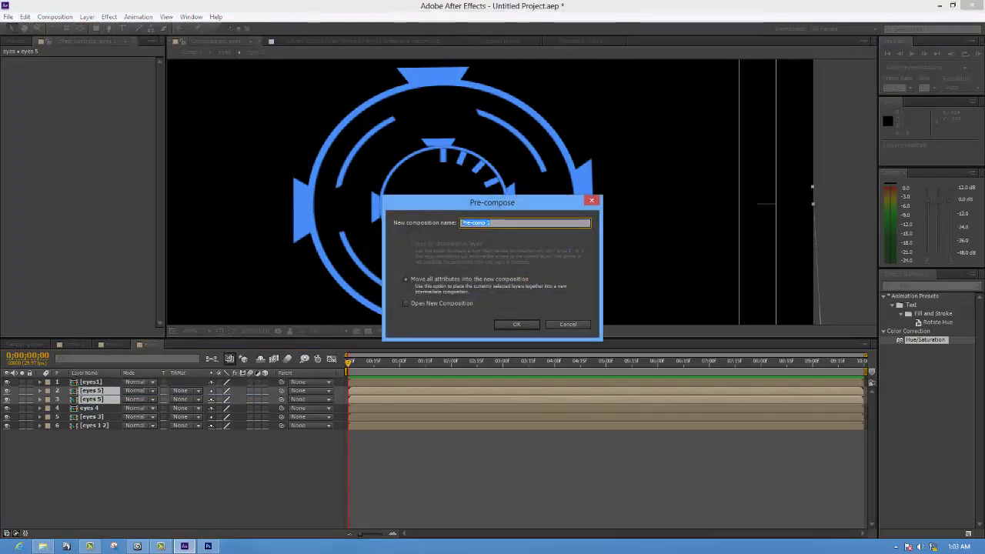
type("eyes 5")
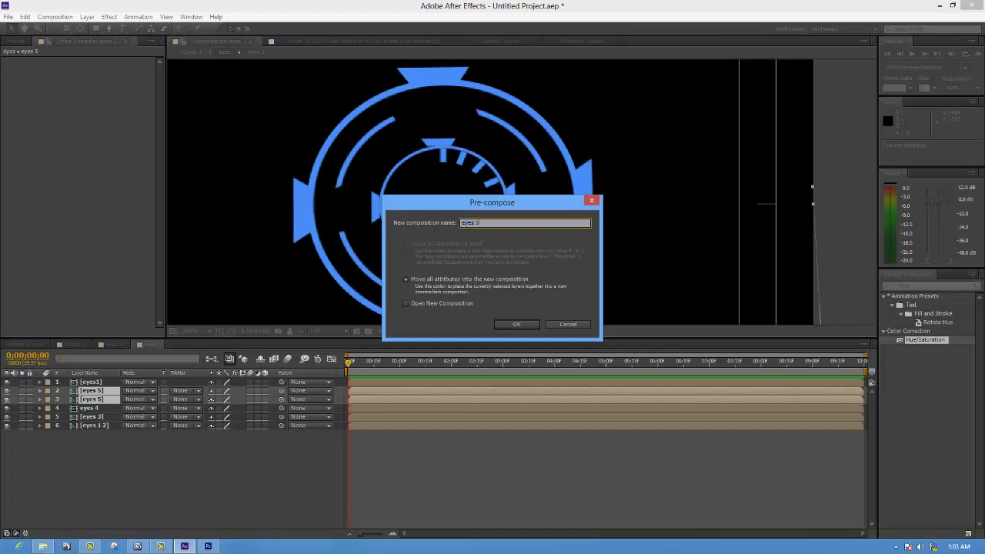
left_click(517, 323)
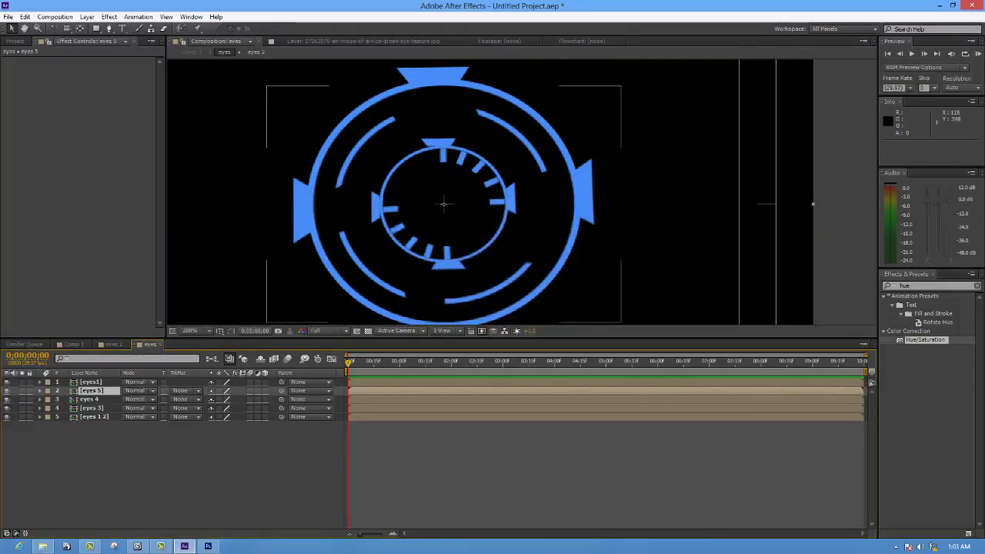
Drag the eyes1 layer directly beneath the eyes 5 precomp
left_click(90, 382)
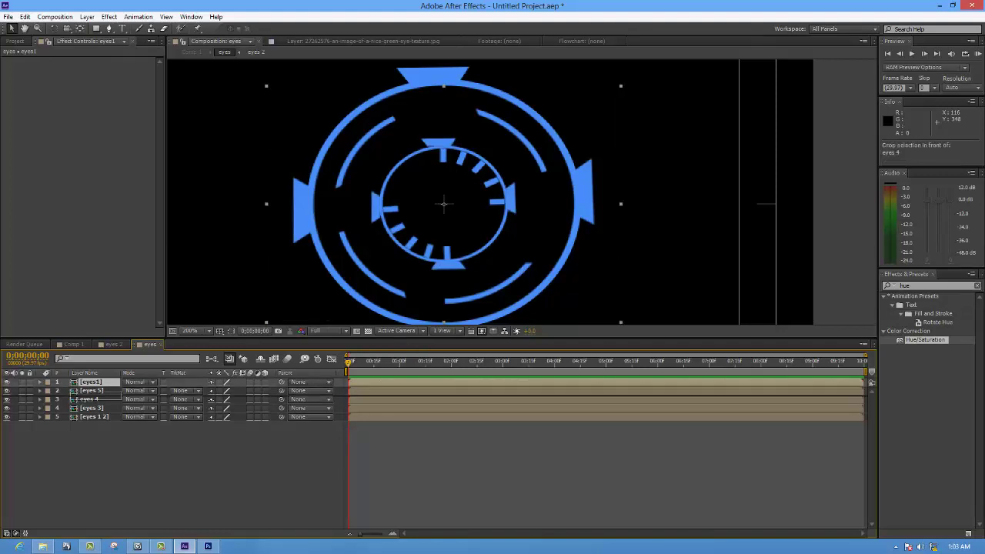
left_click_drag(90, 382, 90, 391)
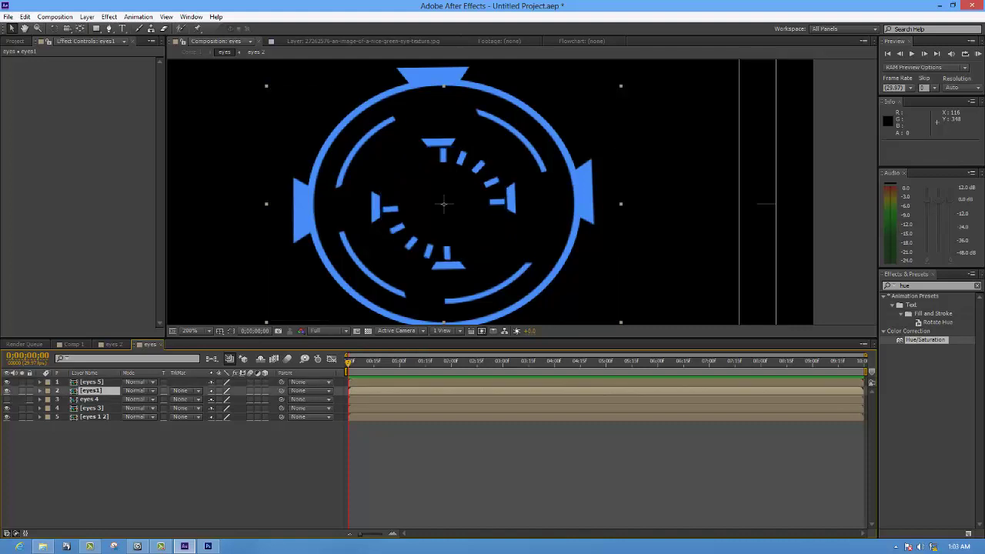
left_click(86, 399)
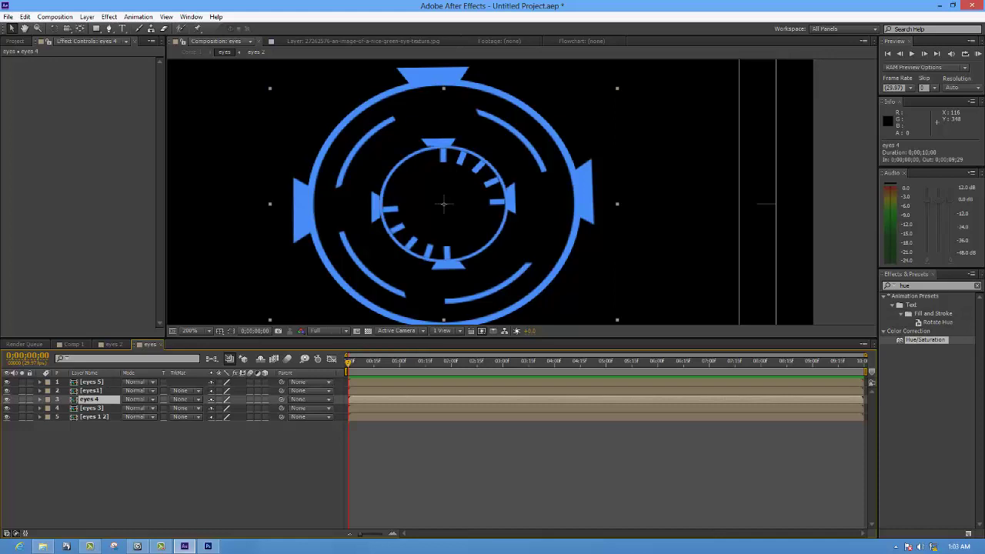
left_click(90, 391)
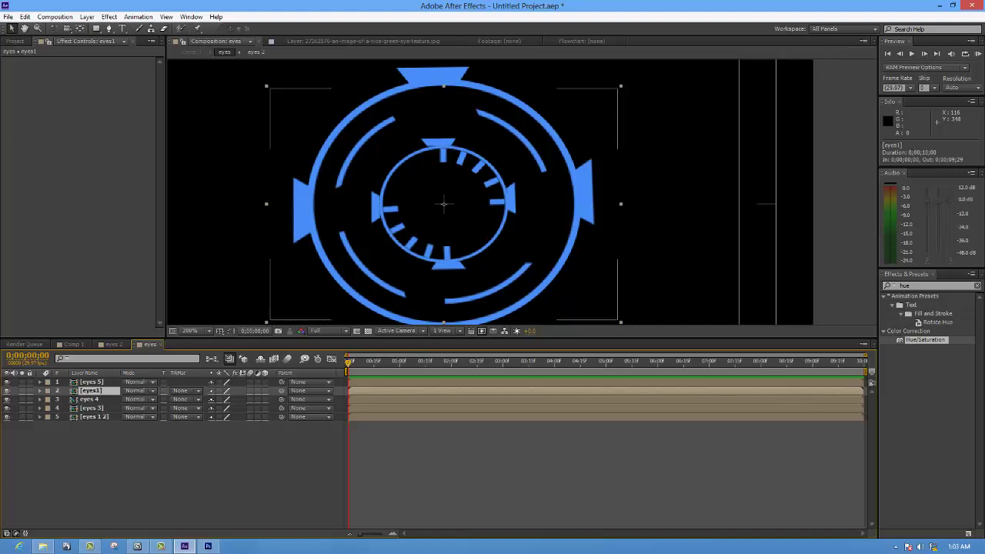
Select eyes1 together with eyes 4 and pre-compose them under the name 'eyes 4'
left_click(89, 399, "ctrl")
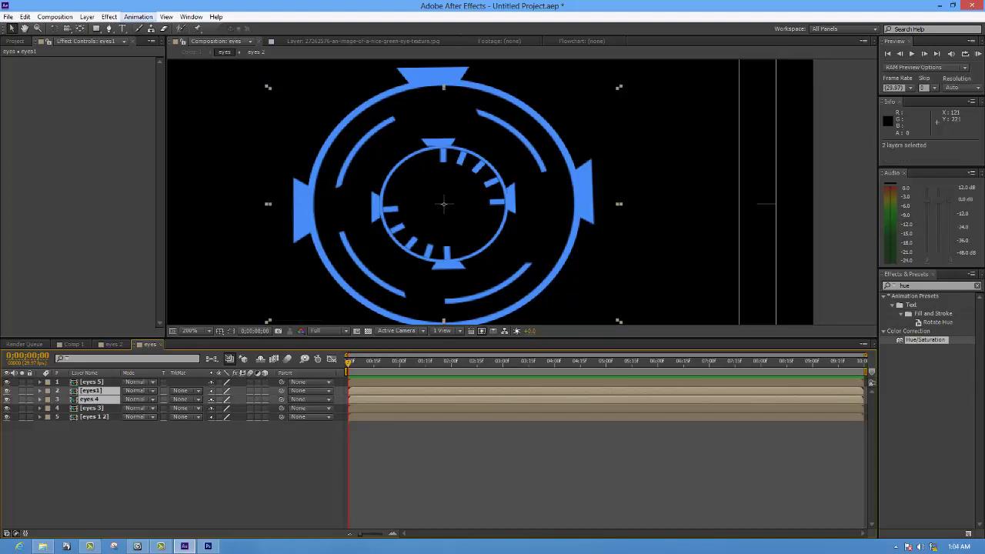
left_click(87, 17)
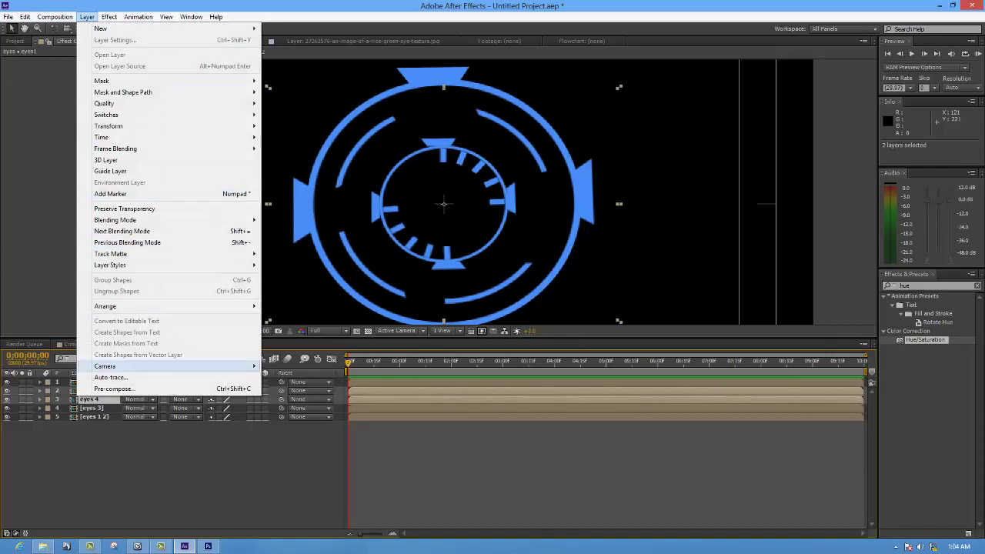
left_click(113, 388)
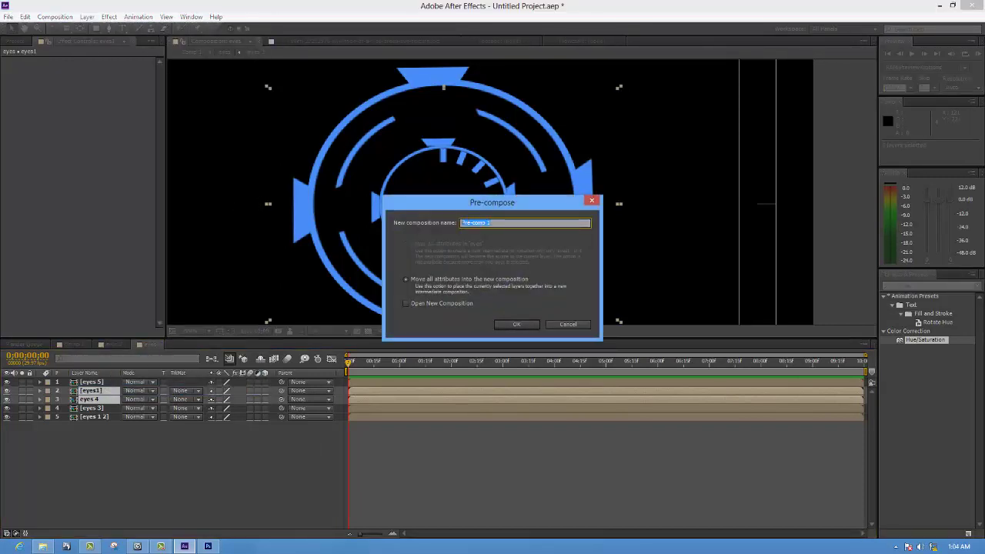
type("eye")
type("4")
left_click(516, 324)
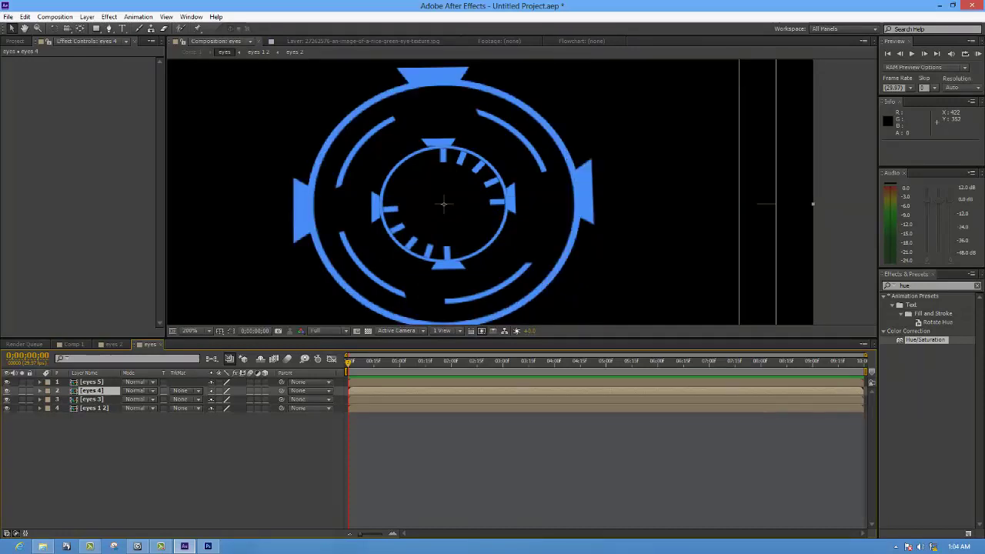
Add a starting Rotation keyframe on eyes 1 2 at frame zero
key("r")
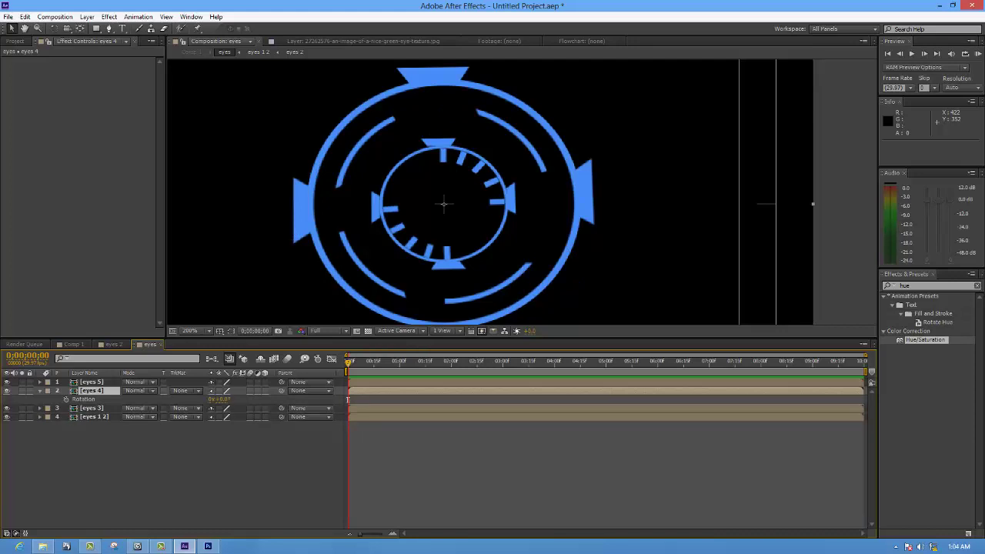
key("r")
left_click(93, 408)
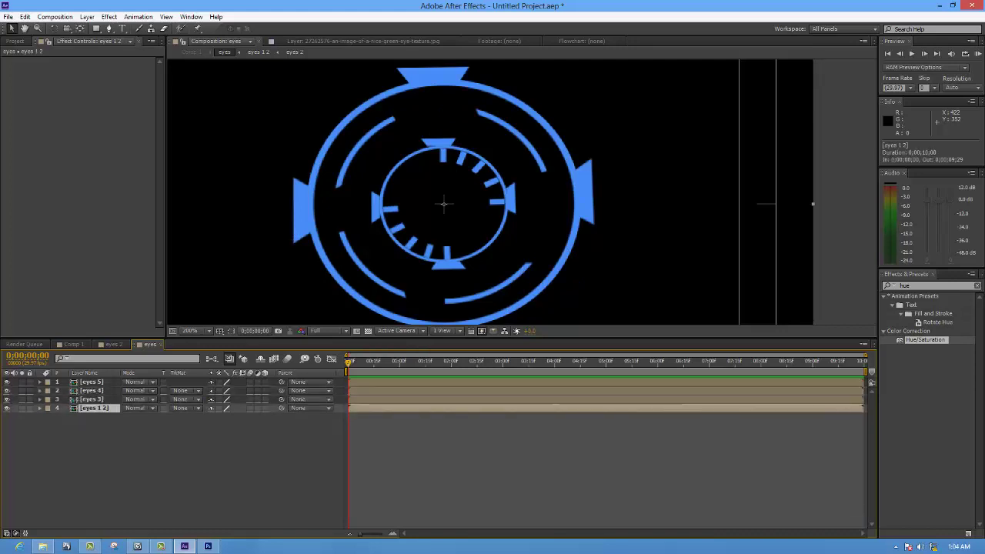
key("r")
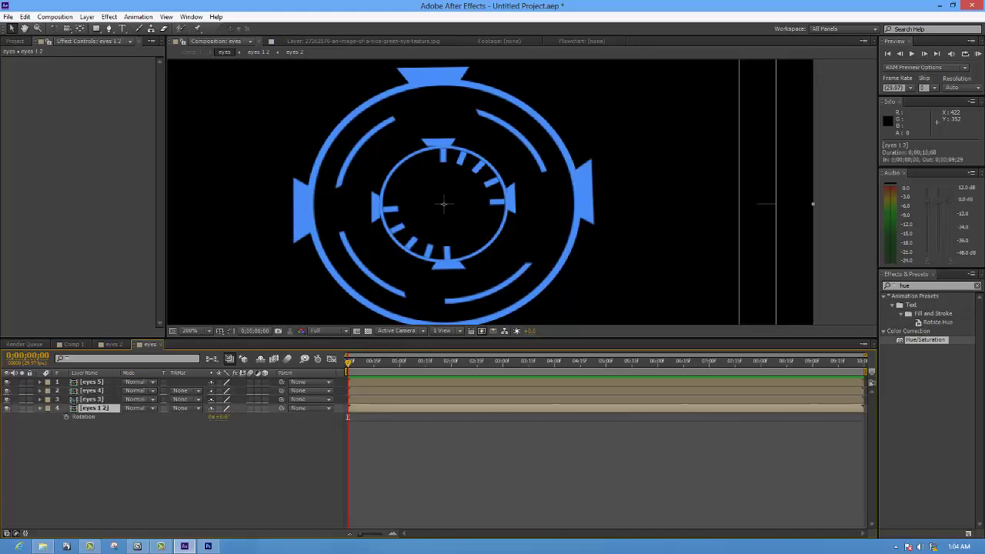
left_click(65, 417)
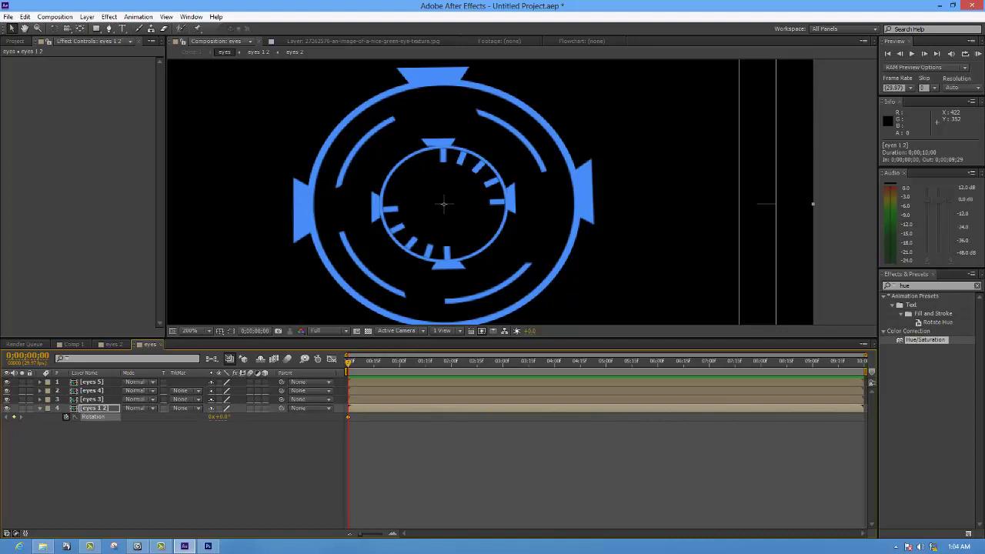
left_click(429, 361)
Set eyes 1 2 Rotation to two full revolutions at the clip's end and preview the spin
left_click_drag(430, 361, 862, 361)
left_click(217, 416)
type("2")
key("Return")
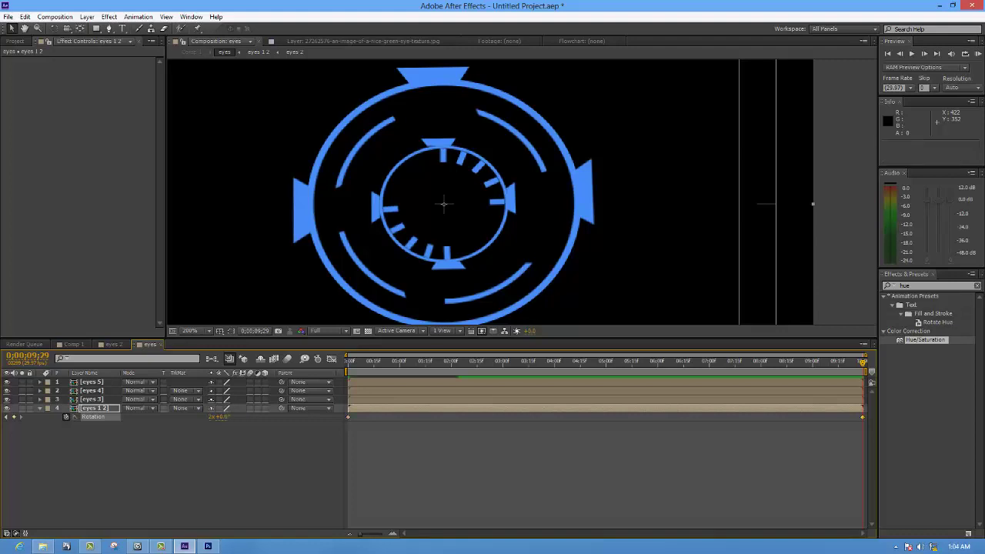
key("space")
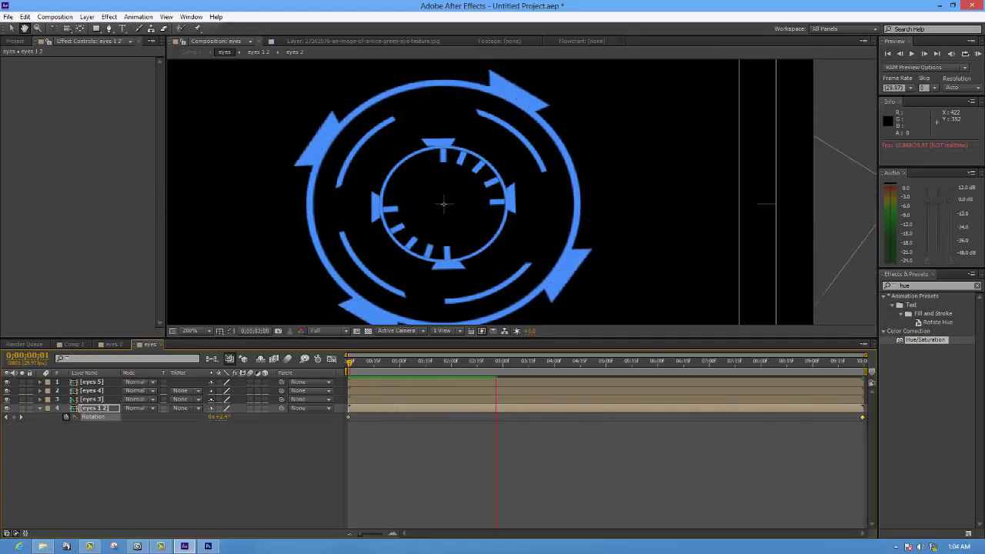
Enable motion blur on eyes 1 2 and collapse its Rotation property
left_click(250, 408)
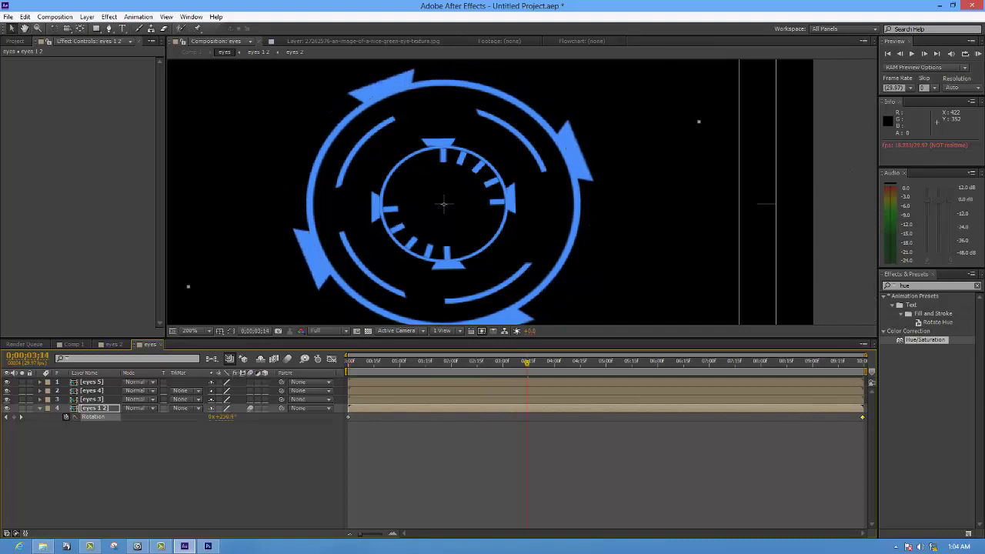
left_click(39, 407)
left_click(93, 399)
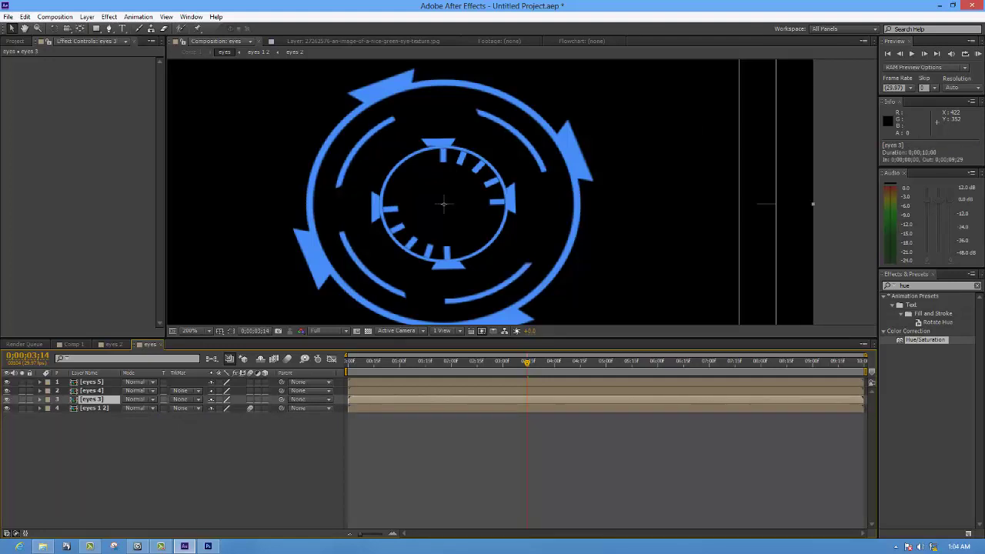
Keyframe eyes 3's Rotation from frame zero to three full revolutions and preview
key("r")
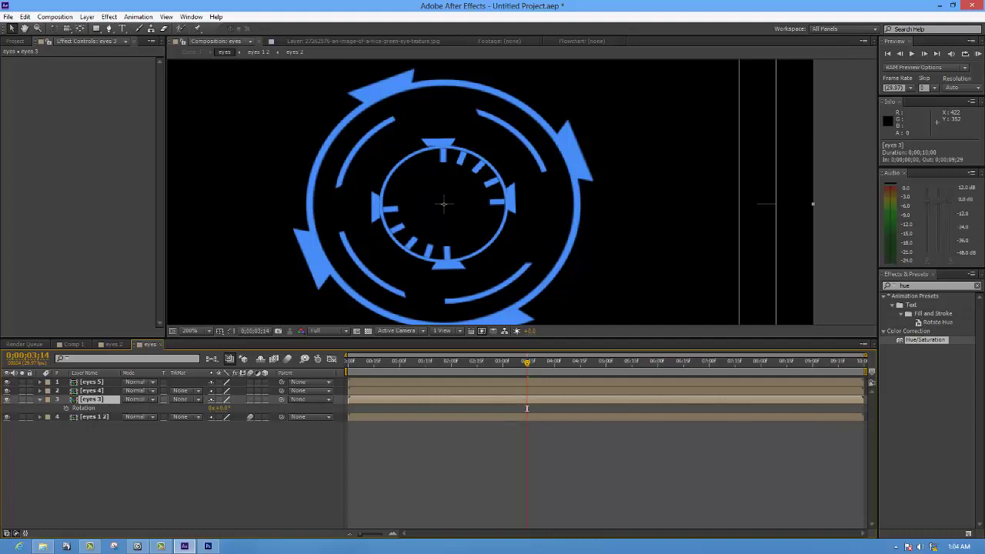
left_click_drag(526, 408, 347, 408)
left_click(66, 408)
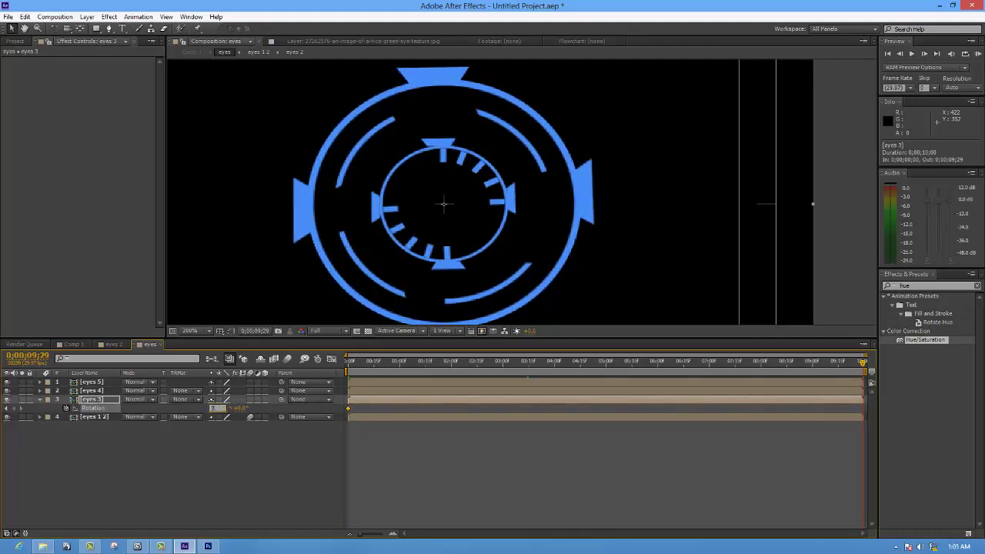
key("Return")
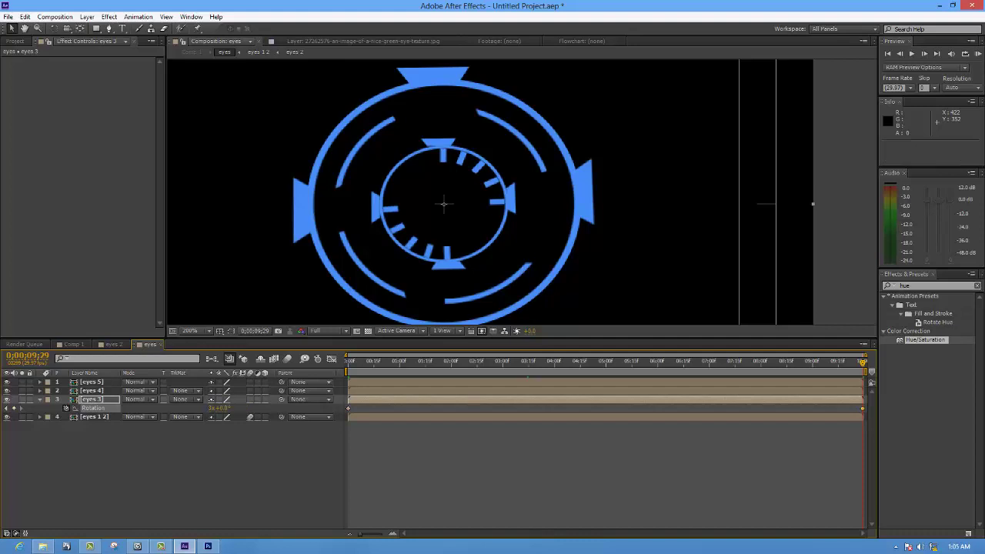
key("space")
Re-enter 3 revolutions for eyes 3's end Rotation and preview the rings again
left_click(213, 408)
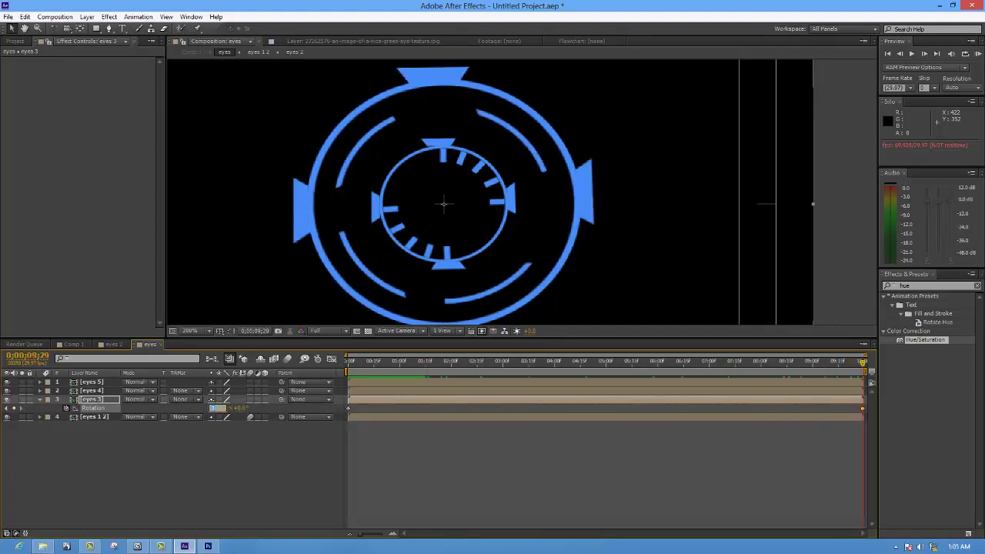
key("Return")
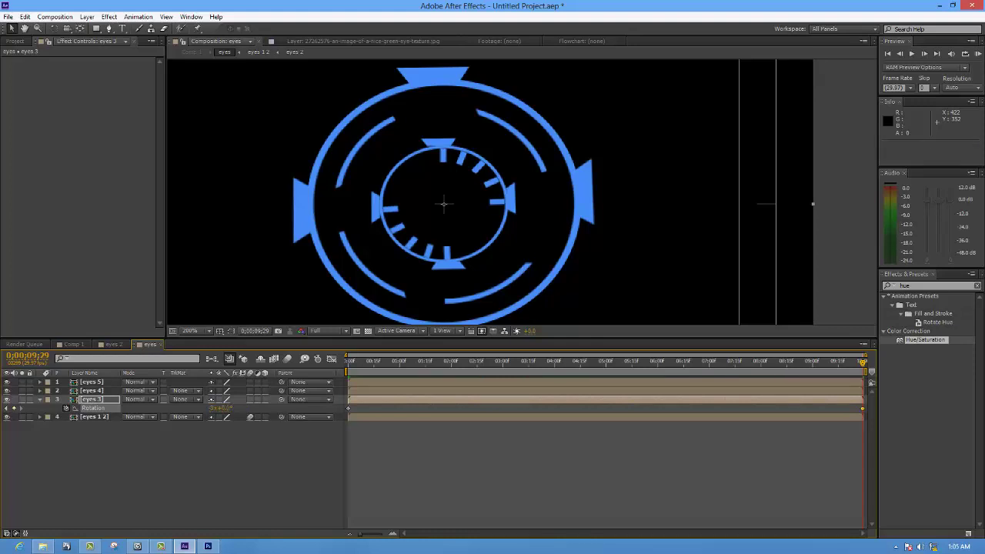
key("space")
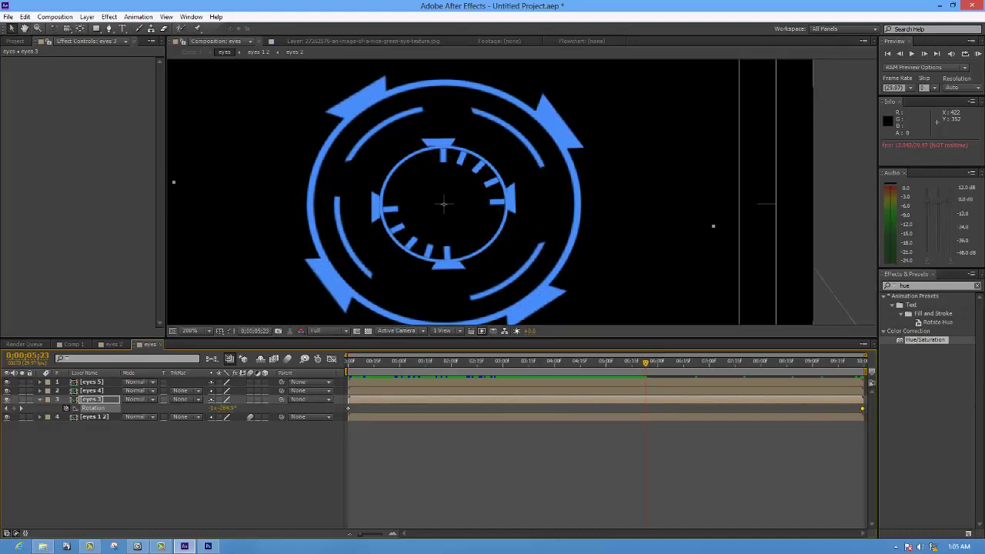
Keyframe eyes 4's Rotation from 0 at the first frame to 2x+0.0° at the last
key("r")
left_click(91, 390)
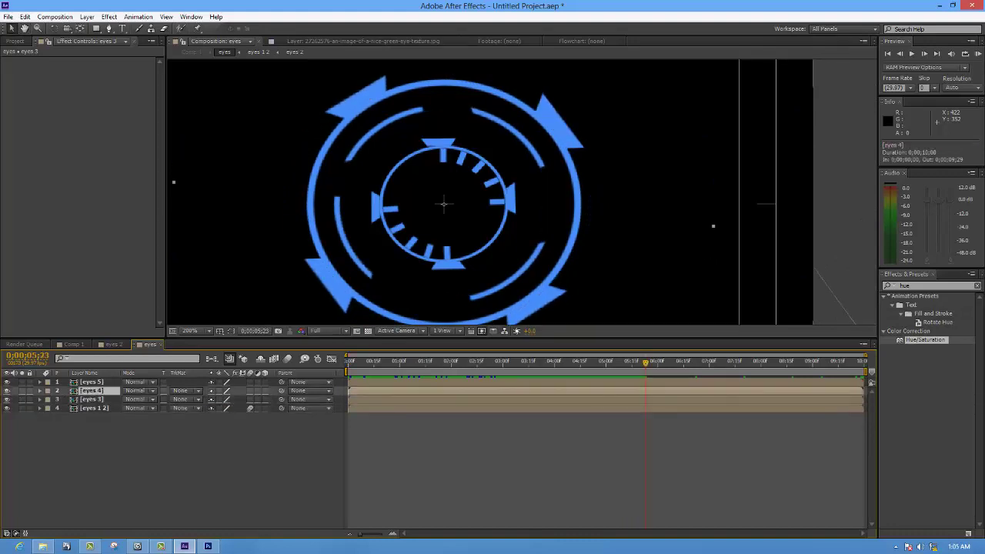
left_click(7, 382)
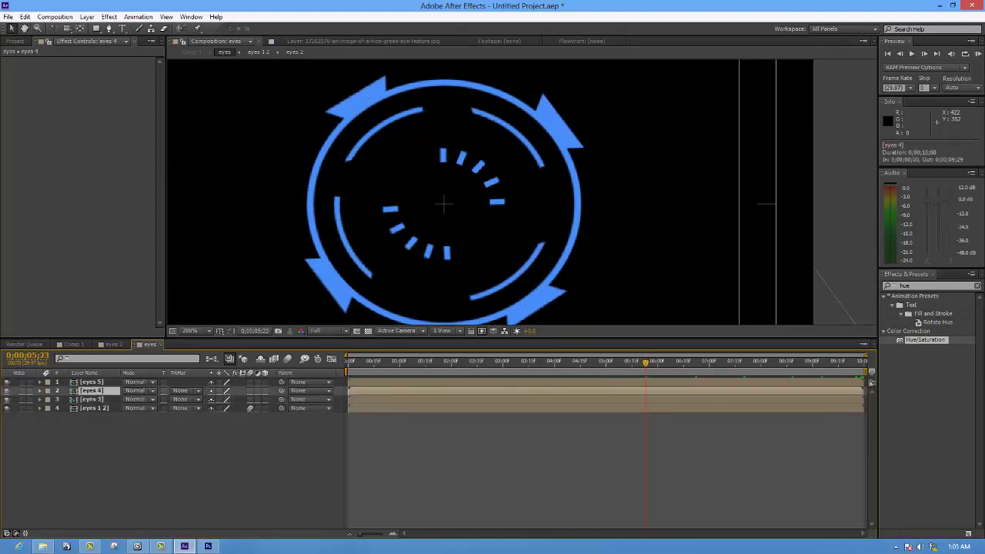
left_click(7, 381)
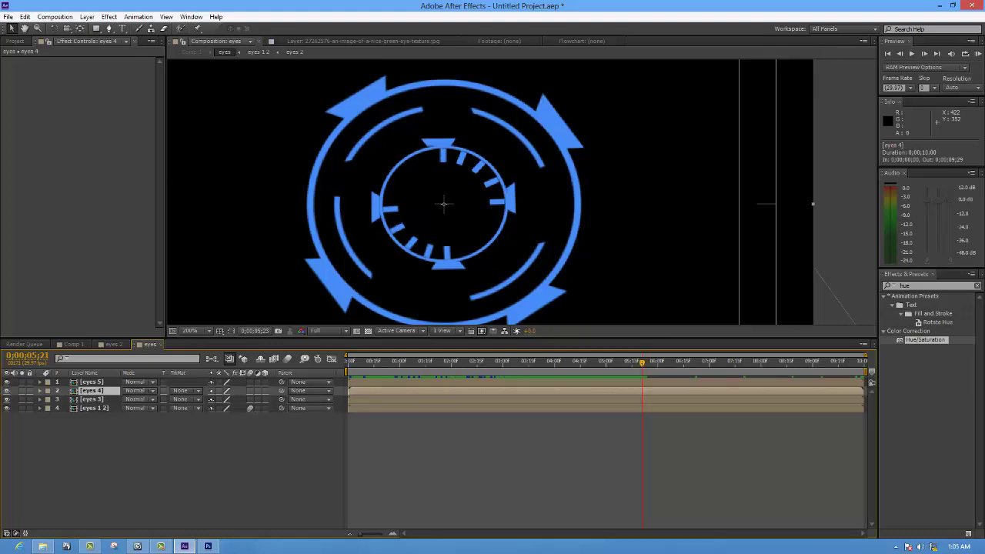
key("Home")
key("r")
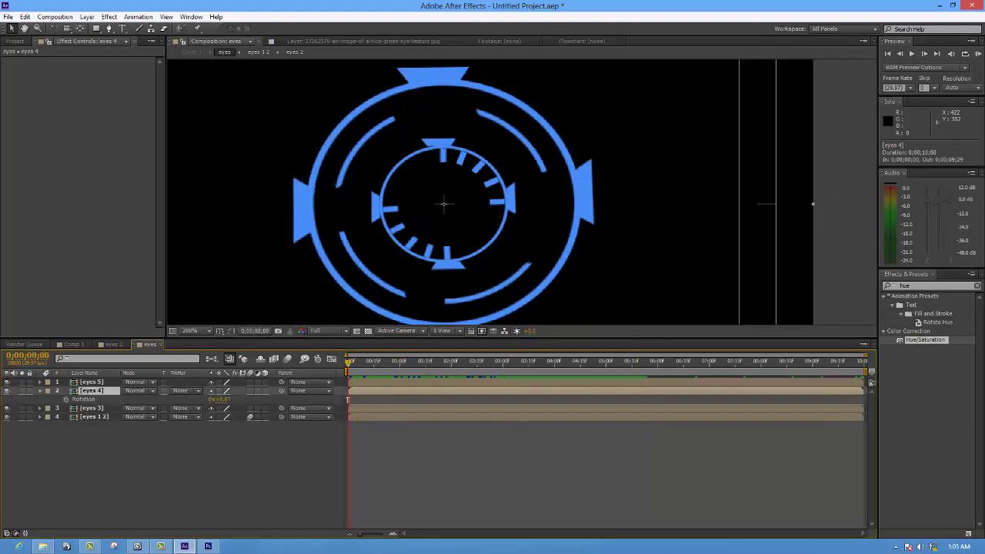
left_click(67, 399)
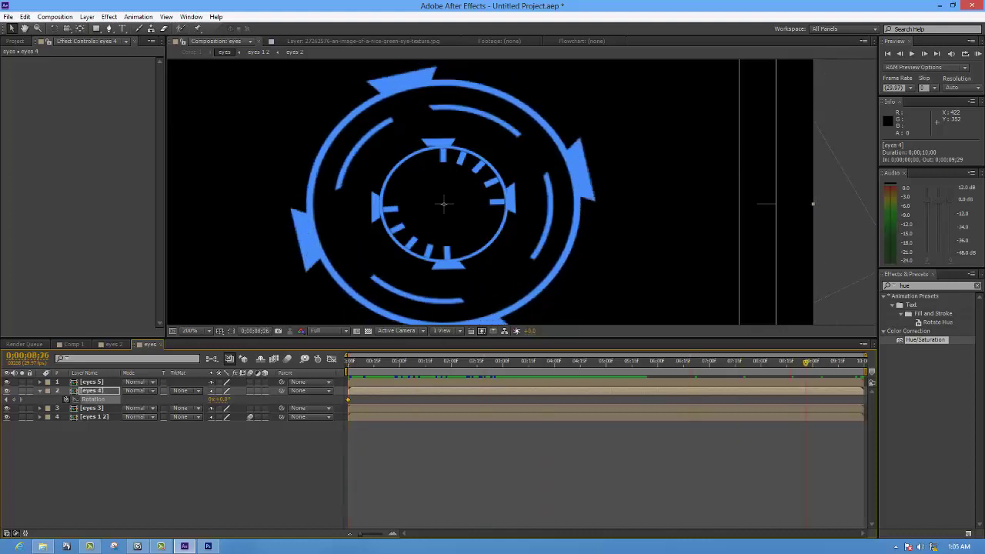
key("End")
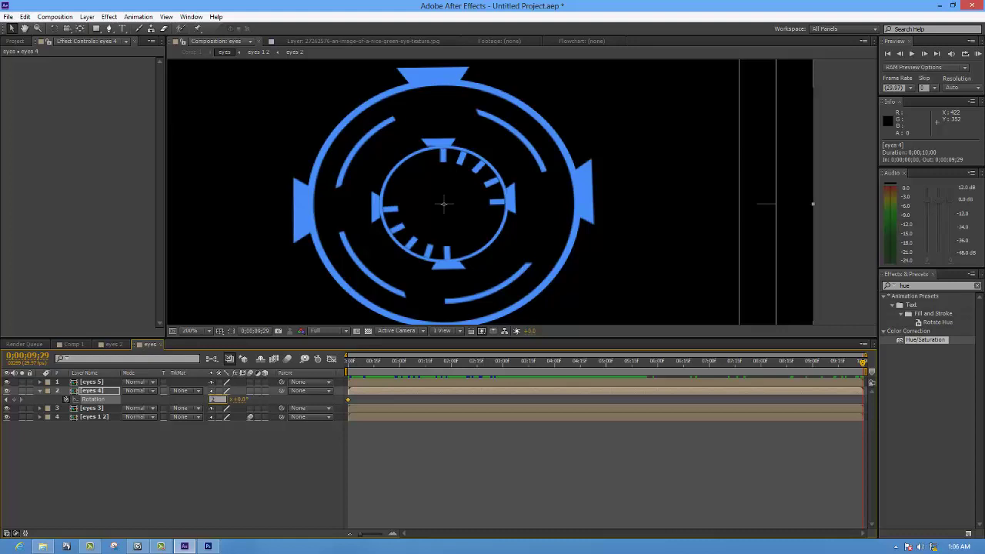
key("Return")
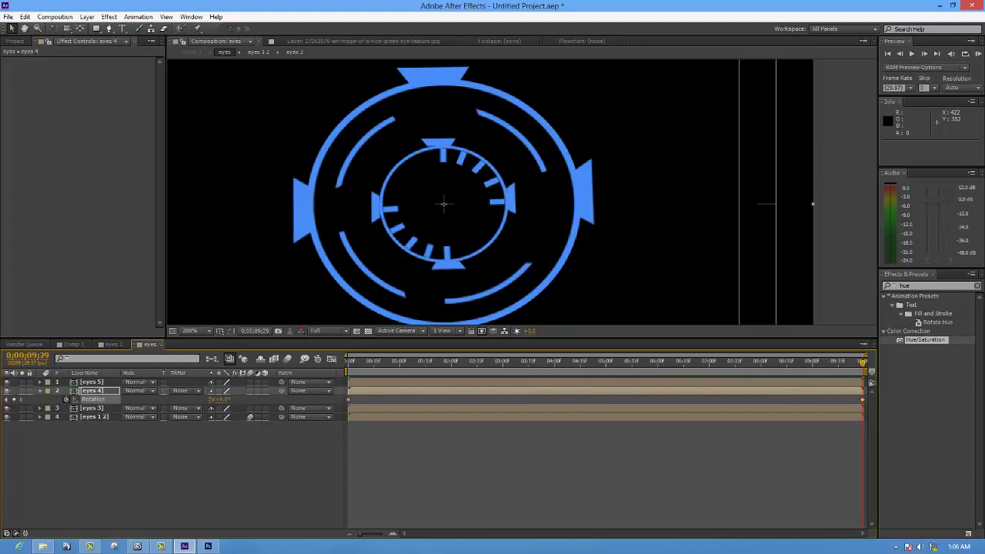
Keyframe eyes 5's Rotation from 0 at frame zero to -4x at the final frame
key("r")
left_click(91, 382)
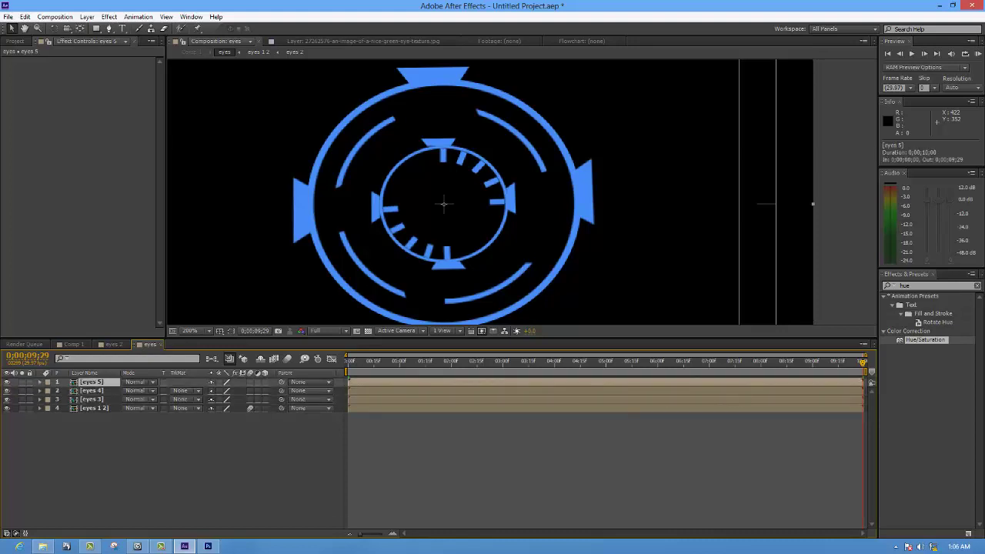
left_click_drag(862, 361, 349, 360)
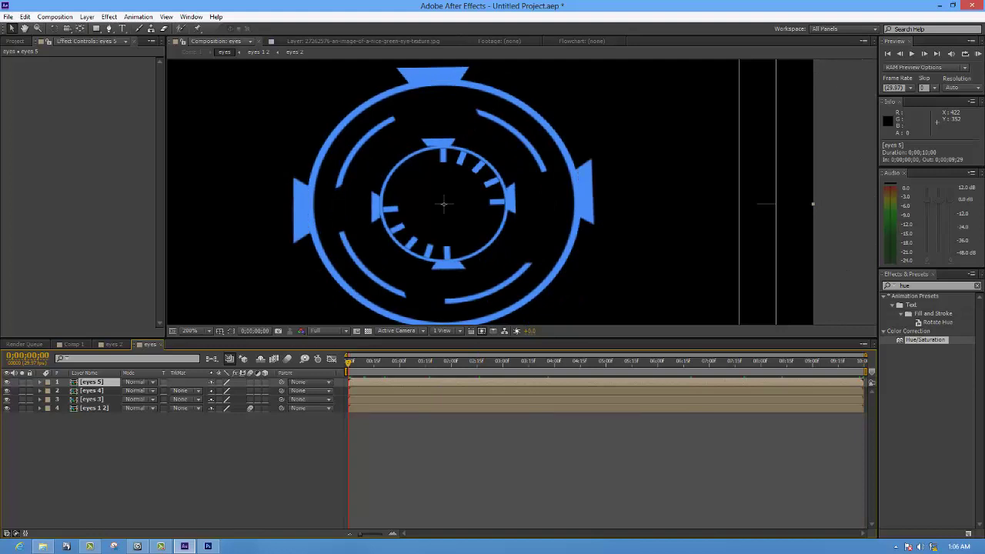
key("r")
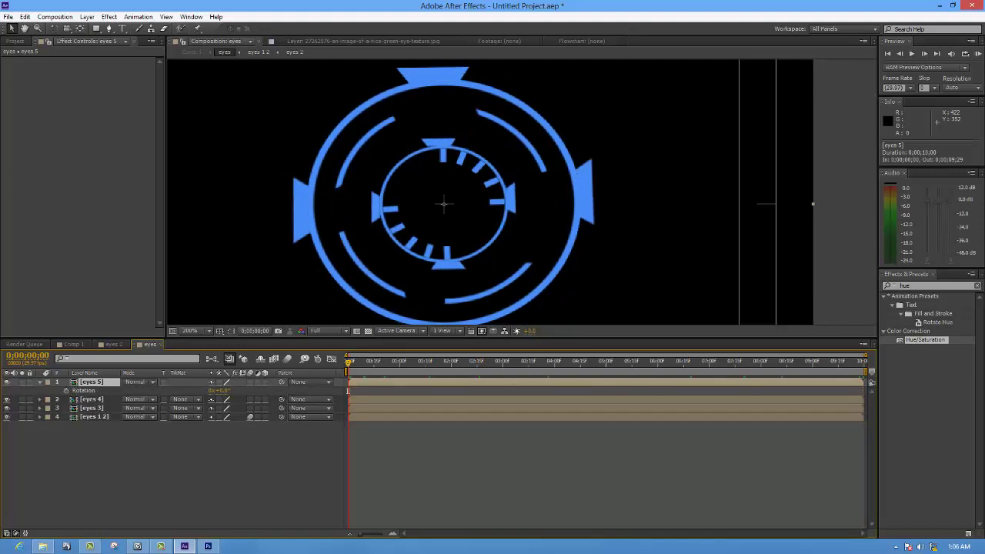
left_click(66, 390)
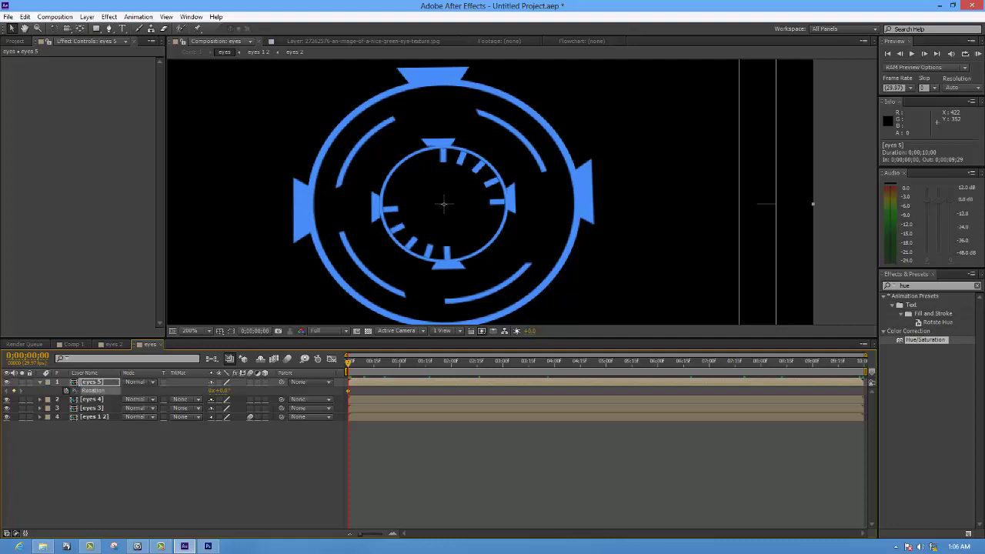
left_click_drag(349, 361, 862, 361)
key("Return")
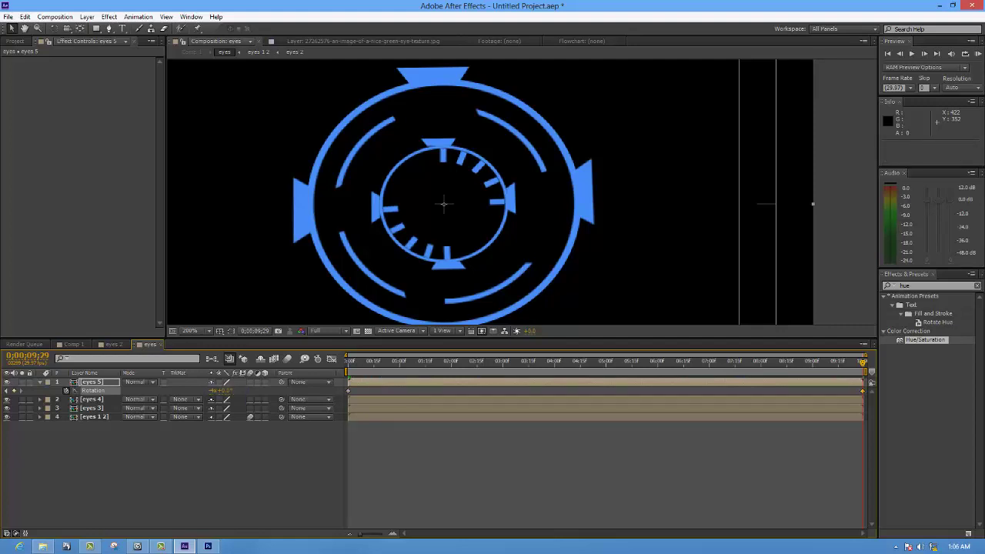
Preview the spinning rings, enable motion blur on eyes 5, eyes 4 and eyes 3, and return to Comp 1
key("r")
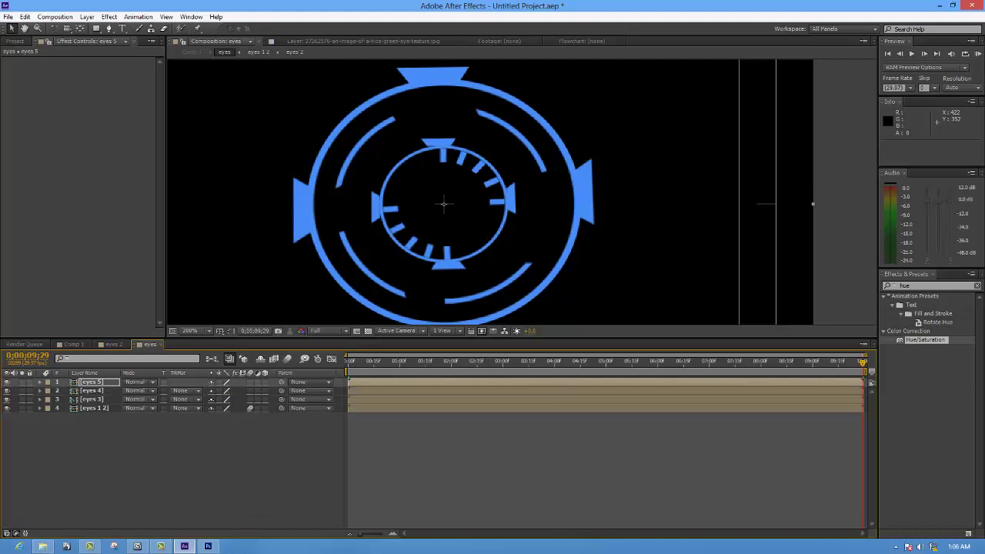
key("space")
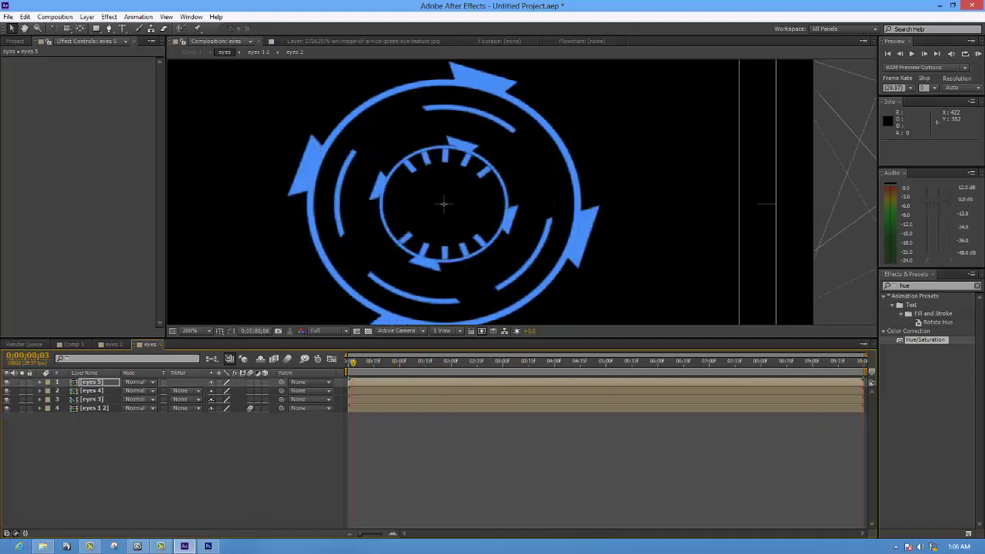
key("space")
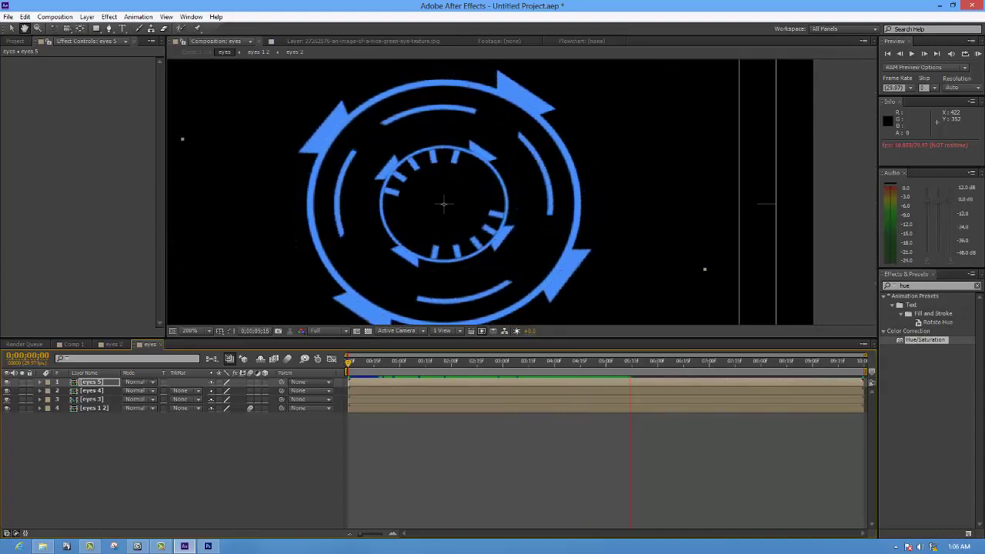
key("space")
left_click_drag(250, 381, 250, 399)
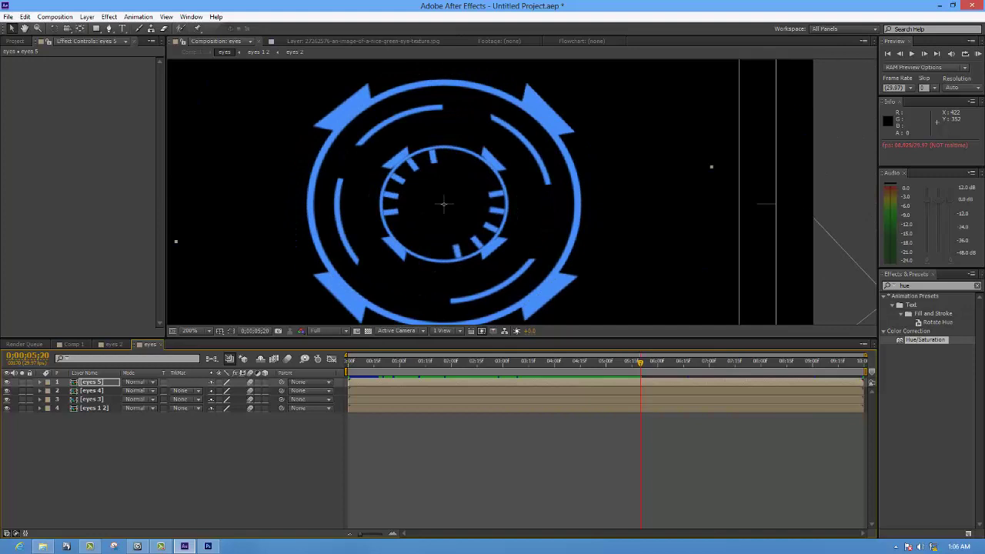
left_click(71, 344)
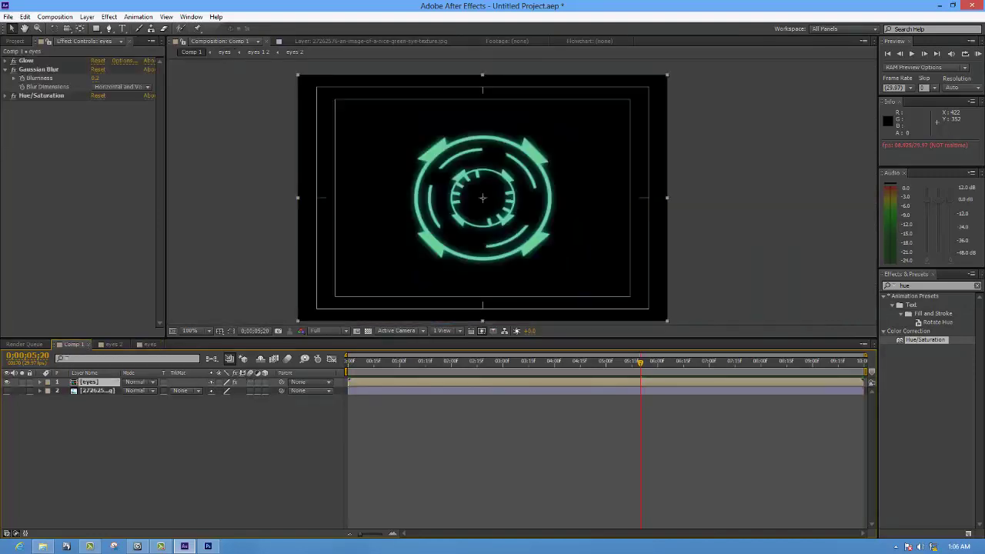
key("space")
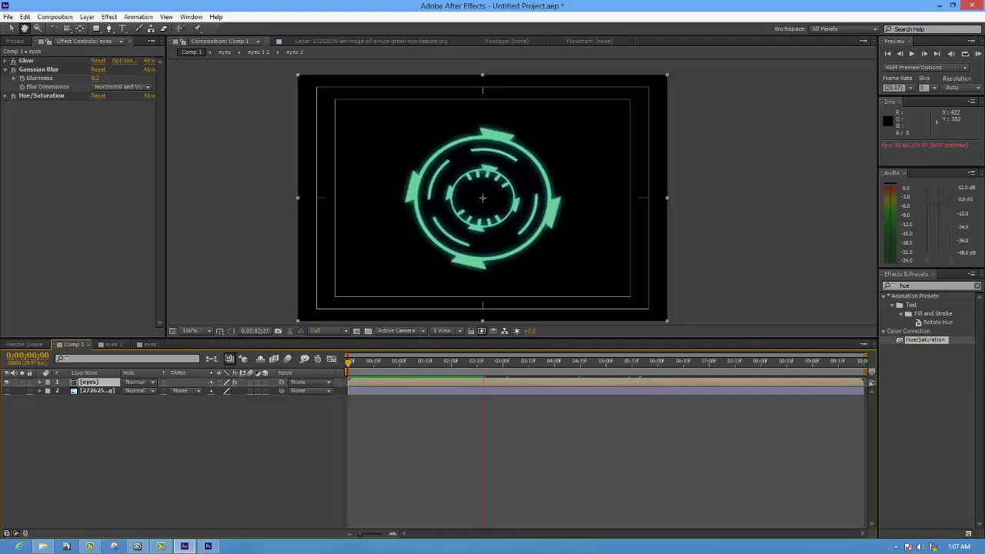
key("space")
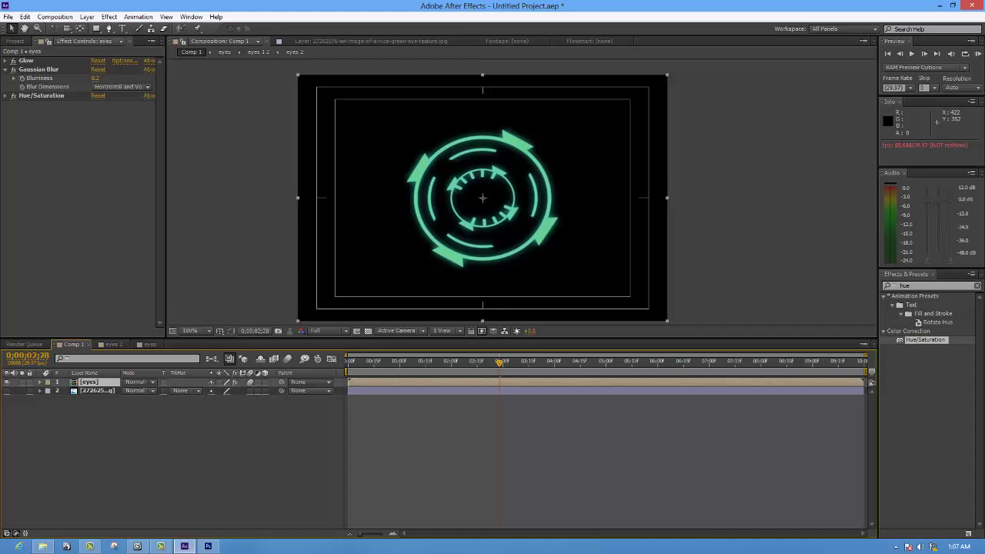
key("space")
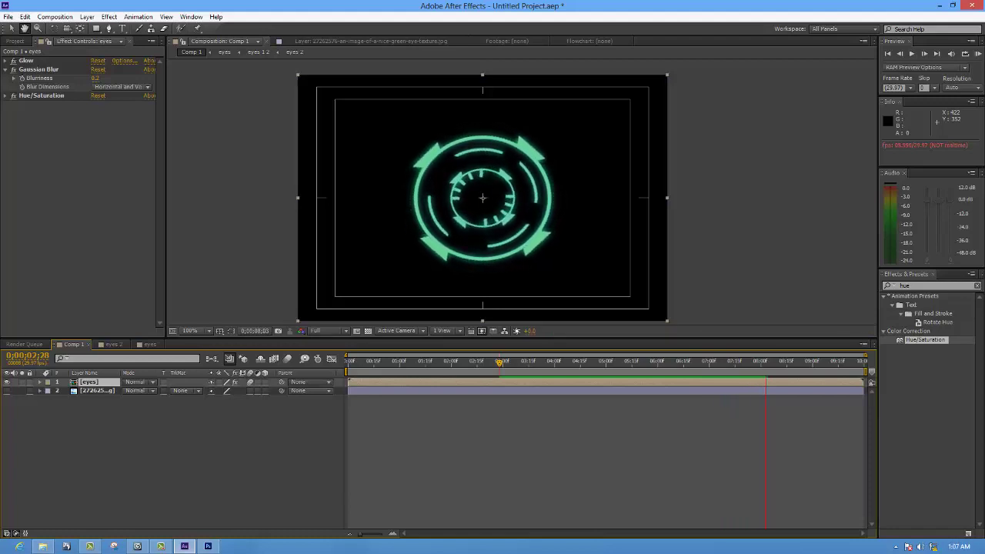
key("space")
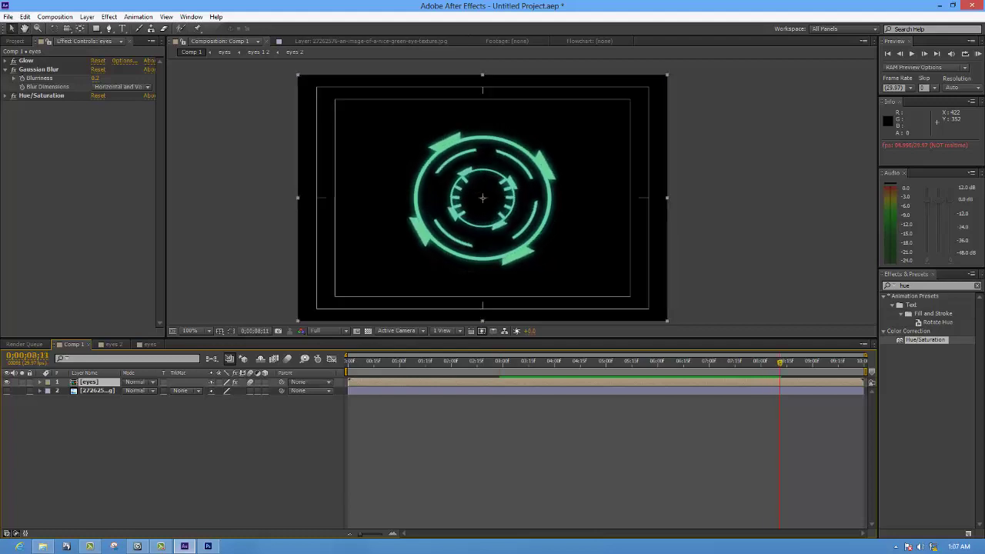